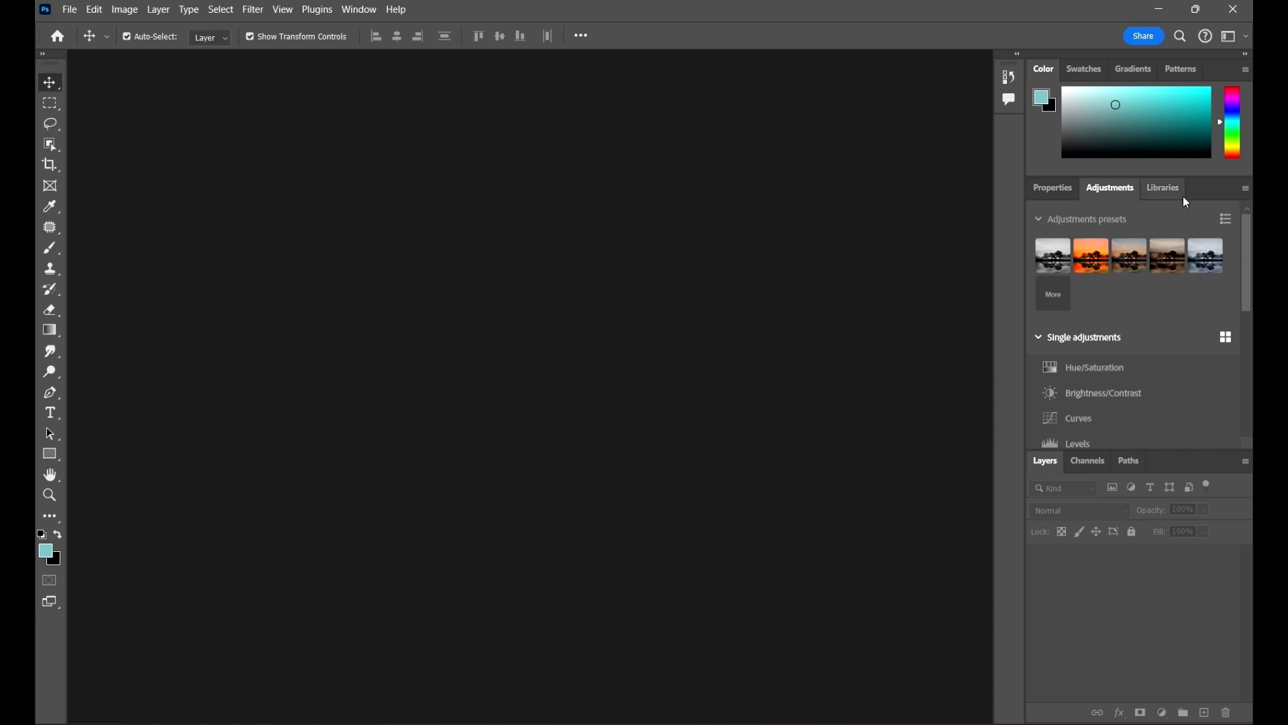
Display the Libraries and enlarge their viewing area vertically at the expense of the color and layer areas
{"action": "left_click", "coordinate": [1165, 191]}
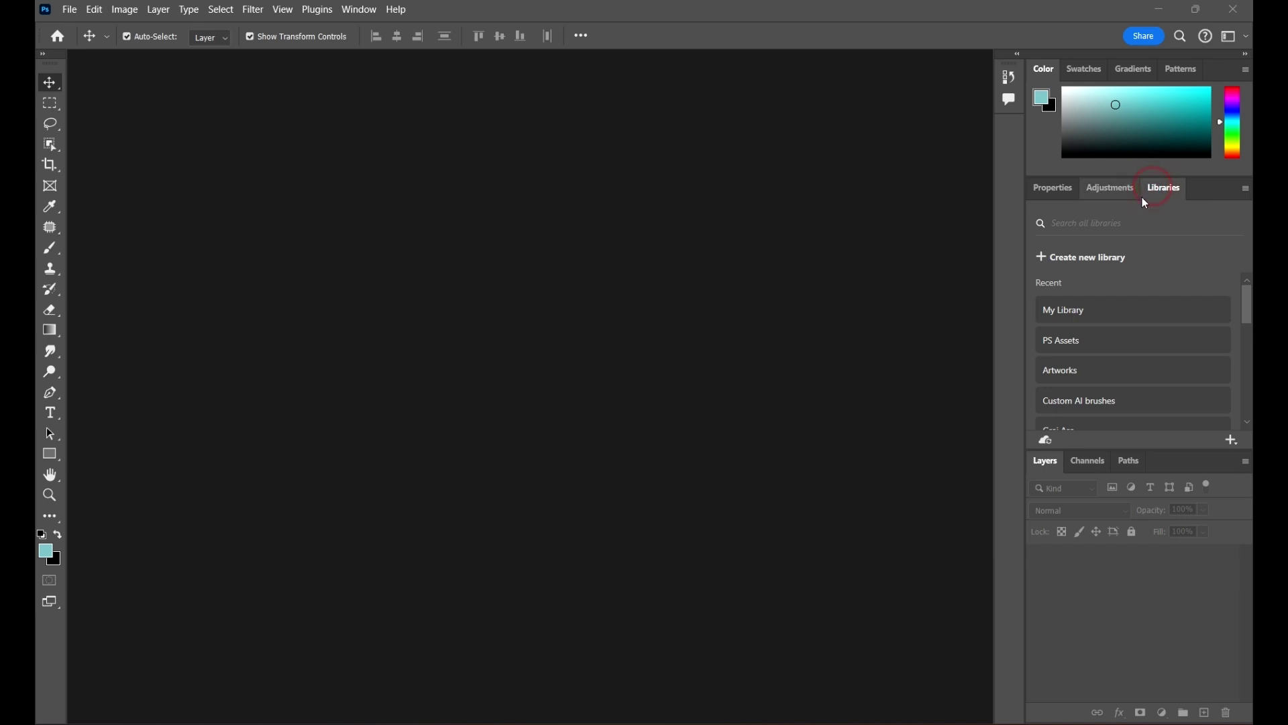
{"action": "left_click_drag", "start_coordinate": [1183, 178], "coordinate": [1183, 167]}
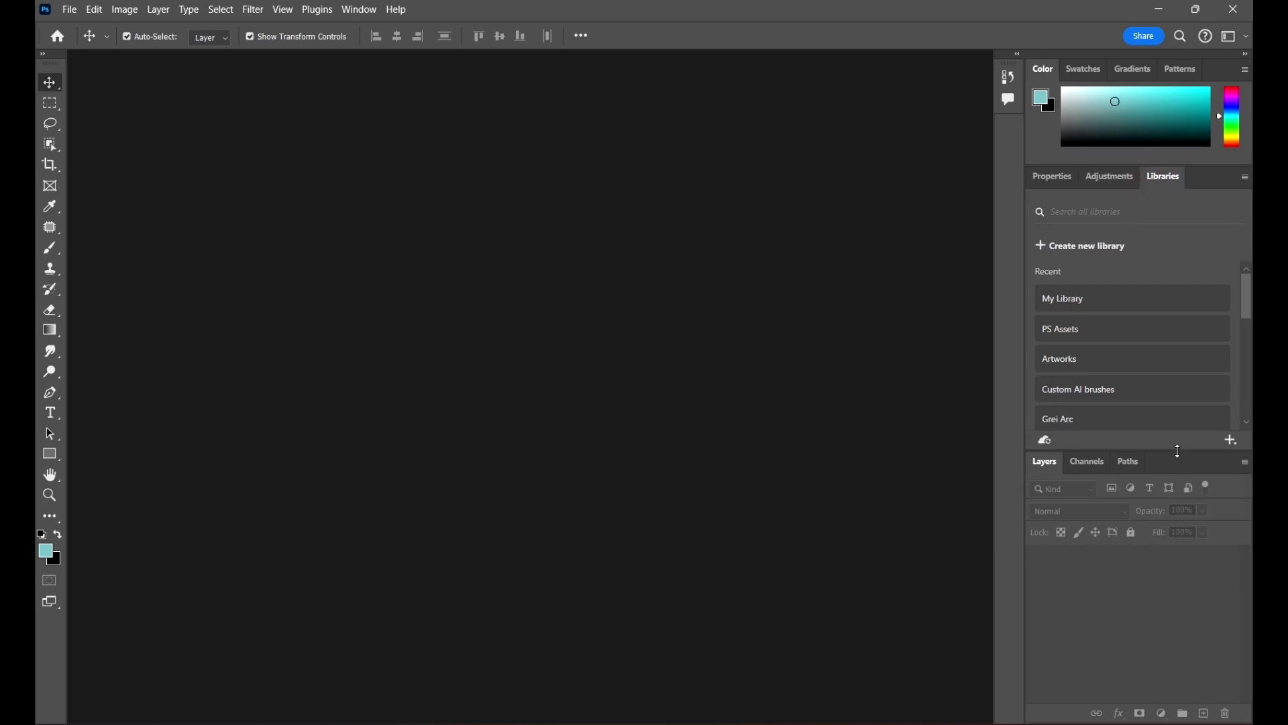
{"action": "left_click", "coordinate": [361, 10]}
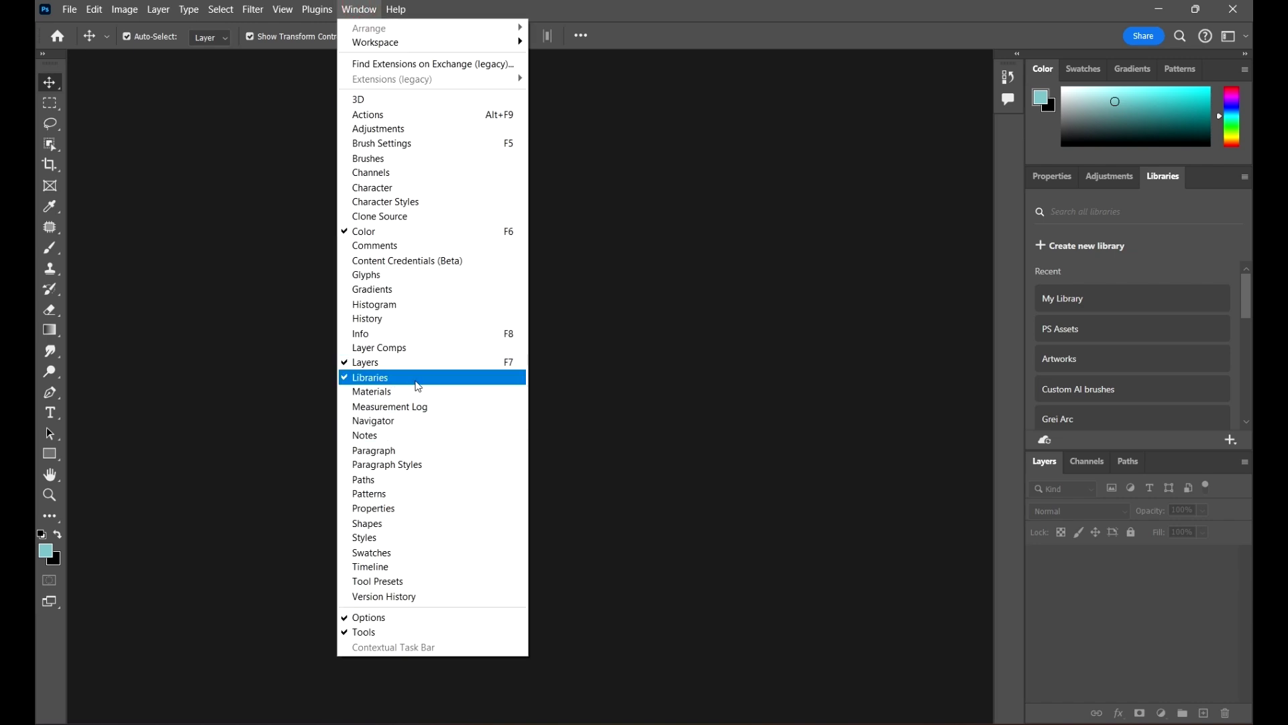
{"action": "left_click", "coordinate": [667, 413]}
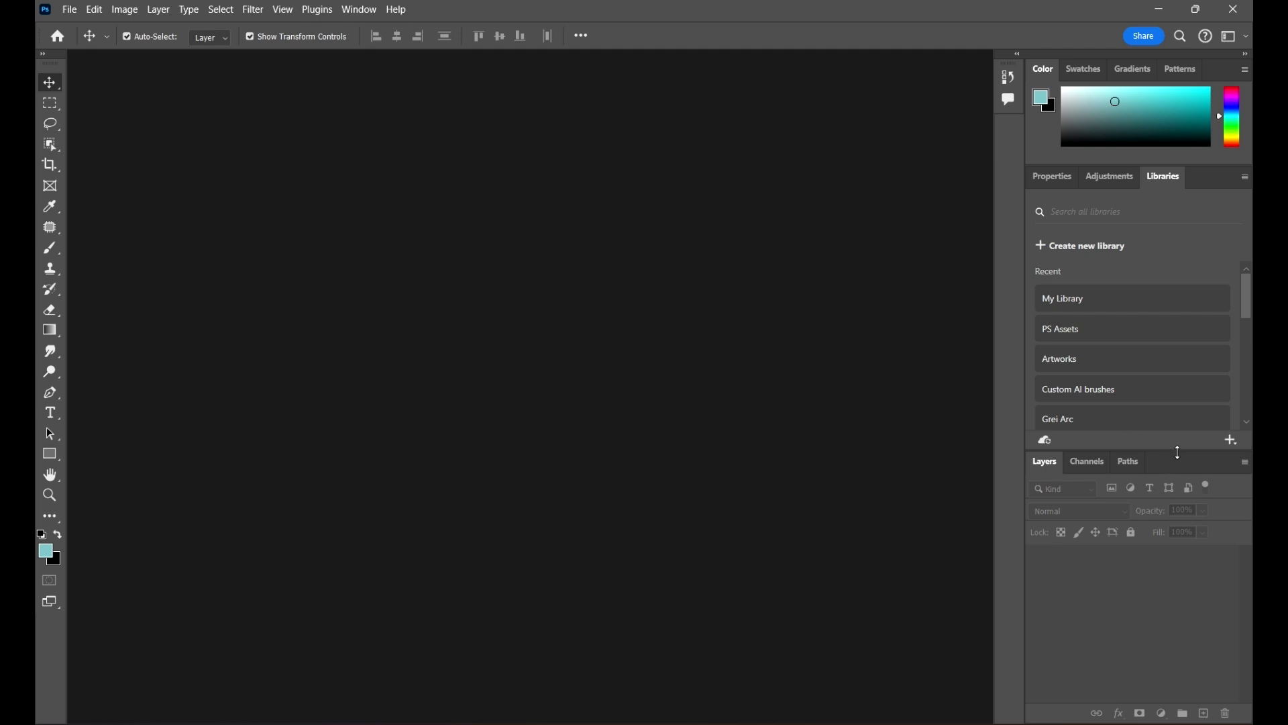
{"action": "left_click_drag", "start_coordinate": [1179, 453], "coordinate": [1179, 543]}
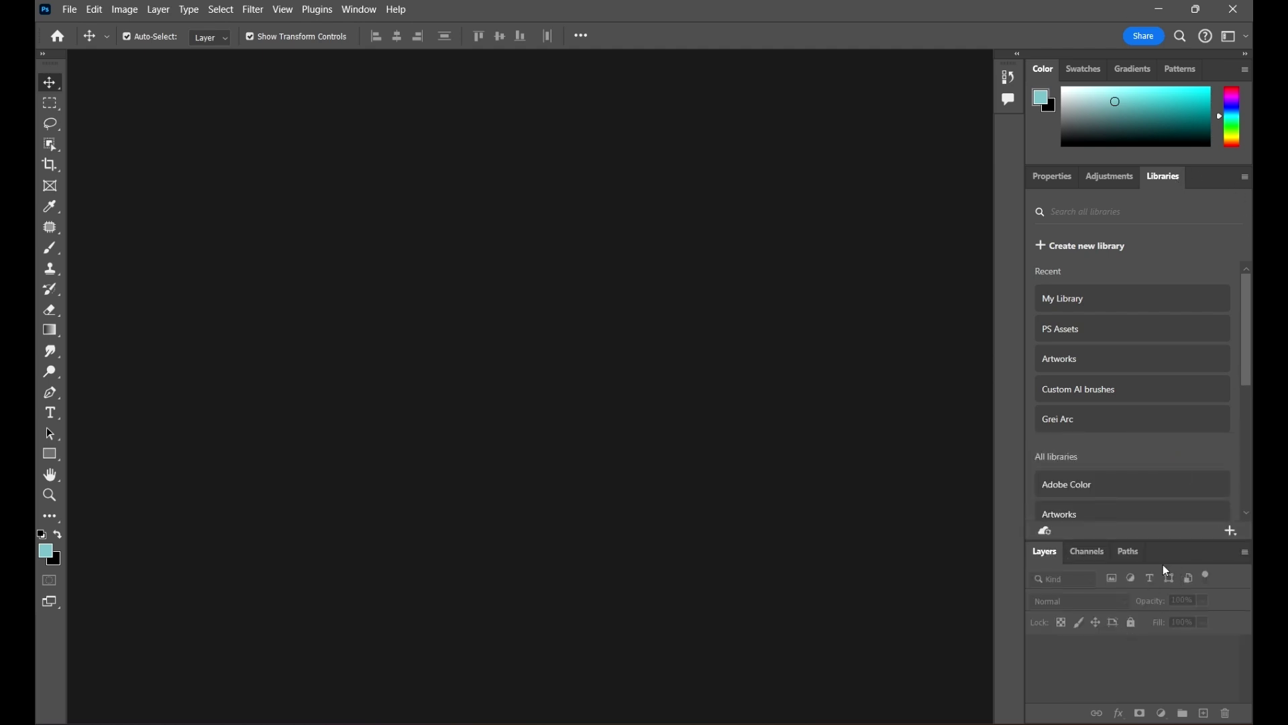
Look through the complete list of recent and available libraries
{"action": "scroll", "coordinate": [1129, 307], "scroll_direction": "down", "scroll_amount": 5}
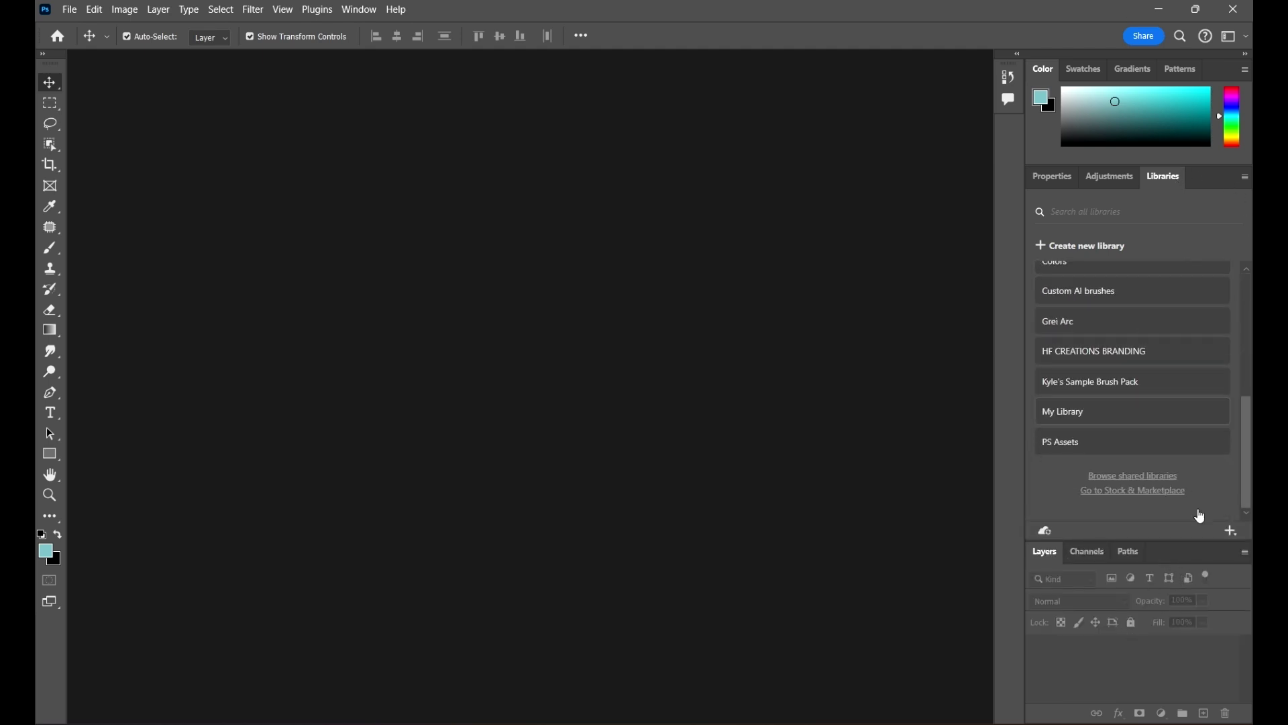
{"action": "scroll", "coordinate": [1116, 339], "scroll_direction": "up", "scroll_amount": 5}
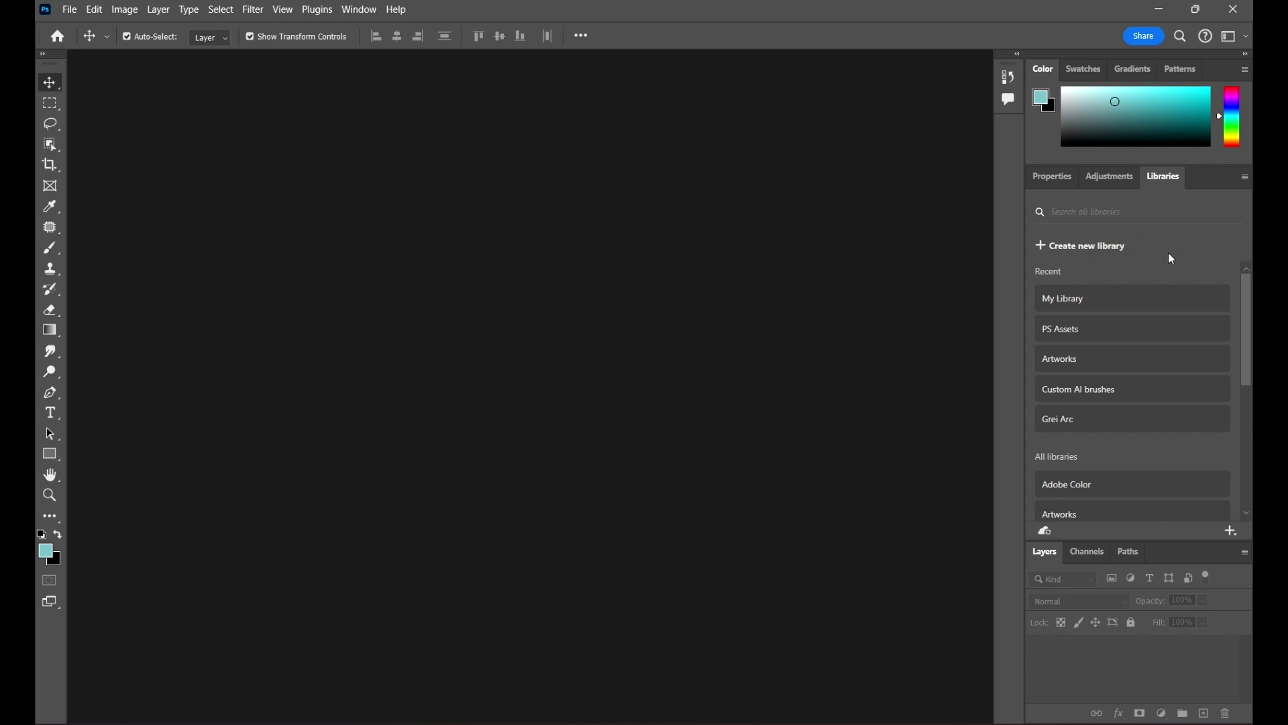
{"action": "scroll", "coordinate": [1114, 269], "scroll_direction": "down", "scroll_amount": 3}
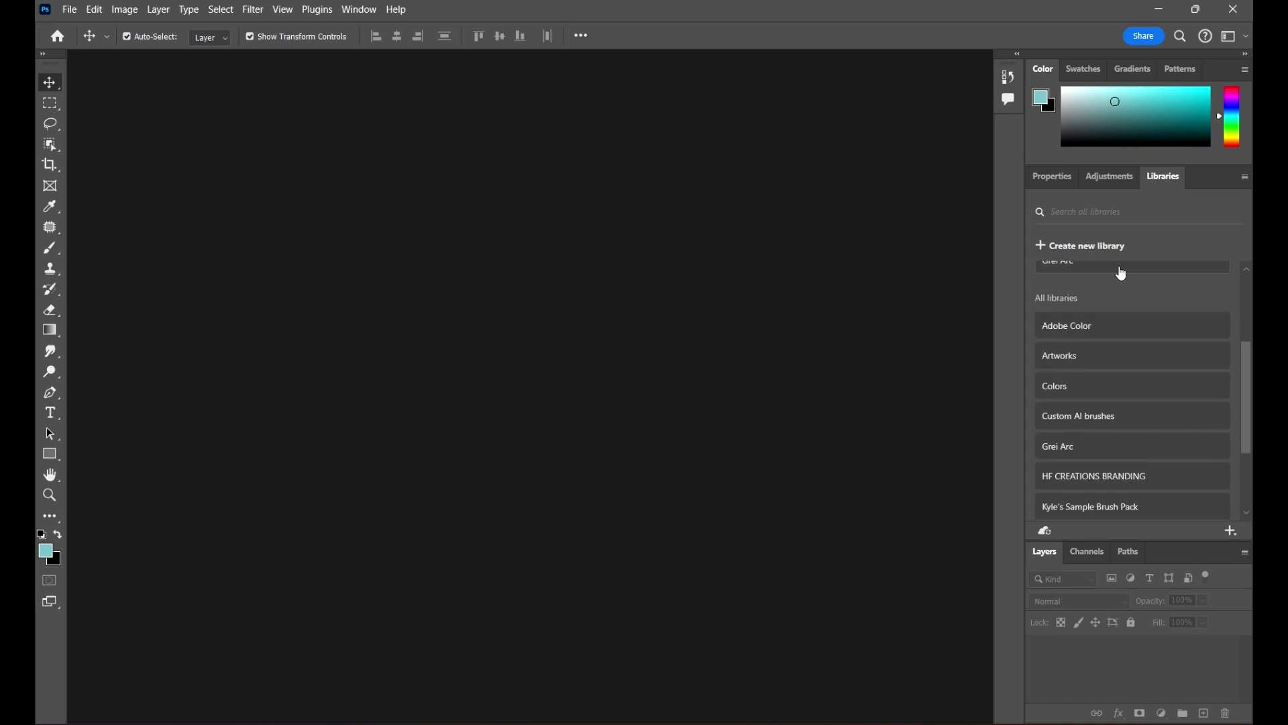
{"action": "scroll", "coordinate": [1150, 312], "scroll_direction": "up", "scroll_amount": 3}
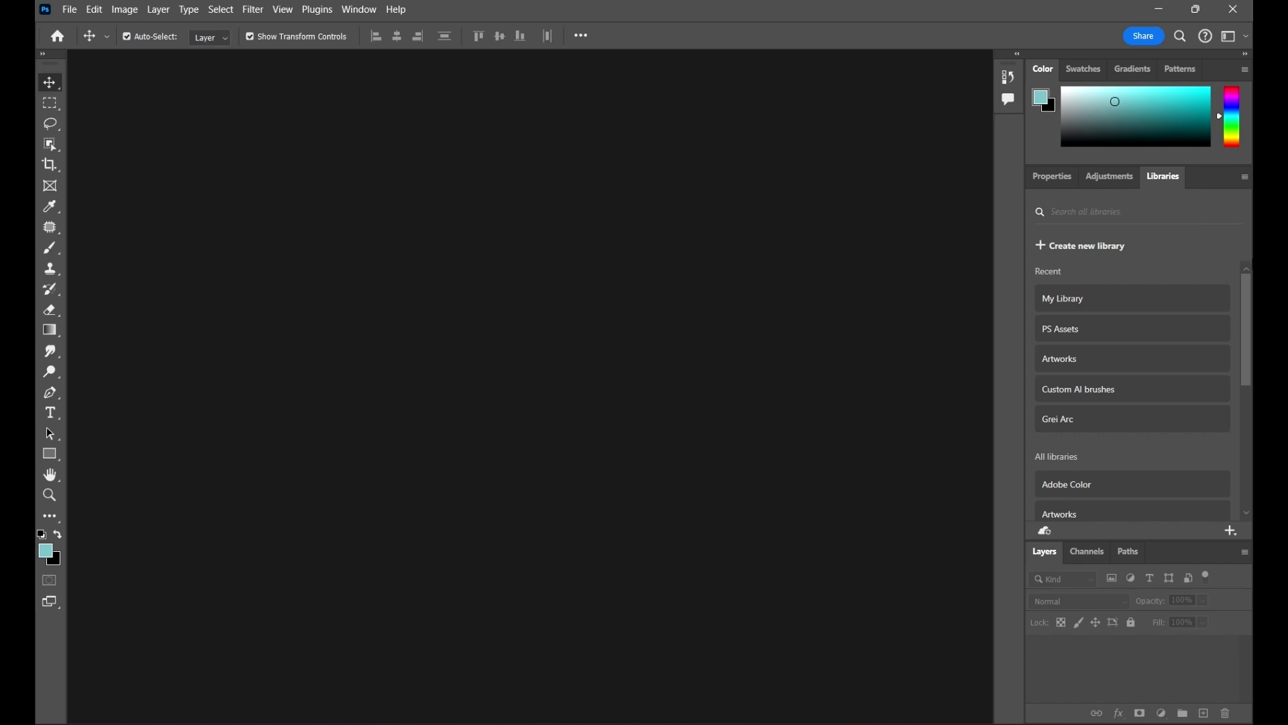
{"action": "scroll", "coordinate": [1149, 281], "scroll_direction": "down", "scroll_amount": 5}
{"action": "scroll", "coordinate": [1154, 319], "scroll_direction": "up", "scroll_amount": 5}
Examine the assets stored in My Library and return to the list of libraries
{"action": "left_click", "coordinate": [1171, 302]}
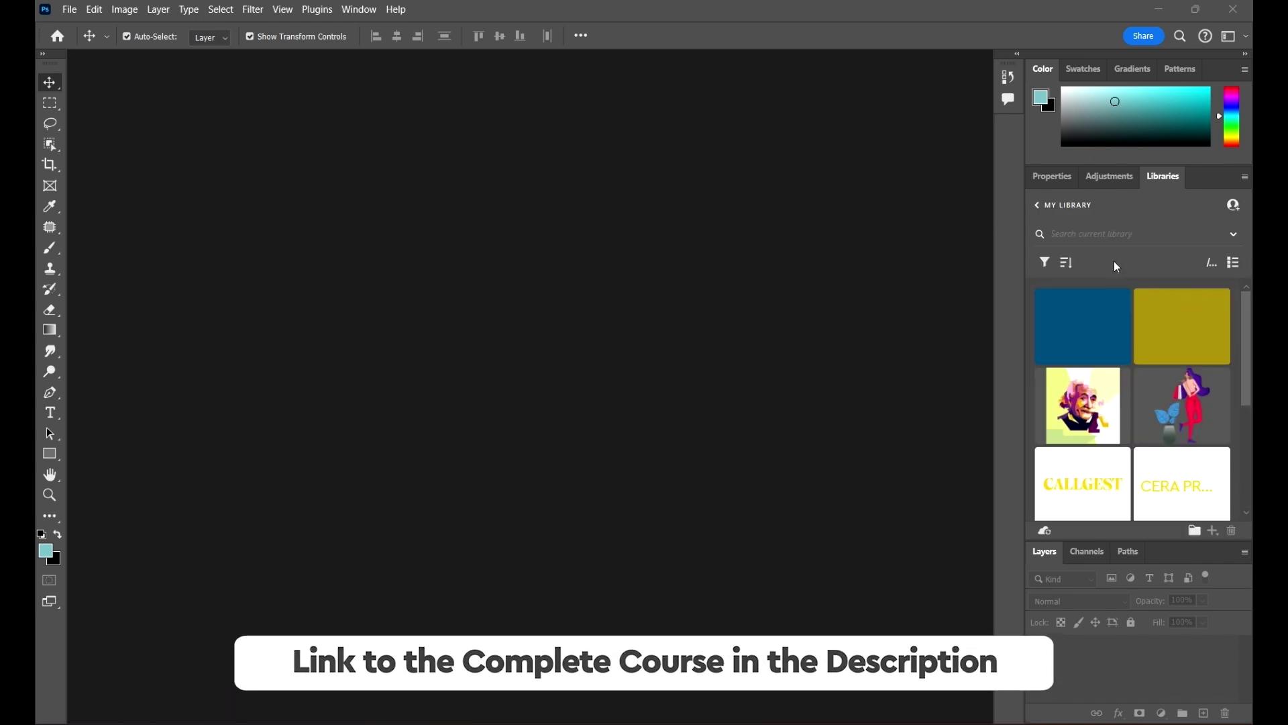
{"action": "scroll", "coordinate": [1113, 315], "scroll_direction": "down", "scroll_amount": 5}
{"action": "scroll", "coordinate": [1100, 299], "scroll_direction": "up", "scroll_amount": 5}
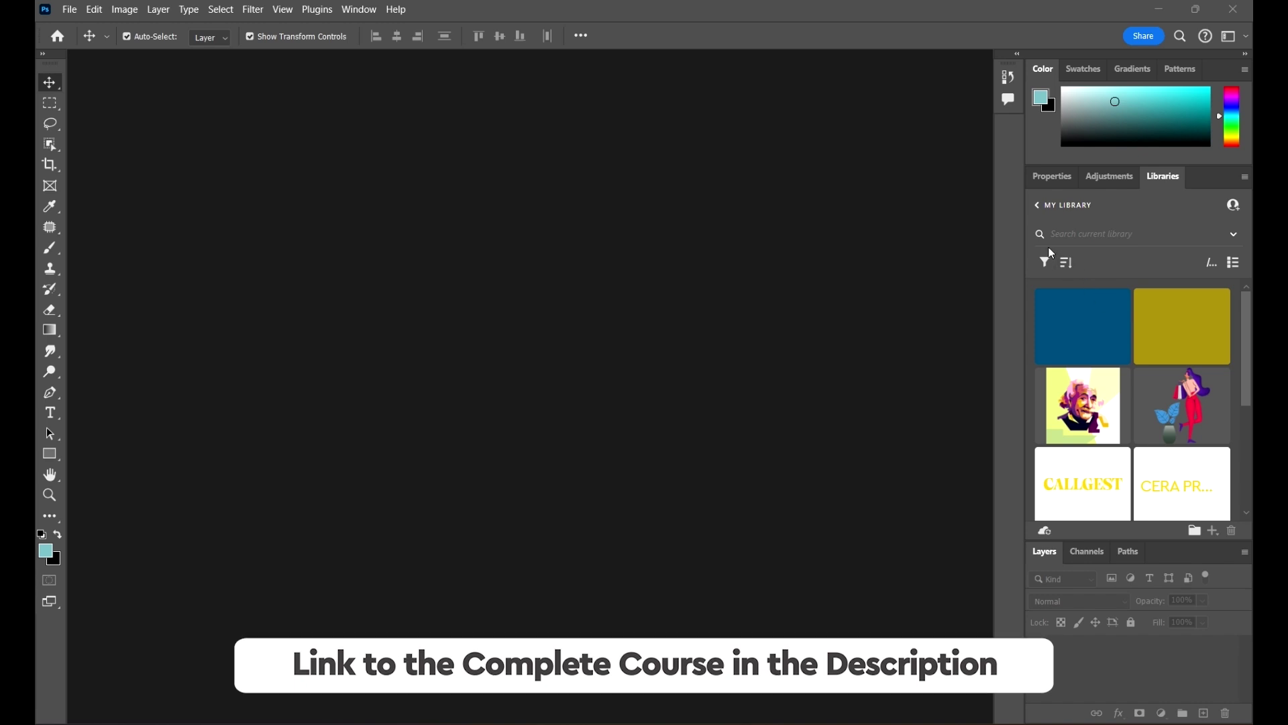
{"action": "left_click", "coordinate": [1041, 206]}
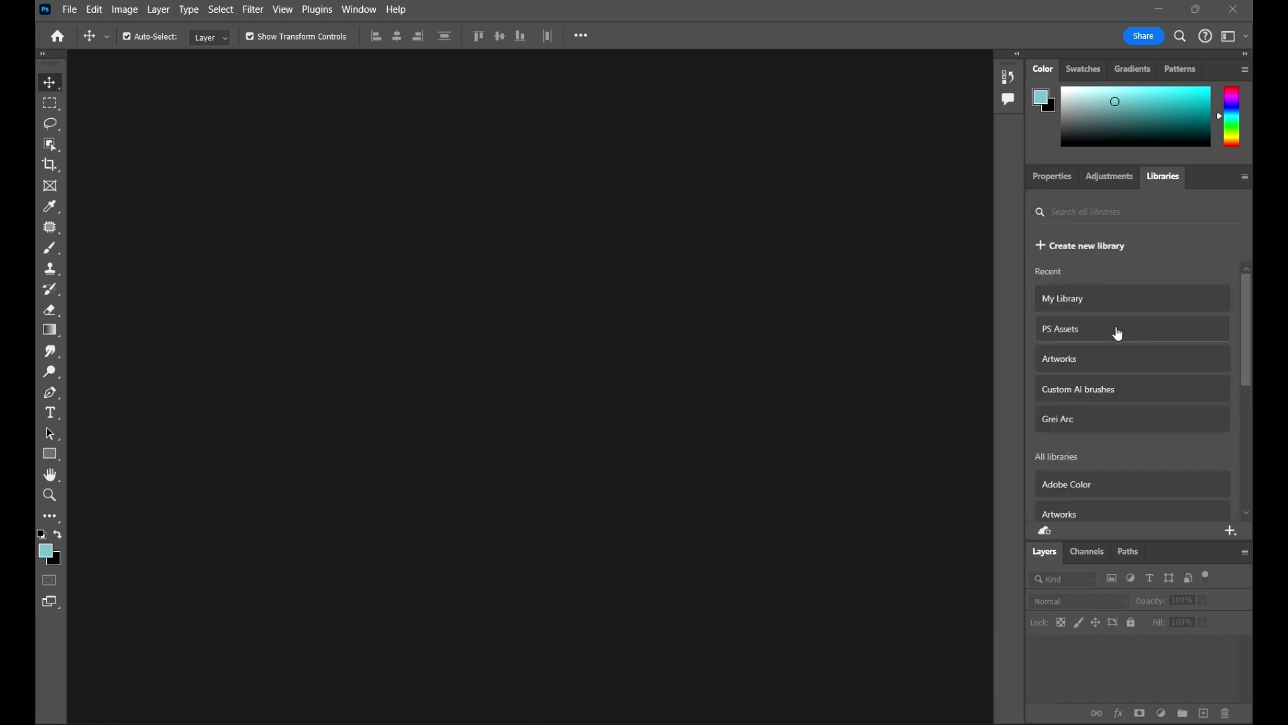
{"action": "left_click", "coordinate": [1111, 309]}
{"action": "scroll", "coordinate": [1154, 356], "scroll_direction": "down", "scroll_amount": 3}
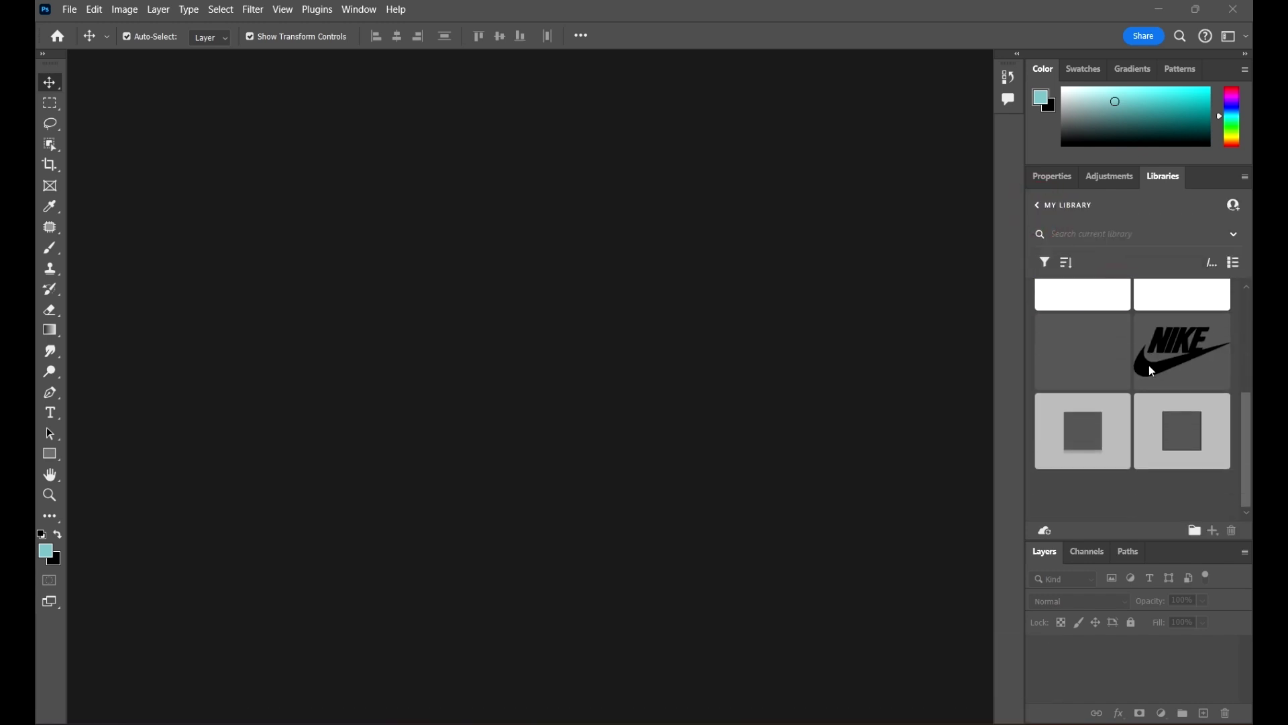
{"action": "scroll", "coordinate": [1174, 360], "scroll_direction": "up", "scroll_amount": 5}
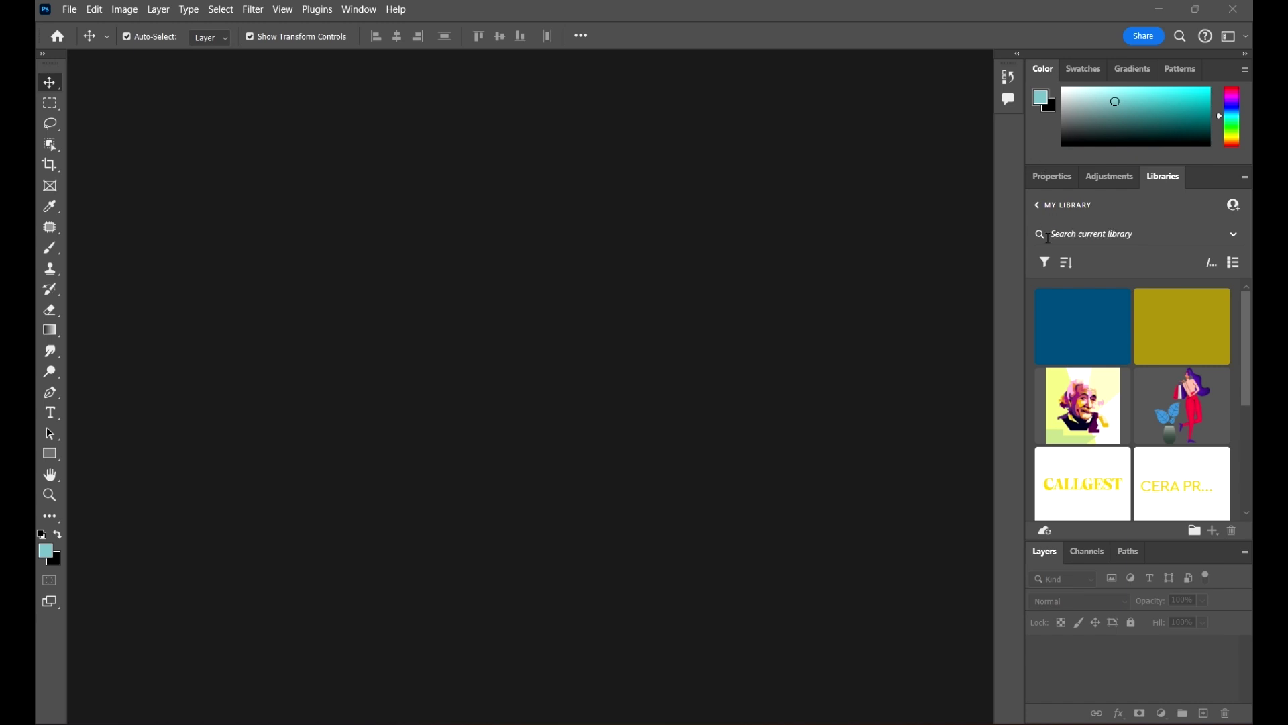
{"action": "left_click", "coordinate": [1041, 205]}
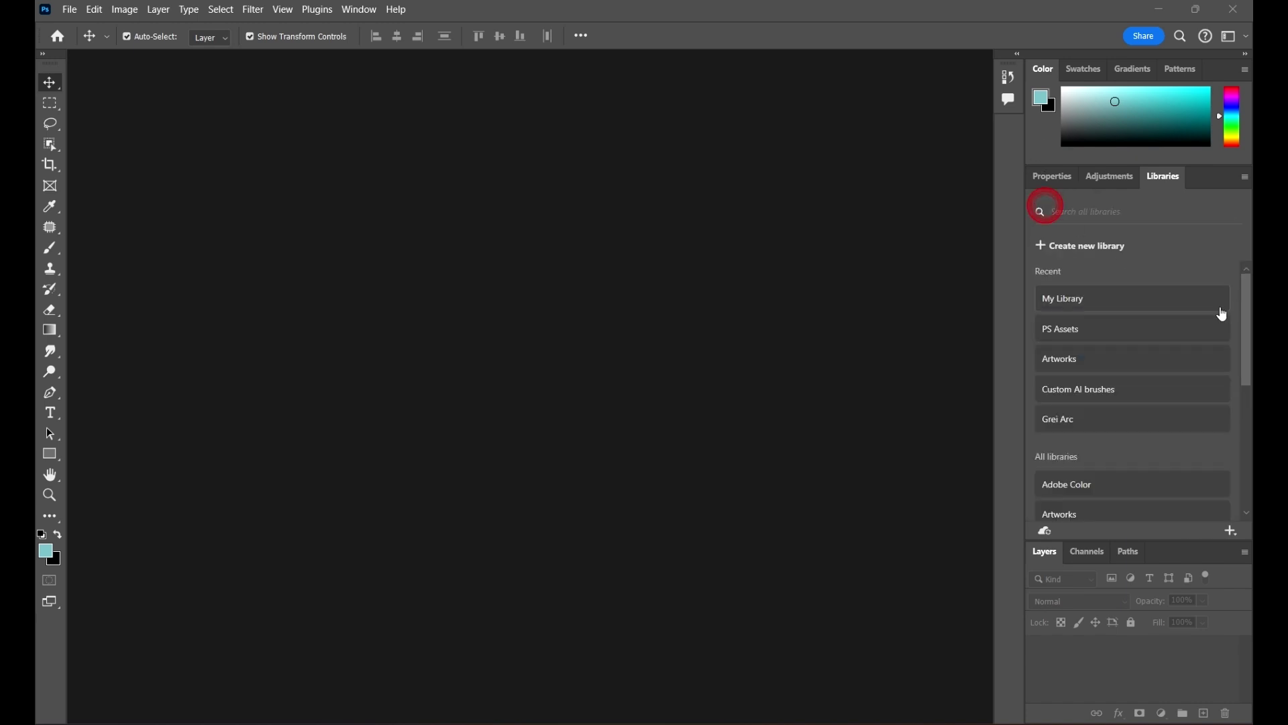
Examine the contents of the PS Assets and Artworks libraries, returning to the list of libraries
{"action": "left_click", "coordinate": [1082, 341]}
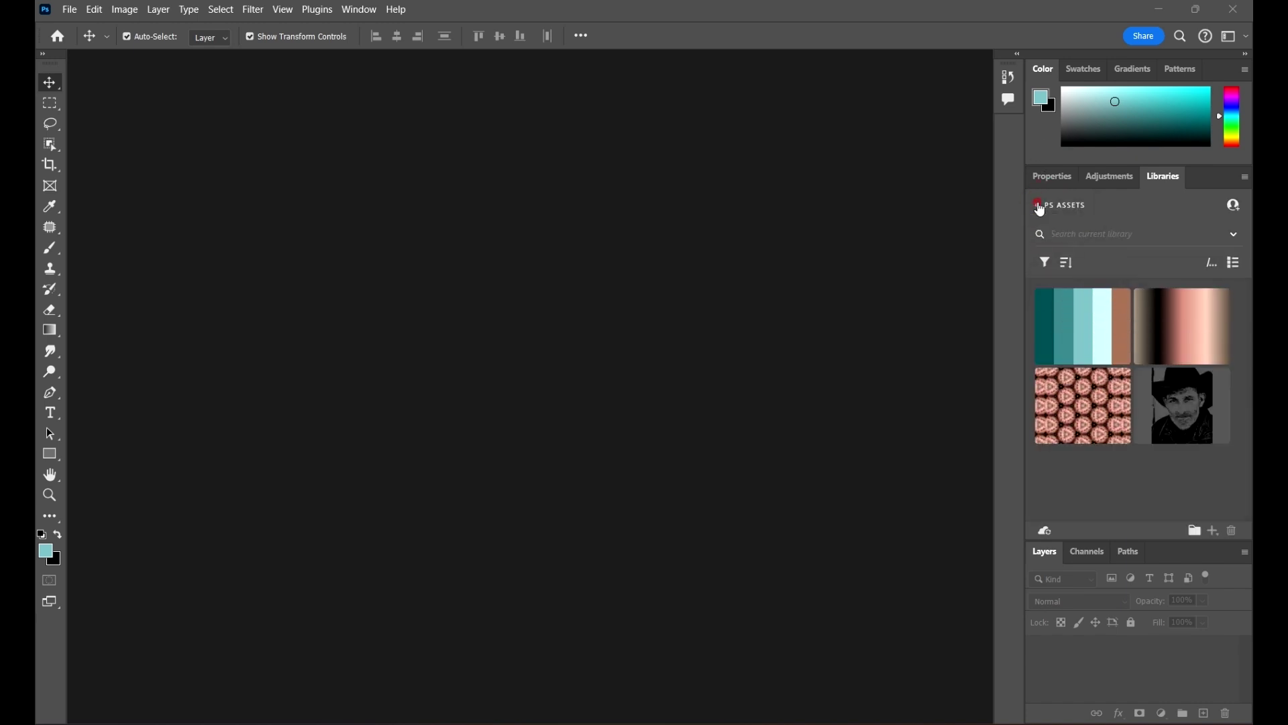
{"action": "left_click", "coordinate": [1040, 206]}
{"action": "left_click", "coordinate": [1098, 362]}
{"action": "scroll", "coordinate": [1115, 343], "scroll_direction": "down", "scroll_amount": 1}
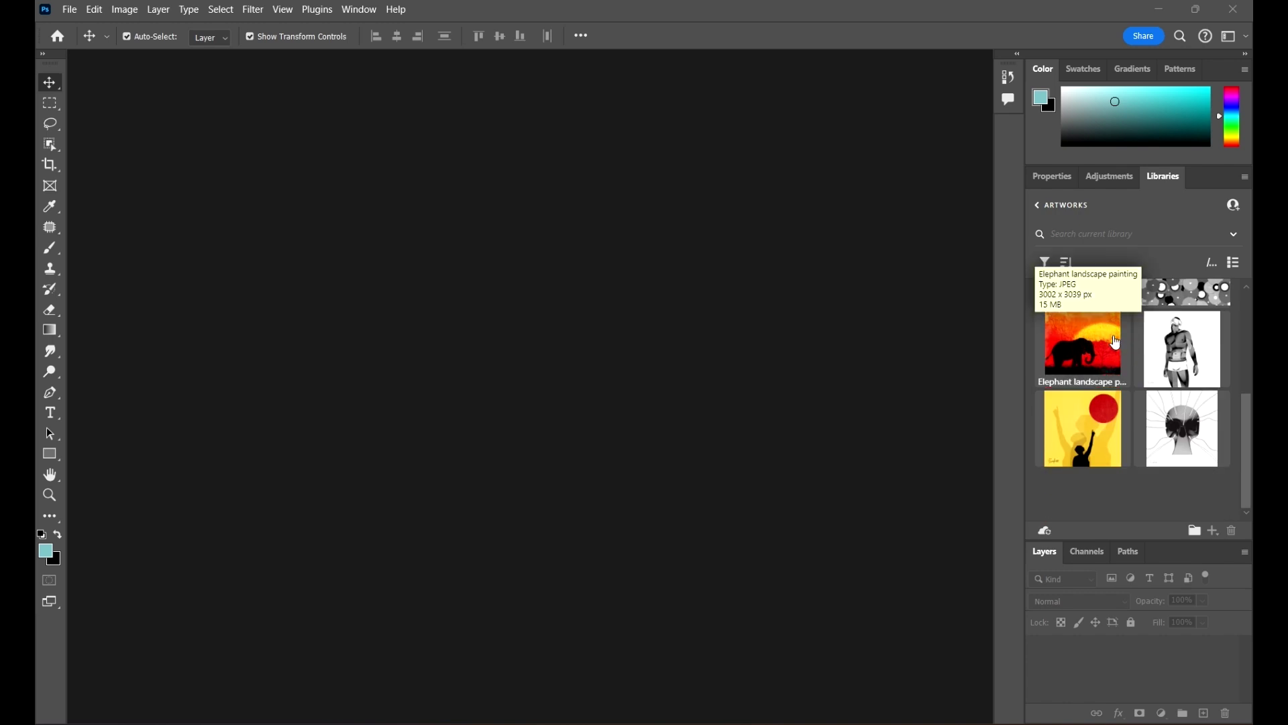
{"action": "scroll", "coordinate": [1116, 343], "scroll_direction": "up", "scroll_amount": 3}
{"action": "left_click", "coordinate": [1045, 212]}
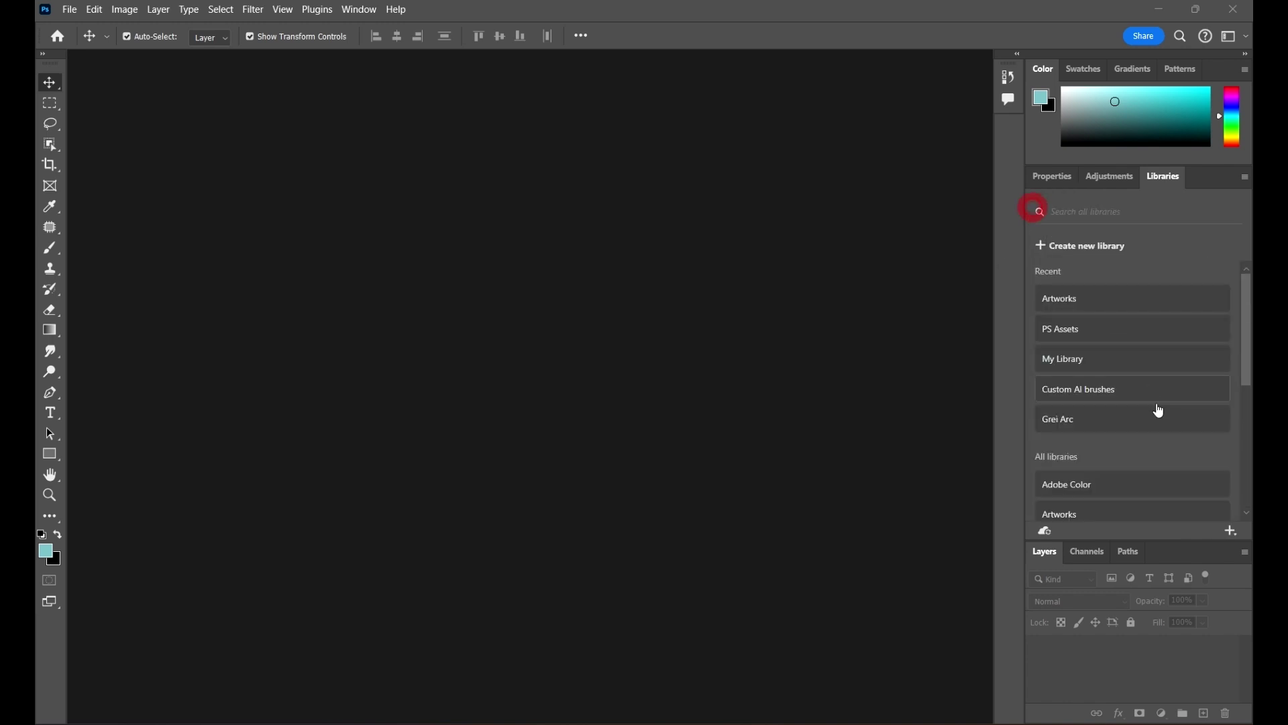
Examine the contents of the Custom AI brushes and Grei Arc libraries, returning to the list of libraries
{"action": "left_click", "coordinate": [1122, 390]}
{"action": "scroll", "coordinate": [1144, 334], "scroll_direction": "down", "scroll_amount": 1}
{"action": "scroll", "coordinate": [1144, 333], "scroll_direction": "up", "scroll_amount": 1}
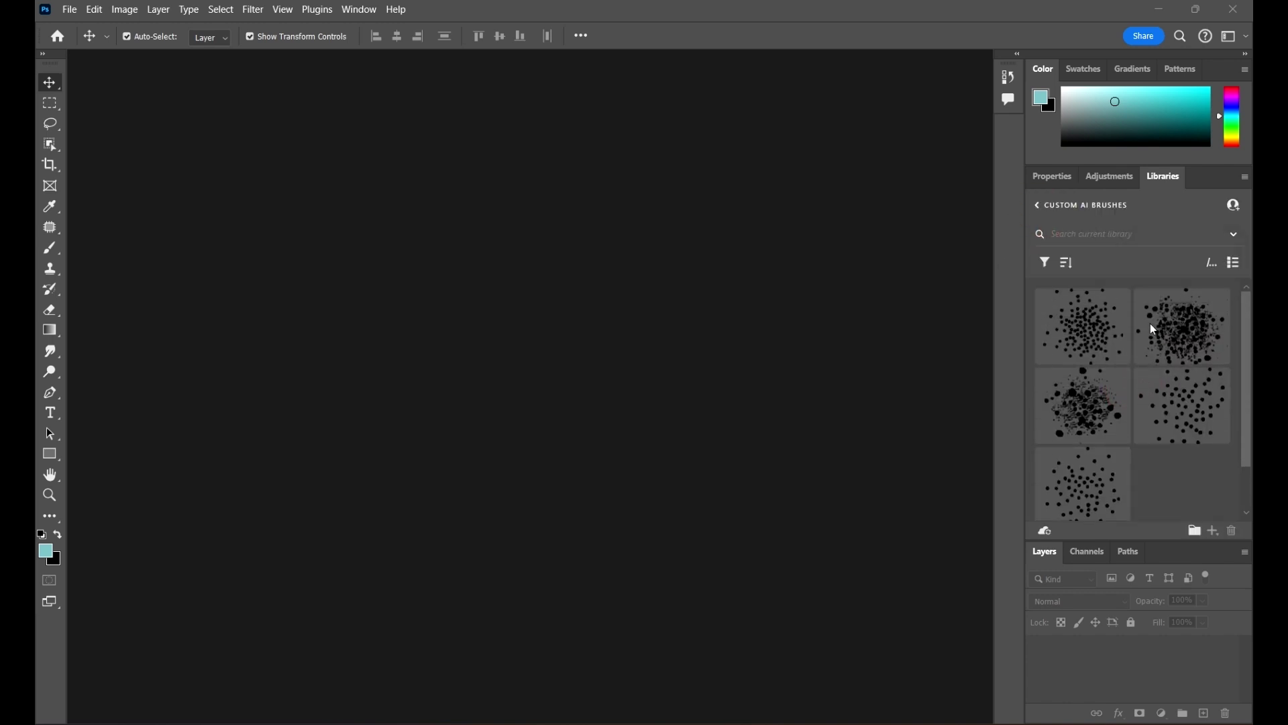
{"action": "left_click", "coordinate": [1039, 205]}
{"action": "left_click", "coordinate": [1139, 419]}
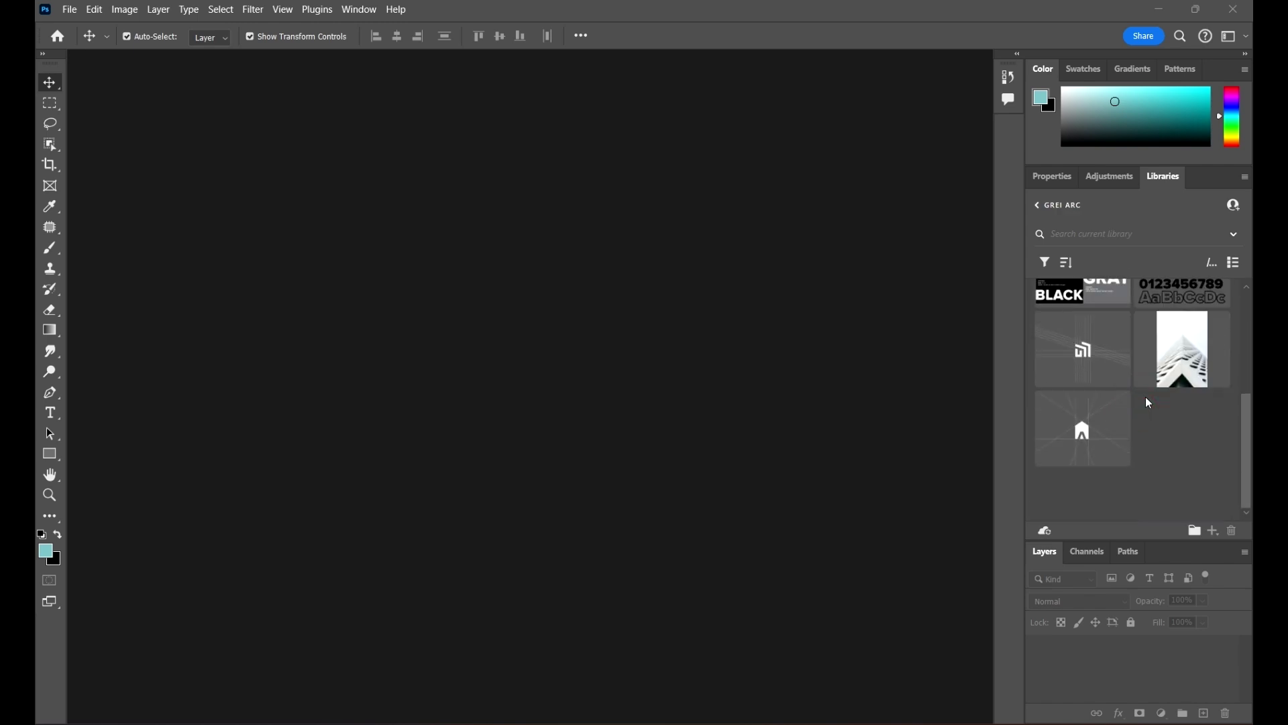
{"action": "scroll", "coordinate": [1145, 396], "scroll_direction": "up", "scroll_amount": 3}
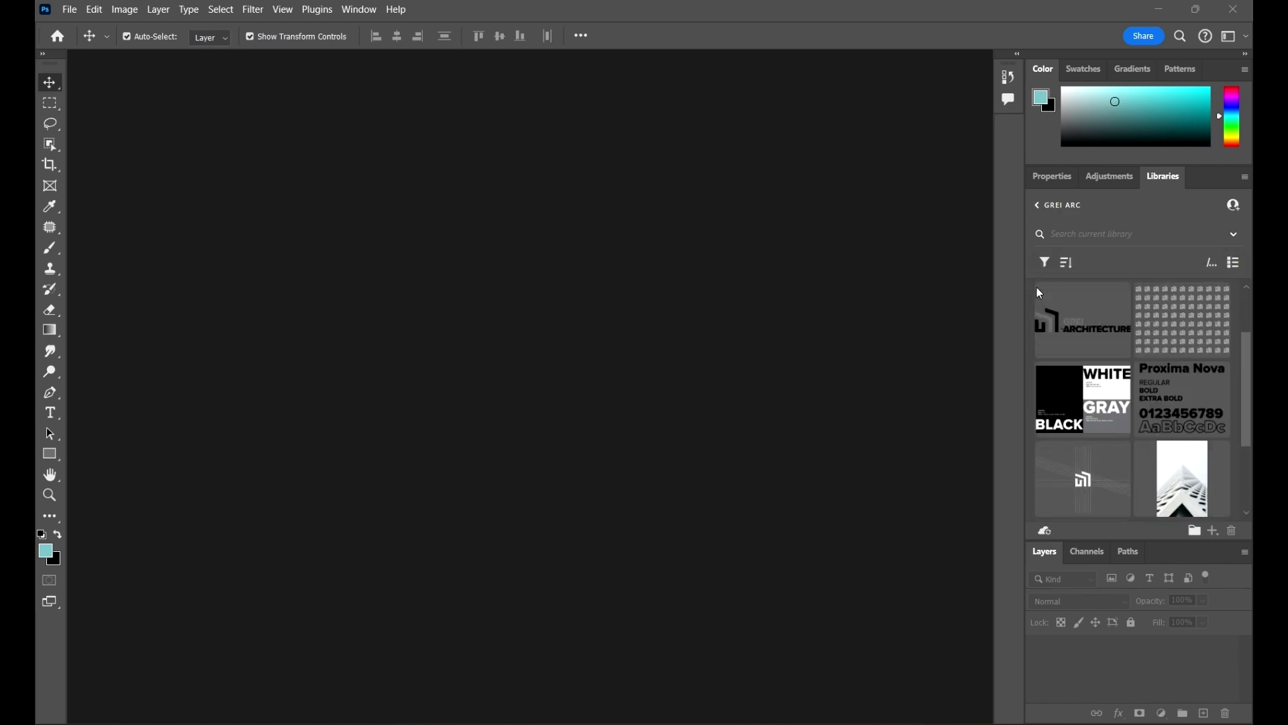
{"action": "left_click", "coordinate": [1038, 205]}
Create a new library named Tutorial
{"action": "scroll", "coordinate": [1141, 362], "scroll_direction": "down", "scroll_amount": 5}
{"action": "scroll", "coordinate": [1134, 316], "scroll_direction": "up", "scroll_amount": 2}
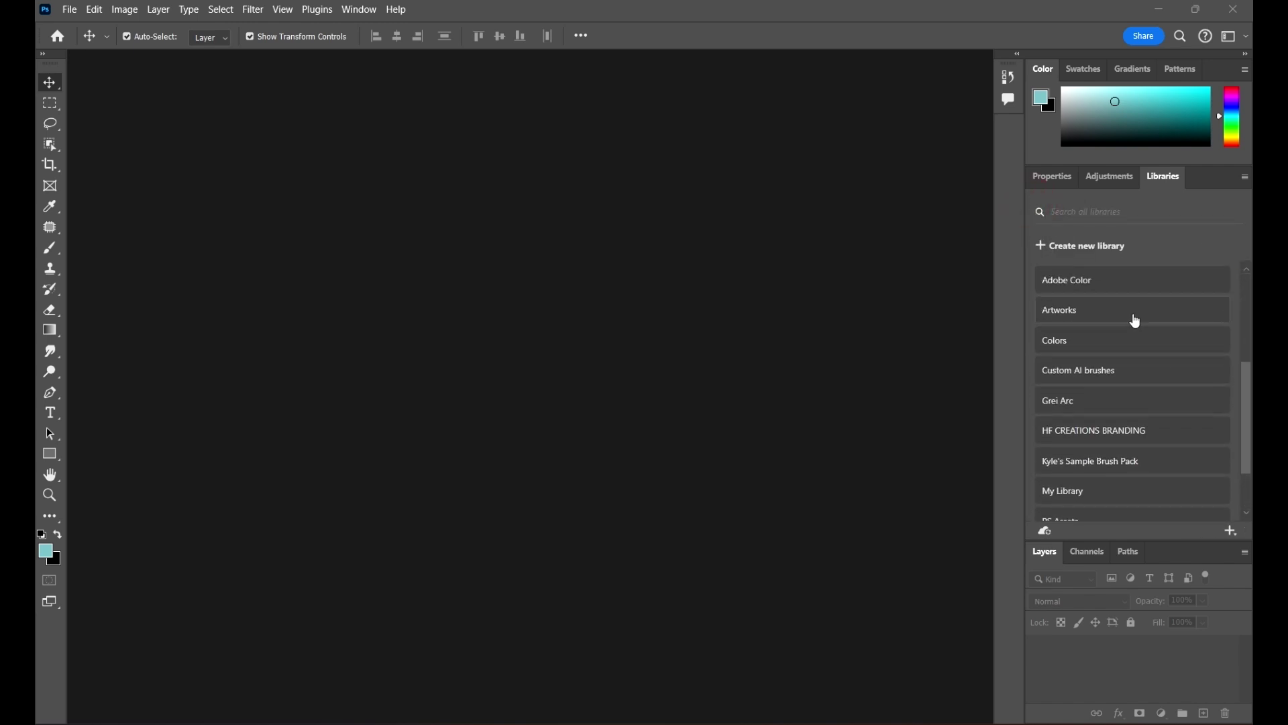
{"action": "scroll", "coordinate": [1155, 477], "scroll_direction": "down", "scroll_amount": 2}
{"action": "scroll", "coordinate": [1158, 425], "scroll_direction": "up", "scroll_amount": 4}
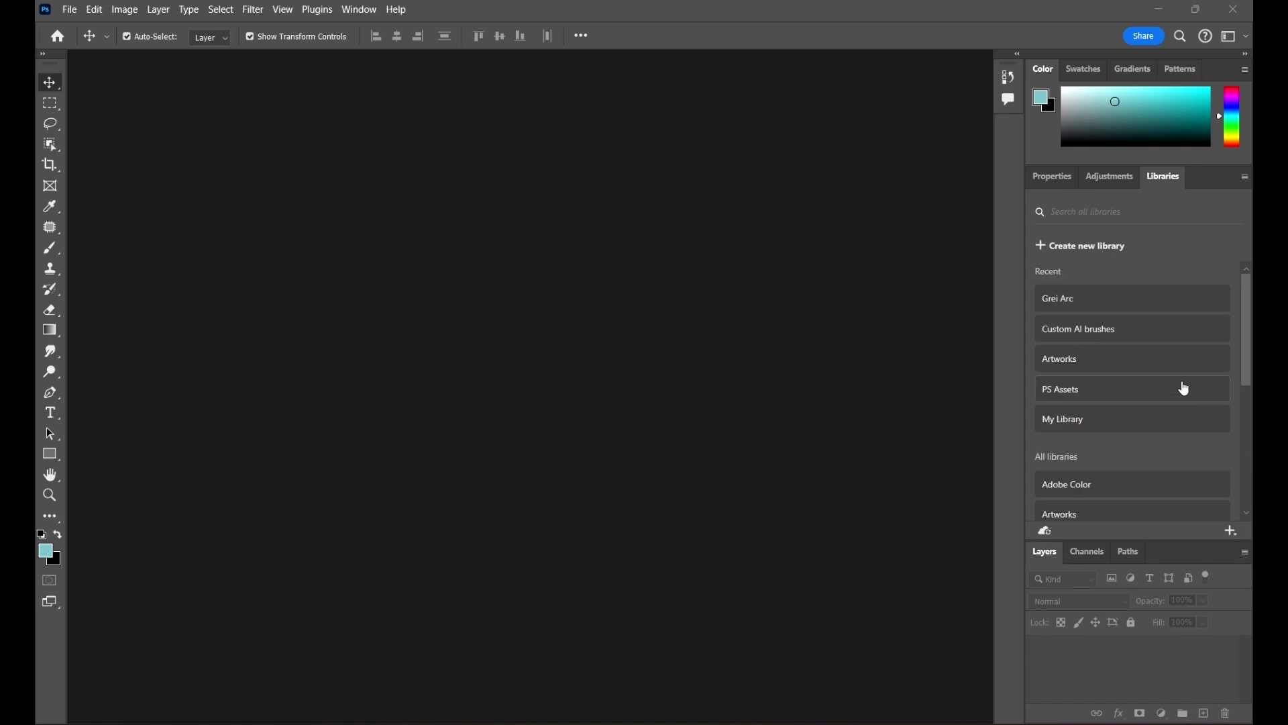
{"action": "left_click", "coordinate": [1078, 259]}
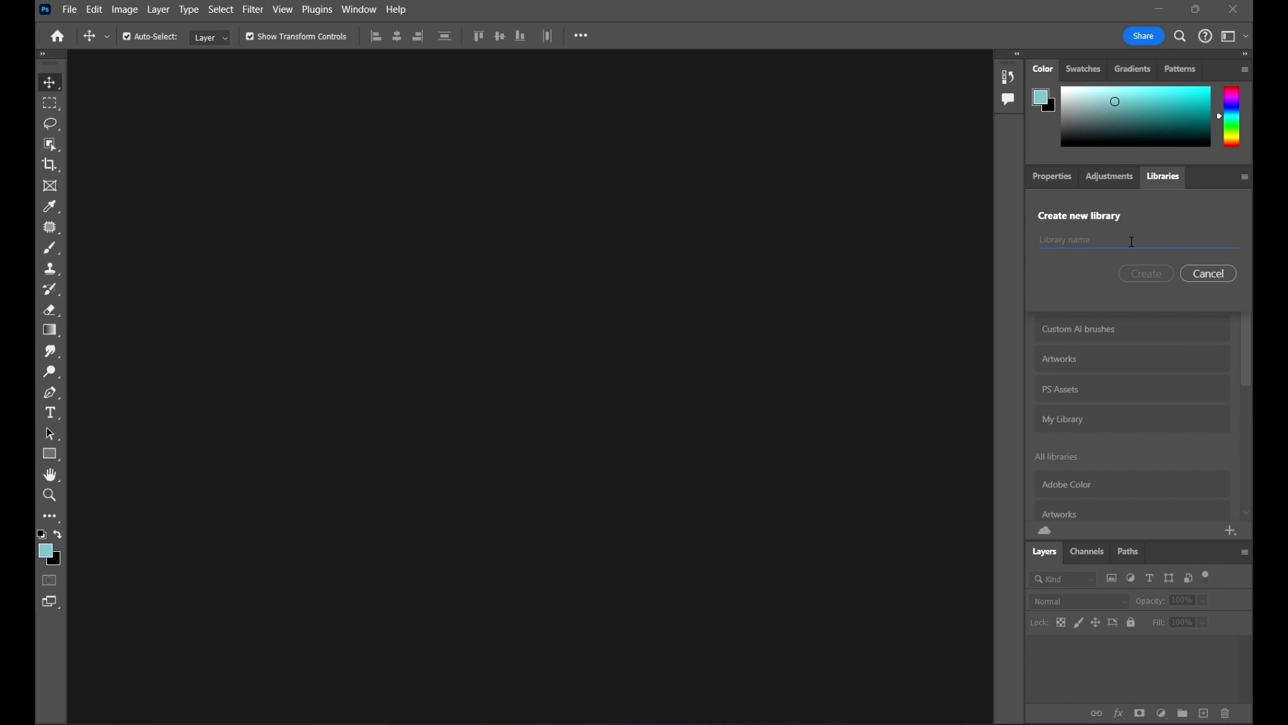
{"action": "type", "text": "Tutorial"}
{"action": "left_click", "coordinate": [1145, 274]}
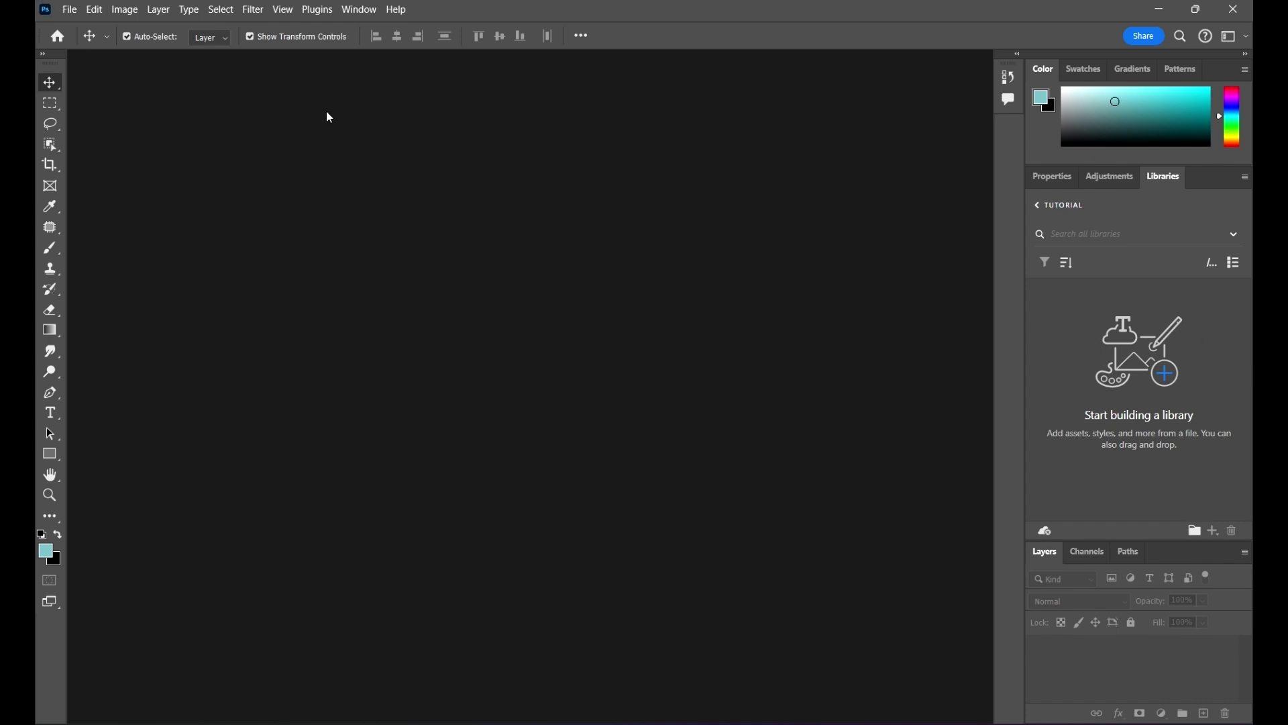
Open the images 256150 and lobby together from the 04 Adobe CC Libraries folder of the advanced course
{"action": "left_click", "coordinate": [69, 10]}
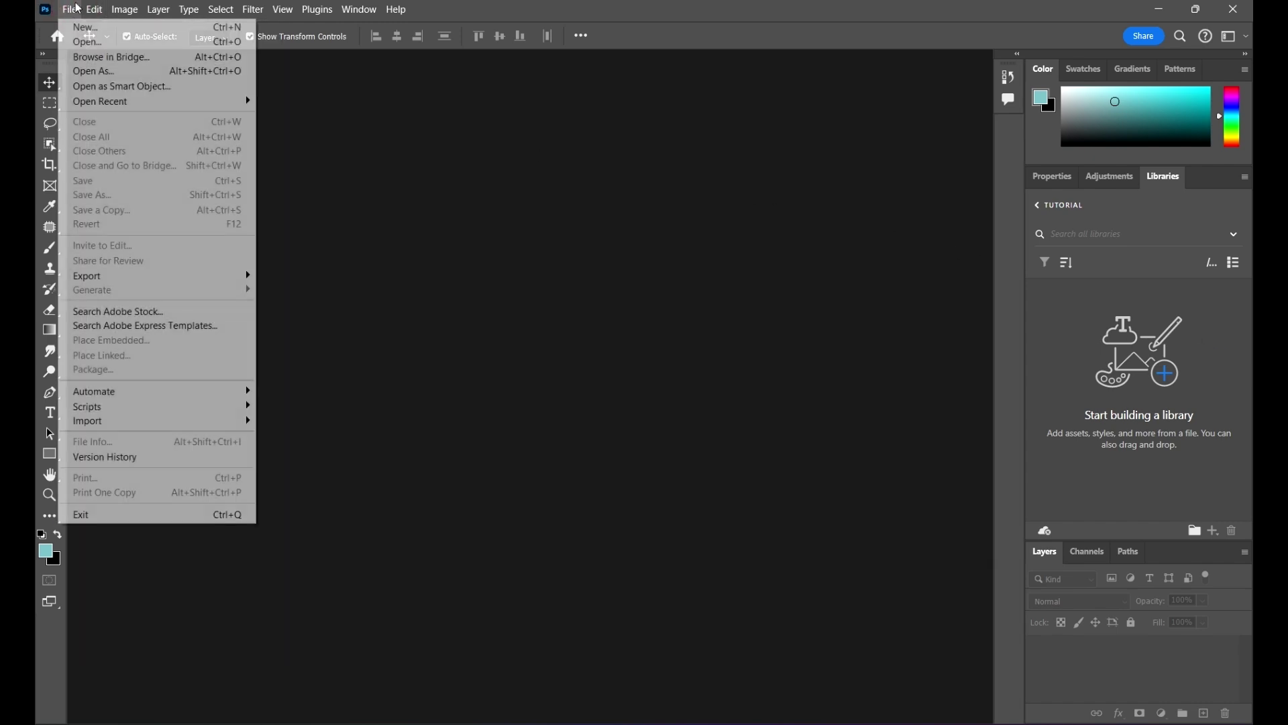
{"action": "left_click", "coordinate": [89, 46]}
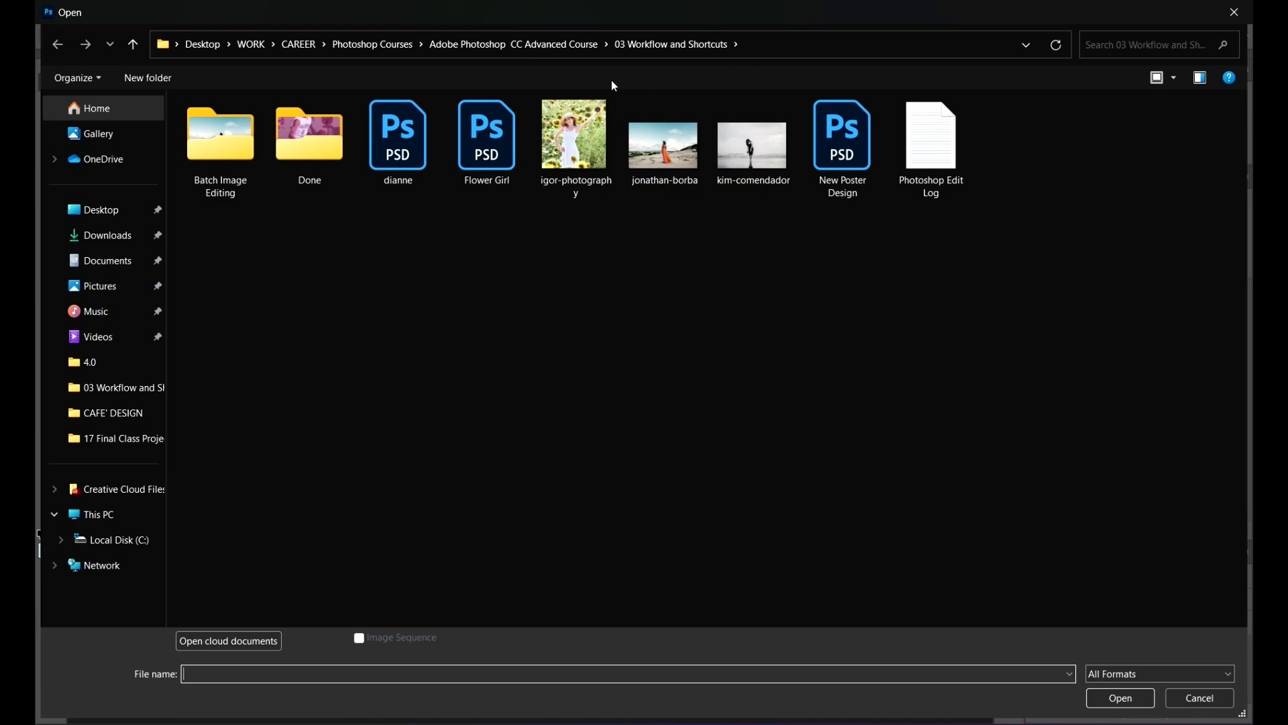
{"action": "left_click", "coordinate": [514, 45]}
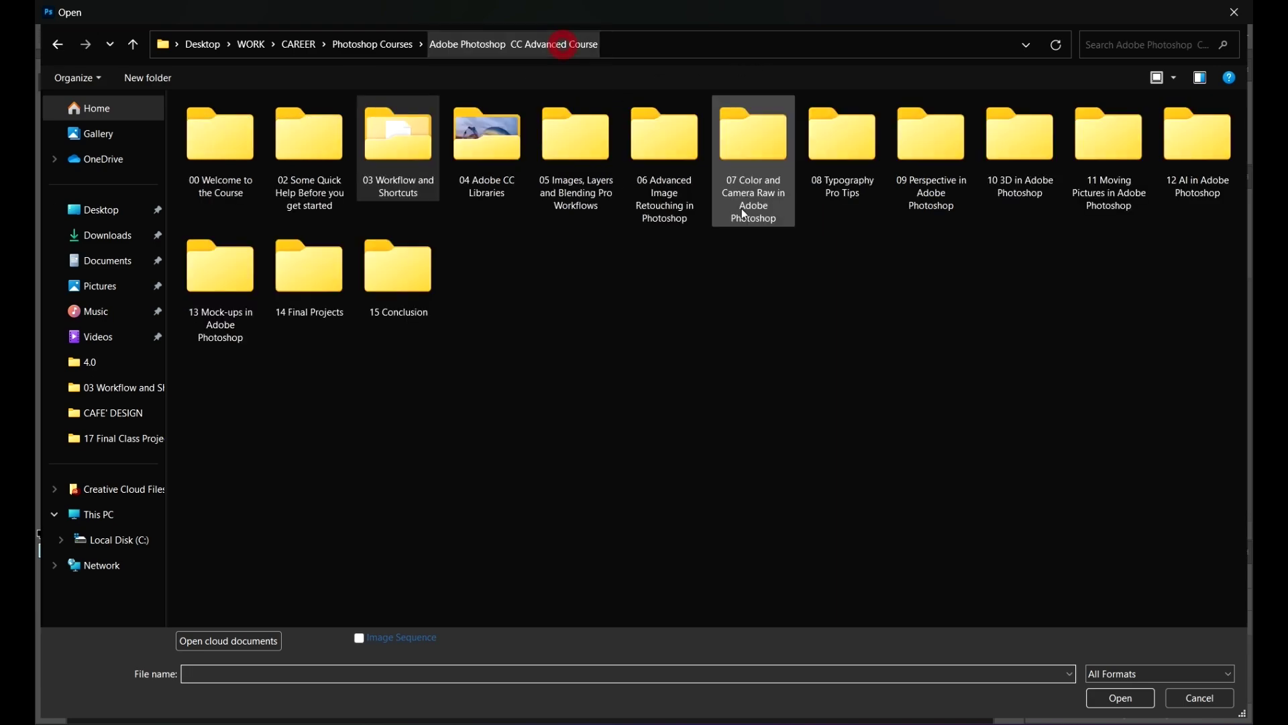
{"action": "double_click", "coordinate": [488, 148]}
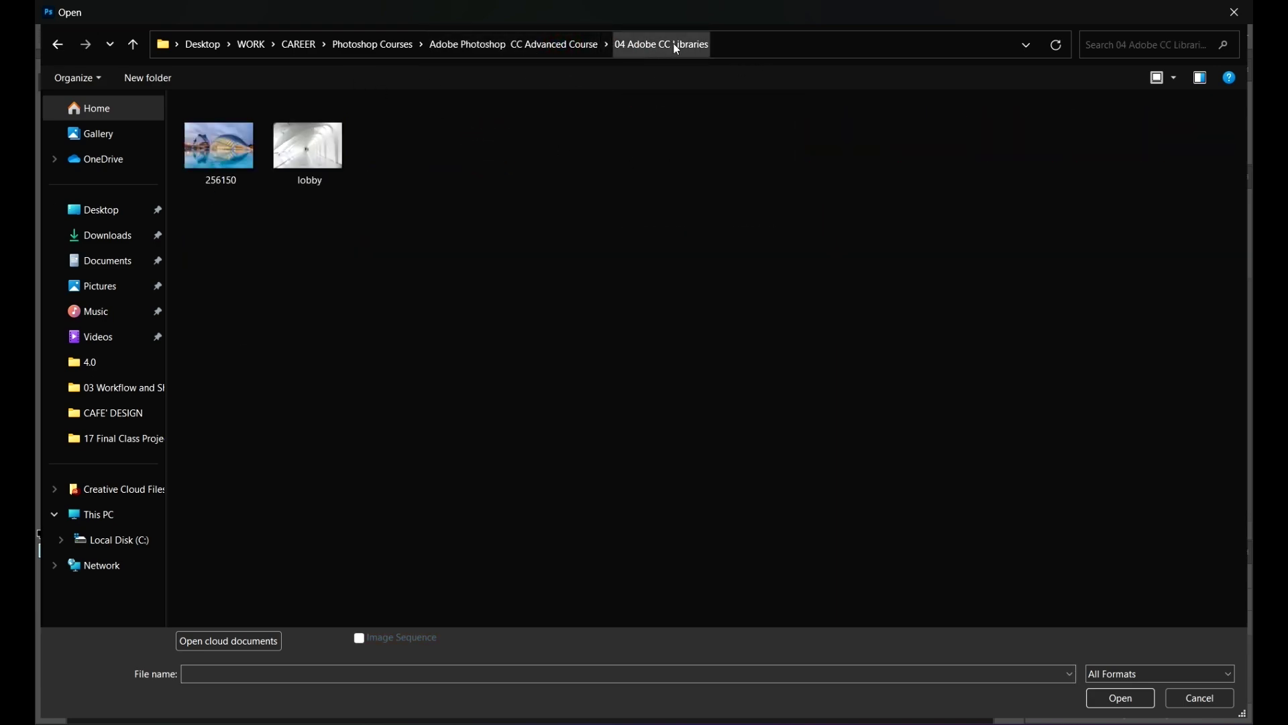
{"action": "left_click_drag", "start_coordinate": [443, 248], "coordinate": [194, 129]}
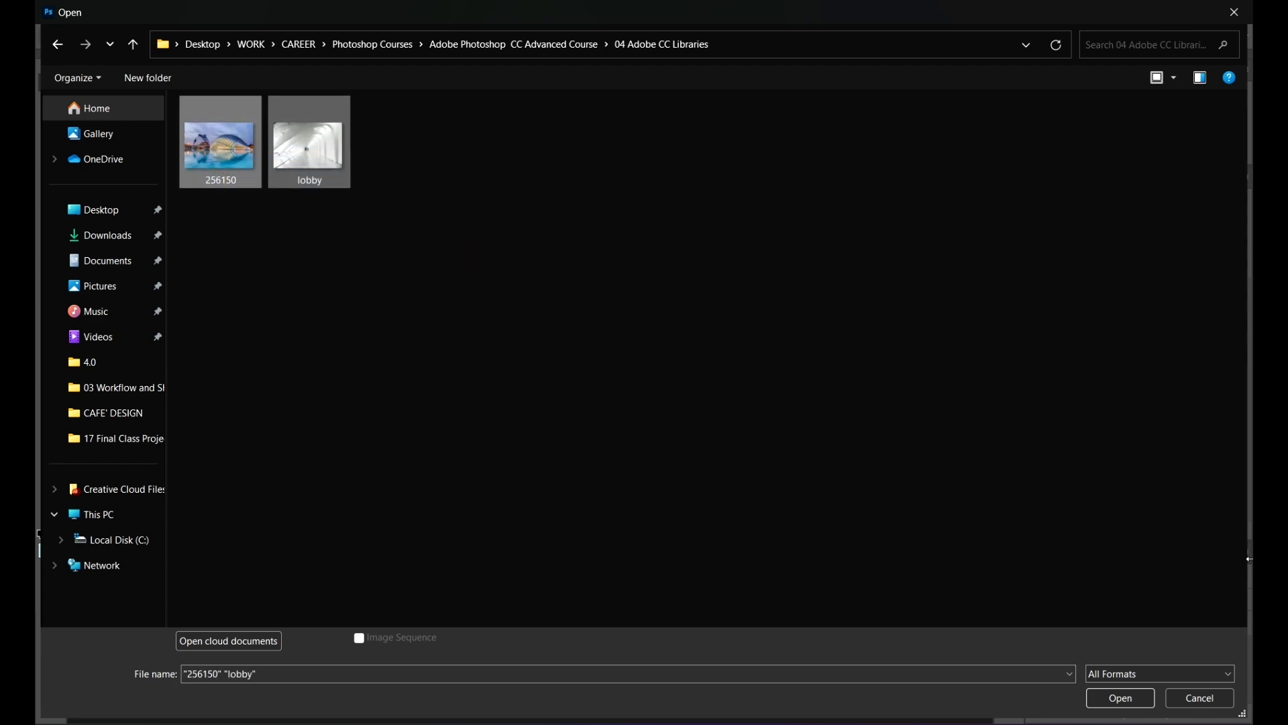
{"action": "left_click", "coordinate": [1119, 698]}
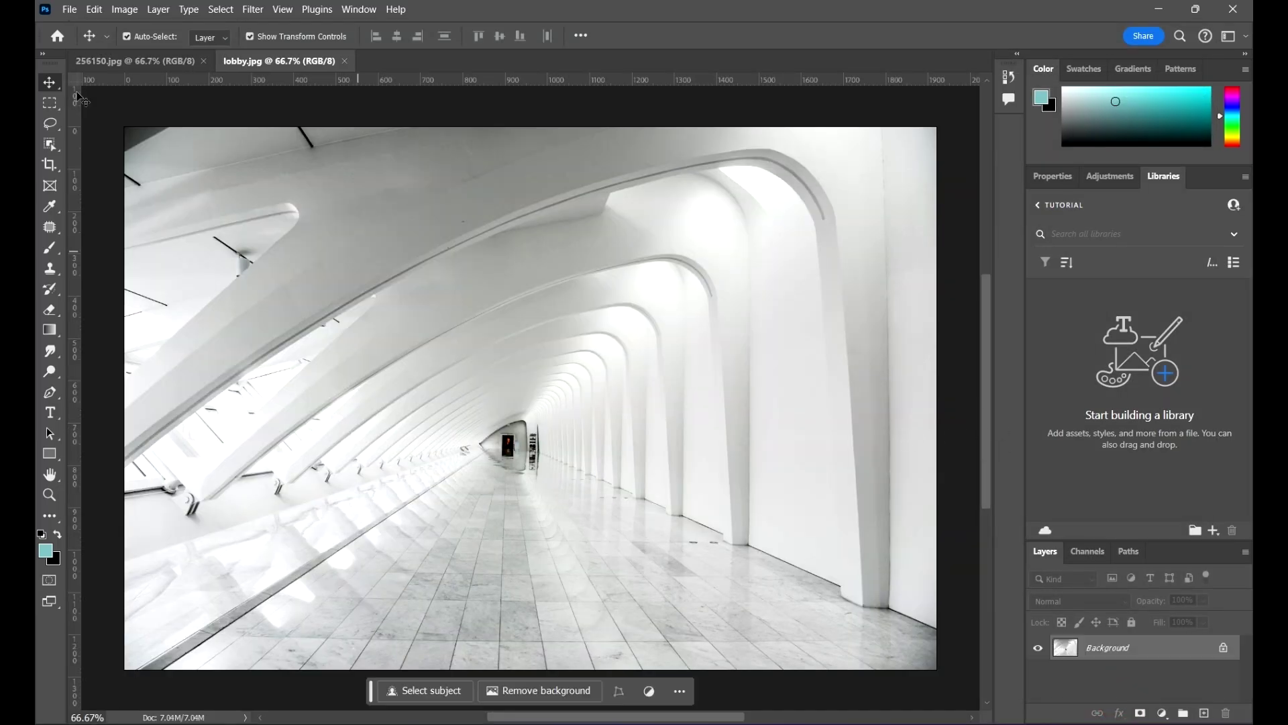
Add the building image from the 256150.jpg document to the Tutorial library as a graphic asset
{"action": "left_click", "coordinate": [135, 60]}
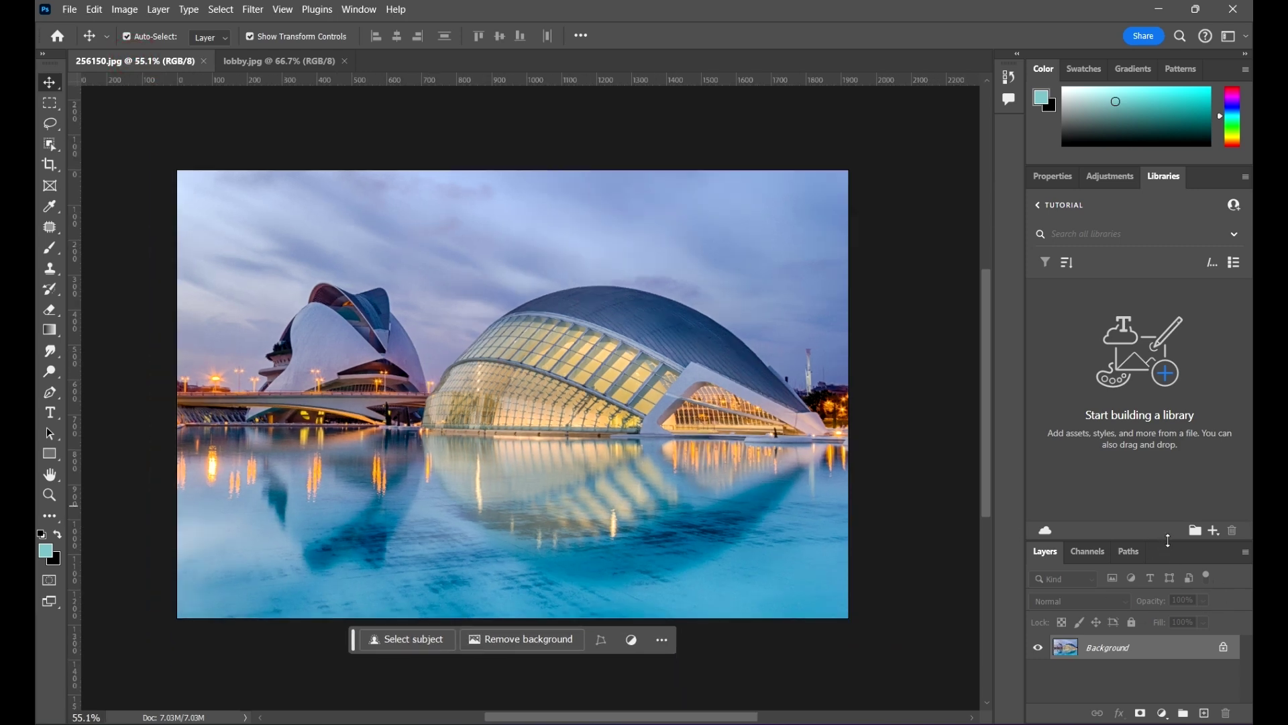
{"action": "left_click_drag", "start_coordinate": [1164, 541], "coordinate": [1181, 508]}
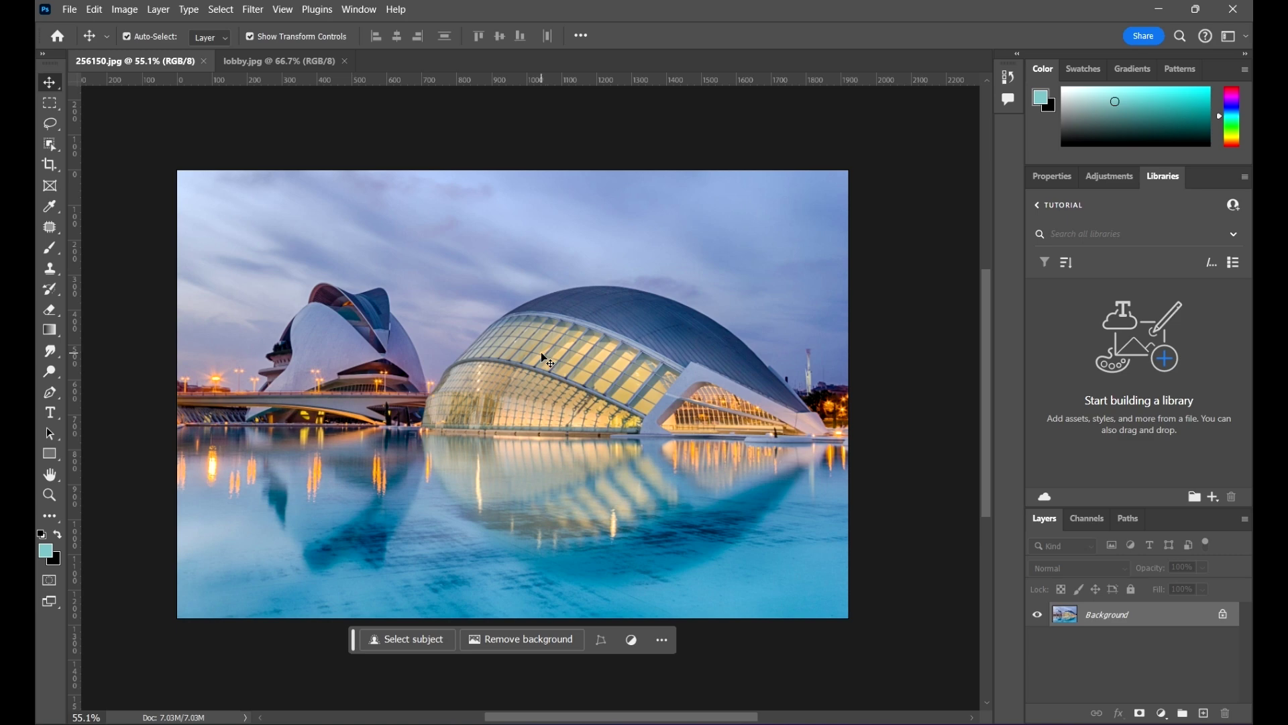
{"action": "left_click_drag", "start_coordinate": [544, 359], "coordinate": [1136, 372]}
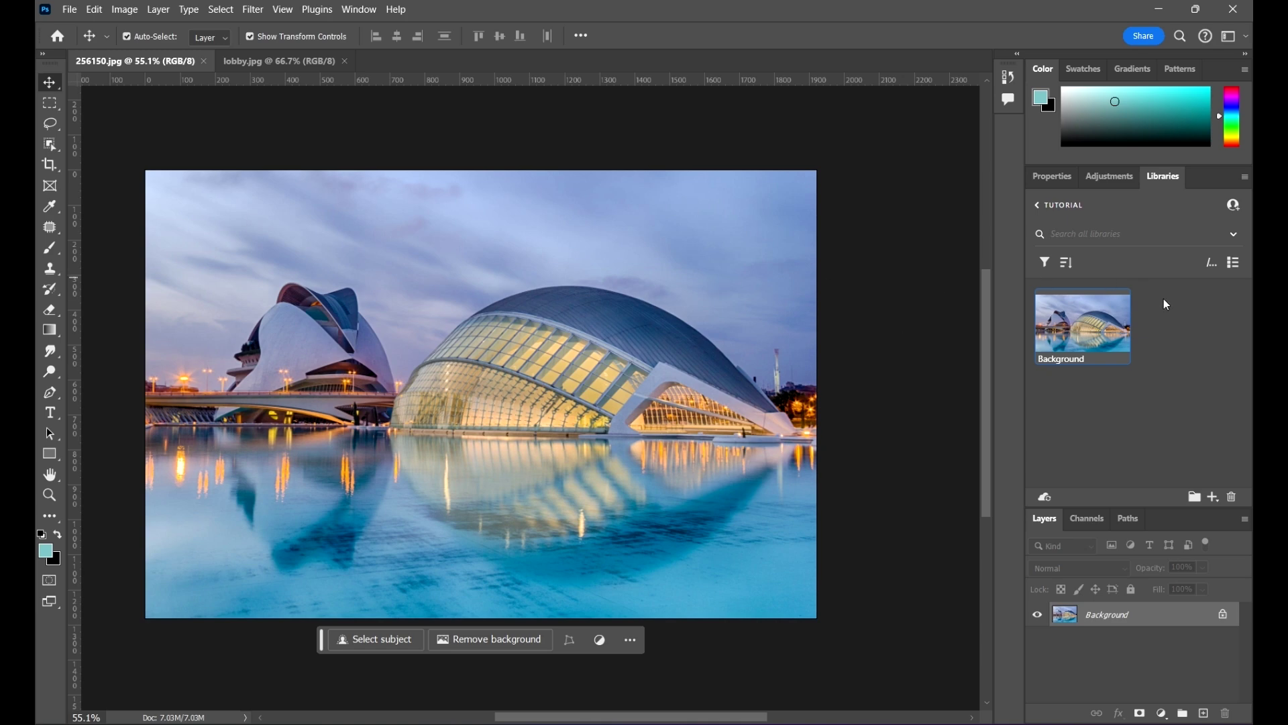
{"action": "left_click", "coordinate": [1071, 362]}
{"action": "double_click", "coordinate": [1062, 363]}
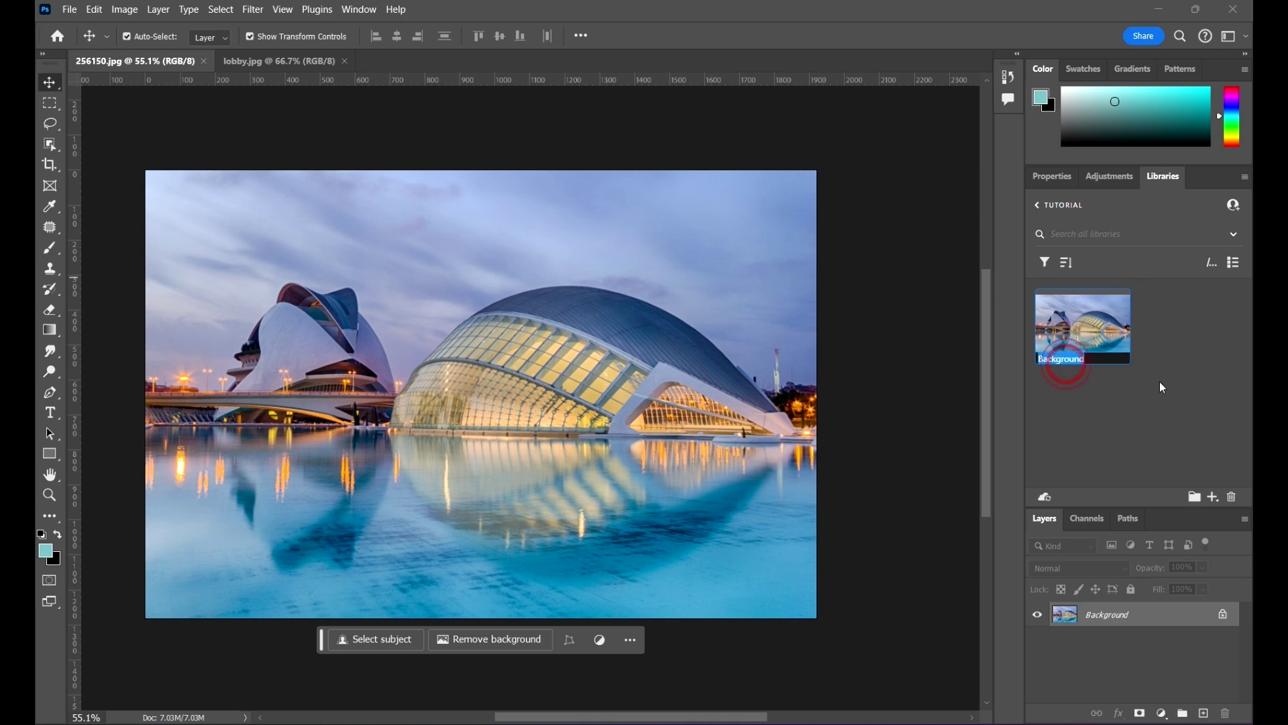
{"action": "left_click", "coordinate": [1196, 360]}
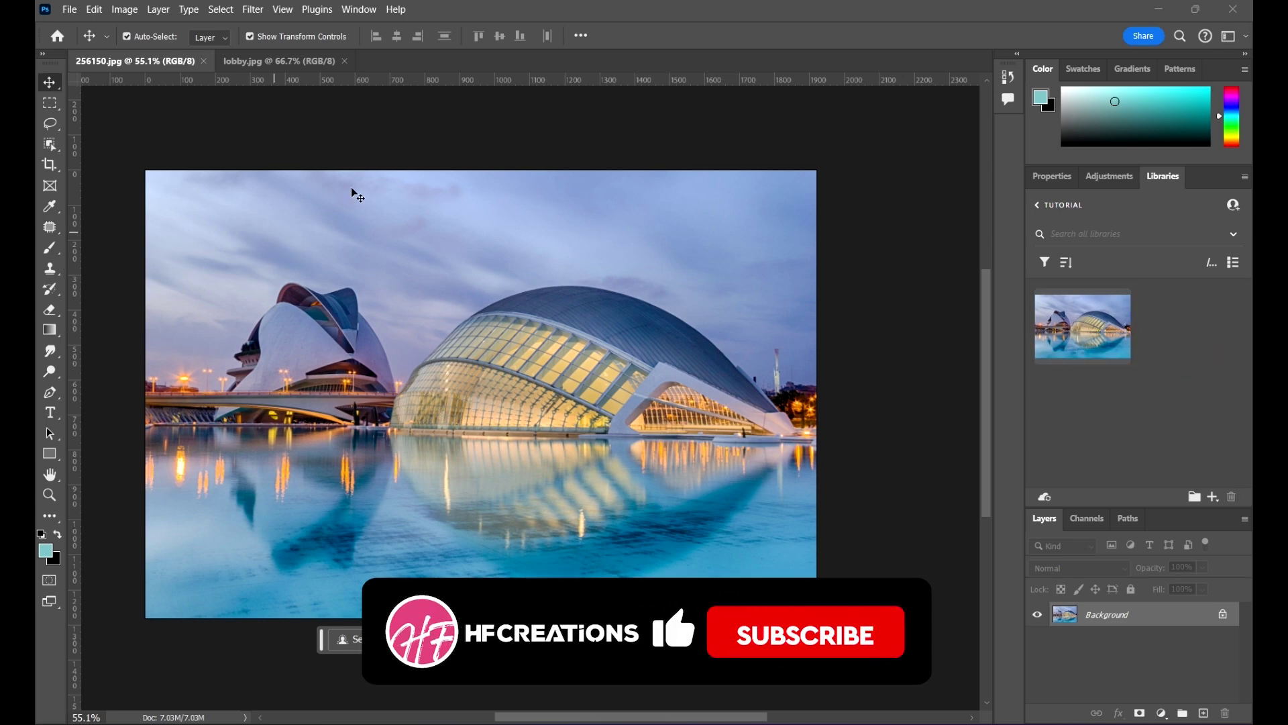
Add the corridor image from the lobby.jpg document to the Tutorial library as a second graphic asset
{"action": "left_click", "coordinate": [255, 60]}
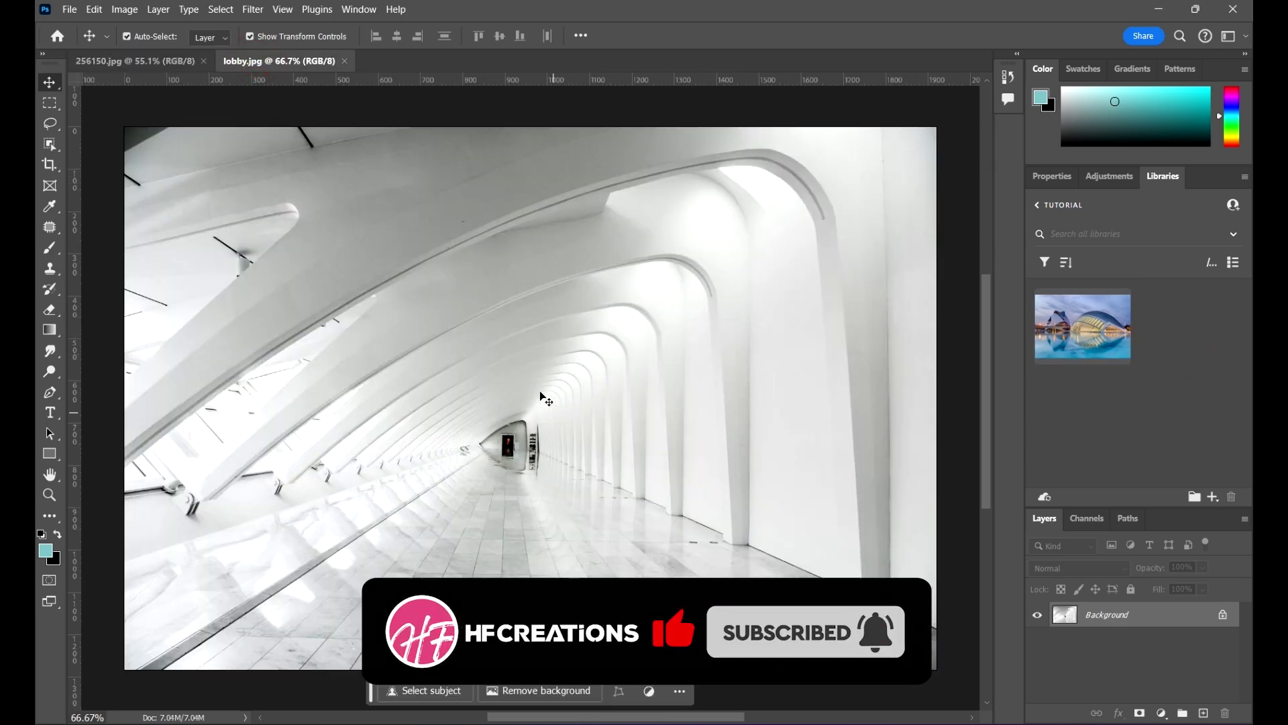
{"action": "left_click_drag", "start_coordinate": [529, 383], "coordinate": [1244, 381]}
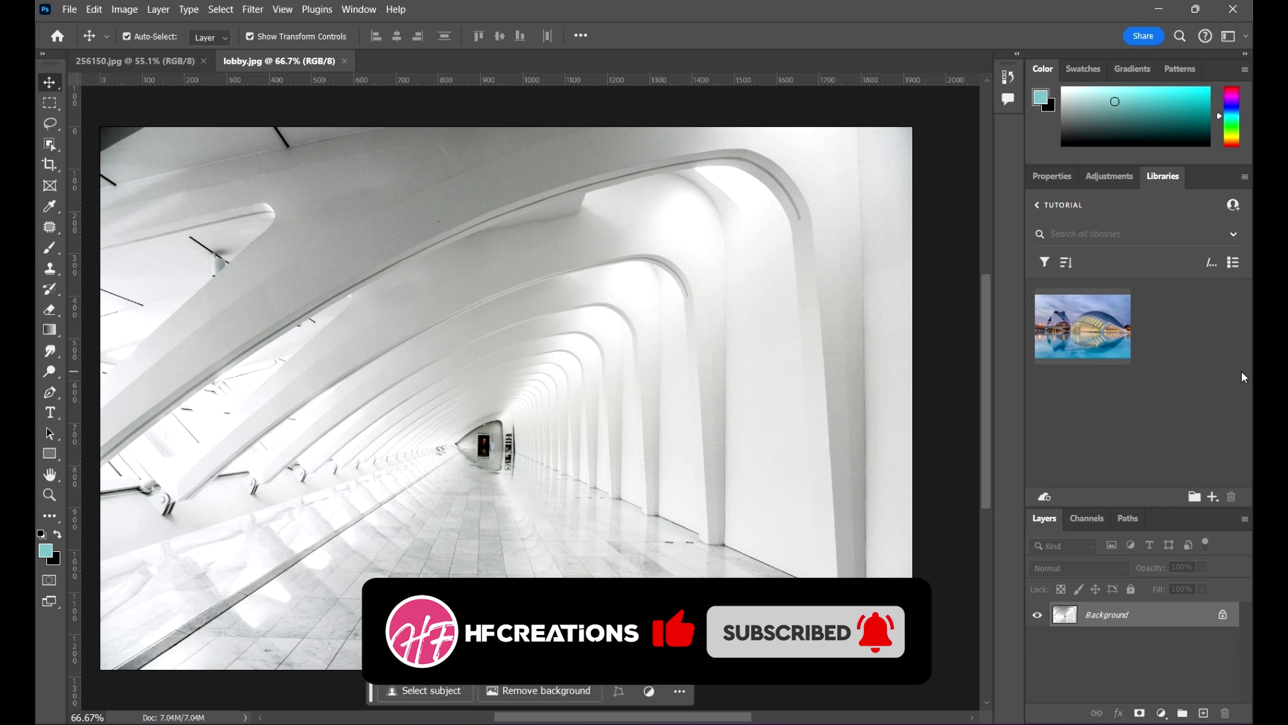
{"action": "left_click_drag", "start_coordinate": [603, 386], "coordinate": [1185, 384]}
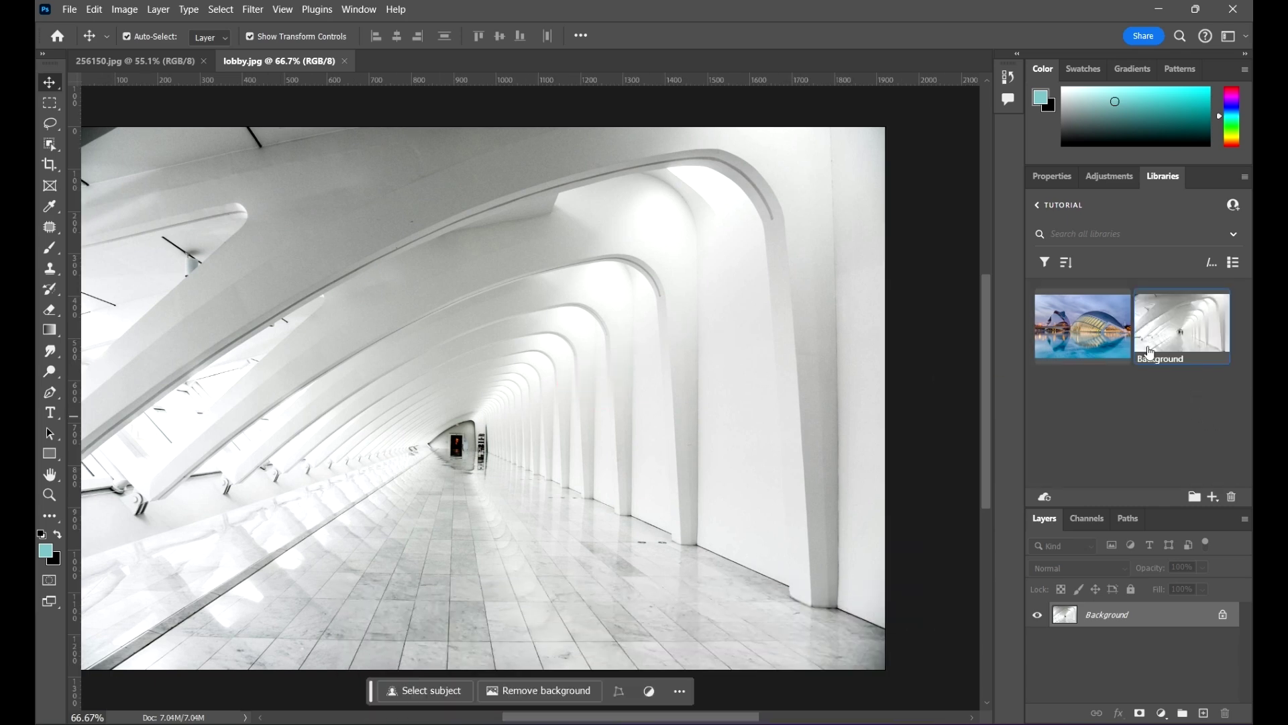
Rename the corridor image asset in the Tutorial library as lobby
{"action": "left_click", "coordinate": [1178, 341]}
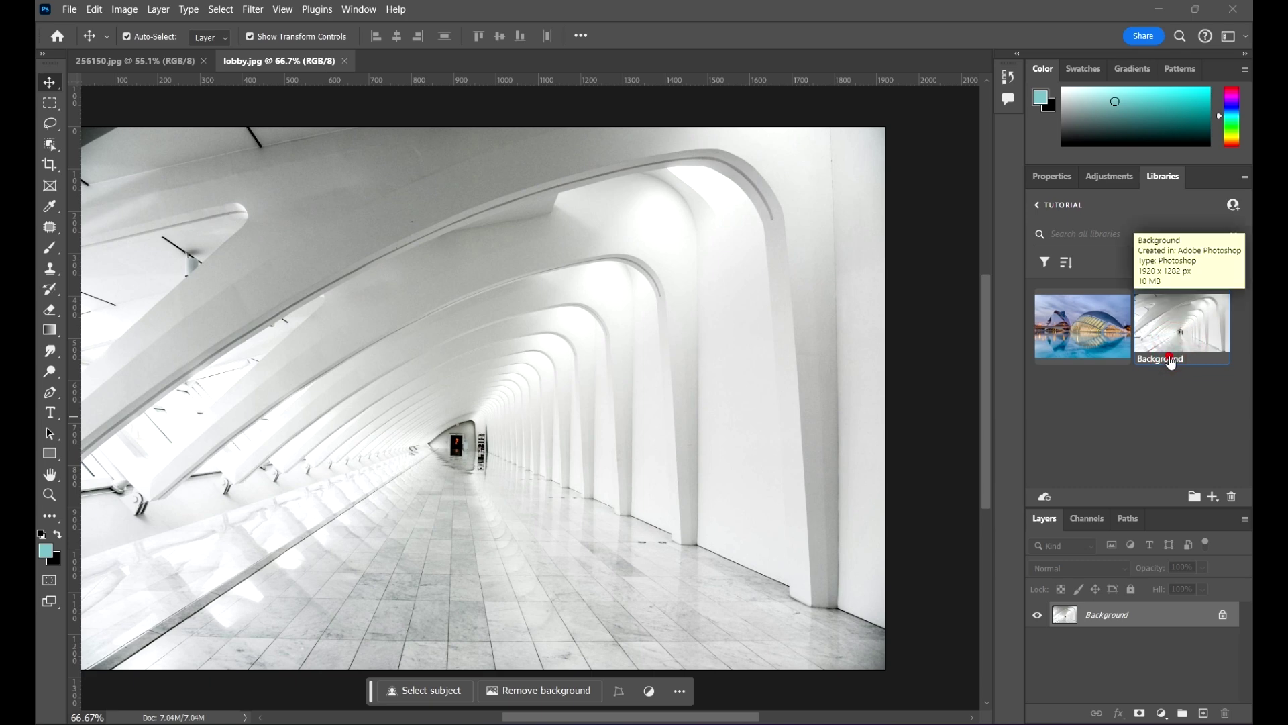
{"action": "double_click", "coordinate": [1173, 361]}
{"action": "type", "text": "lo"}
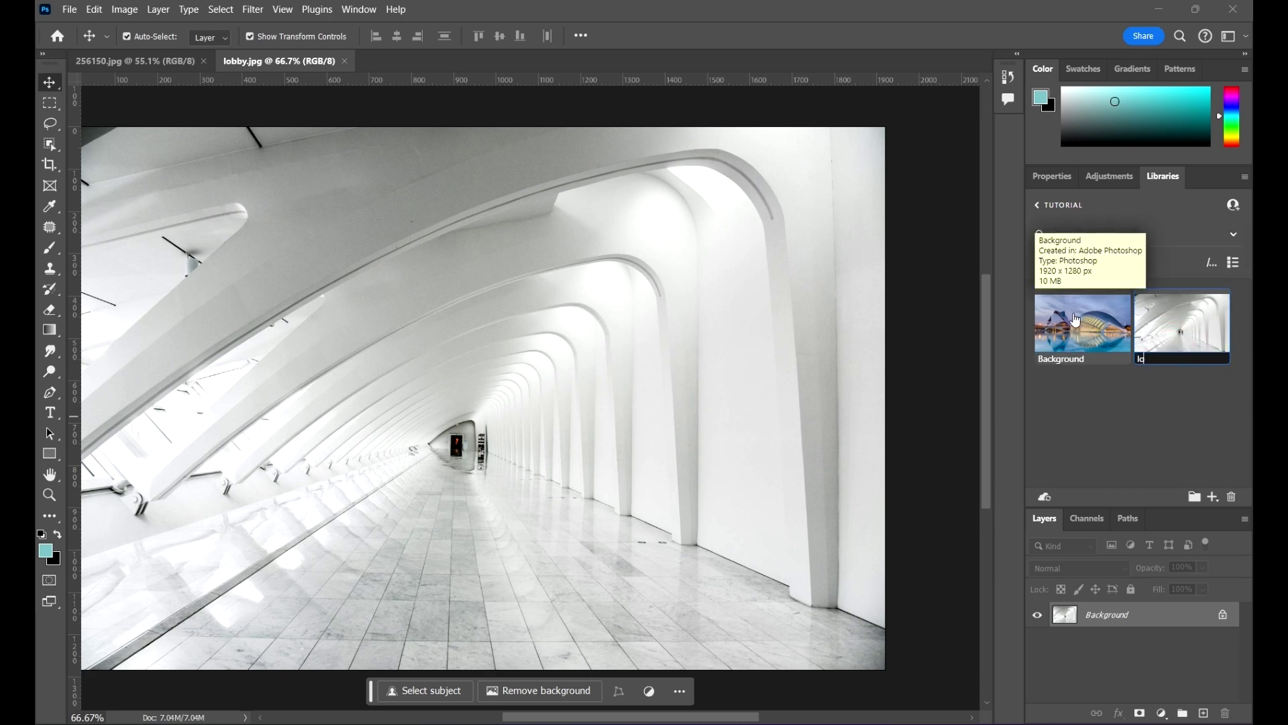
{"action": "type", "text": "bby"}
{"action": "left_click", "coordinate": [1186, 409]}
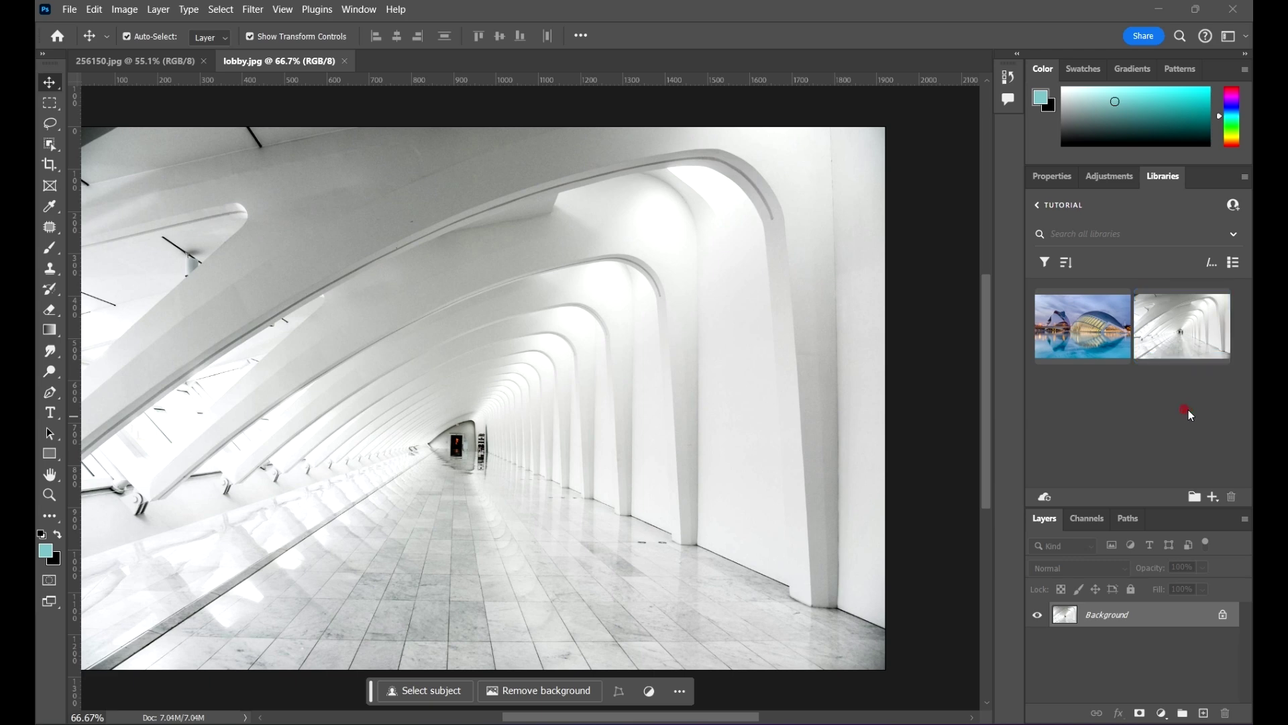
Switch to Illustrator and open the Tutorial library there
{"action": "scroll", "coordinate": [803, 325], "scroll_direction": "down", "scroll_amount": 1}
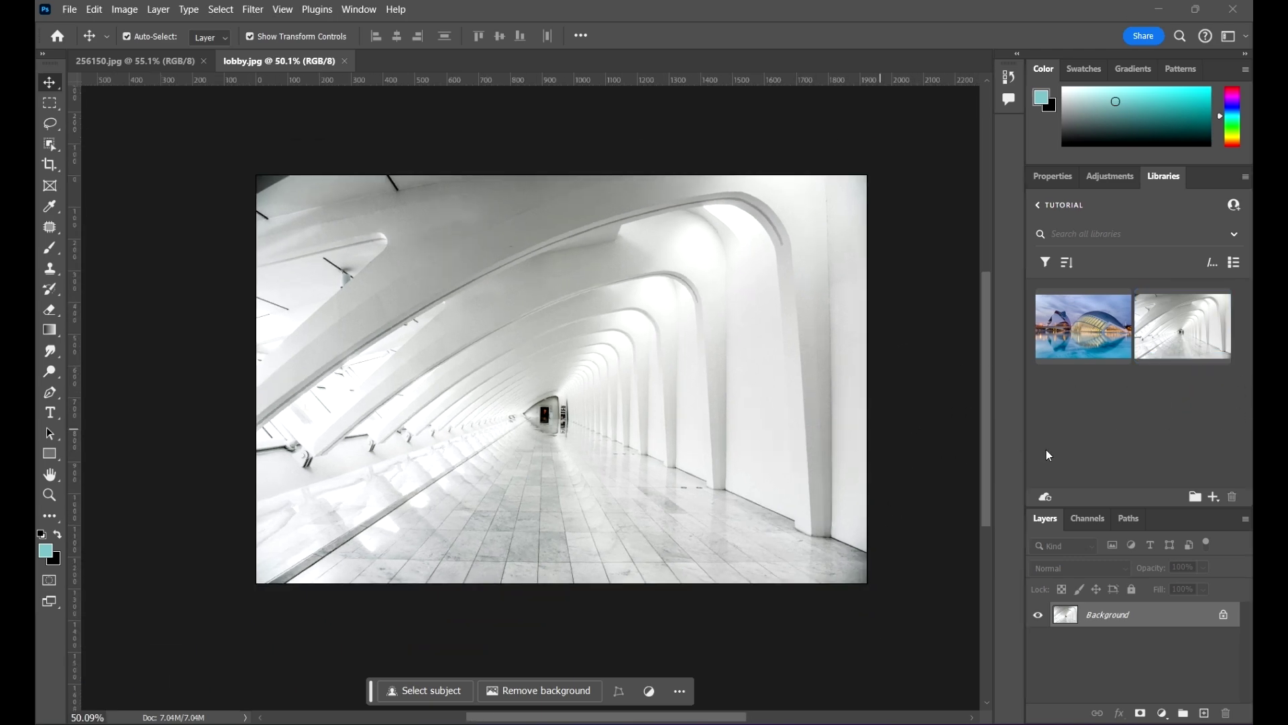
{"action": "scroll", "coordinate": [1140, 347], "scroll_direction": "up", "scroll_amount": 2}
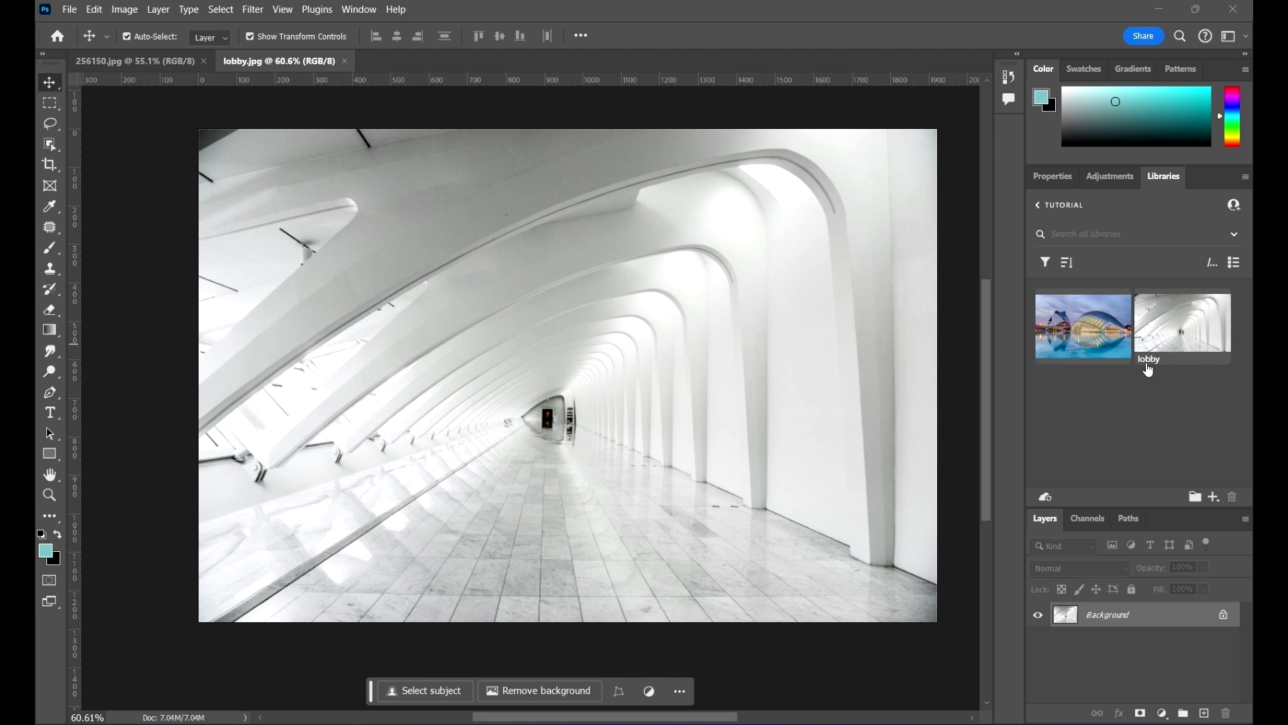
{"action": "left_click_drag", "start_coordinate": [695, 314], "coordinate": [671, 329]}
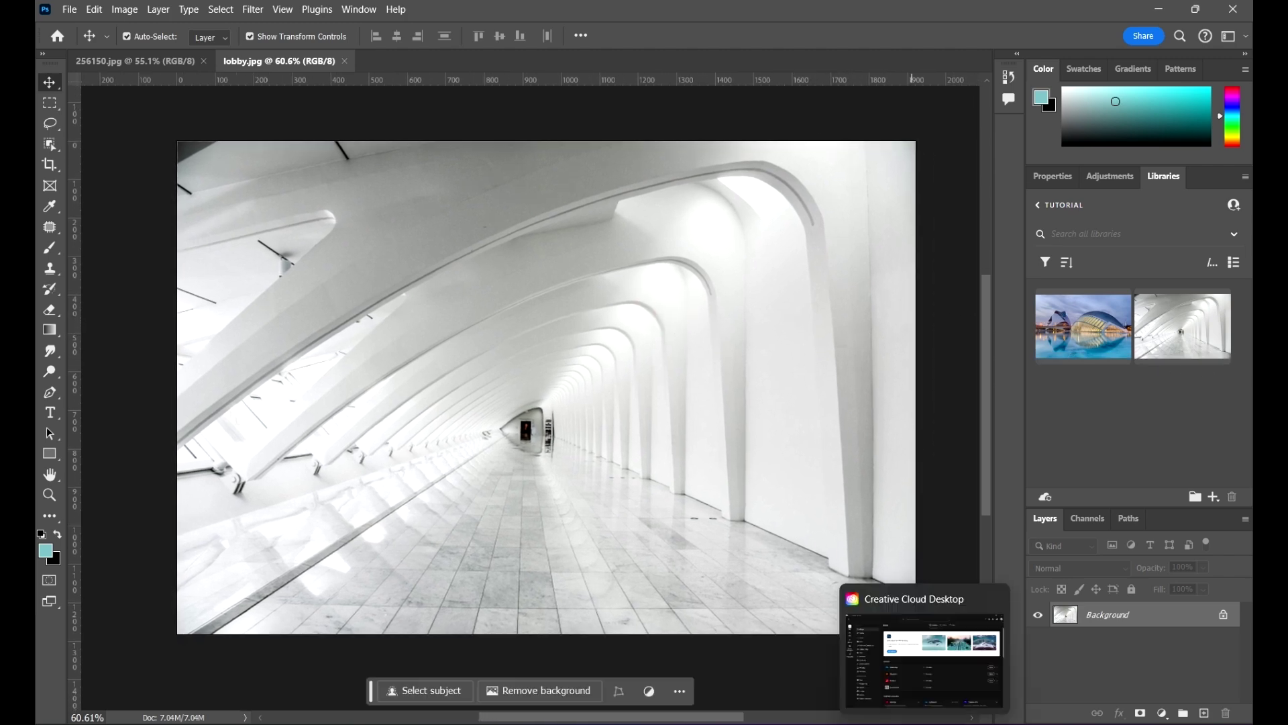
{"action": "left_click", "coordinate": [980, 722]}
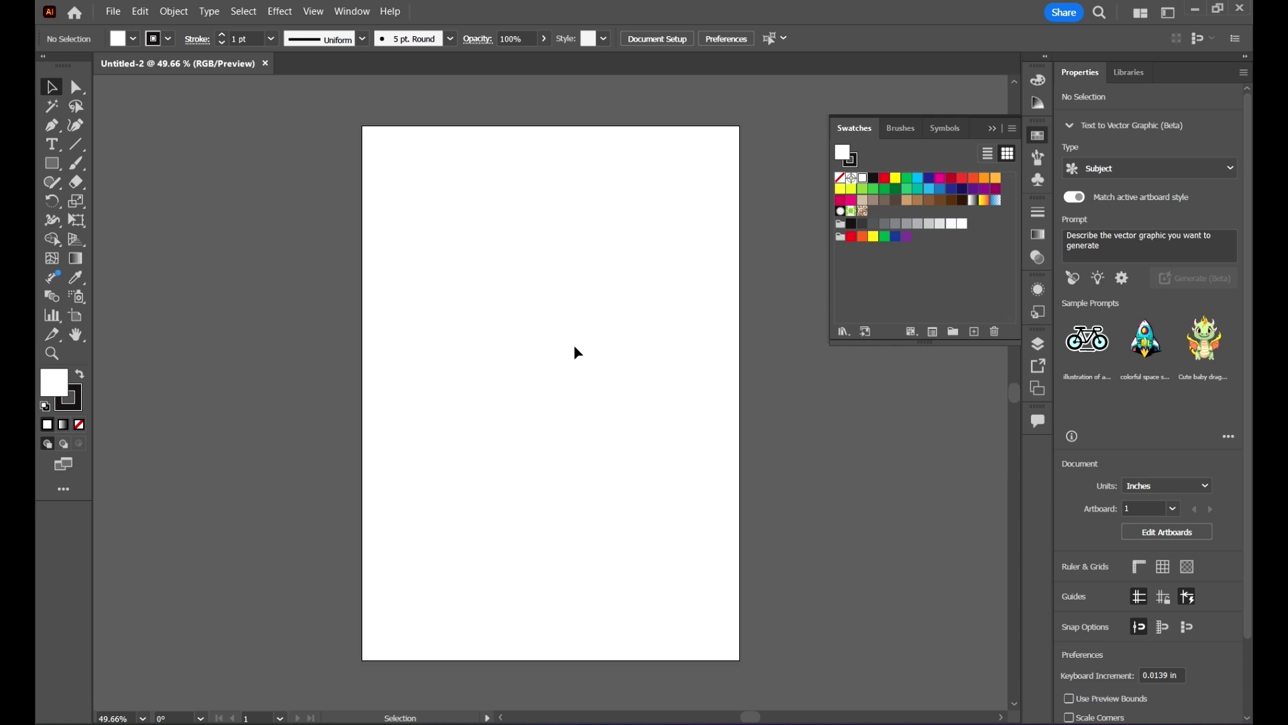
{"action": "scroll", "coordinate": [664, 328], "scroll_direction": "up", "scroll_amount": 1}
{"action": "scroll", "coordinate": [561, 259], "scroll_direction": "up", "scroll_amount": 3}
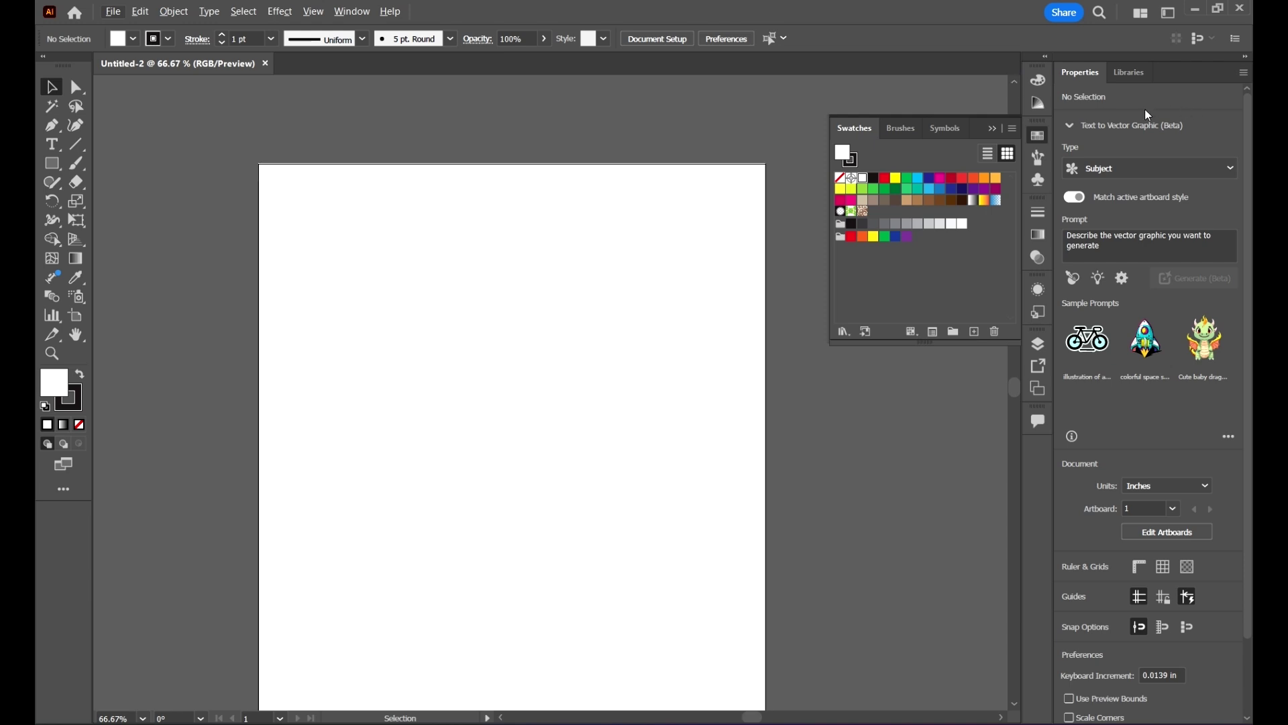
{"action": "left_click", "coordinate": [1123, 78]}
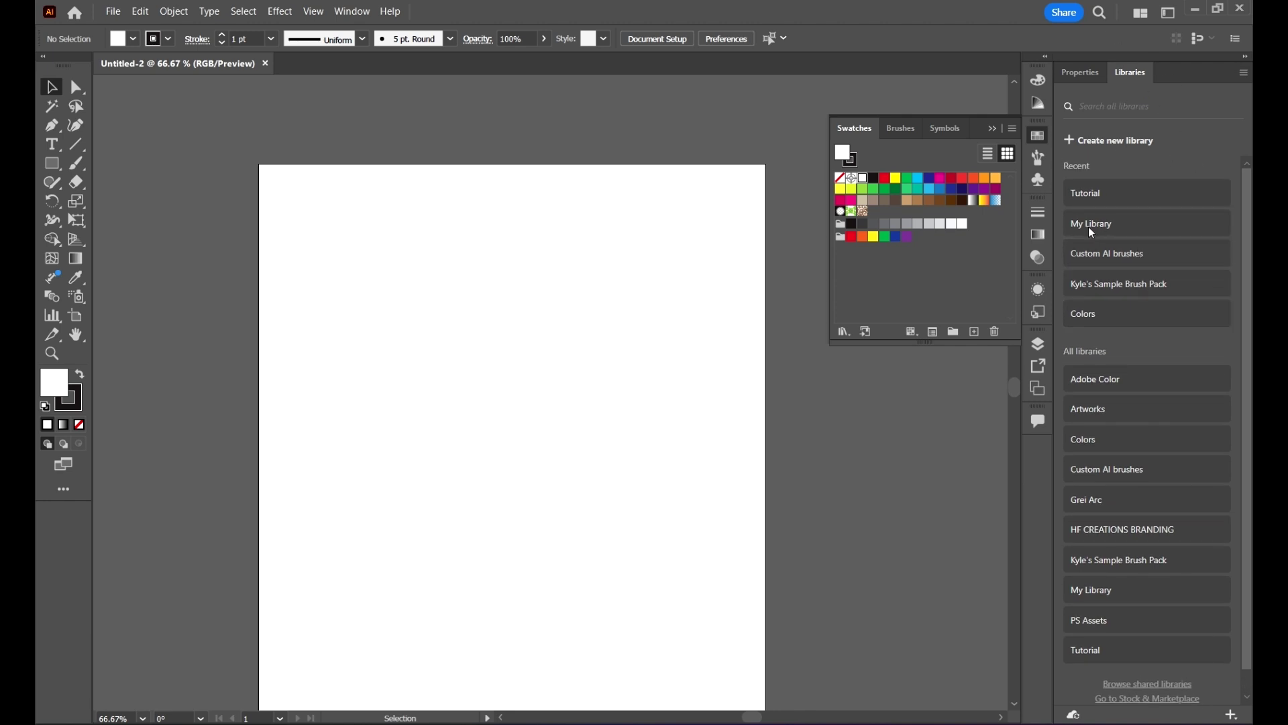
{"action": "left_click", "coordinate": [1120, 202]}
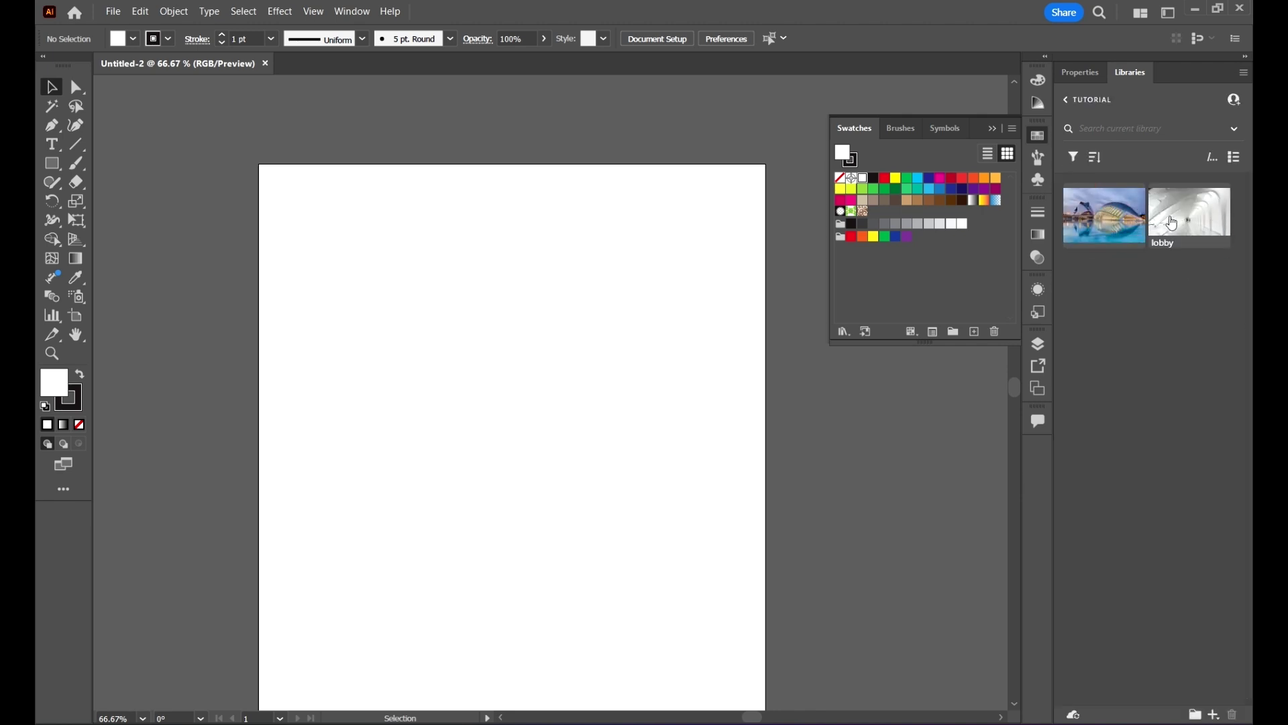
Place the building image from the Tutorial library in the Illustrator document and move it beside the artboard's upper right corner
{"action": "left_click_drag", "start_coordinate": [1110, 216], "coordinate": [574, 259]}
{"action": "left_click", "coordinate": [416, 219]}
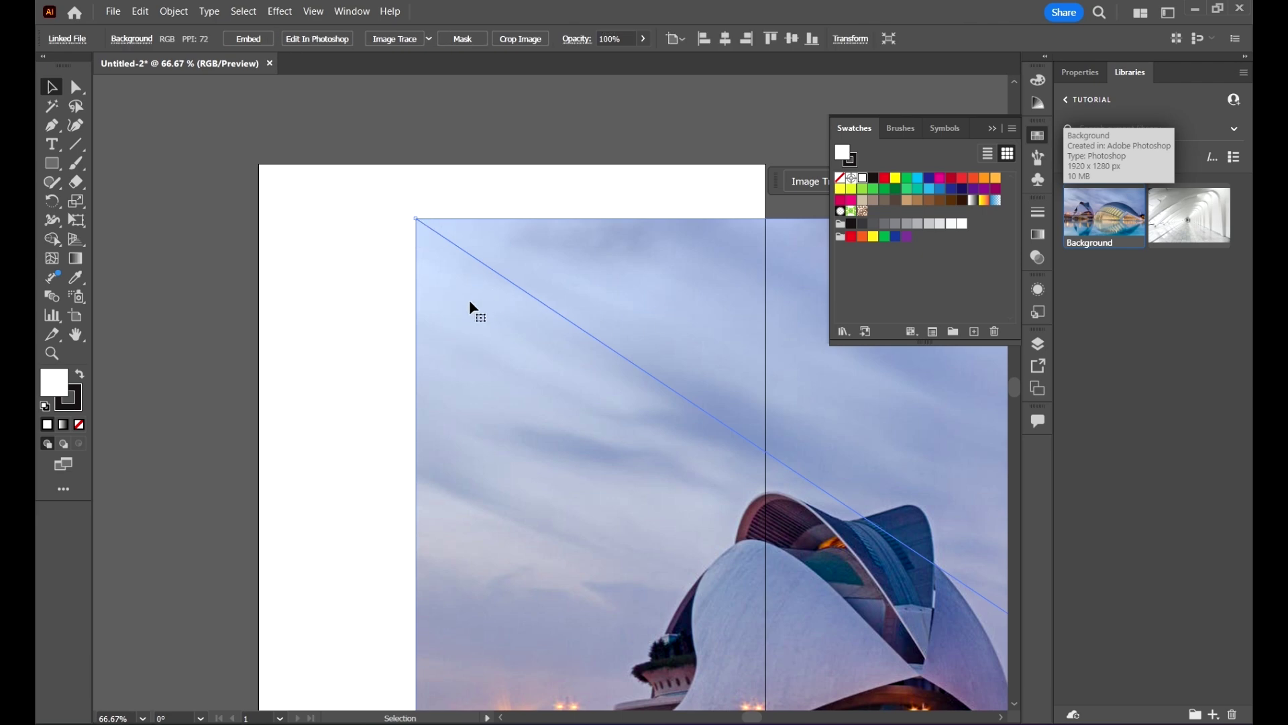
{"action": "scroll", "coordinate": [423, 308], "scroll_direction": "down", "scroll_amount": 5}
{"action": "left_click_drag", "start_coordinate": [617, 408], "coordinate": [699, 276]}
{"action": "left_click_drag", "start_coordinate": [759, 545], "coordinate": [475, 381]}
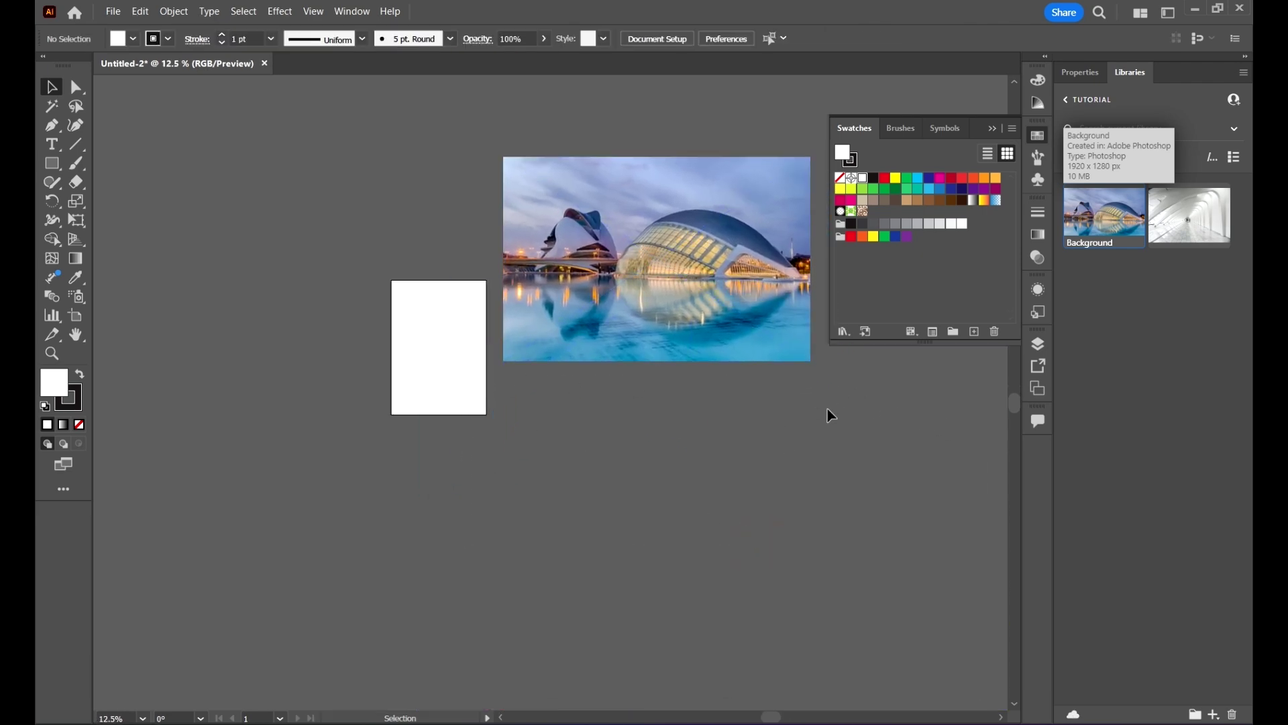
Scale down the placed building image beside the artboard
{"action": "left_click", "coordinate": [699, 290]}
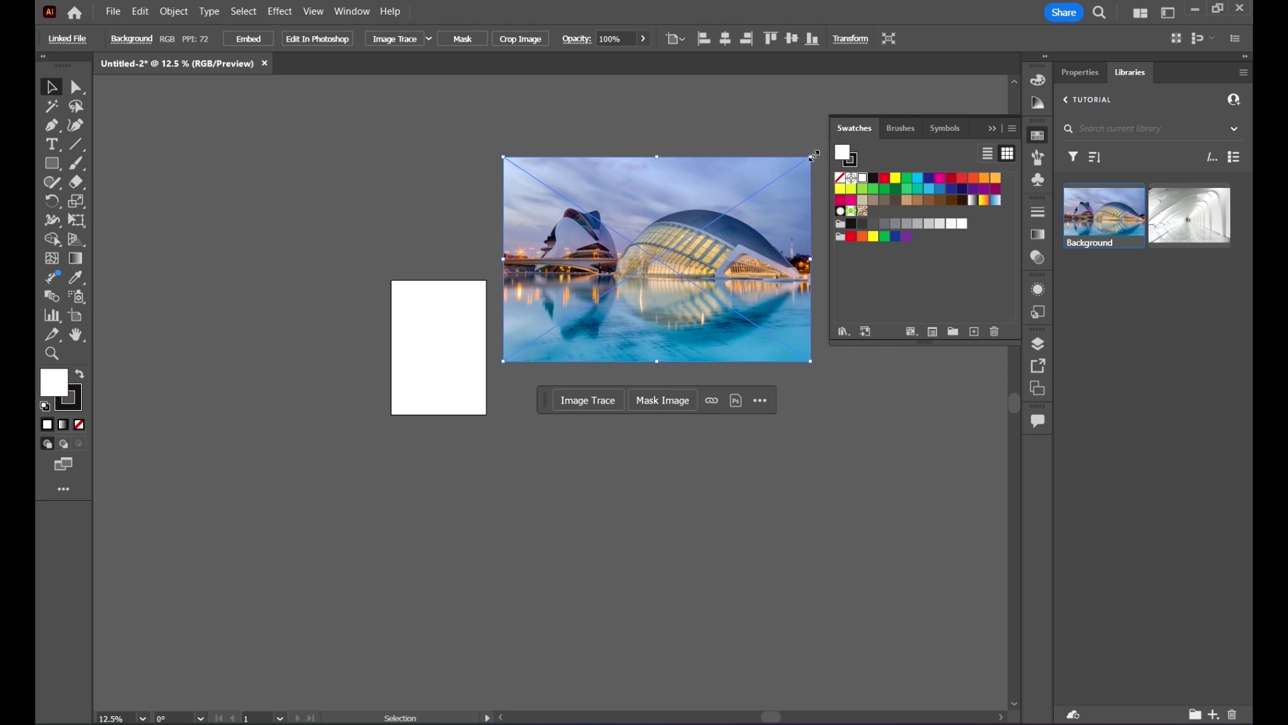
{"action": "left_click_drag", "start_coordinate": [813, 155], "coordinate": [649, 226]}
{"action": "key", "text": "ctrl+plus"}
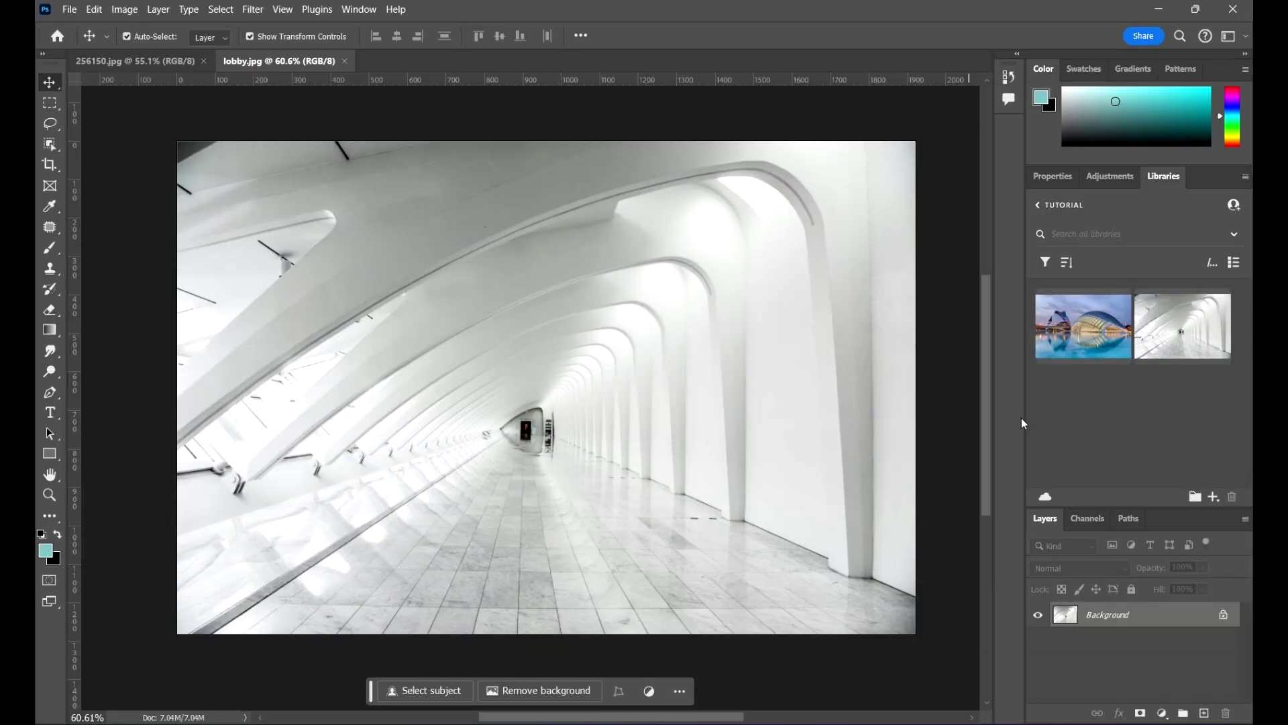
Switch back to Photoshop and place the building asset from the Tutorial library over the lobby image, covering the canvas
{"action": "scroll", "coordinate": [568, 361], "scroll_direction": "down", "scroll_amount": 1}
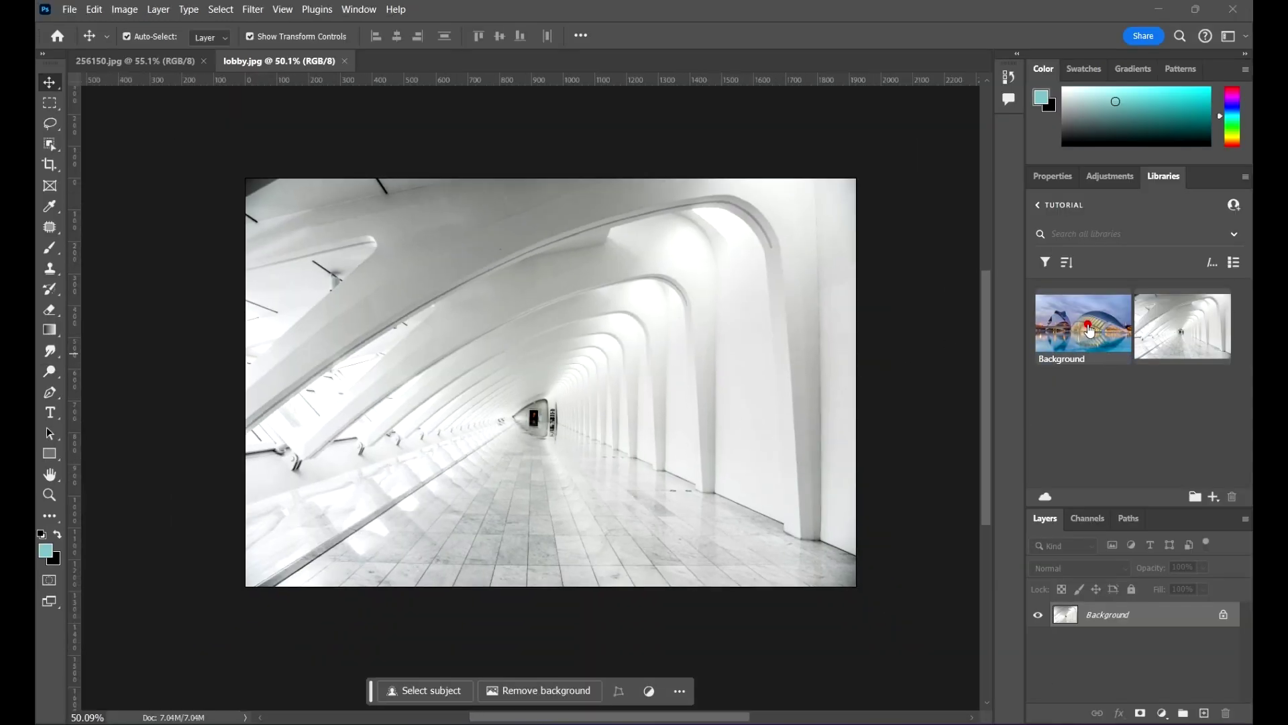
{"action": "left_click_drag", "start_coordinate": [1090, 327], "coordinate": [701, 409]}
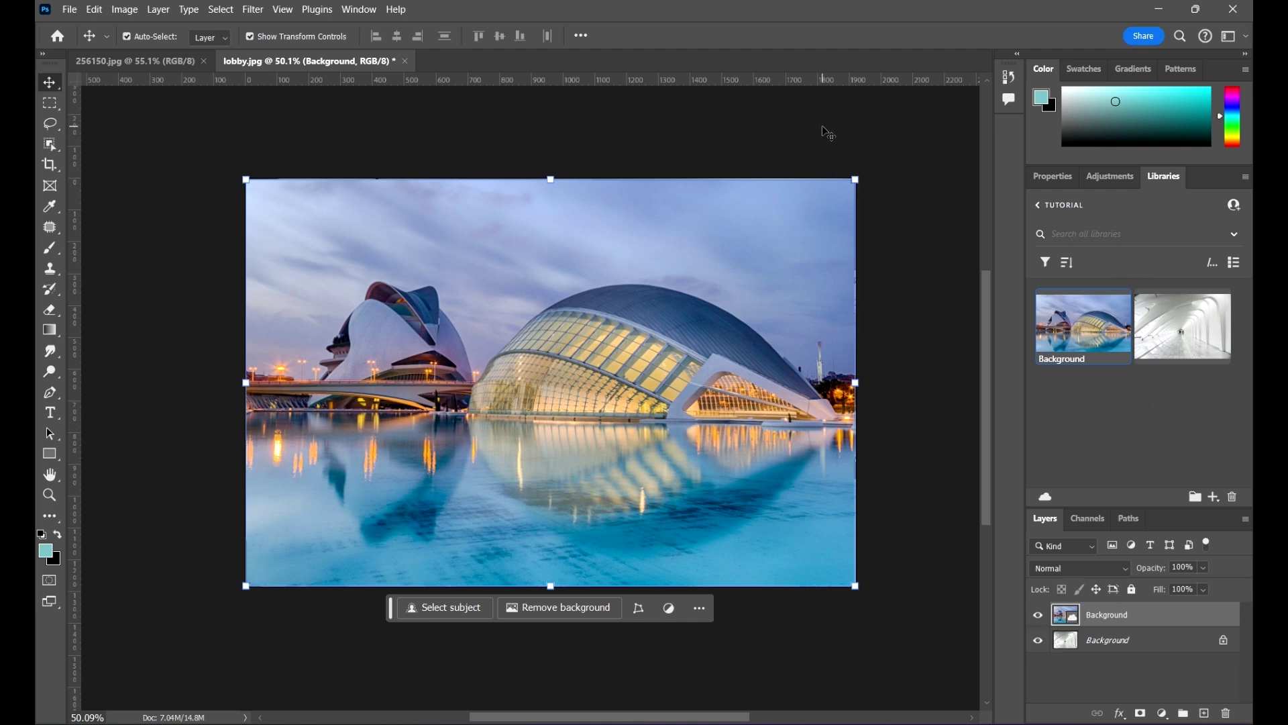
{"action": "left_click", "coordinate": [942, 512]}
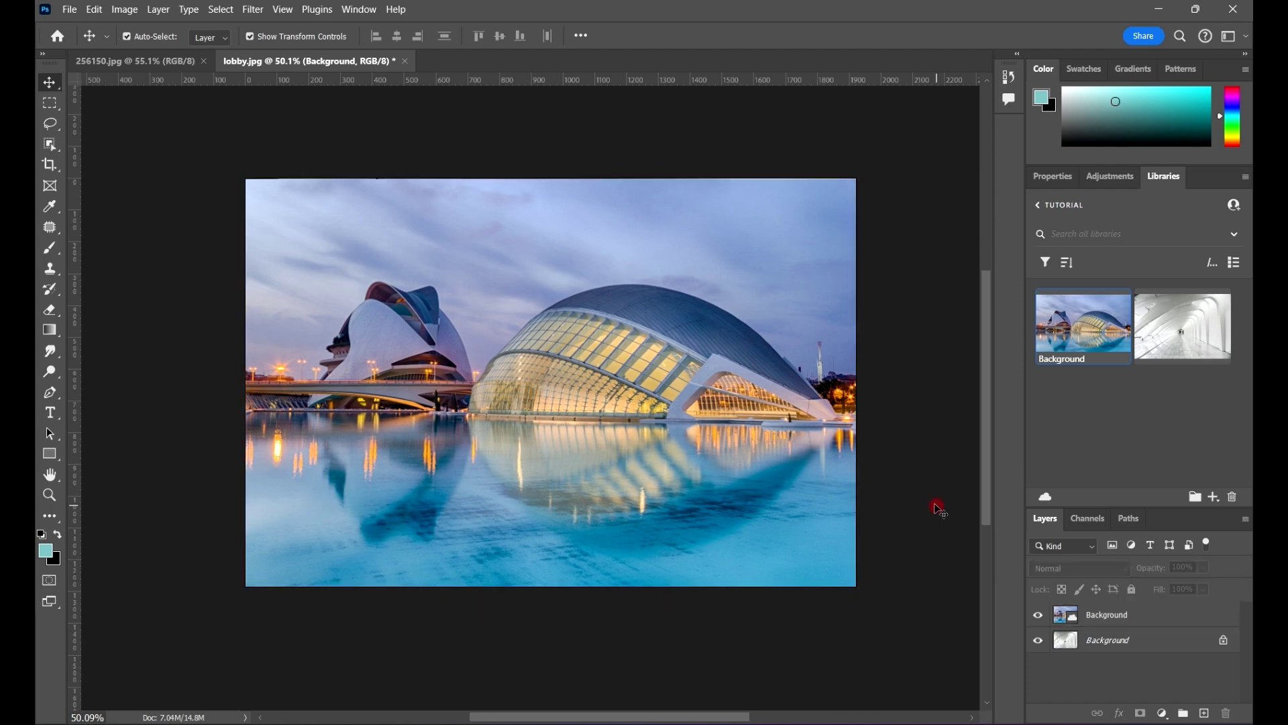
{"action": "left_click", "coordinate": [768, 385]}
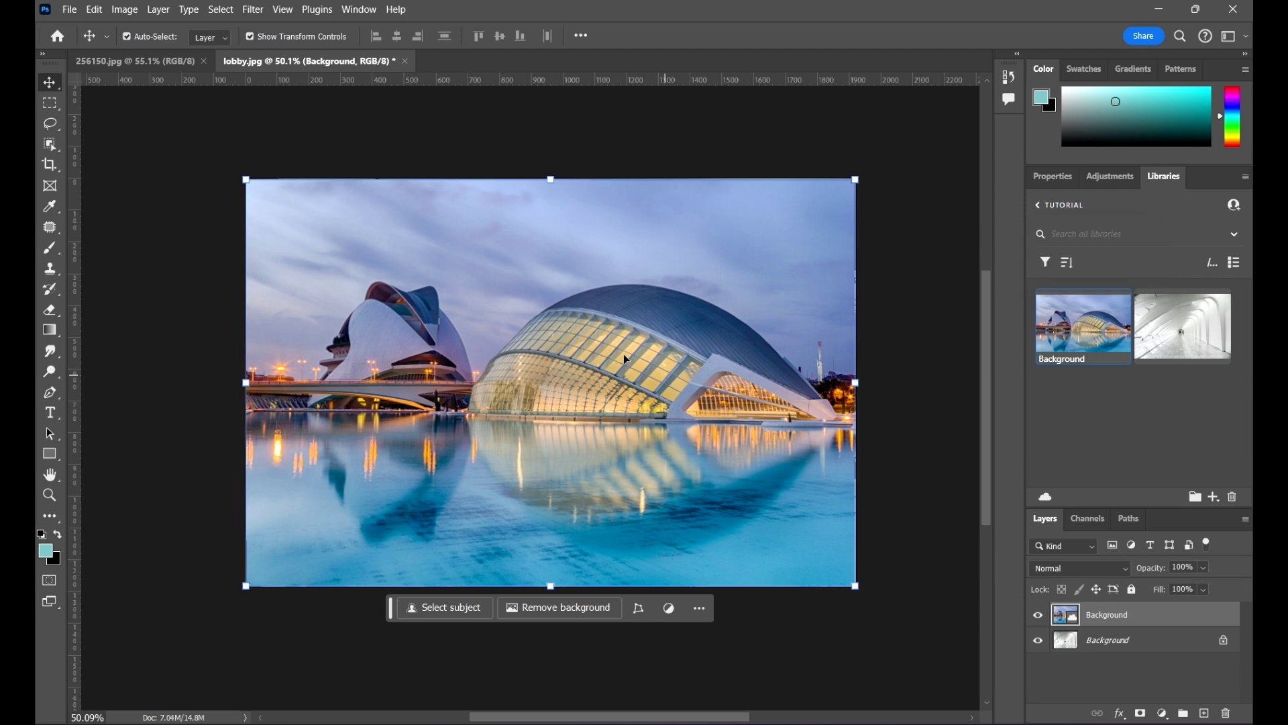
Open the building asset of the Tutorial library for editing as its own document
{"action": "right_click", "coordinate": [1091, 321]}
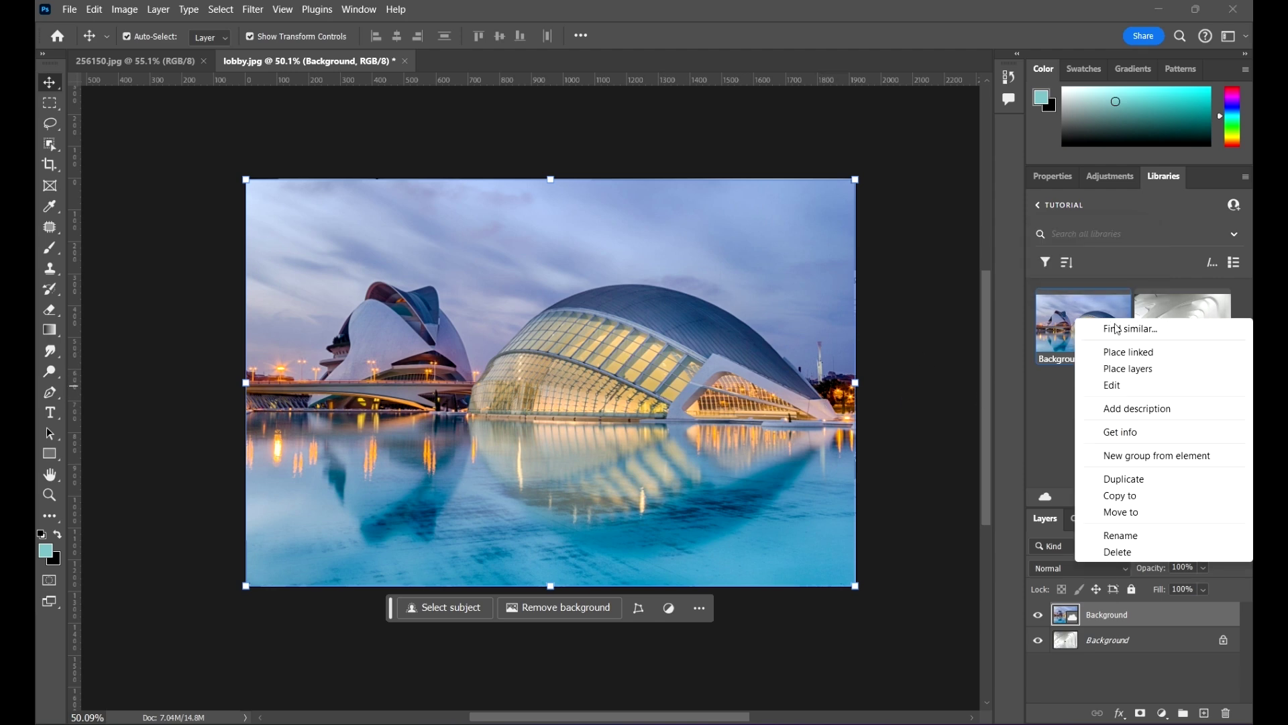
{"action": "left_click", "coordinate": [1120, 388]}
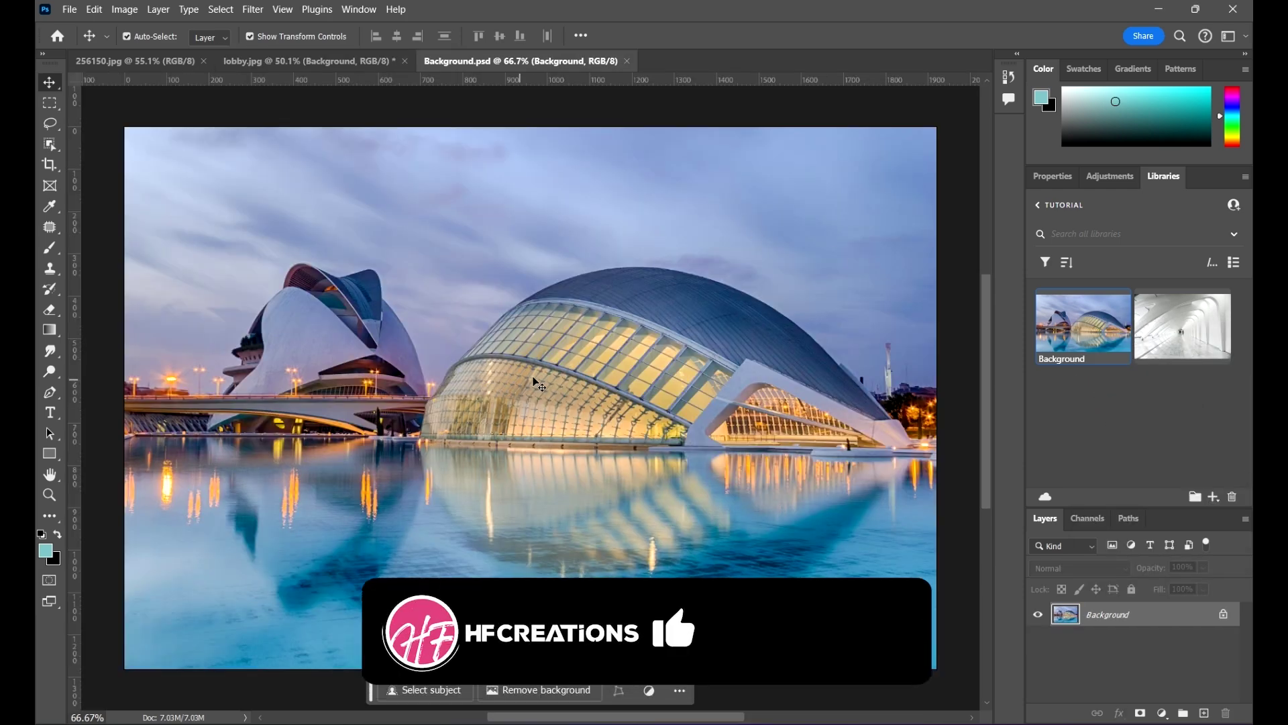
{"action": "scroll", "coordinate": [521, 389], "scroll_direction": "down", "scroll_amount": 1}
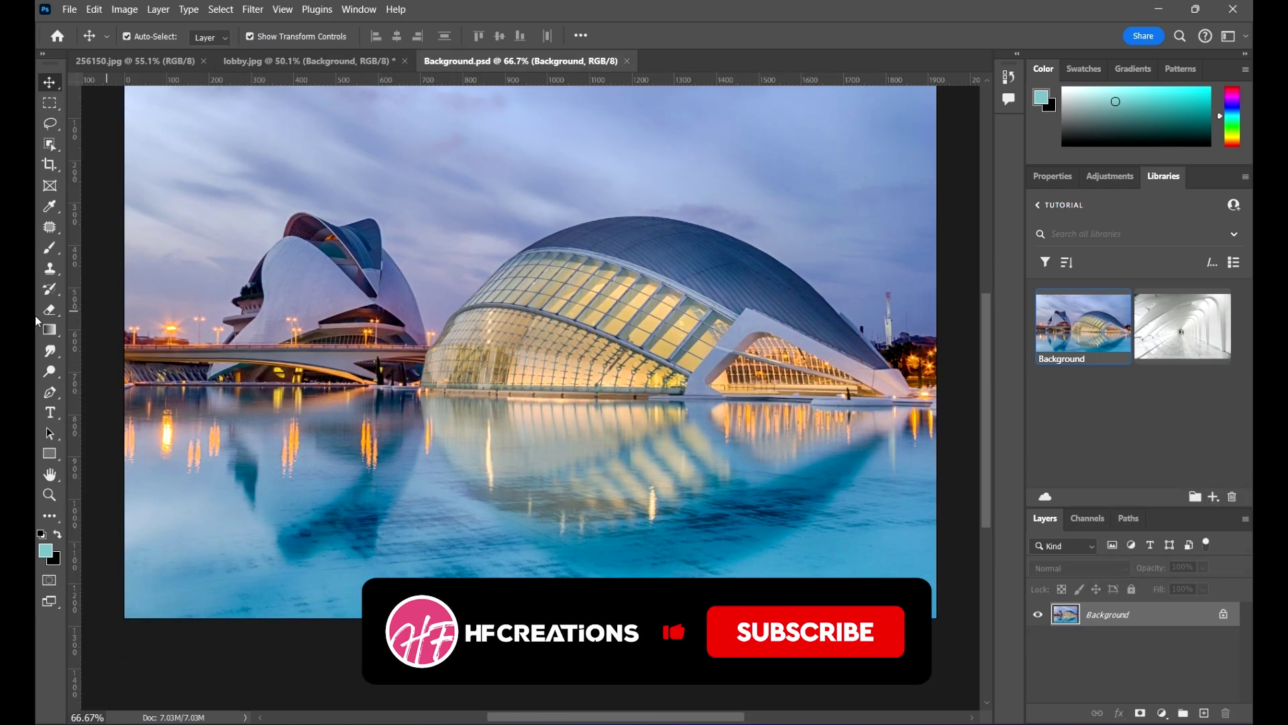
Add a Lorem Ipsum text layer in Cera Pro Black at 75 pt over the buildings
{"action": "left_click", "coordinate": [48, 412]}
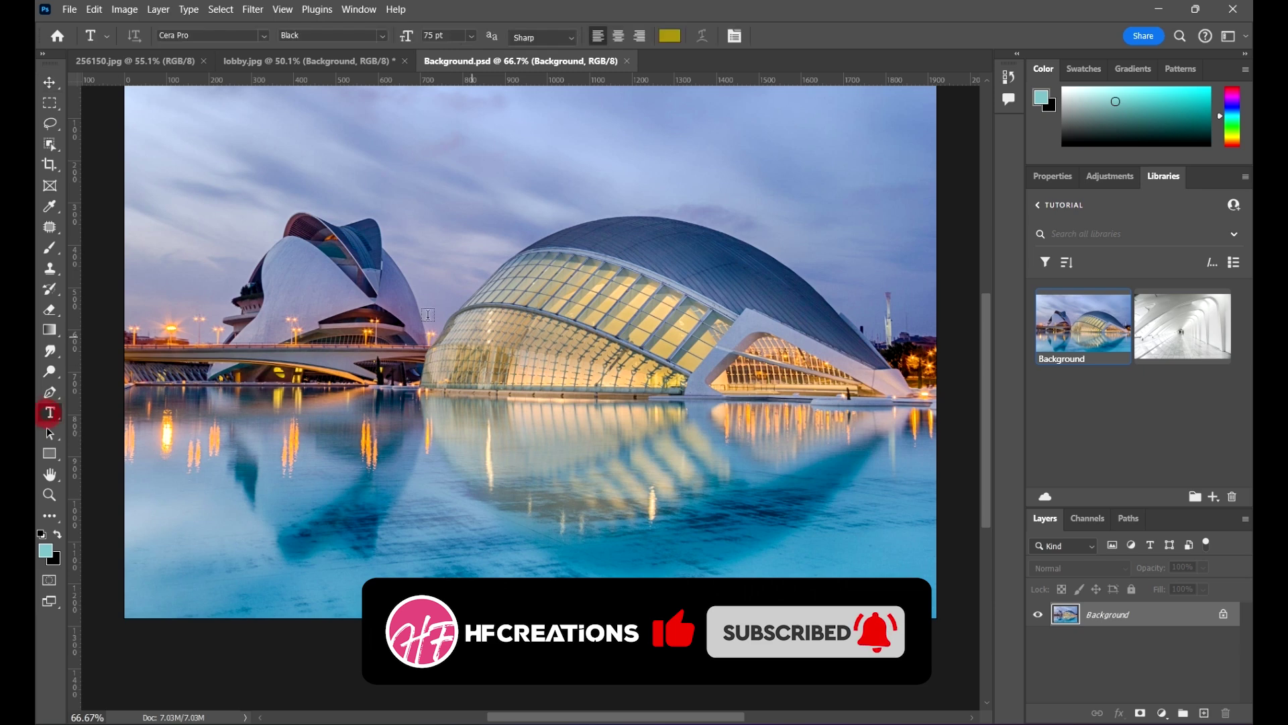
{"action": "left_click", "coordinate": [337, 287]}
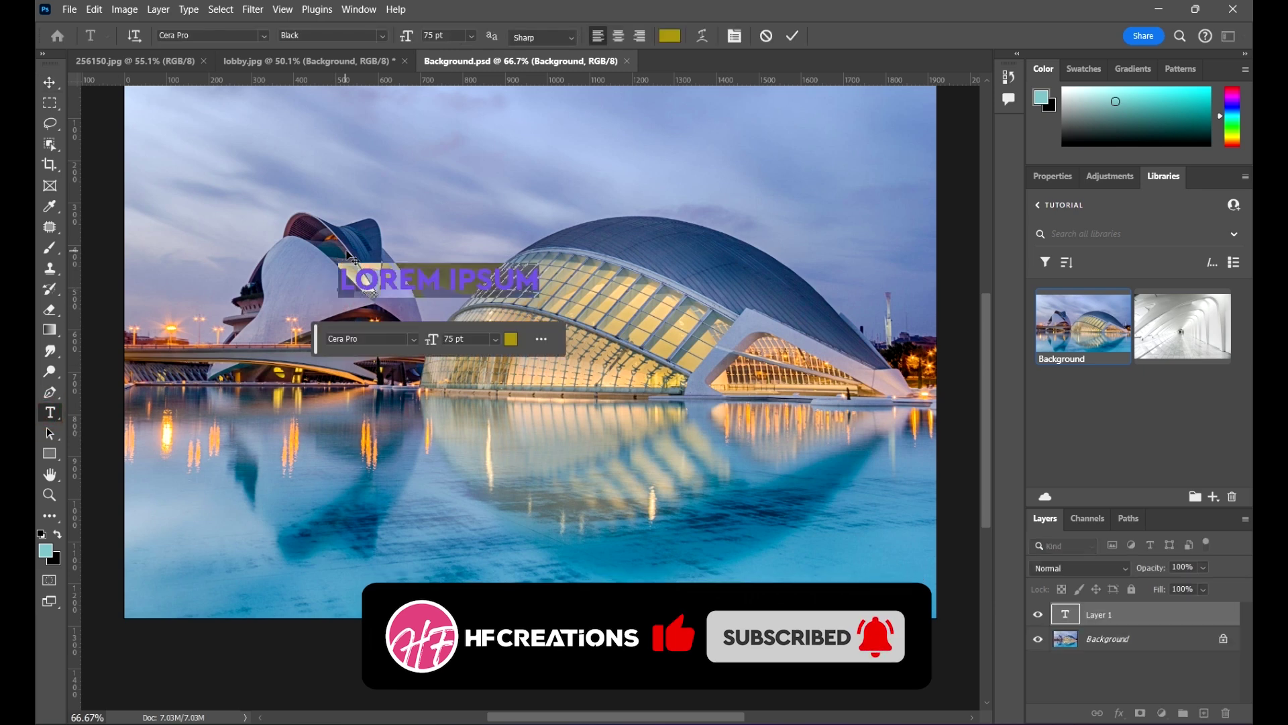
{"action": "left_click", "coordinate": [49, 82]}
Enlarge the Lorem Ipsum text and position it across the middle of the building image
{"action": "left_click", "coordinate": [542, 290]}
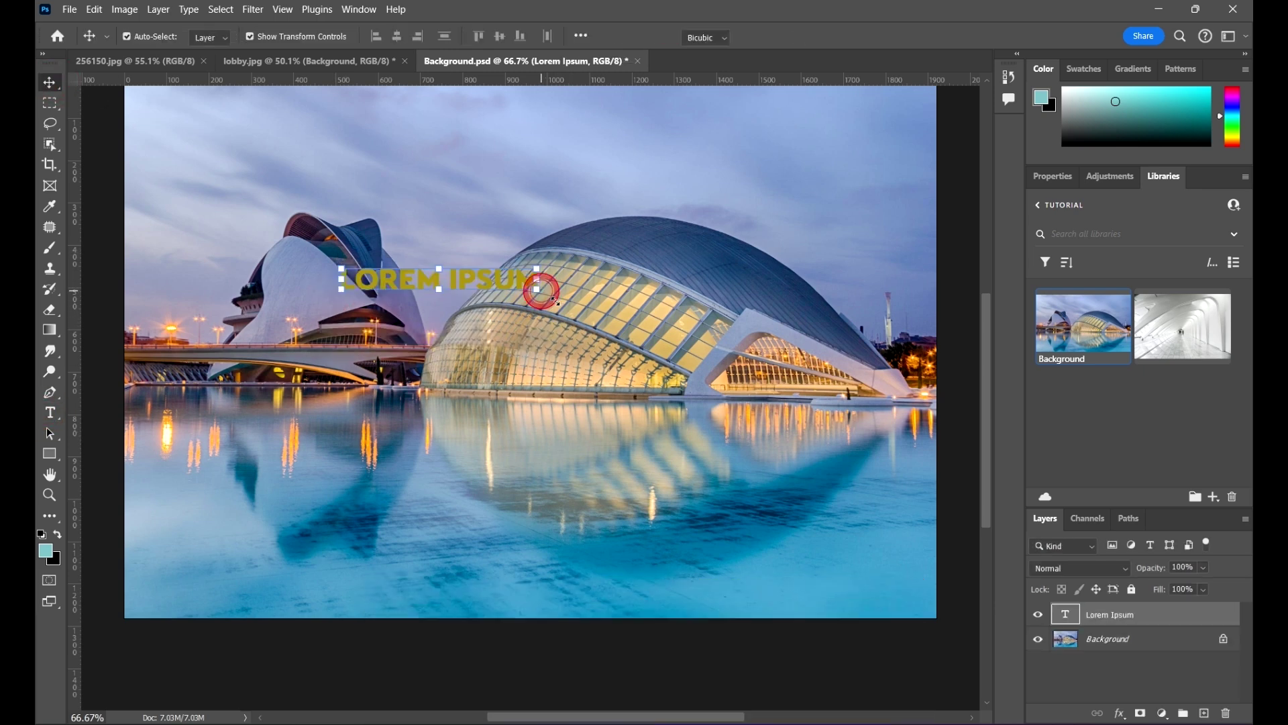
{"action": "left_click_drag", "start_coordinate": [554, 299], "coordinate": [857, 350]}
{"action": "left_click_drag", "start_coordinate": [716, 306], "coordinate": [674, 343]}
{"action": "left_click", "coordinate": [829, 38]}
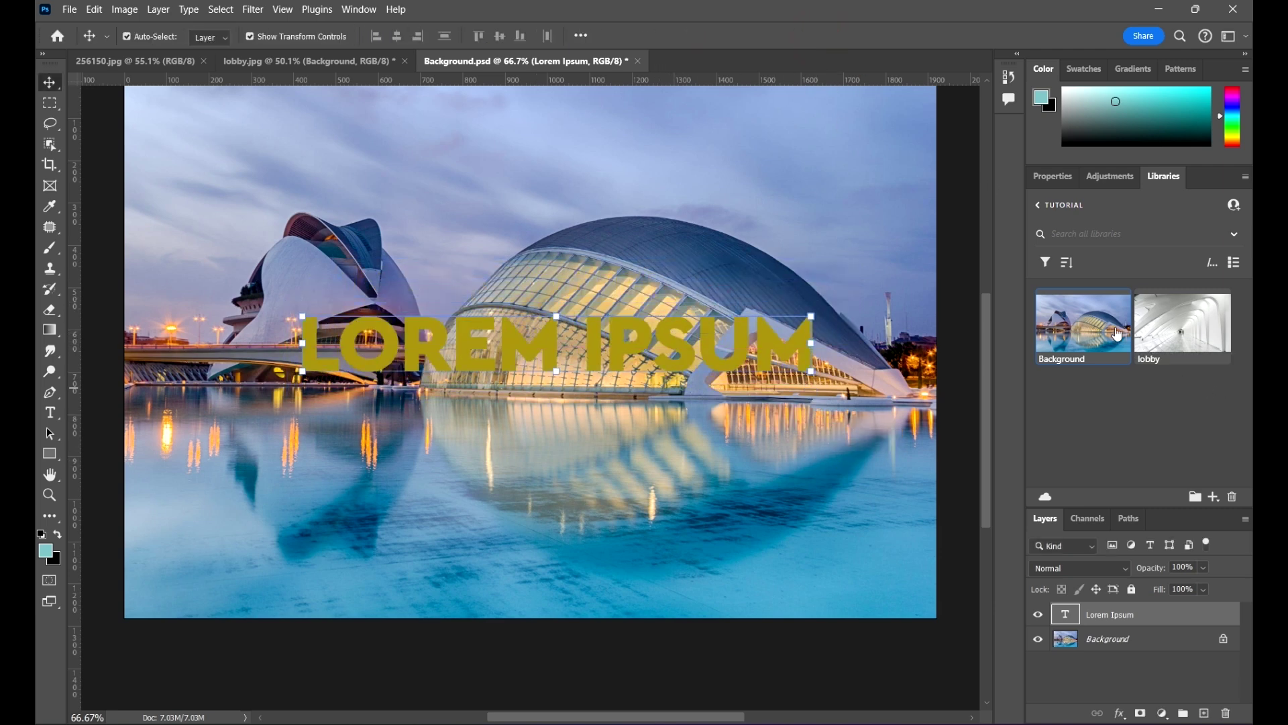
Change the color of the Lorem Ipsum text to white (ffffff)
{"action": "left_click", "coordinate": [1056, 179]}
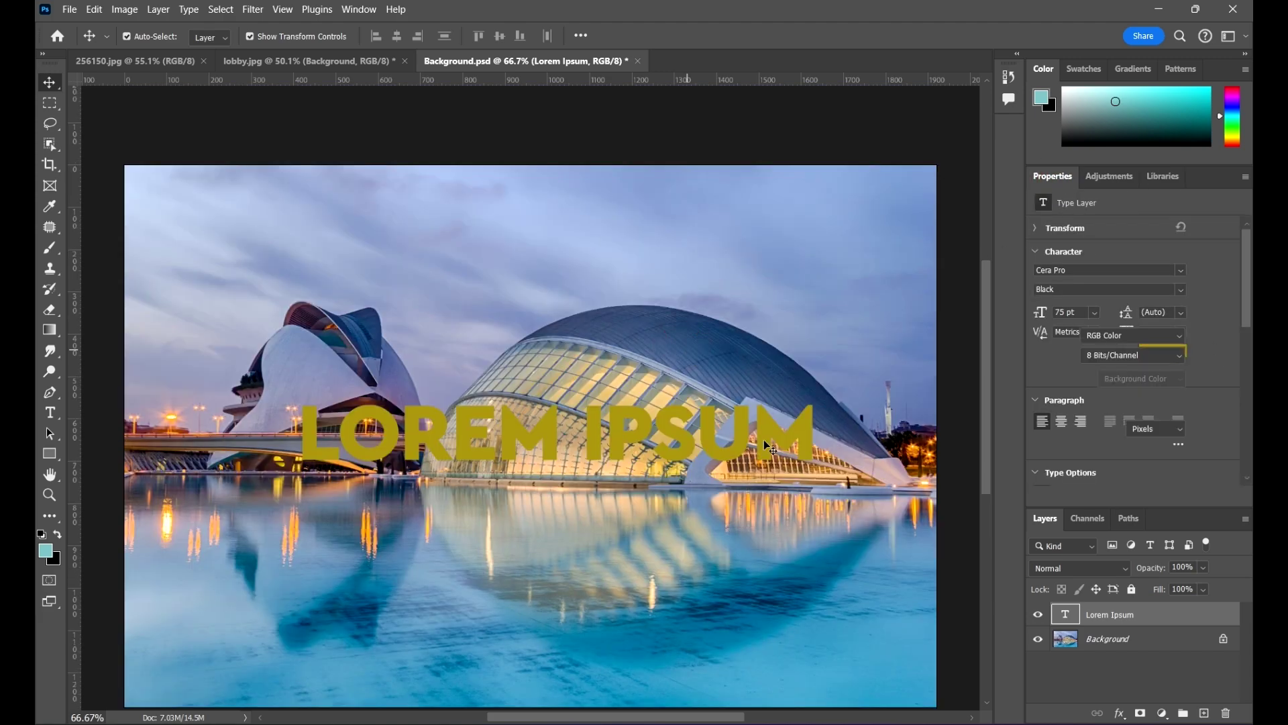
{"action": "left_click", "coordinate": [750, 377]}
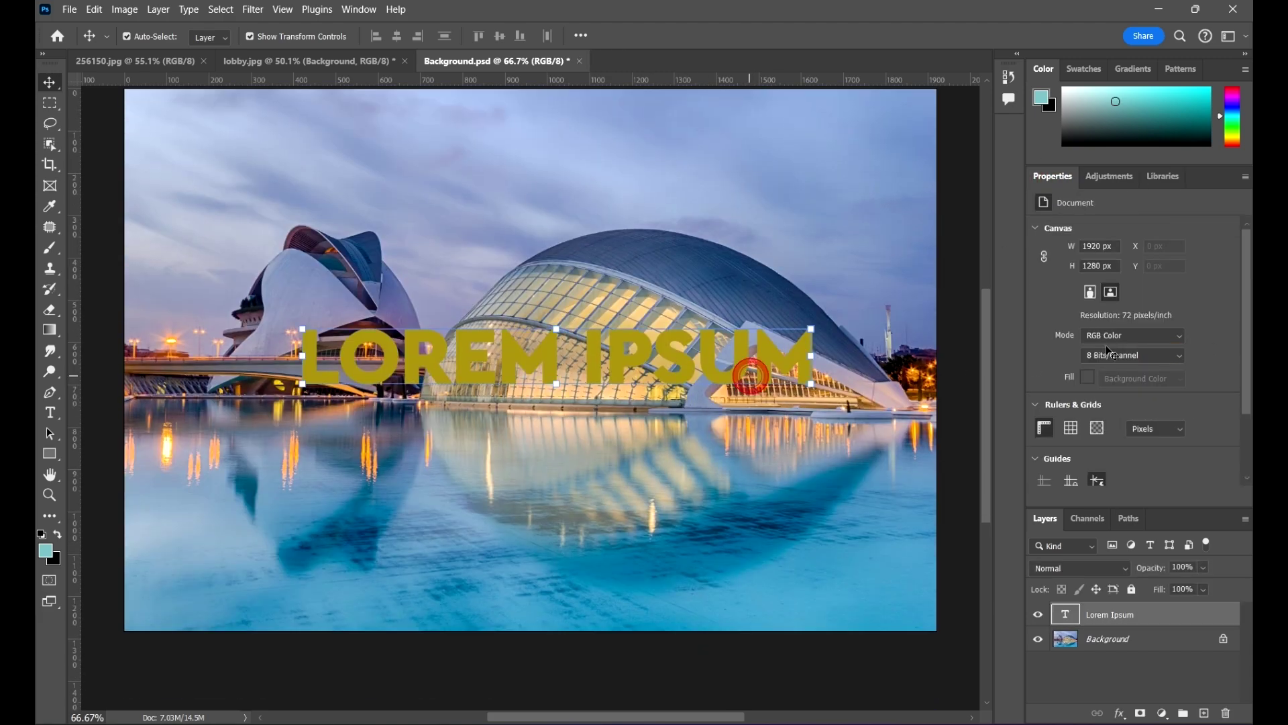
{"action": "left_click", "coordinate": [1152, 350]}
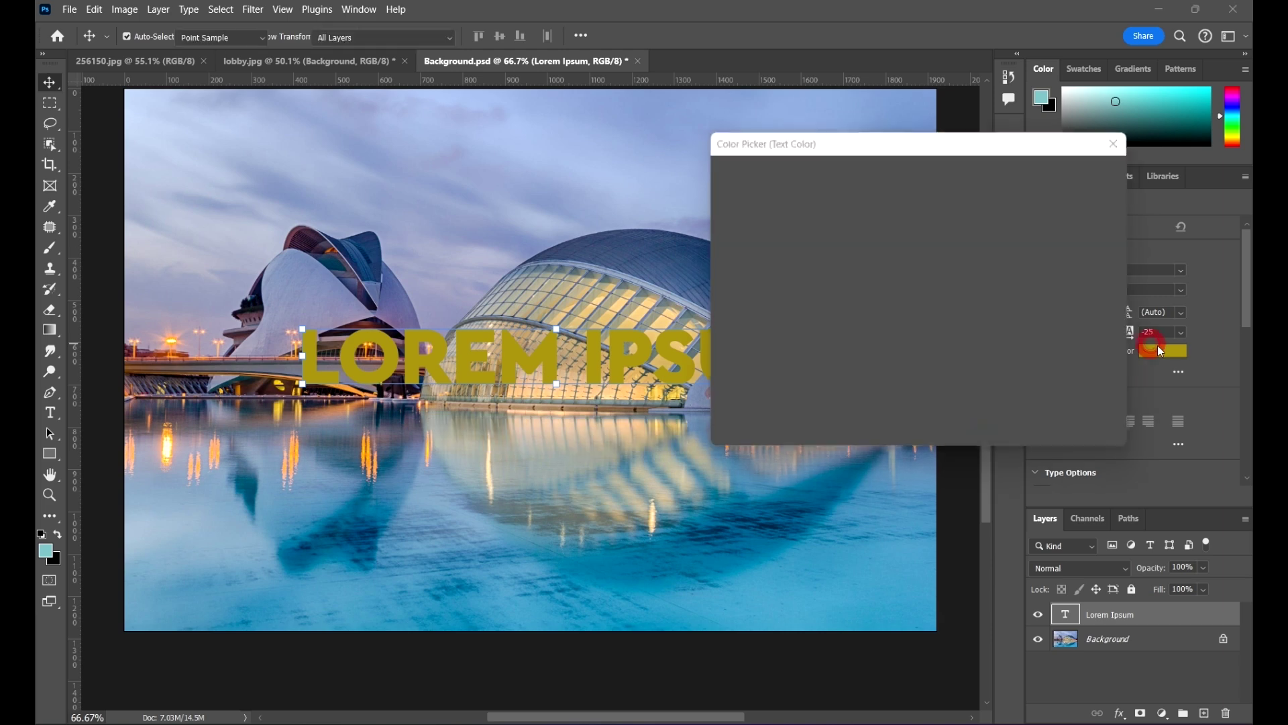
{"action": "type", "text": "ffd500"}
{"action": "left_click_drag", "start_coordinate": [777, 195], "coordinate": [717, 179]}
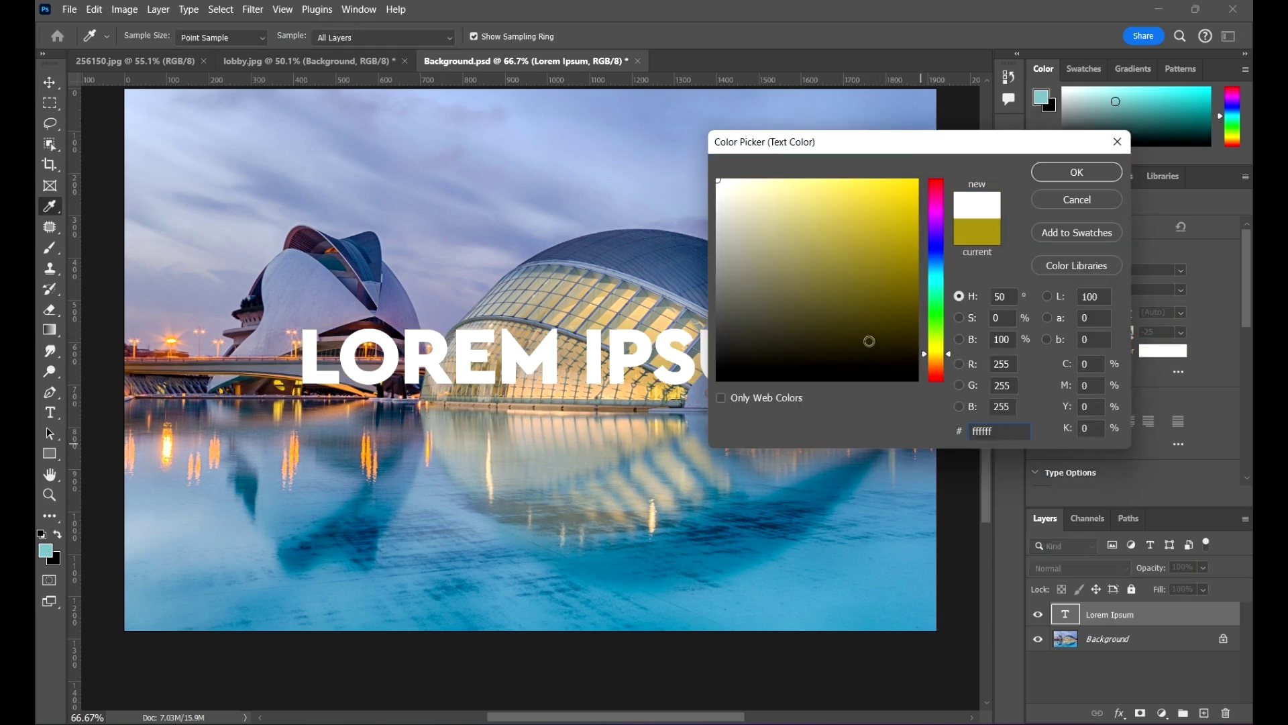
{"action": "left_click", "coordinate": [869, 341]}
{"action": "left_click", "coordinate": [688, 224]}
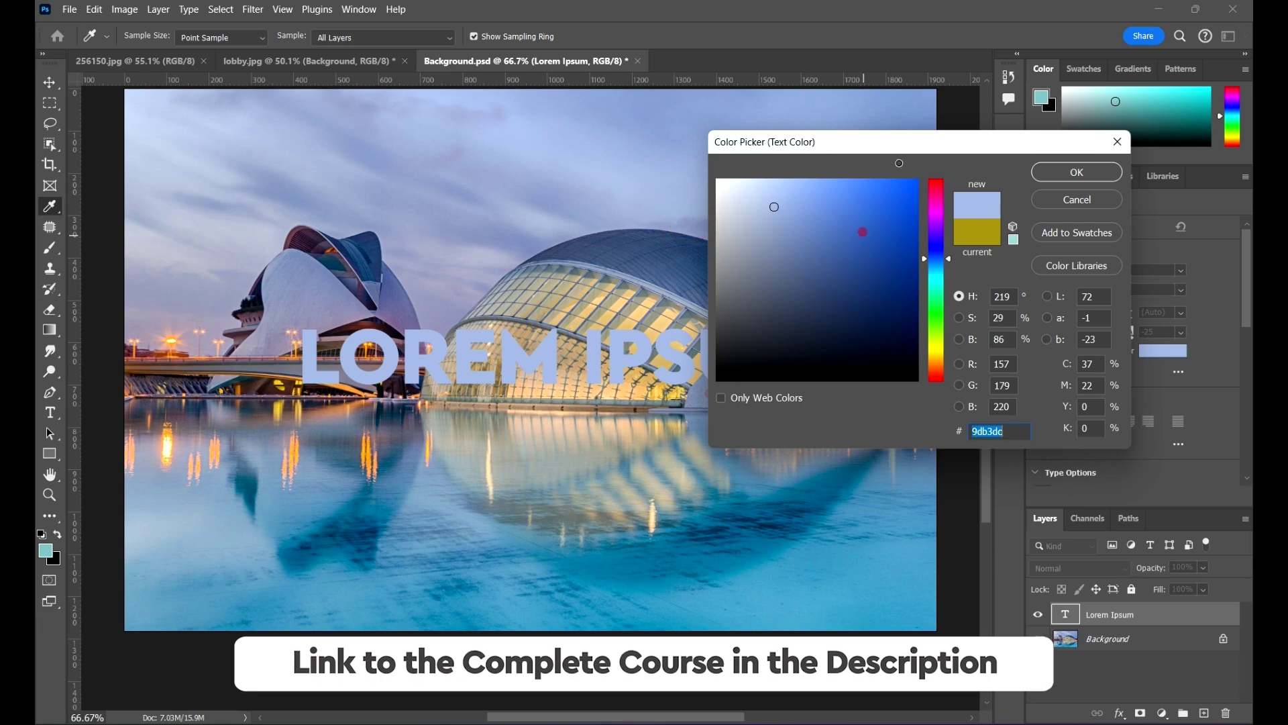
{"action": "type", "text": "ffffff"}
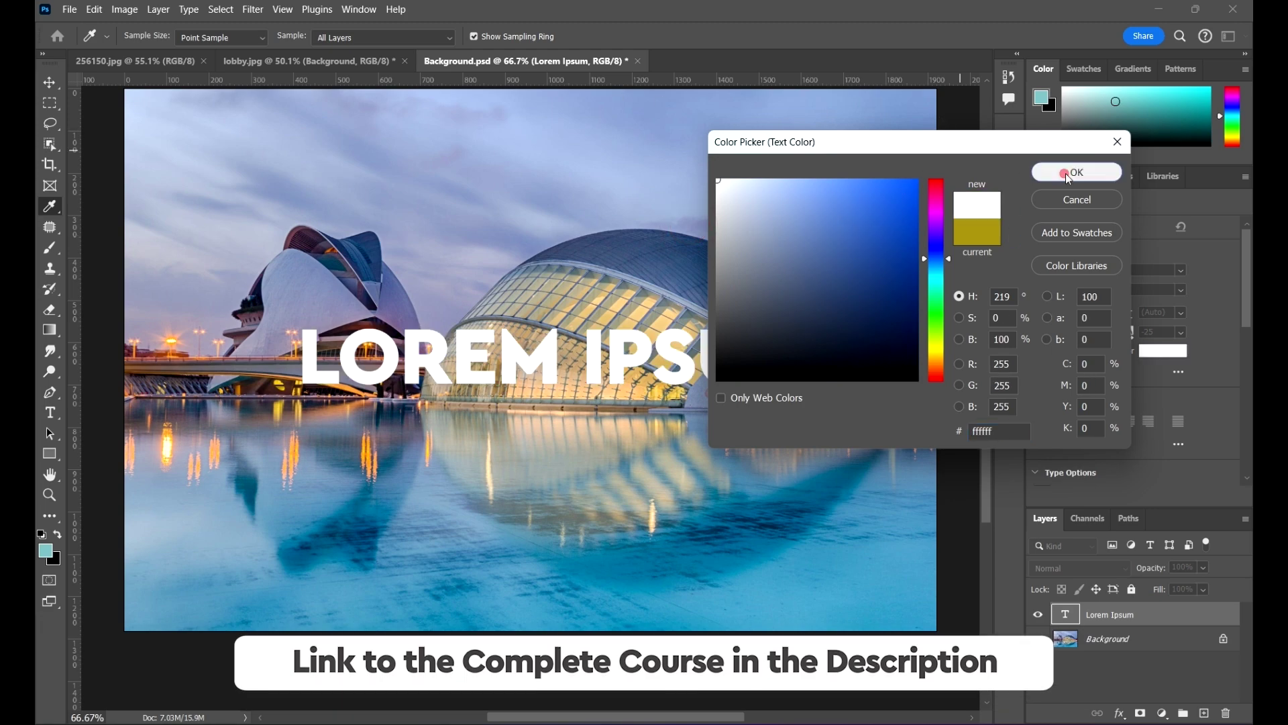
{"action": "left_click", "coordinate": [1065, 174]}
Save the edited building asset, check its thumbnail in the Tutorial library, and close its document
{"action": "scroll", "coordinate": [677, 347], "scroll_direction": "down", "scroll_amount": 2}
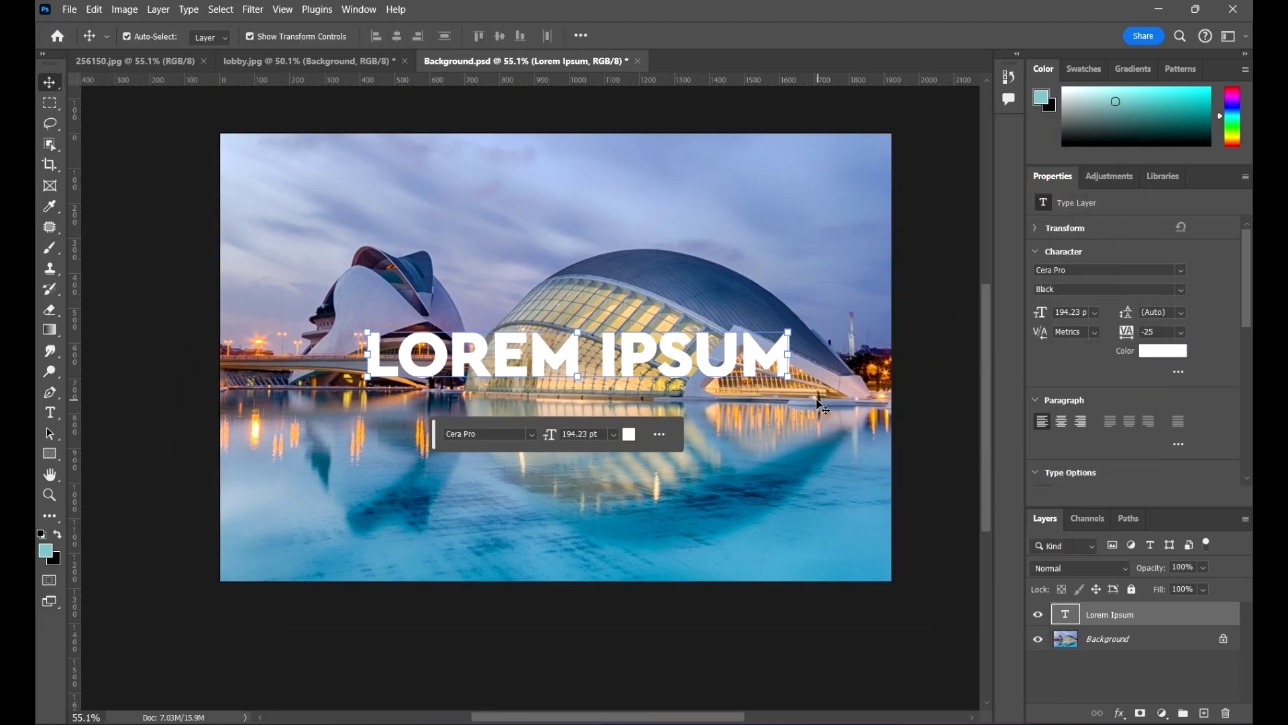
{"action": "key", "text": "ctrl"}
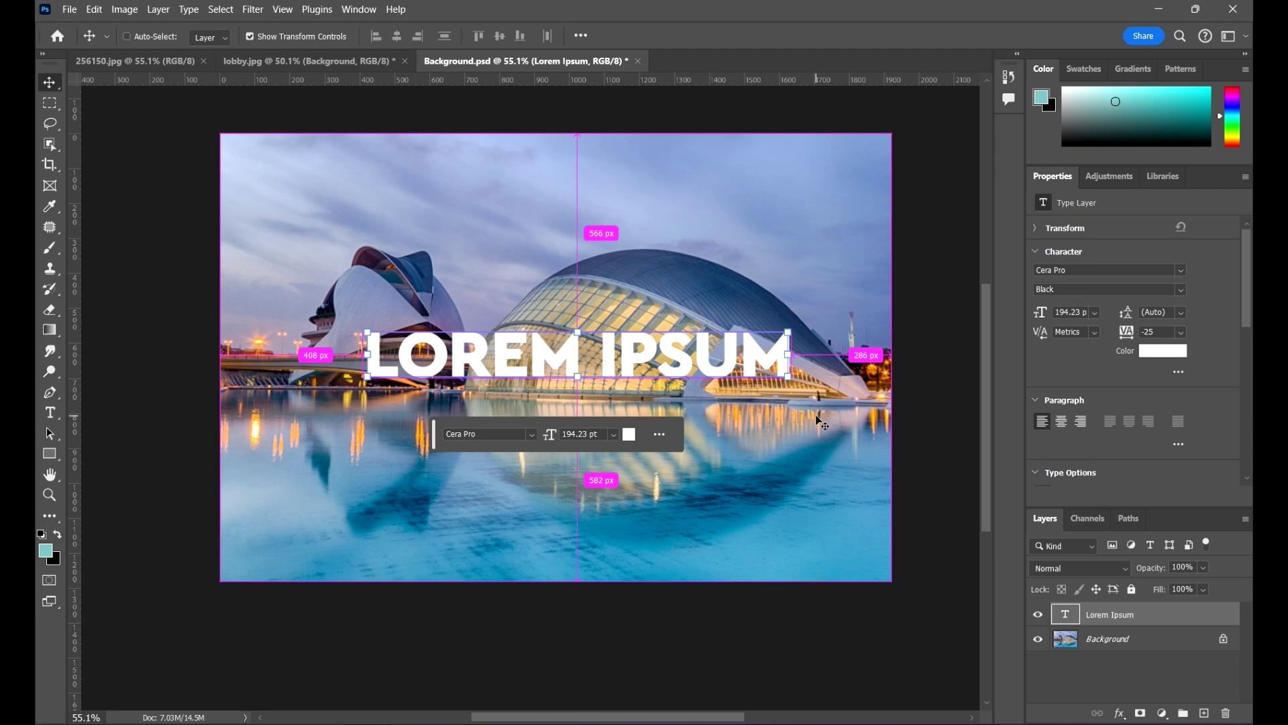
{"action": "key", "text": "ctrl+s"}
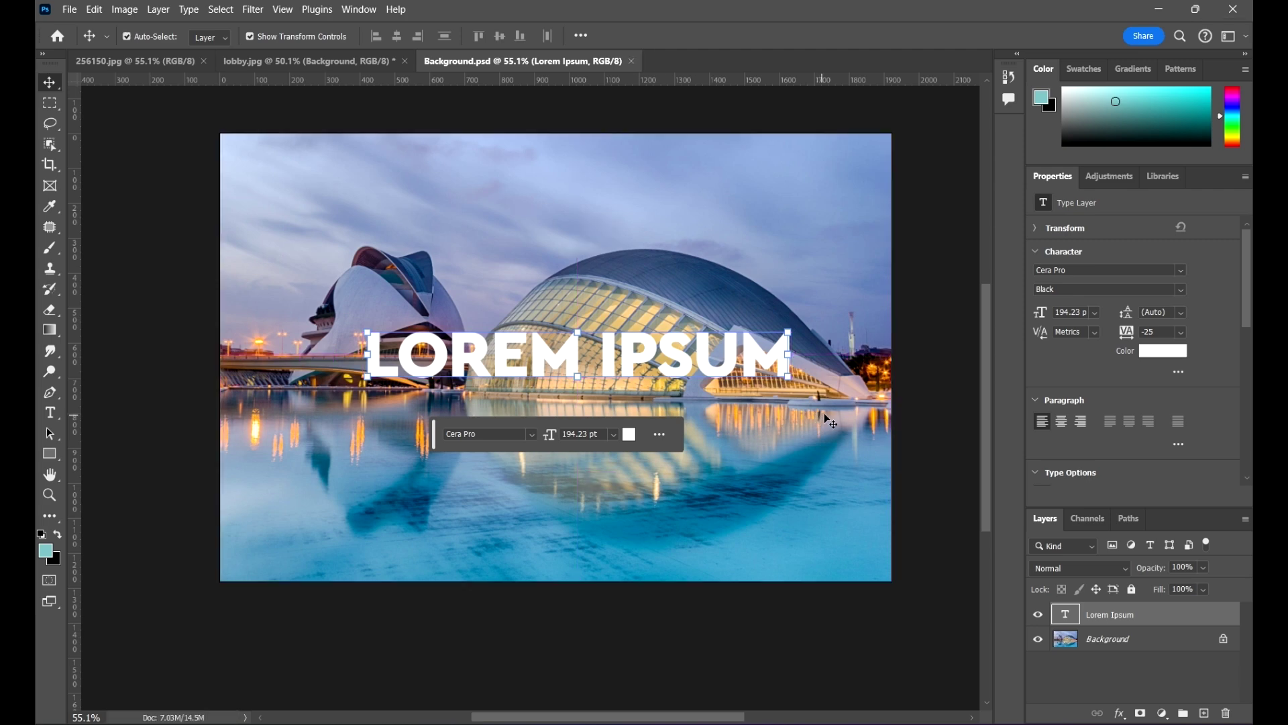
{"action": "left_click", "coordinate": [1161, 177]}
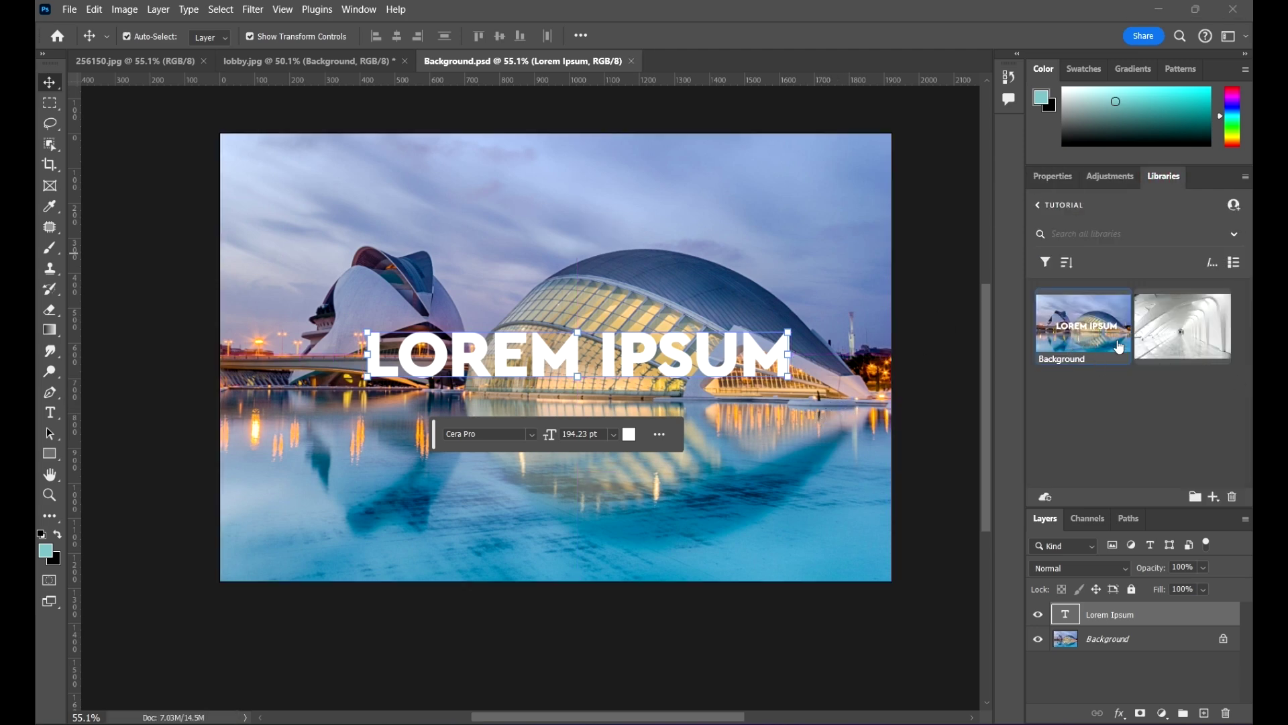
{"action": "left_click", "coordinate": [631, 61]}
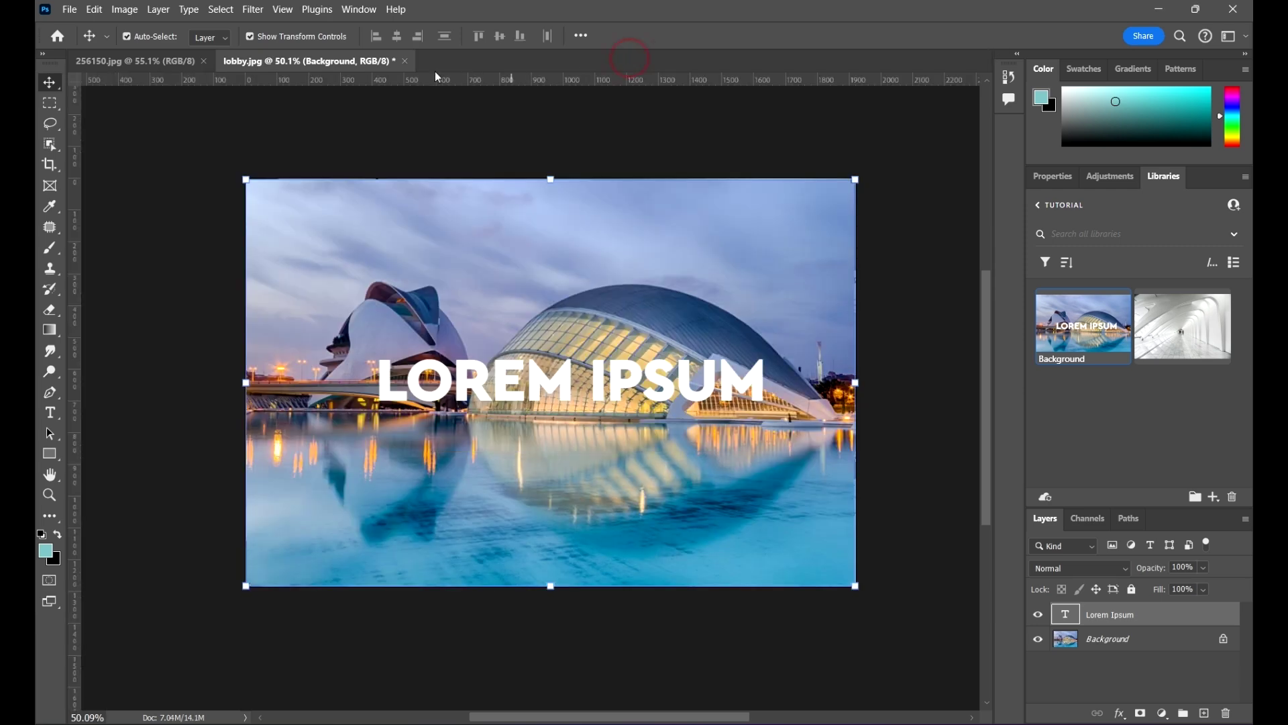
Examine the placed building asset in the lobby document and in Illustrator for the library edit
{"action": "left_click", "coordinate": [331, 61]}
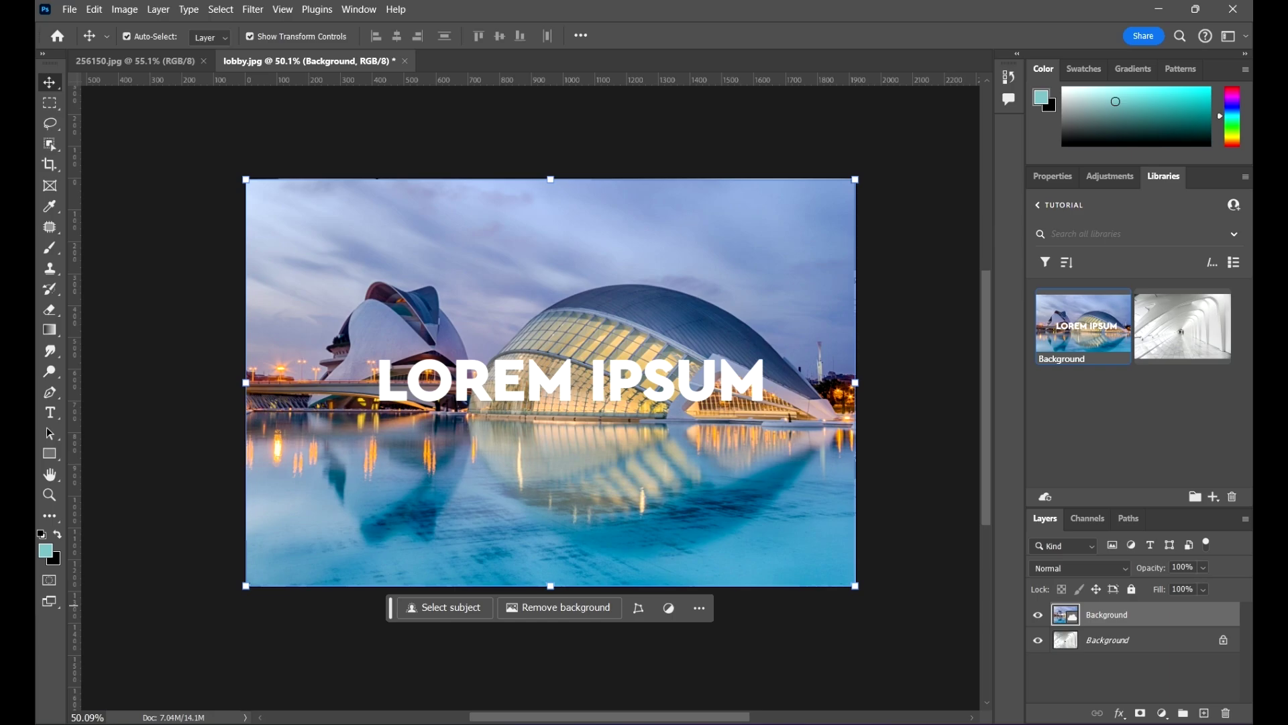
{"action": "left_click", "coordinate": [942, 721]}
{"action": "left_click", "coordinate": [706, 490]}
{"action": "scroll", "coordinate": [614, 347], "scroll_direction": "up", "scroll_amount": 2}
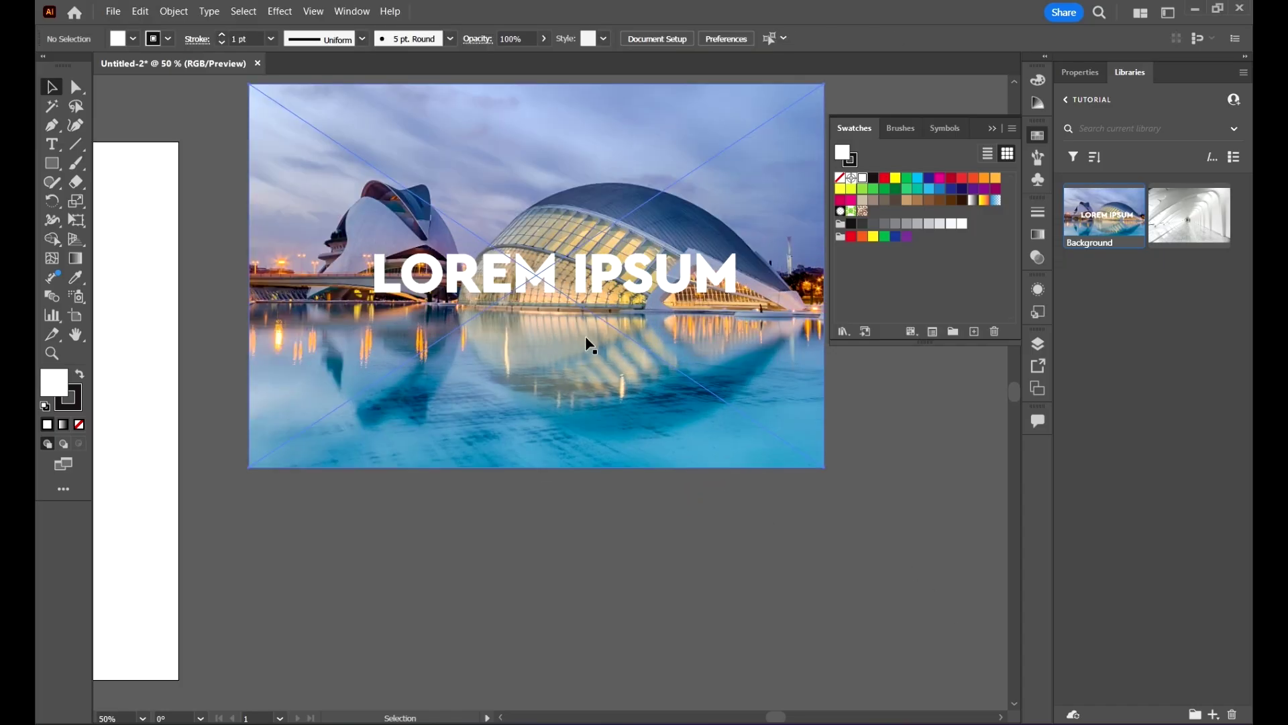
{"action": "mouse_move", "coordinate": [586, 338]}
{"action": "left_mouse_down"}
{"action": "mouse_move", "coordinate": [618, 489]}
{"action": "mouse_move", "coordinate": [566, 322]}
{"action": "left_mouse_up"}
{"action": "scroll", "coordinate": [717, 410], "scroll_direction": "down", "scroll_amount": 3}
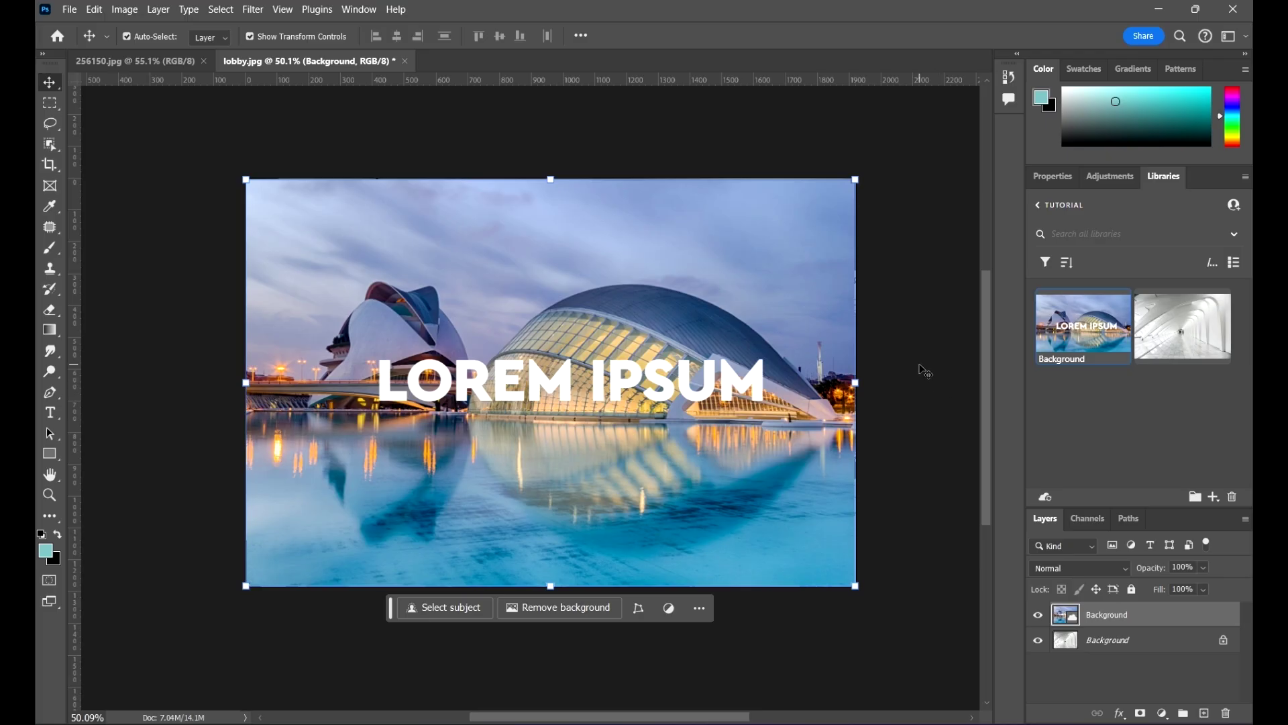
{"action": "left_click", "coordinate": [919, 363]}
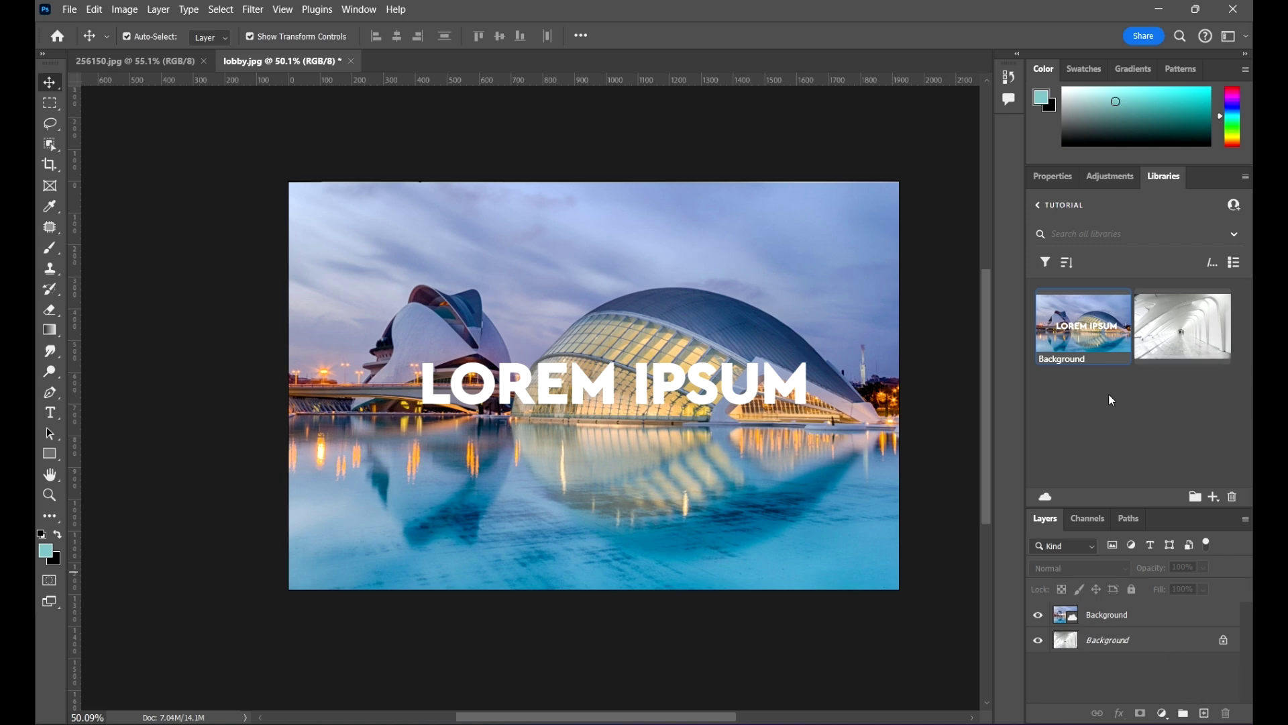
{"action": "left_click_drag", "start_coordinate": [813, 431], "coordinate": [761, 425]}
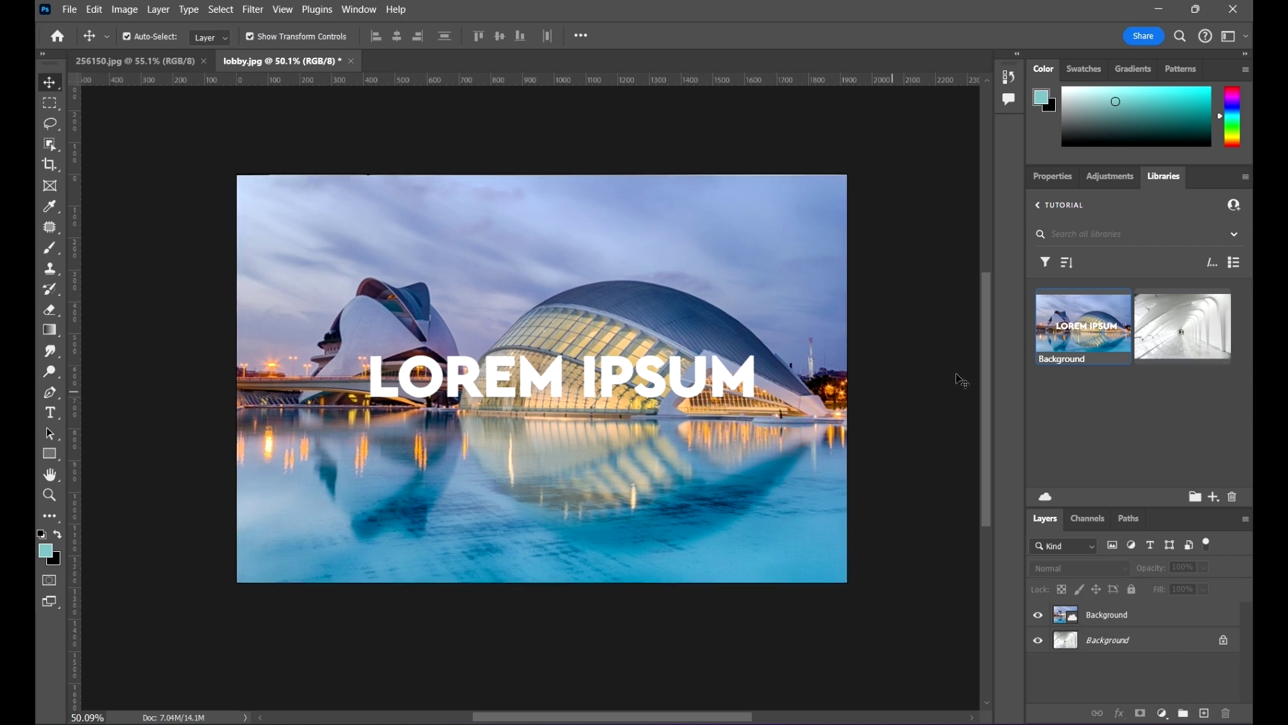
Delete the edited building asset from the Tutorial library and add the original building image from 256150.jpg instead
{"action": "left_click", "coordinate": [145, 59]}
{"action": "left_click", "coordinate": [1231, 497]}
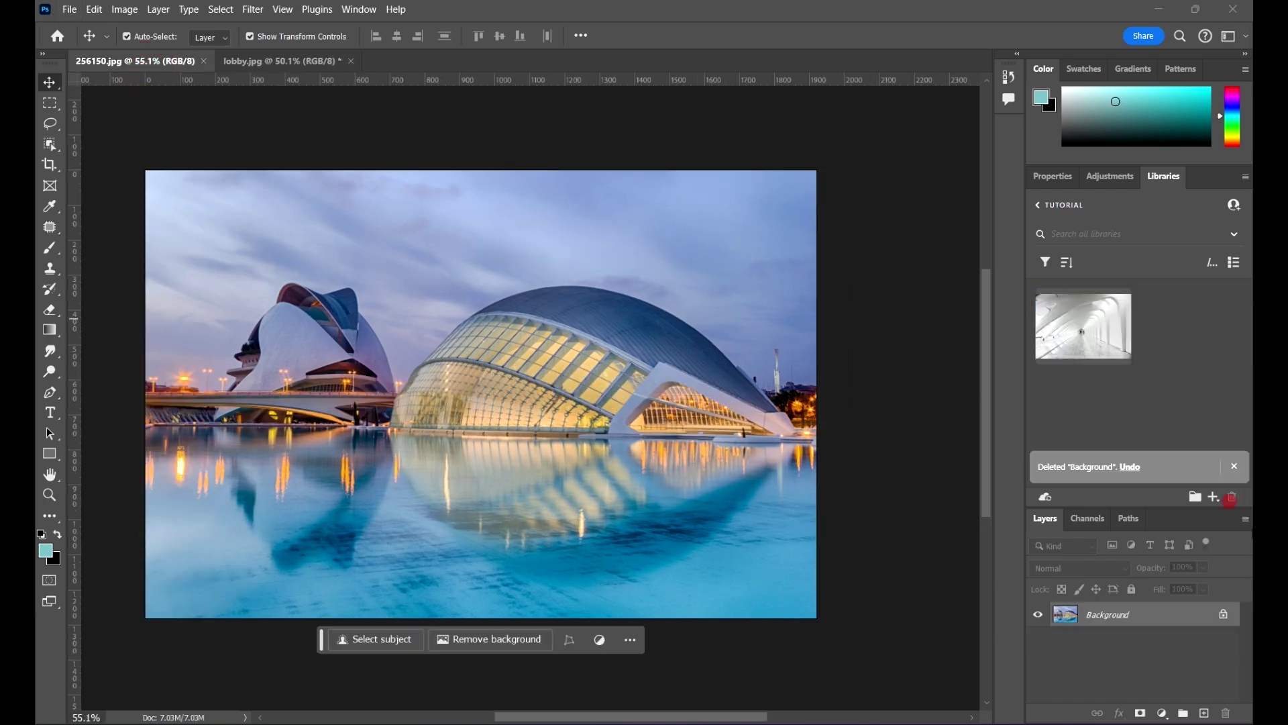
{"action": "left_click", "coordinate": [588, 324]}
{"action": "left_click_drag", "start_coordinate": [562, 418], "coordinate": [1217, 333]}
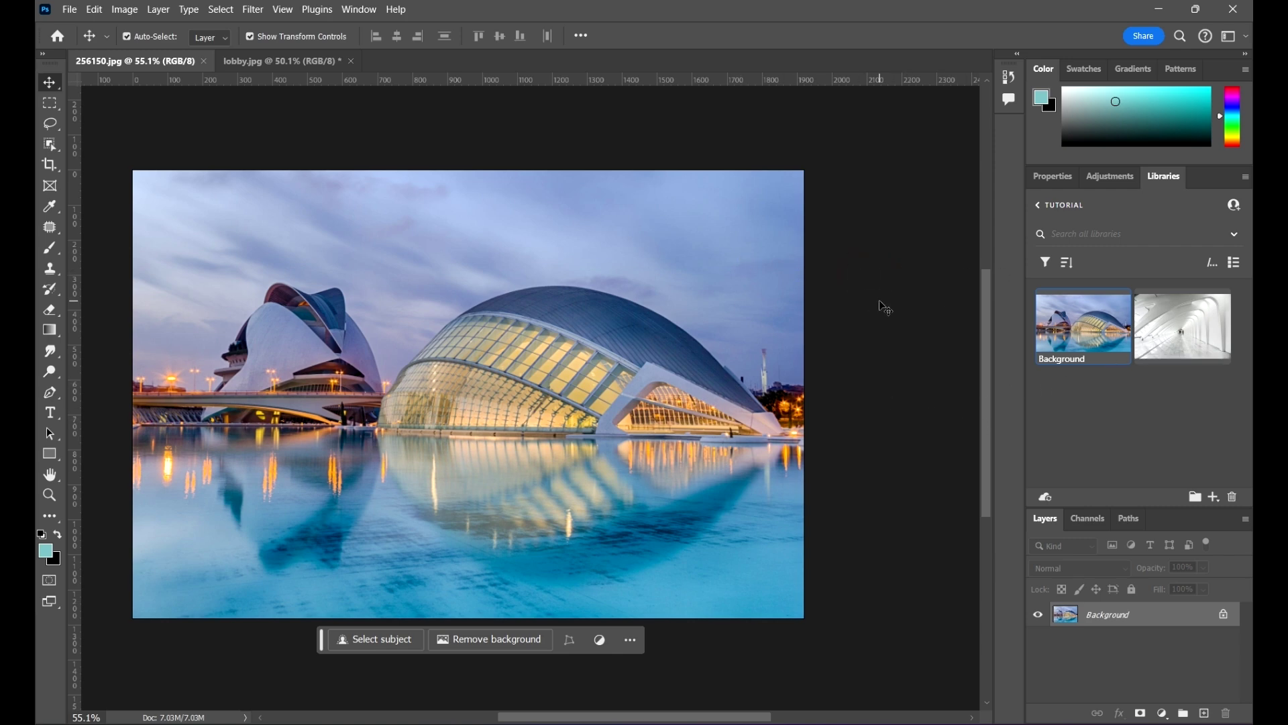
Place the lobby asset from the Tutorial library as an ordinary layer over the building image and align it with the canvas sides
{"action": "left_click", "coordinate": [1180, 334]}
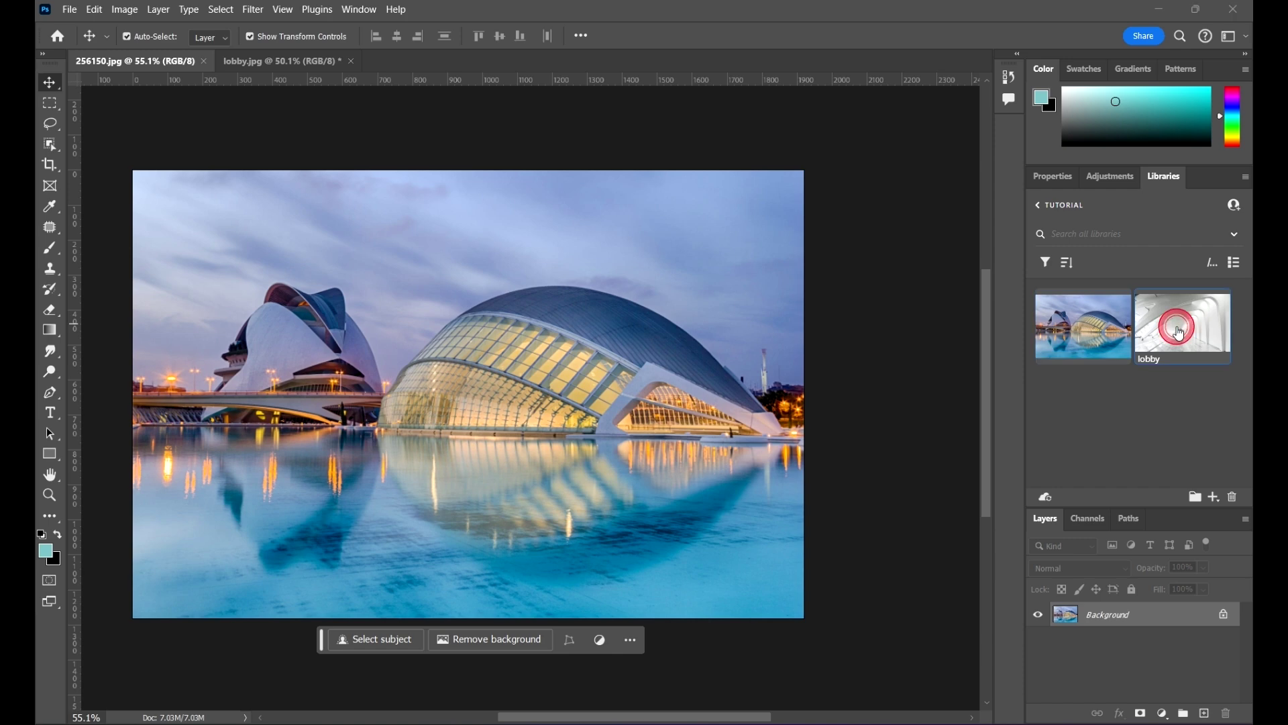
{"action": "left_click_drag", "start_coordinate": [1179, 333], "coordinate": [523, 370]}
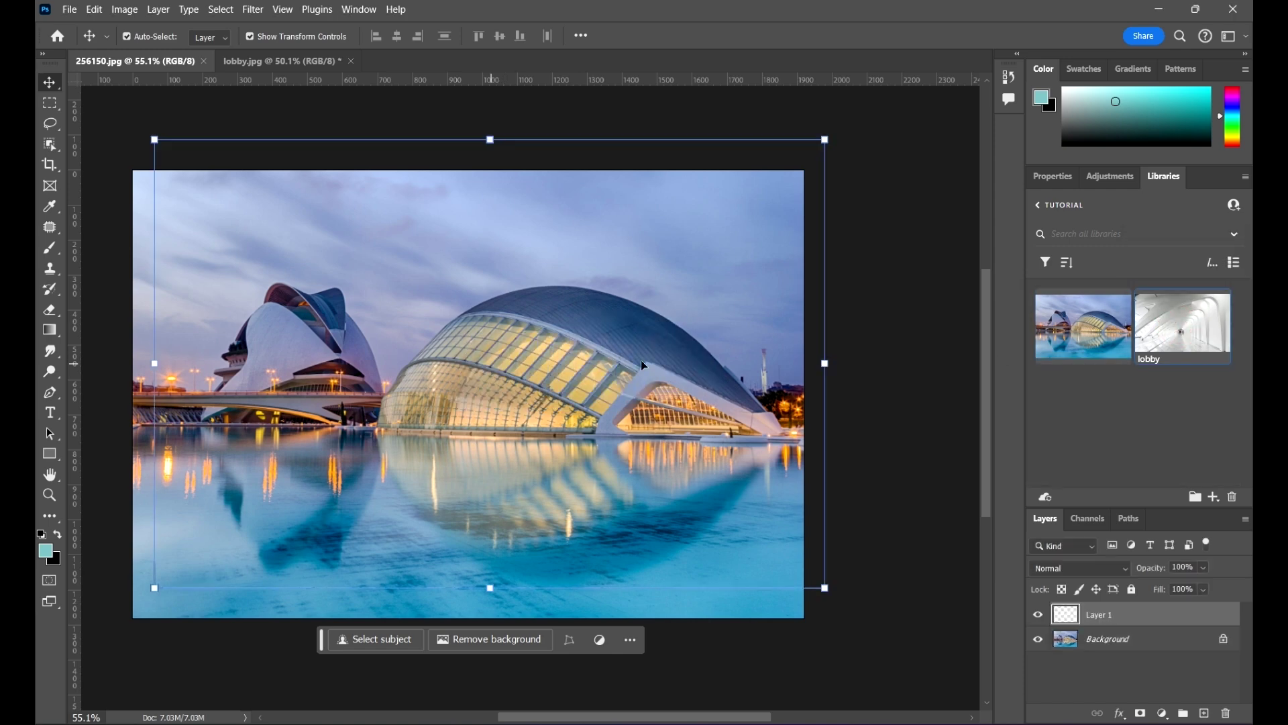
{"action": "left_click", "coordinate": [965, 409]}
{"action": "left_click", "coordinate": [463, 340]}
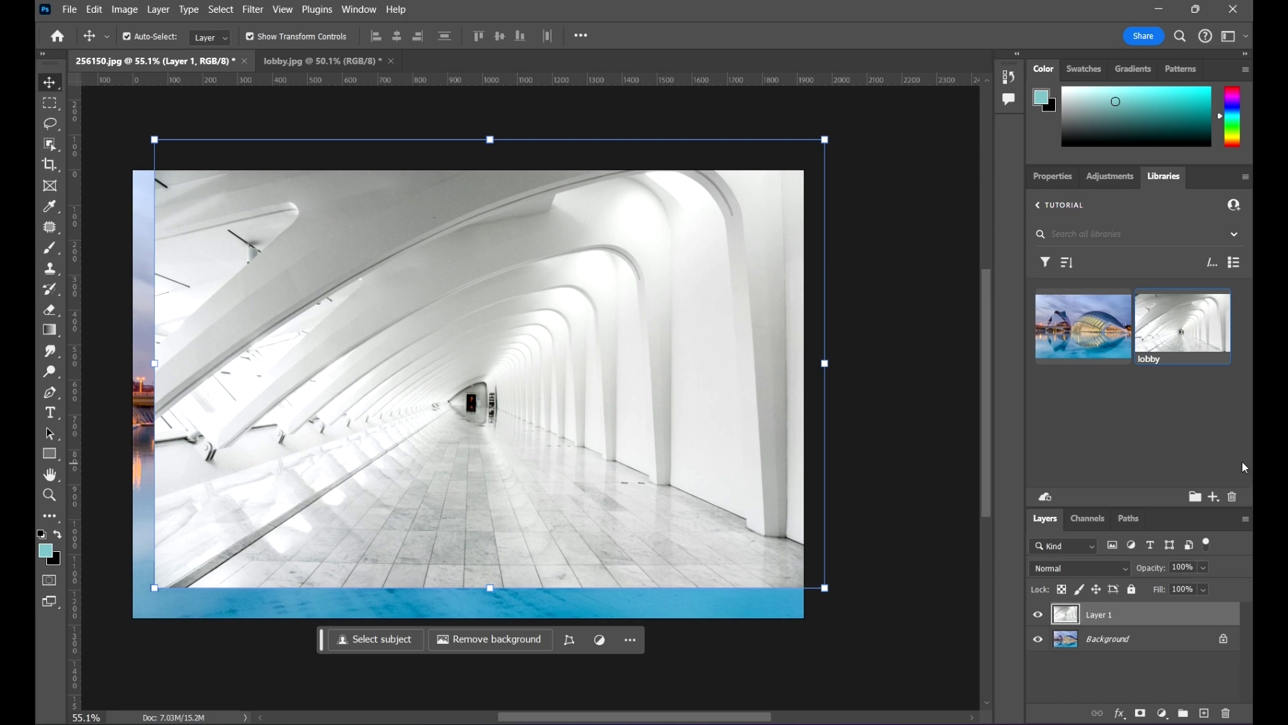
{"action": "left_click_drag", "start_coordinate": [630, 354], "coordinate": [610, 399]}
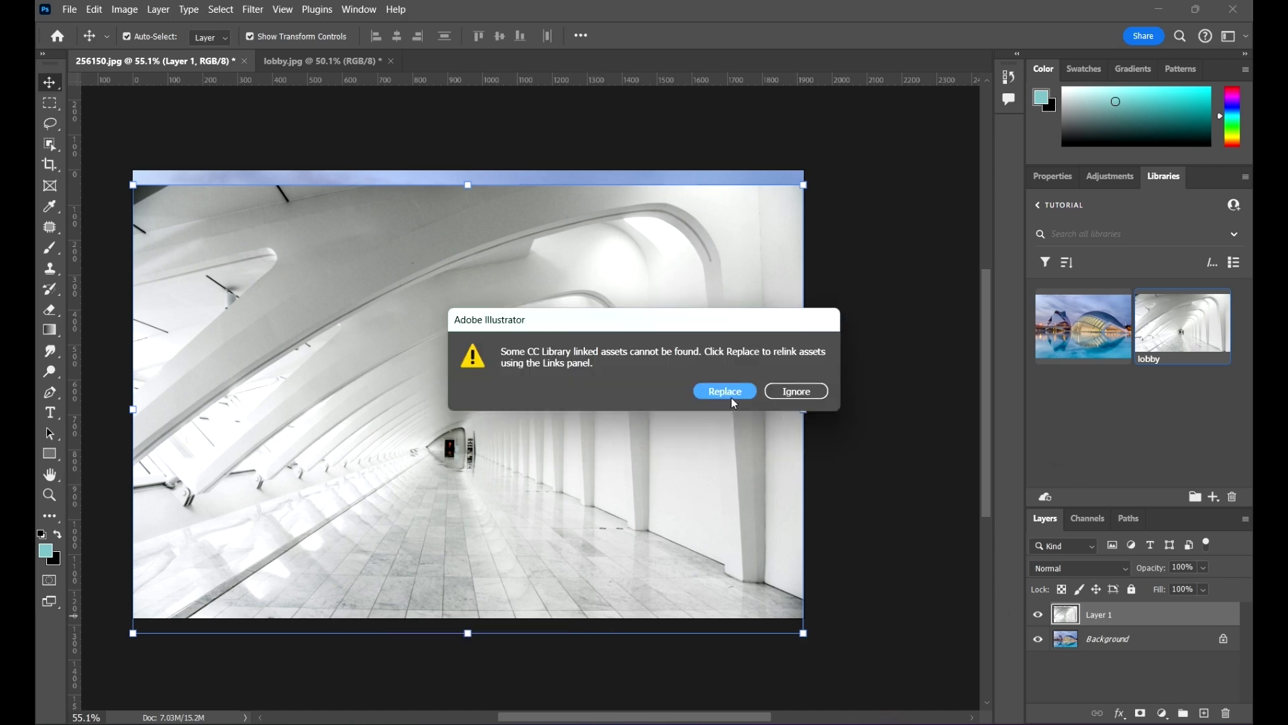
Ignore the missing library links in Illustrator and move the Lorem Ipsum building image up beside the artboard's upper corner
{"action": "left_click", "coordinate": [797, 394]}
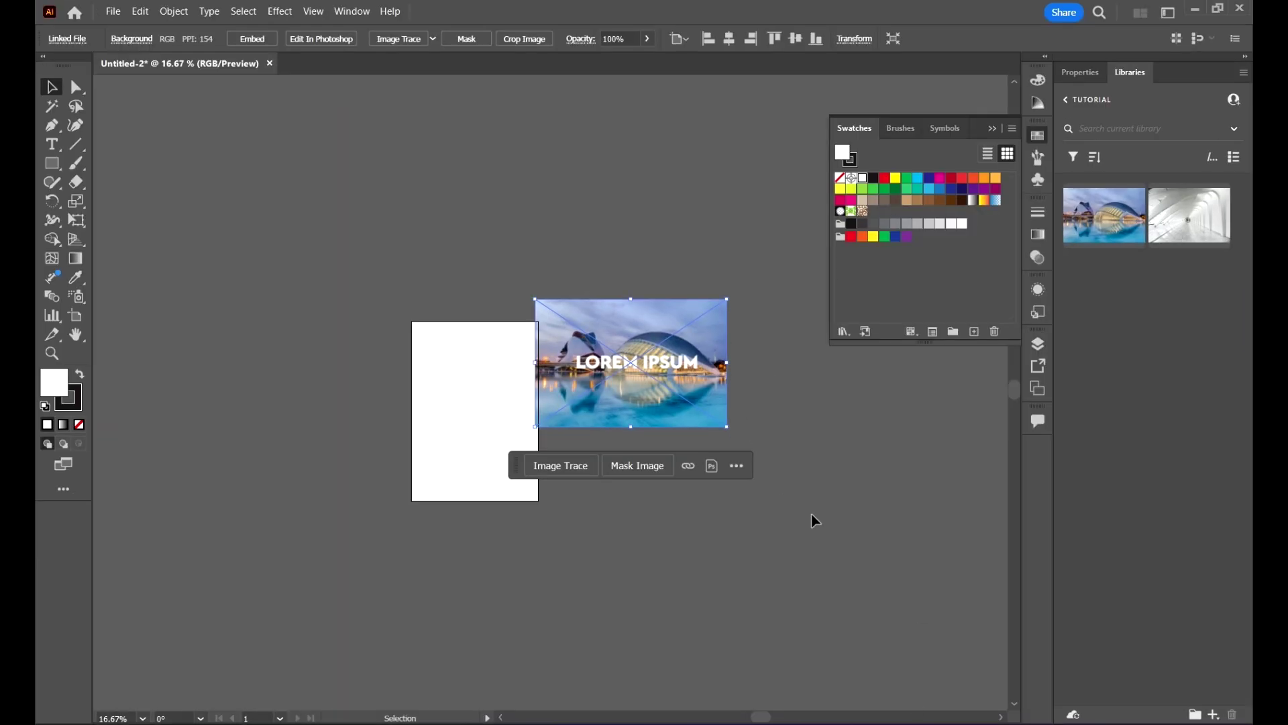
{"action": "left_click", "coordinate": [811, 512]}
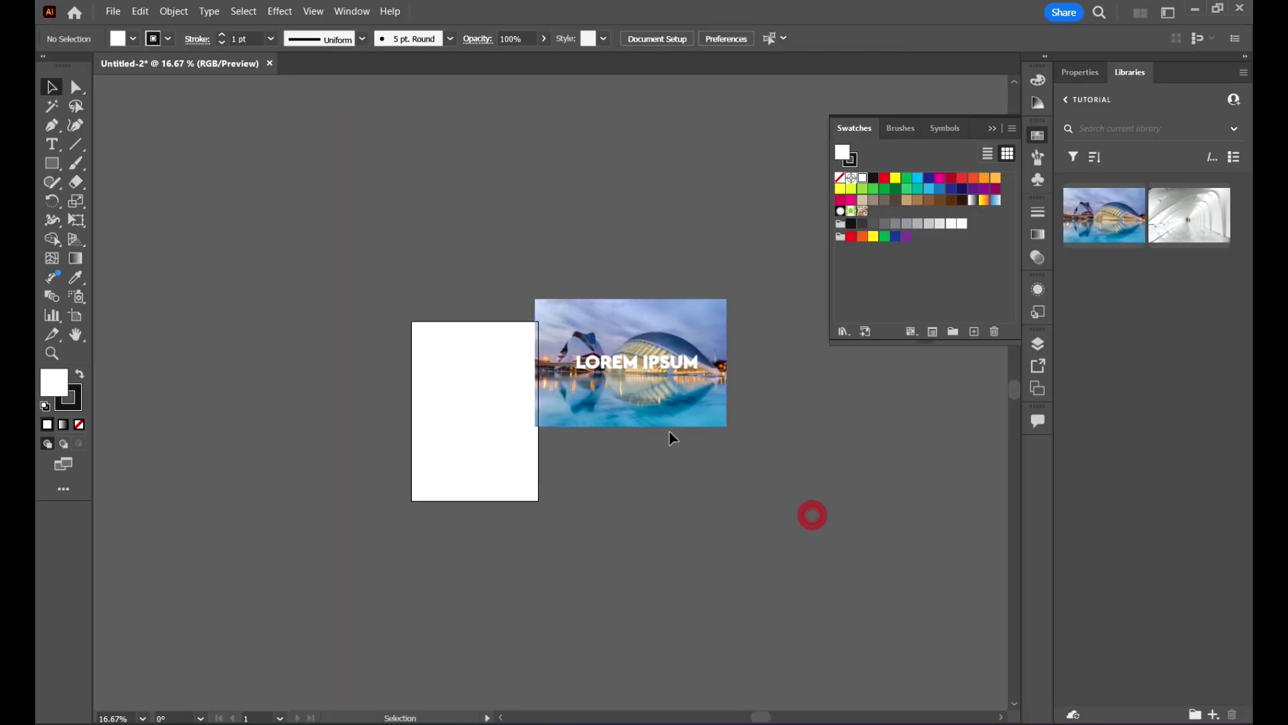
{"action": "scroll", "coordinate": [669, 406], "scroll_direction": "up", "scroll_amount": 3}
{"action": "left_click_drag", "start_coordinate": [668, 383], "coordinate": [657, 140]}
{"action": "scroll", "coordinate": [742, 368], "scroll_direction": "down", "scroll_amount": 5}
{"action": "scroll", "coordinate": [760, 368], "scroll_direction": "up", "scroll_amount": 2}
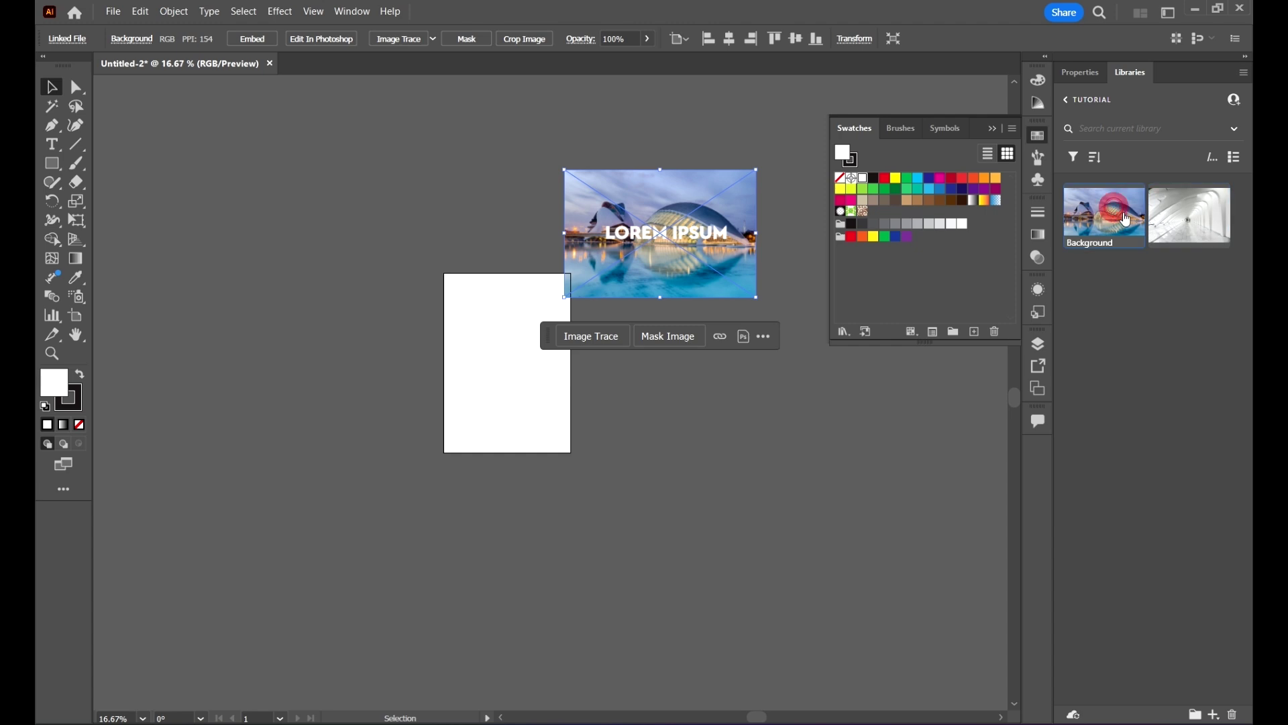
Place the building asset from the Tutorial library at full size below and to the right of the artboard
{"action": "left_click_drag", "start_coordinate": [1124, 219], "coordinate": [604, 443]}
{"action": "left_click", "coordinate": [634, 430]}
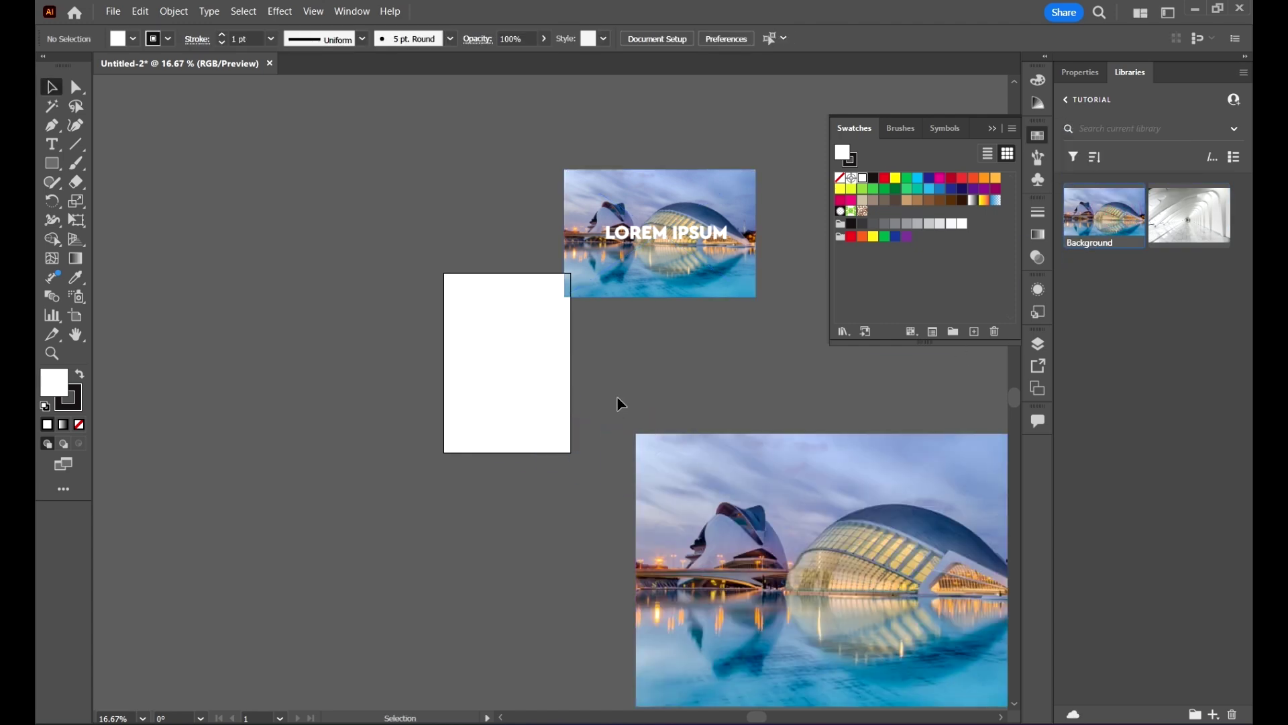
{"action": "scroll", "coordinate": [606, 463], "scroll_direction": "down", "scroll_amount": 3}
{"action": "scroll", "coordinate": [607, 463], "scroll_direction": "up", "scroll_amount": 3}
{"action": "scroll", "coordinate": [442, 406], "scroll_direction": "down", "scroll_amount": 2}
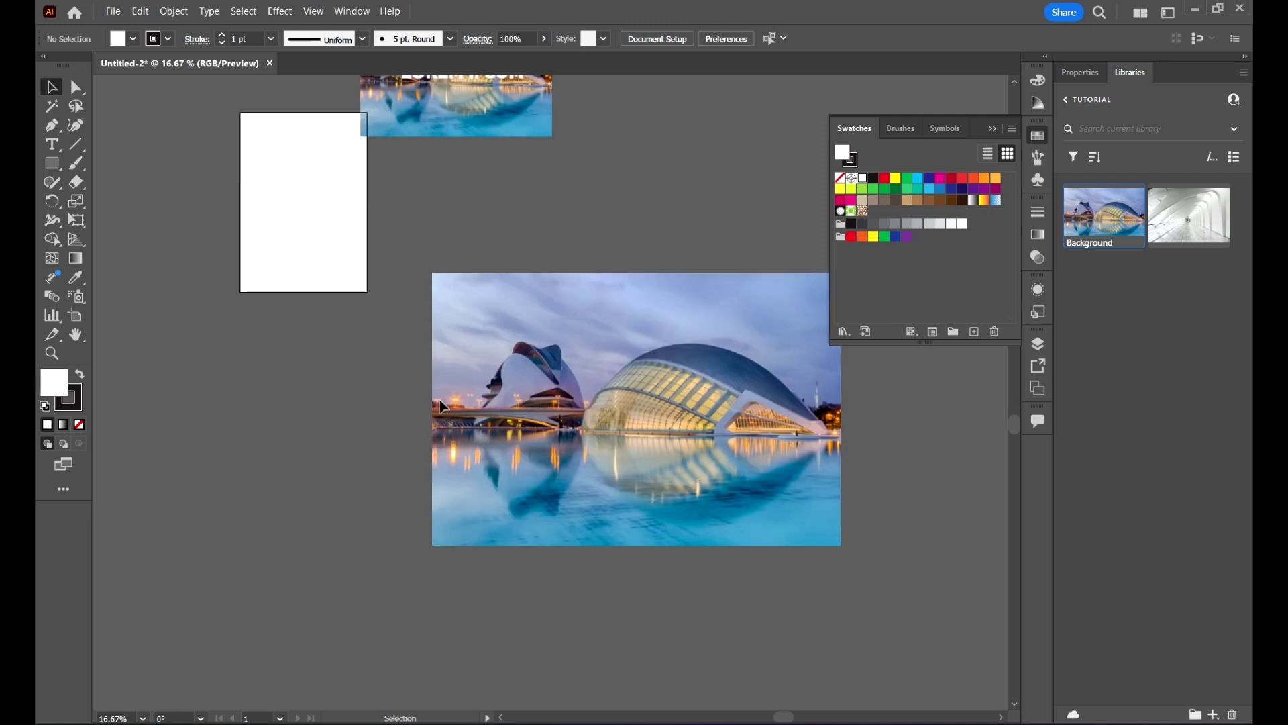
{"action": "scroll", "coordinate": [569, 504], "scroll_direction": "up", "scroll_amount": 2}
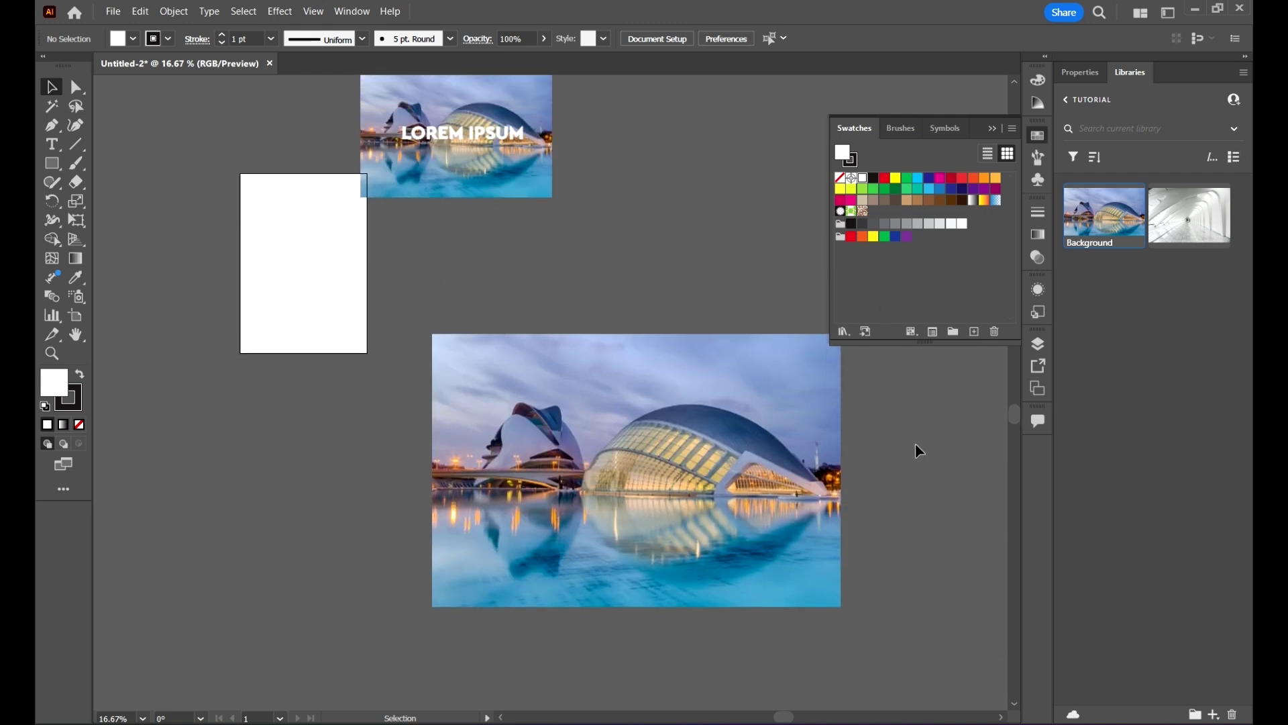
Place a second copy of the library's building asset to the right of the first one
{"action": "scroll", "coordinate": [697, 377], "scroll_direction": "down", "scroll_amount": 2}
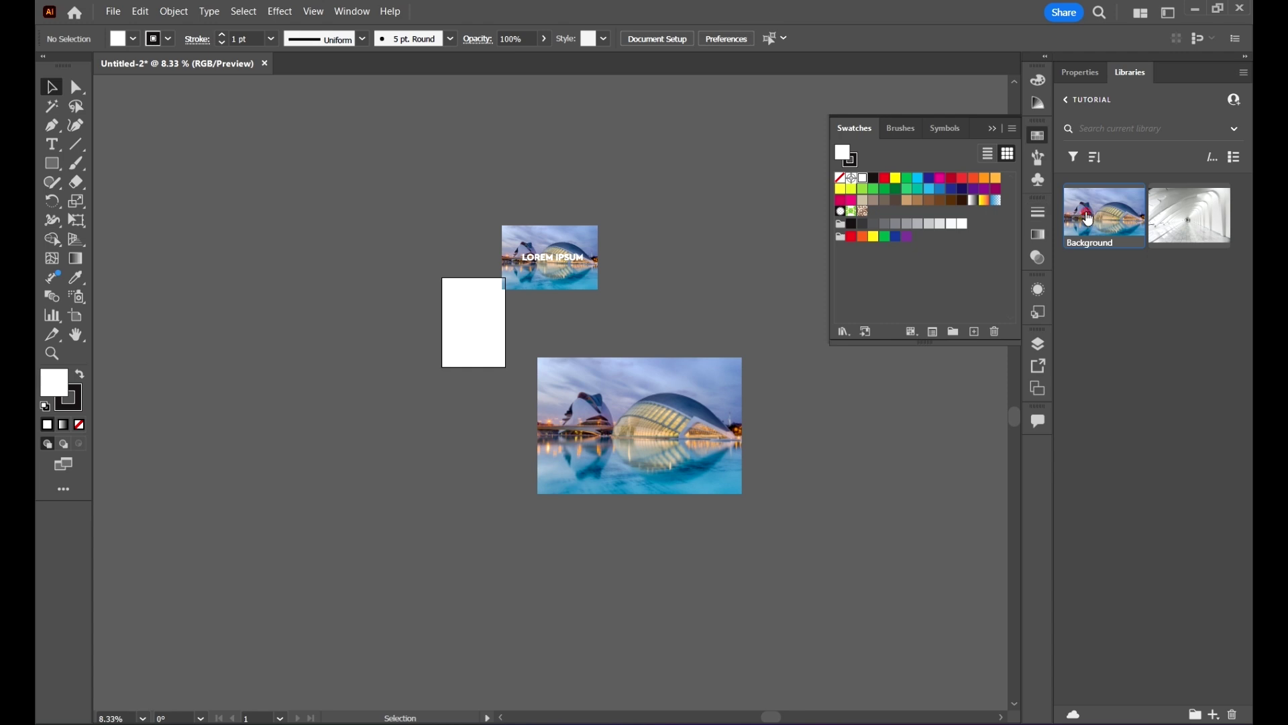
{"action": "left_click_drag", "start_coordinate": [1084, 221], "coordinate": [785, 452]}
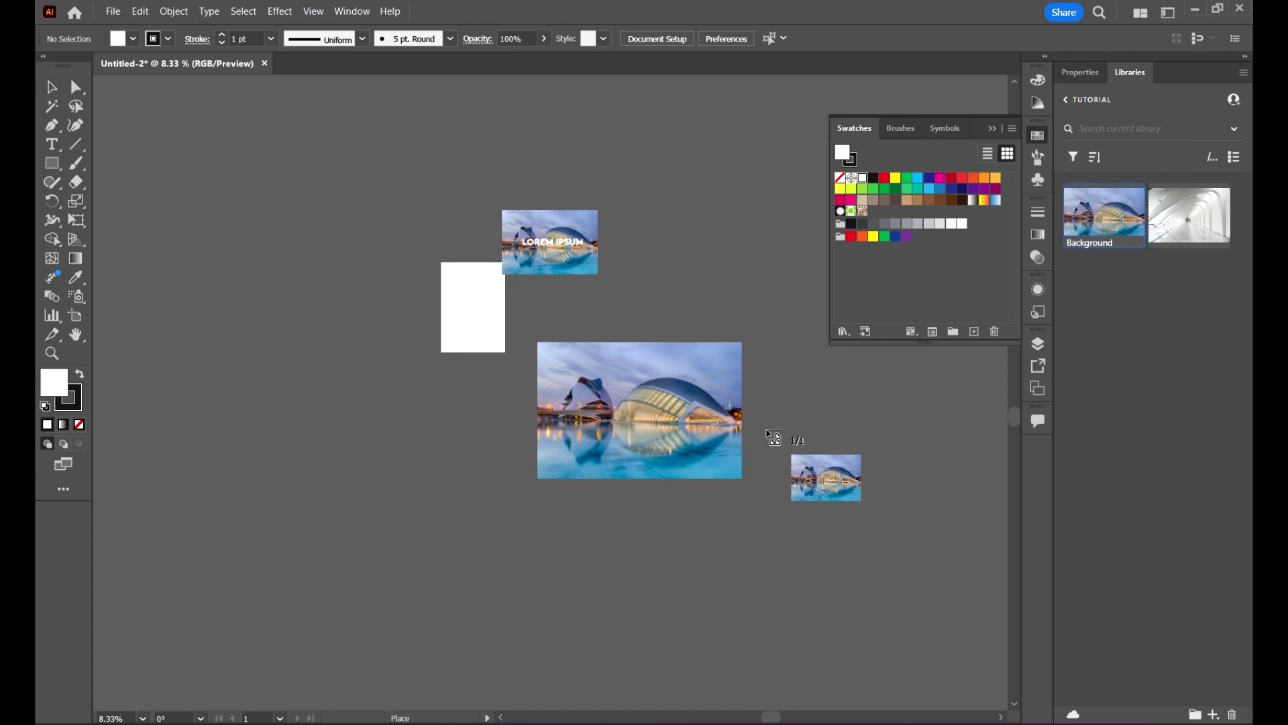
{"action": "scroll", "coordinate": [768, 433], "scroll_direction": "up", "scroll_amount": 1}
{"action": "left_click", "coordinate": [779, 402]}
{"action": "left_click_drag", "start_coordinate": [960, 526], "coordinate": [826, 502]}
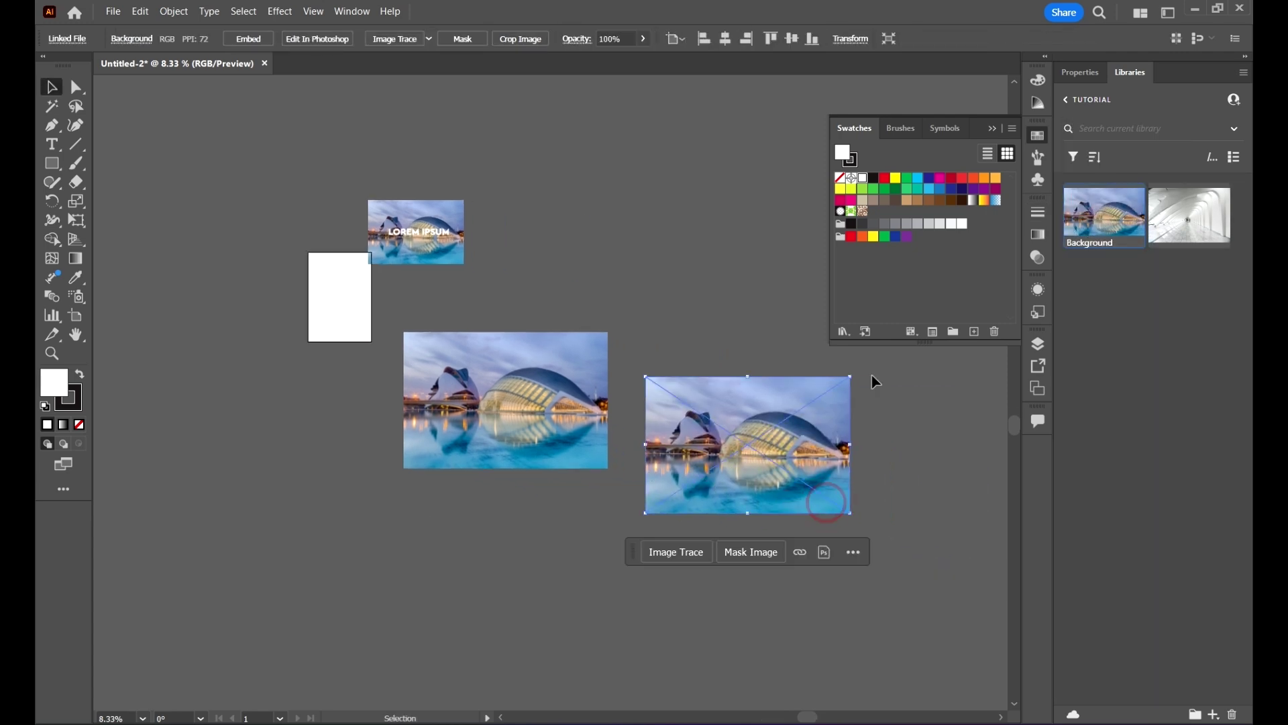
{"action": "left_click", "coordinate": [770, 466]}
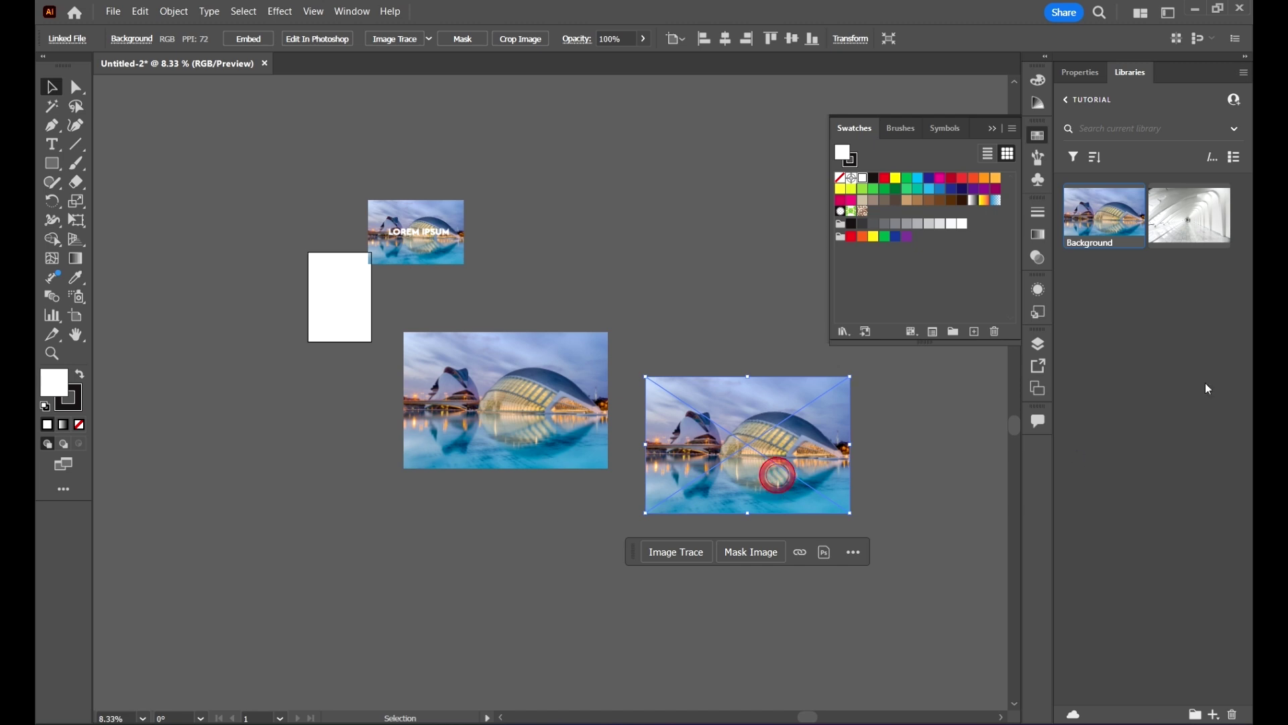
{"action": "left_click", "coordinate": [572, 423]}
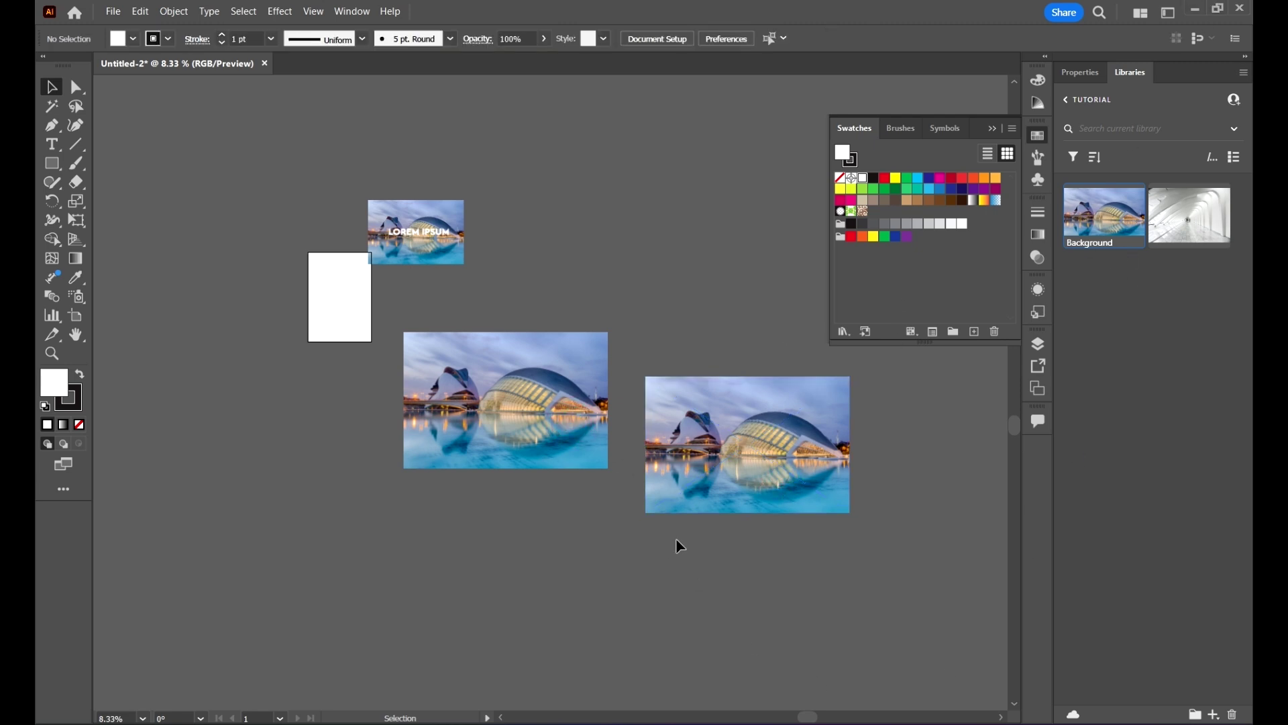
{"action": "scroll", "coordinate": [677, 510], "scroll_direction": "down", "scroll_amount": 2}
{"action": "scroll", "coordinate": [506, 231], "scroll_direction": "up", "scroll_amount": 1, "text": "alt"}
{"action": "scroll", "coordinate": [555, 296], "scroll_direction": "down", "scroll_amount": 1, "text": "alt"}
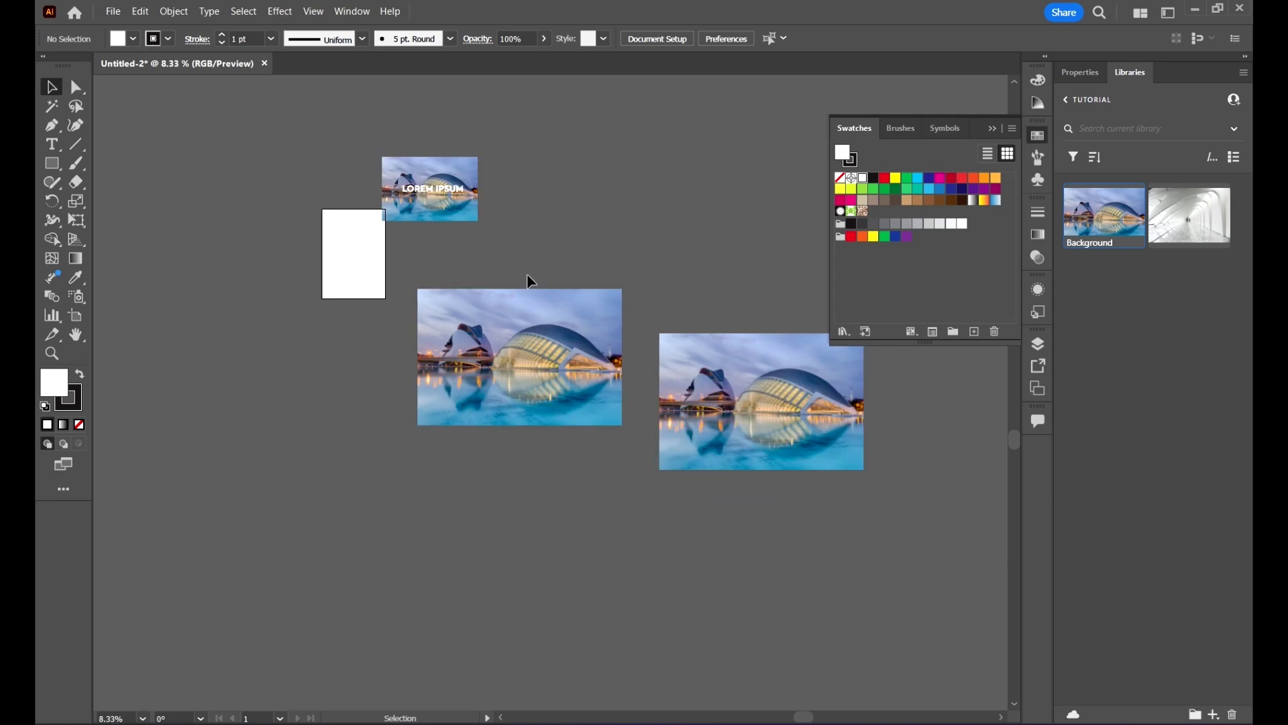
{"action": "scroll", "coordinate": [426, 279], "scroll_direction": "up", "scroll_amount": 2, "text": "alt"}
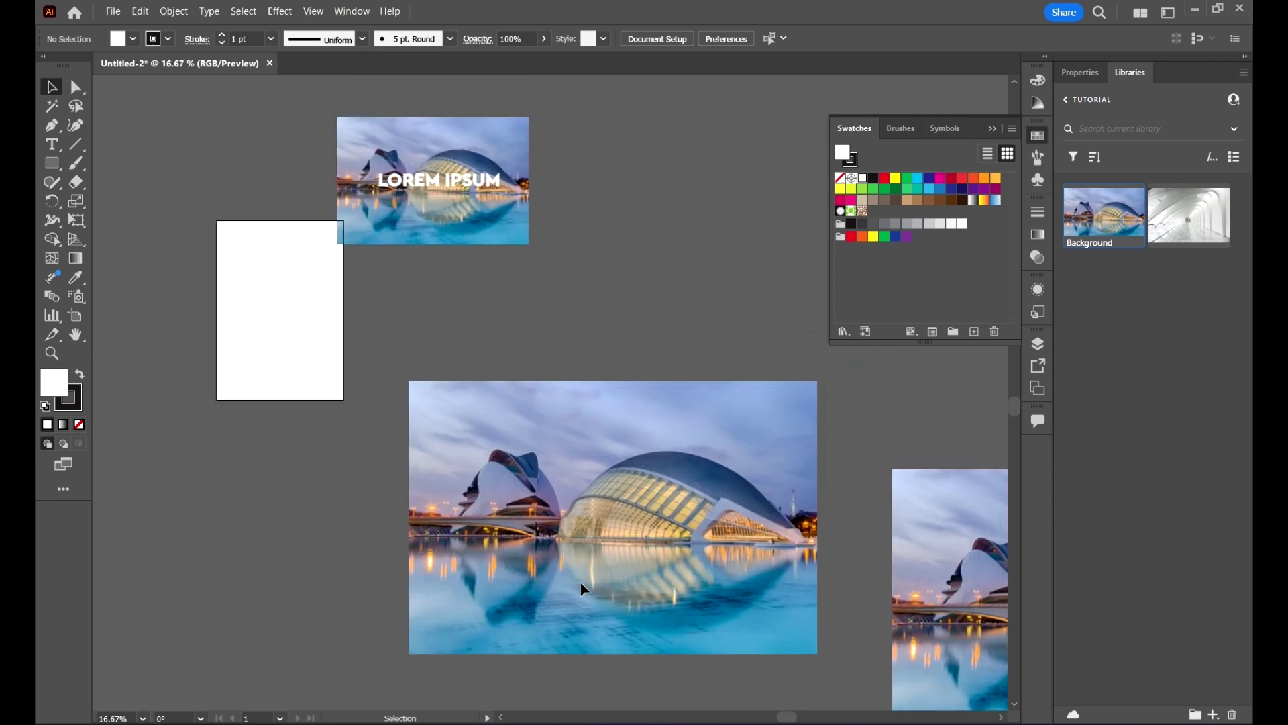
Move the Lorem Ipsum building image down and to the right, clear of the artboard's corner
{"action": "left_click_drag", "start_coordinate": [440, 222], "coordinate": [490, 271]}
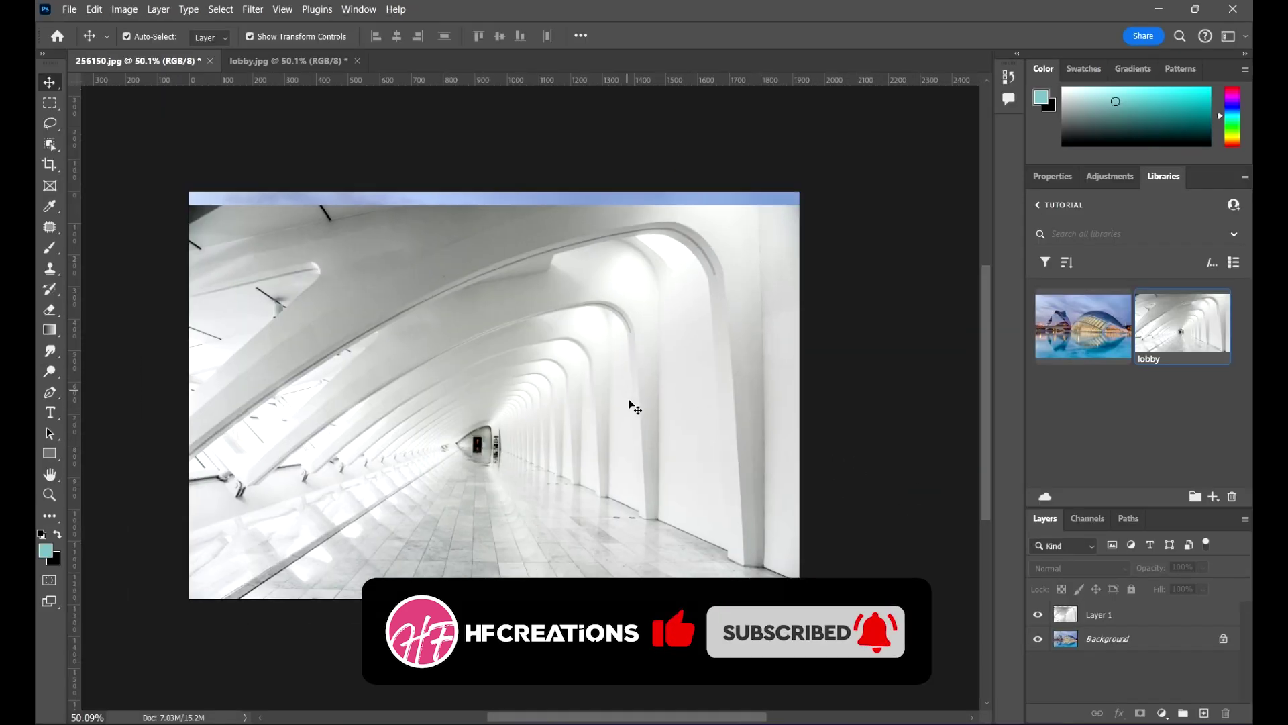
Switch to Photoshop and hide the lobby layer, Layer 1, over the building image
{"action": "left_click_drag", "start_coordinate": [660, 435], "coordinate": [679, 439]}
{"action": "left_click", "coordinate": [677, 445]}
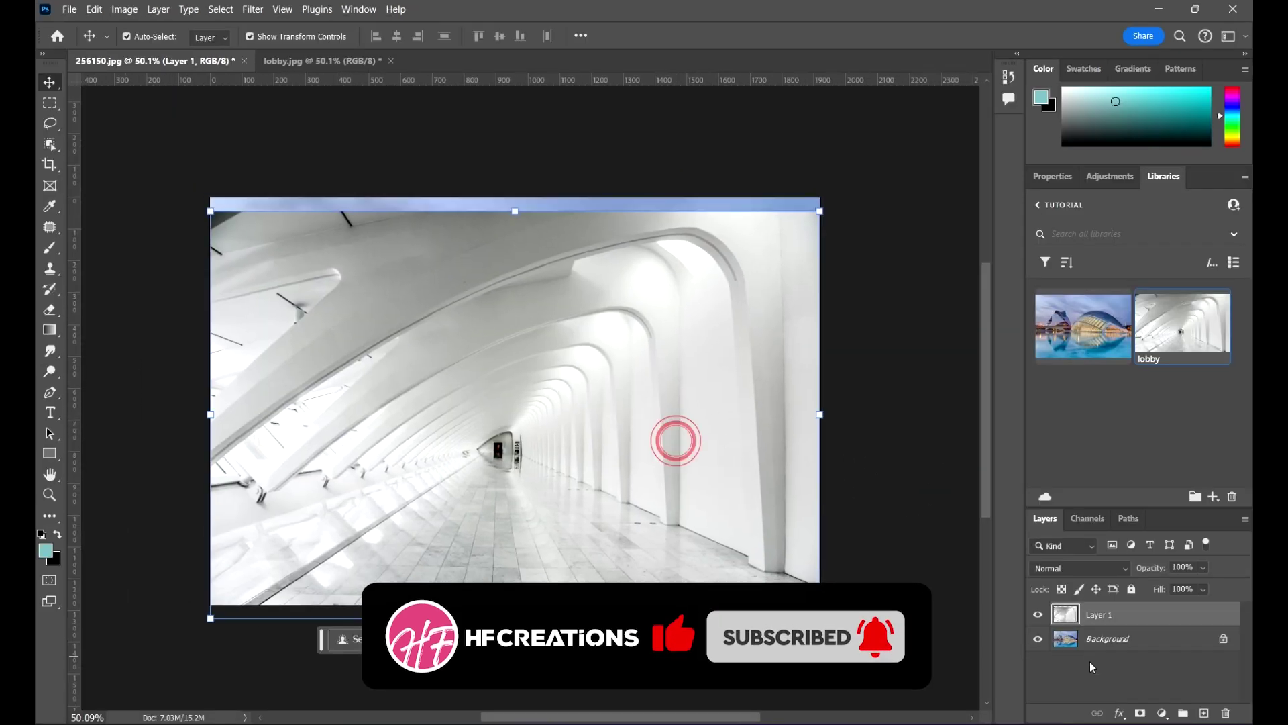
{"action": "left_click", "coordinate": [1040, 615]}
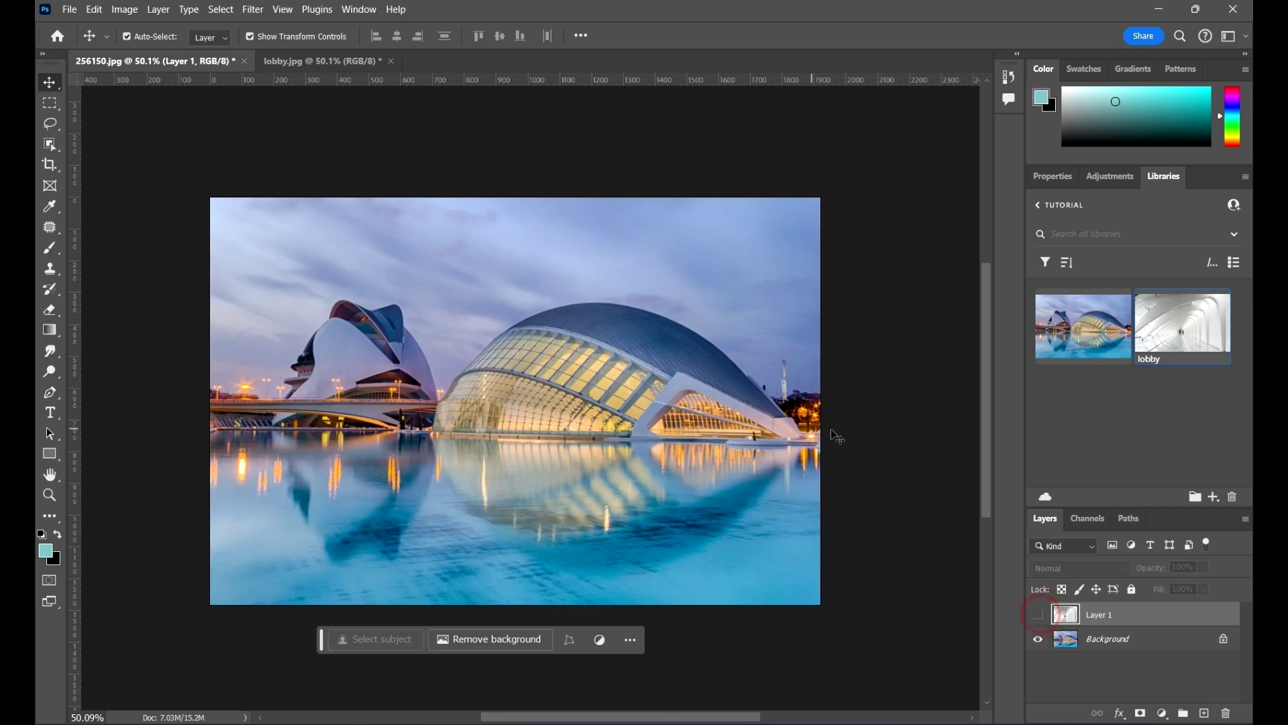
Draw a rectangle shape of about 228 × 205 px in the sky above the domed building
{"action": "scroll", "coordinate": [819, 483], "scroll_direction": "down", "scroll_amount": 2}
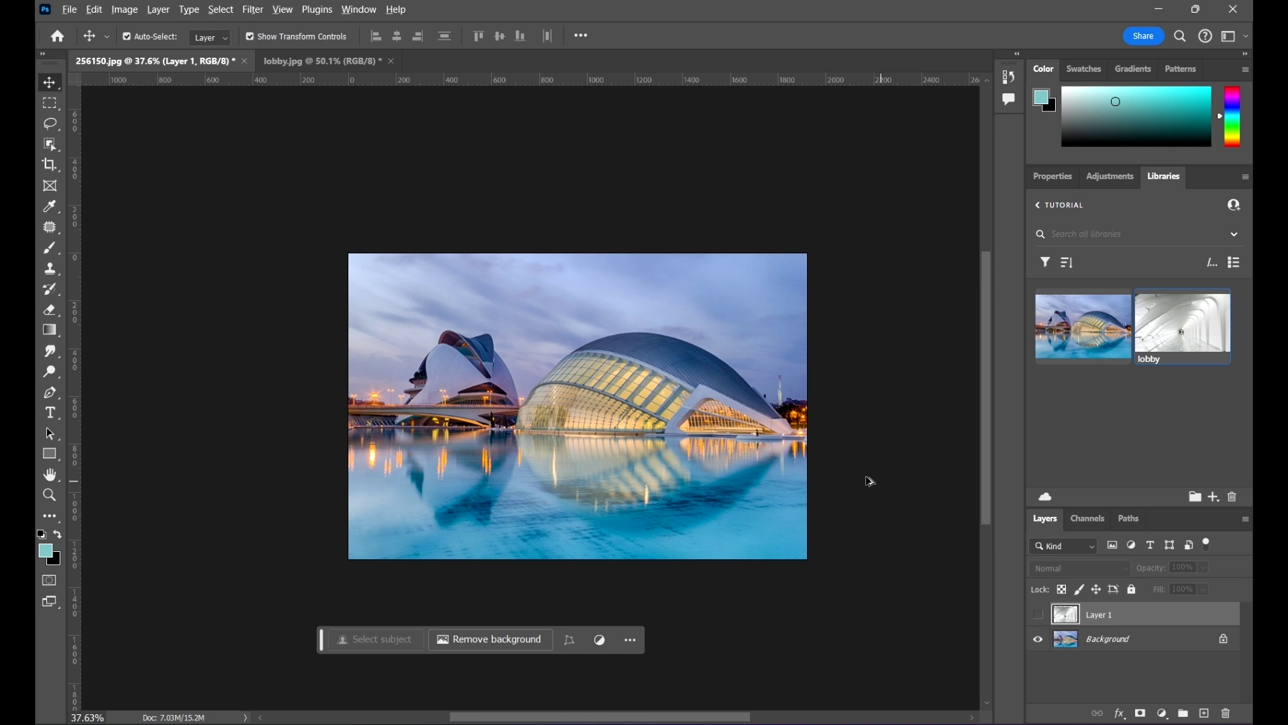
{"action": "scroll", "coordinate": [870, 481], "scroll_direction": "up", "scroll_amount": 1}
{"action": "left_click_drag", "start_coordinate": [856, 456], "coordinate": [788, 432]}
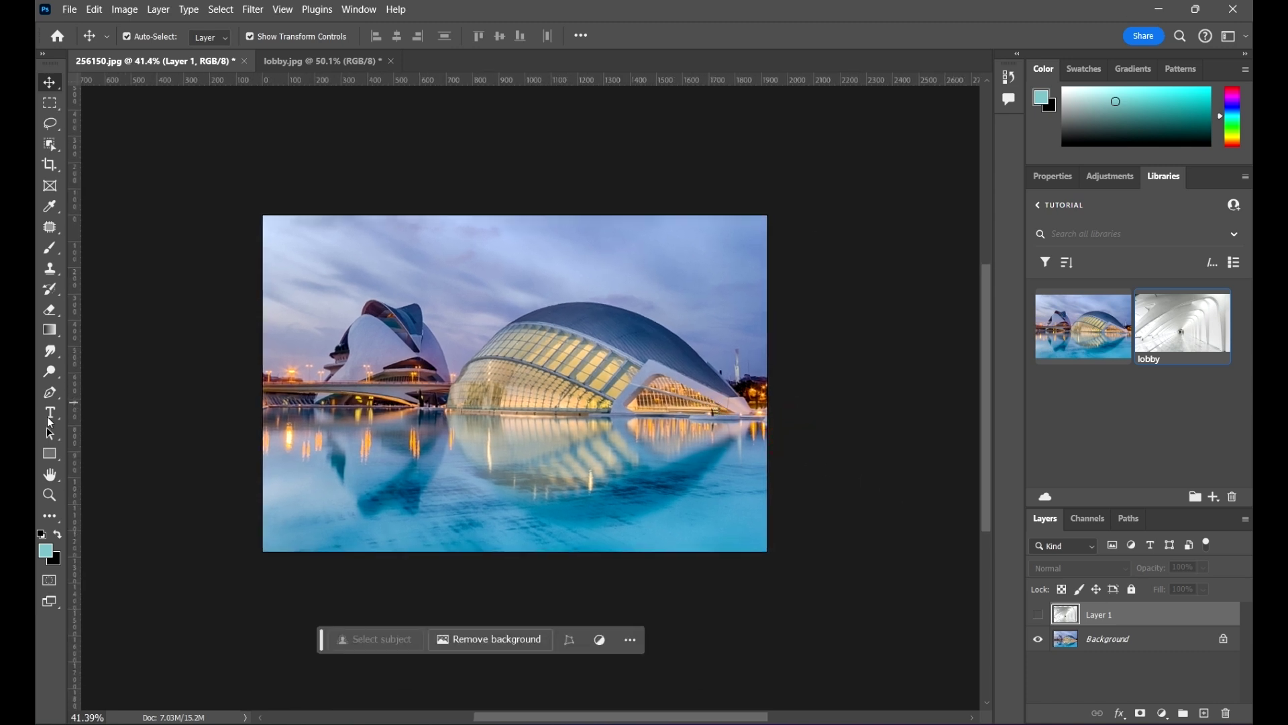
{"action": "left_click", "coordinate": [49, 451]}
{"action": "left_click_drag", "start_coordinate": [658, 258], "coordinate": [719, 312]}
{"action": "key", "text": "v"}
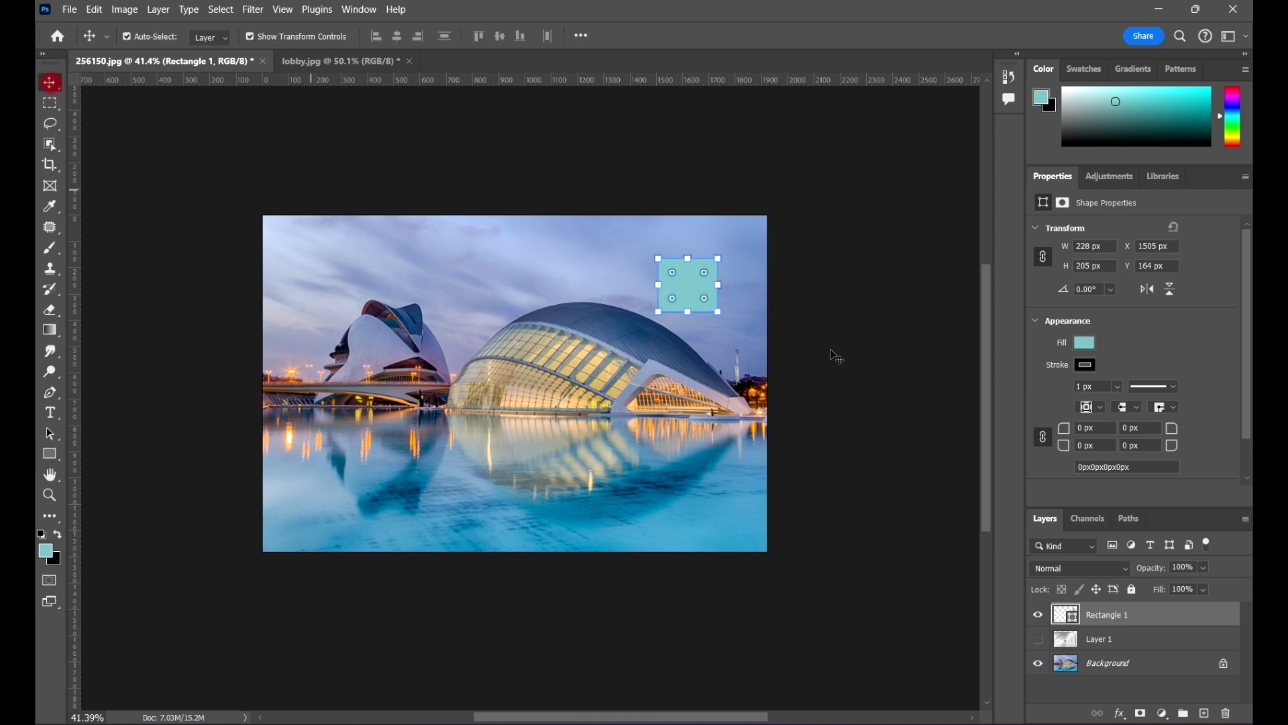
Change the rectangle's fill to the dark red #540000 from the recently used colors
{"action": "scroll", "coordinate": [883, 335], "scroll_direction": "down", "scroll_amount": 1}
{"action": "left_click", "coordinate": [1084, 344]}
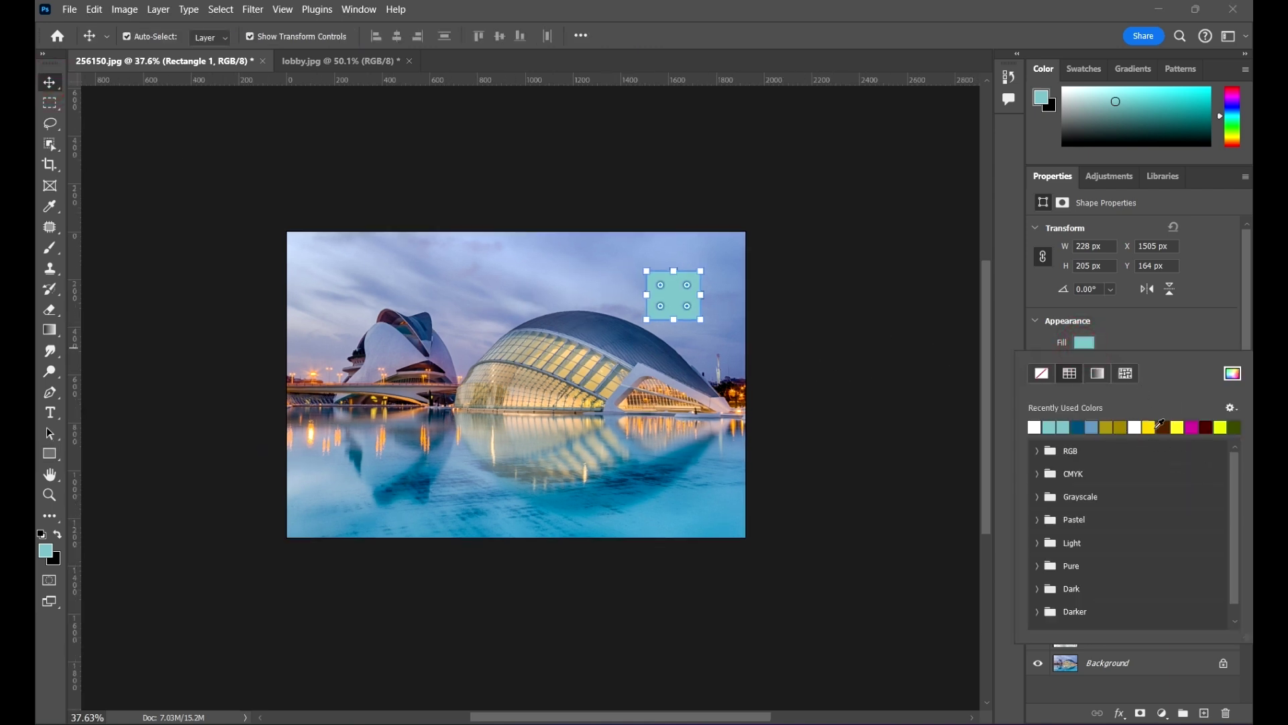
{"action": "left_click", "coordinate": [1205, 427]}
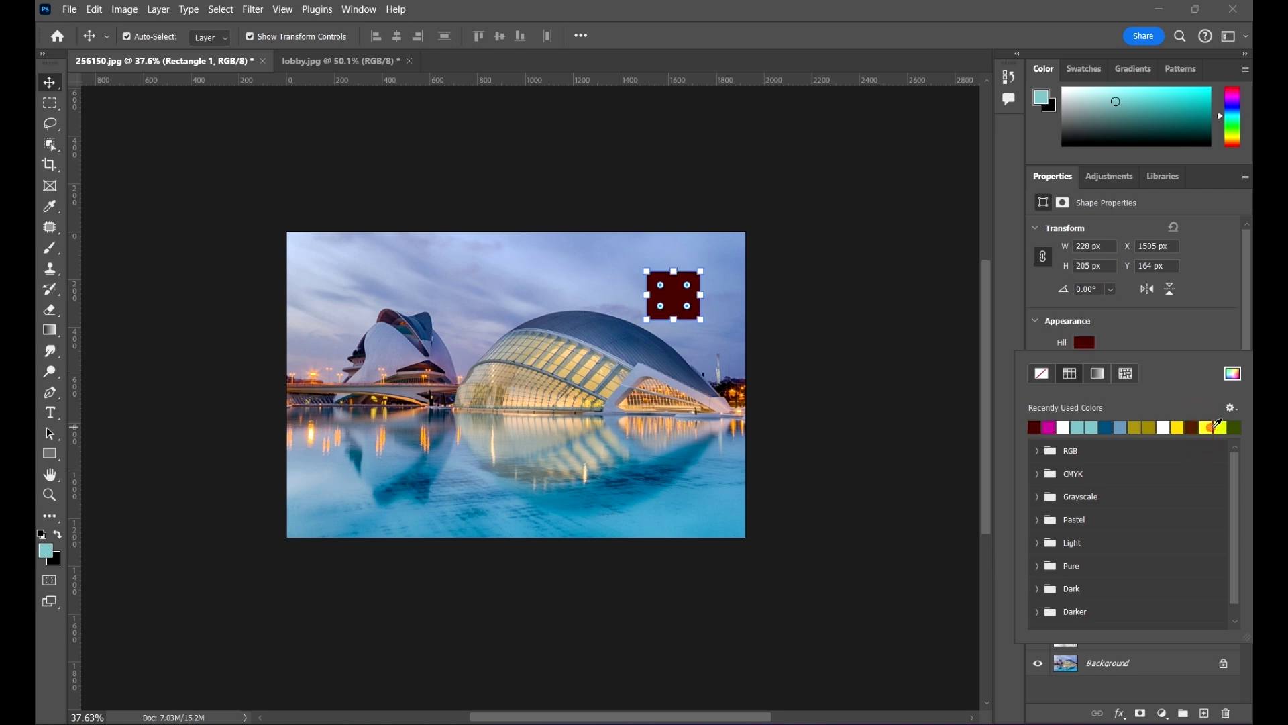
{"action": "left_click", "coordinate": [953, 372]}
{"action": "left_click", "coordinate": [671, 315]}
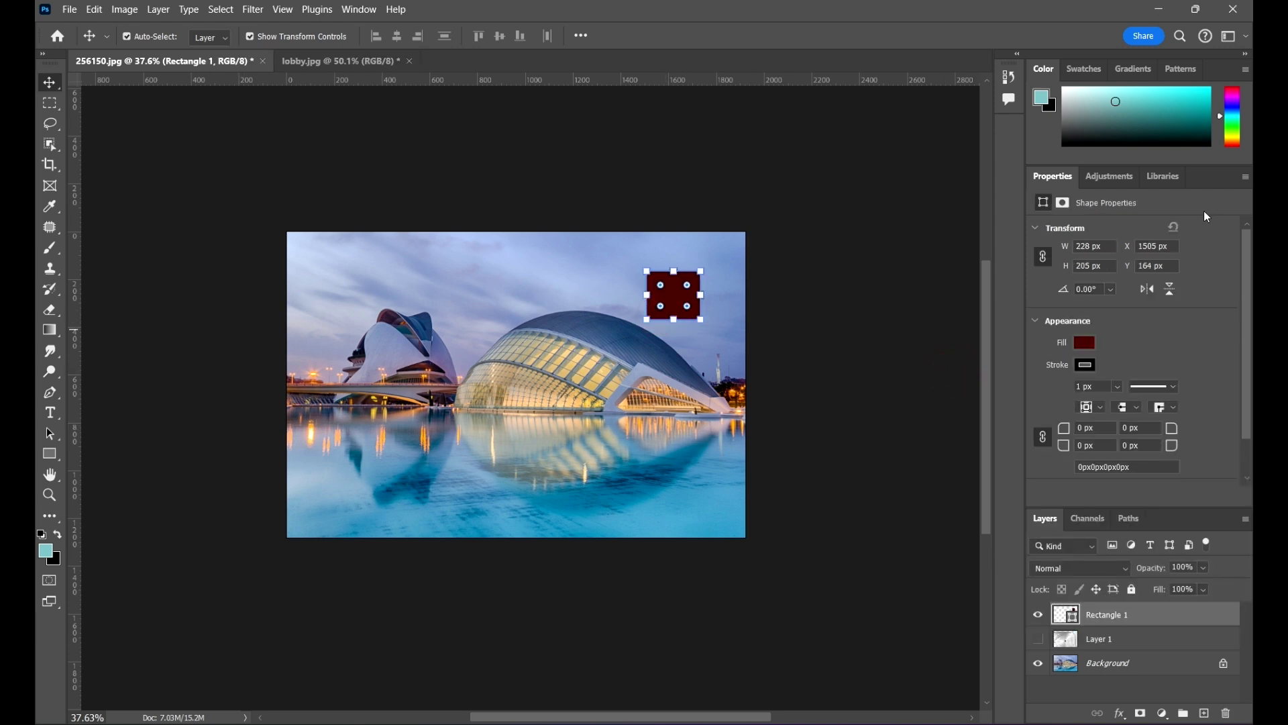
Add the rectangle's dark red fill color to the Tutorial library and deselect the shape
{"action": "left_click", "coordinate": [1162, 179]}
{"action": "left_click", "coordinate": [686, 307]}
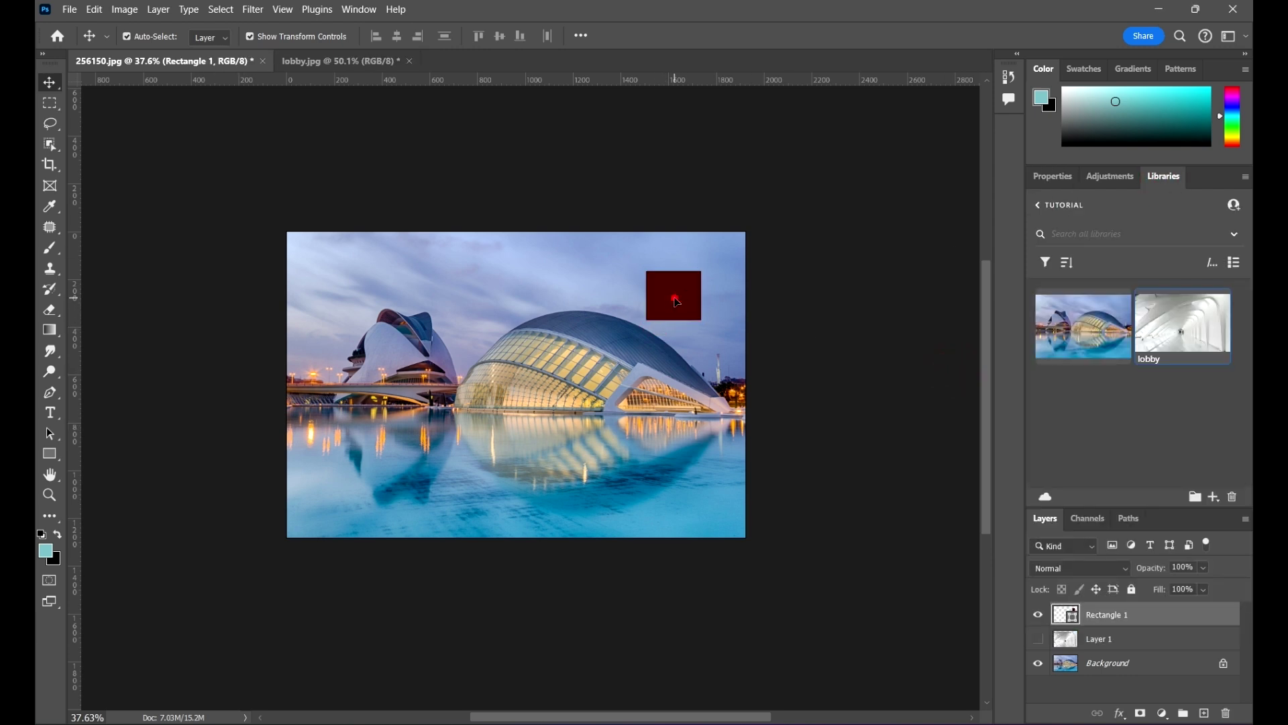
{"action": "left_click", "coordinate": [1215, 497]}
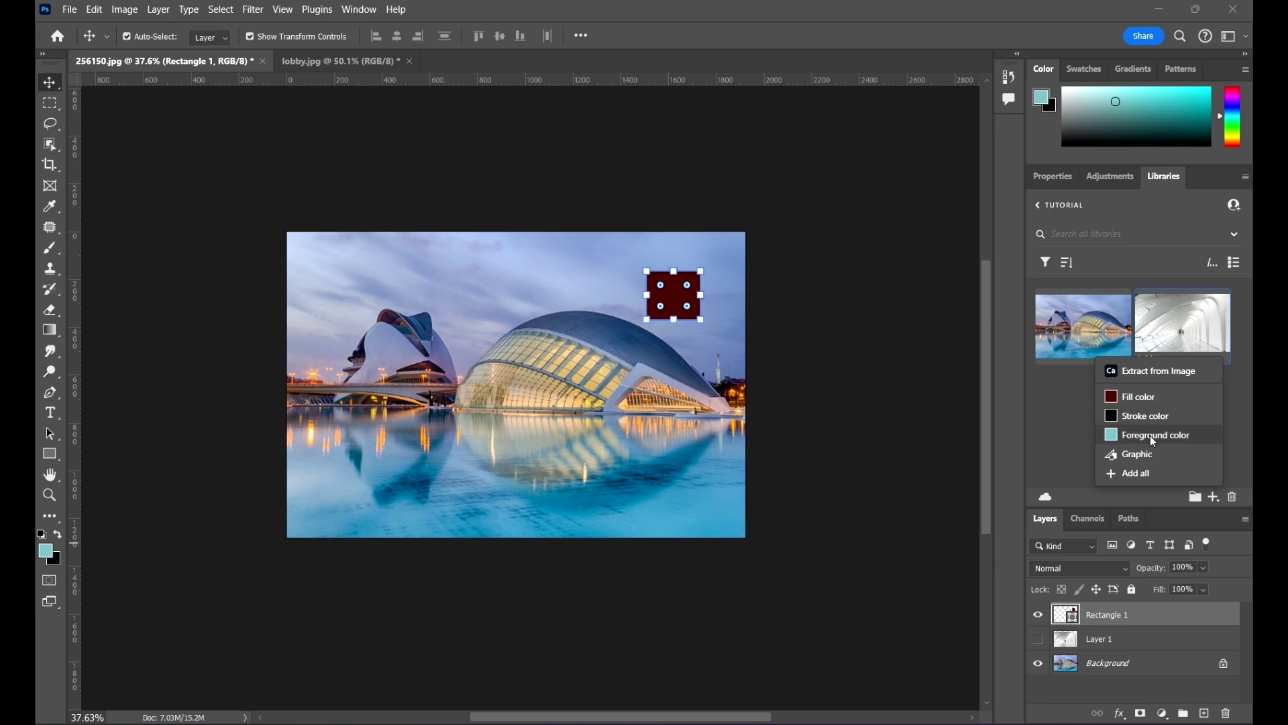
{"action": "left_click", "coordinate": [1151, 397]}
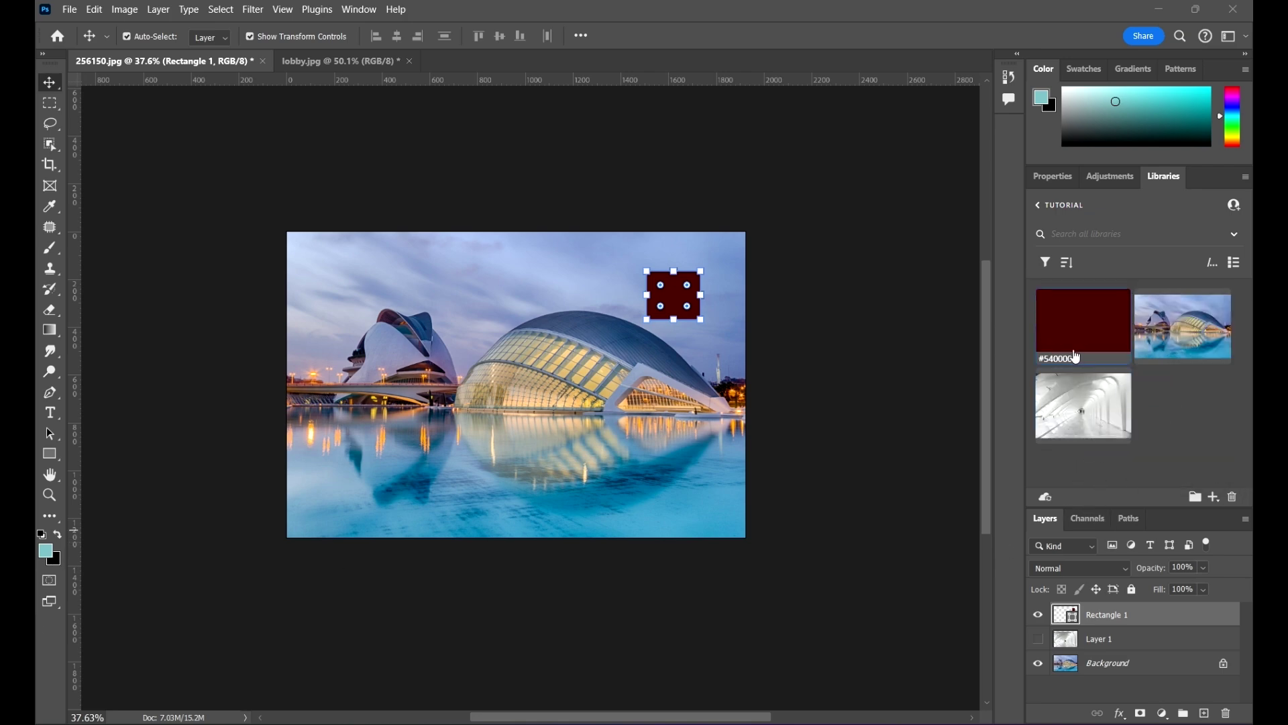
{"action": "left_click", "coordinate": [862, 402]}
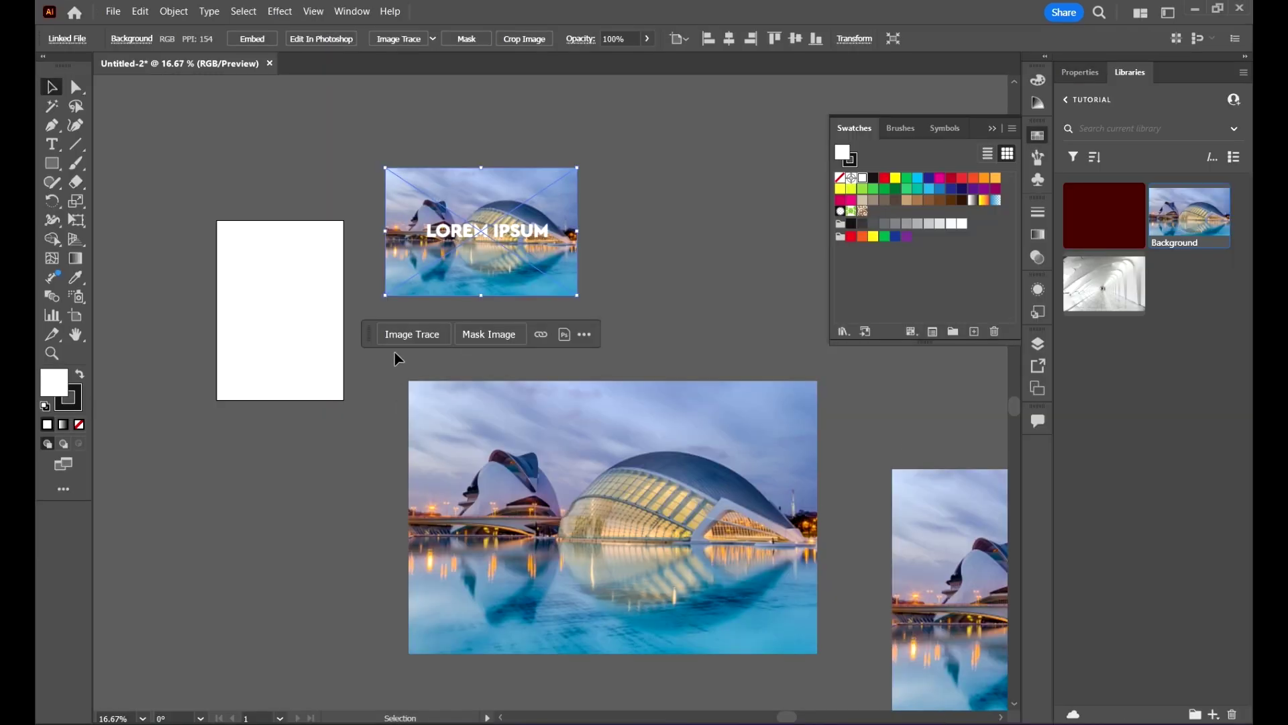
Switch to Illustrator and draw a white rectangle to the right of the Lorem Ipsum image
{"action": "left_click", "coordinate": [167, 497]}
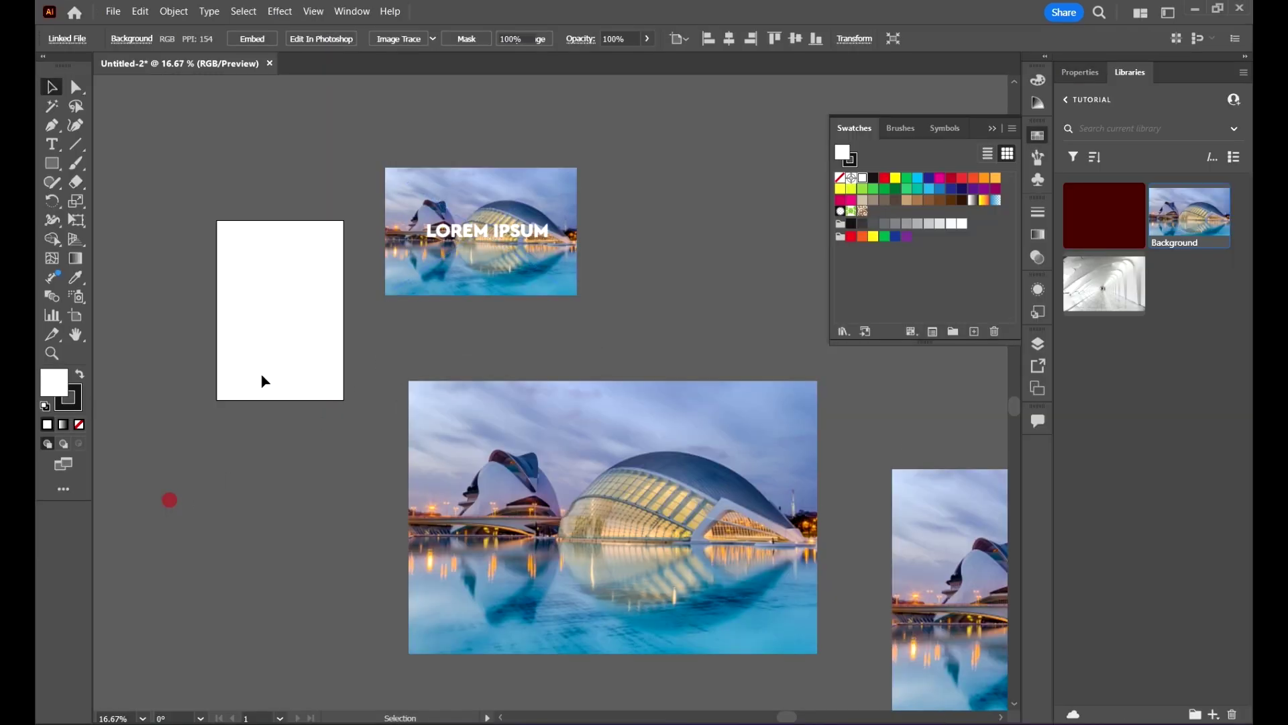
{"action": "left_click", "coordinate": [296, 308]}
{"action": "left_click", "coordinate": [51, 163]}
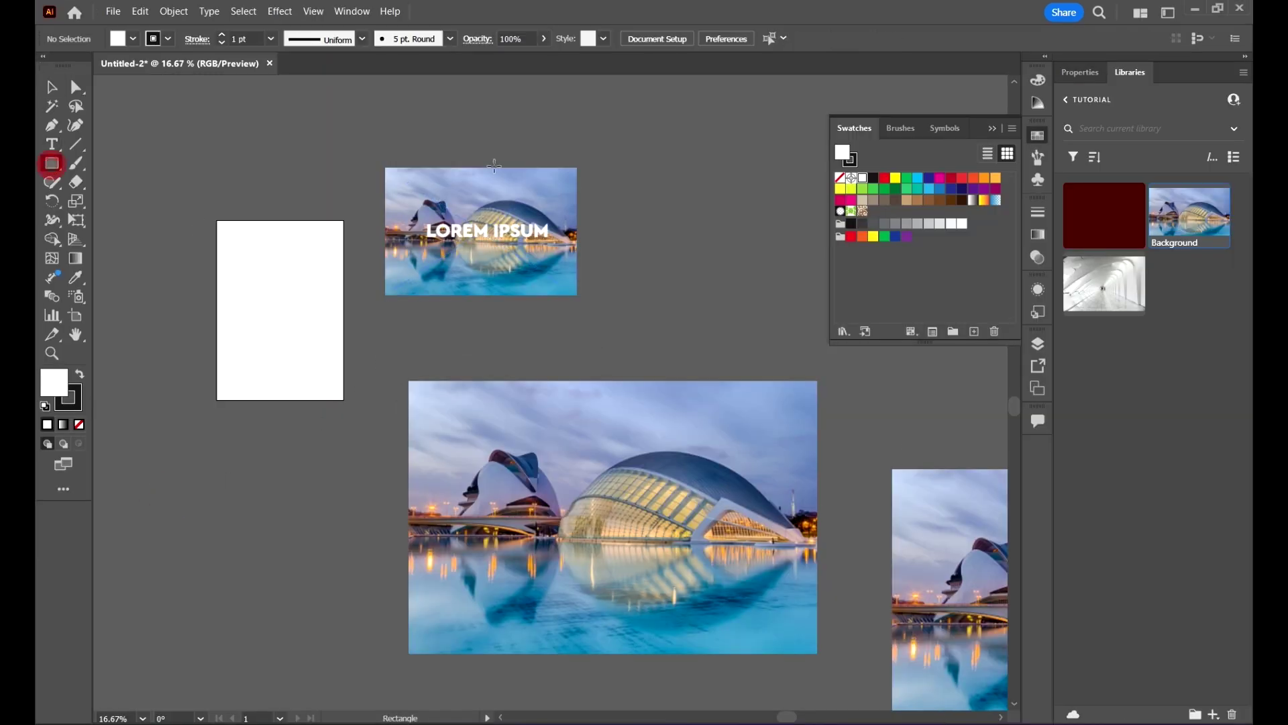
{"action": "left_click_drag", "start_coordinate": [689, 164], "coordinate": [806, 254]}
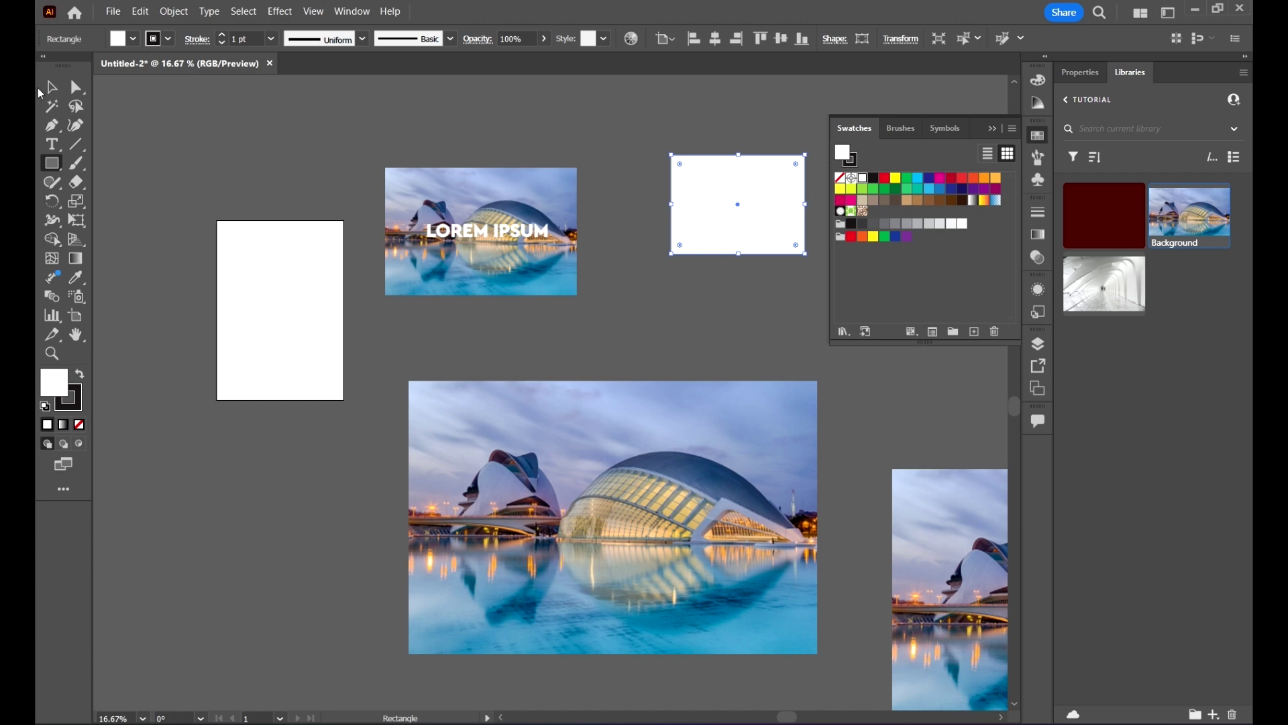
Fill the new rectangle with the dark red #540000 color from the Tutorial library and deselect it
{"action": "left_click", "coordinate": [51, 88]}
{"action": "left_click_drag", "start_coordinate": [684, 354], "coordinate": [461, 396]}
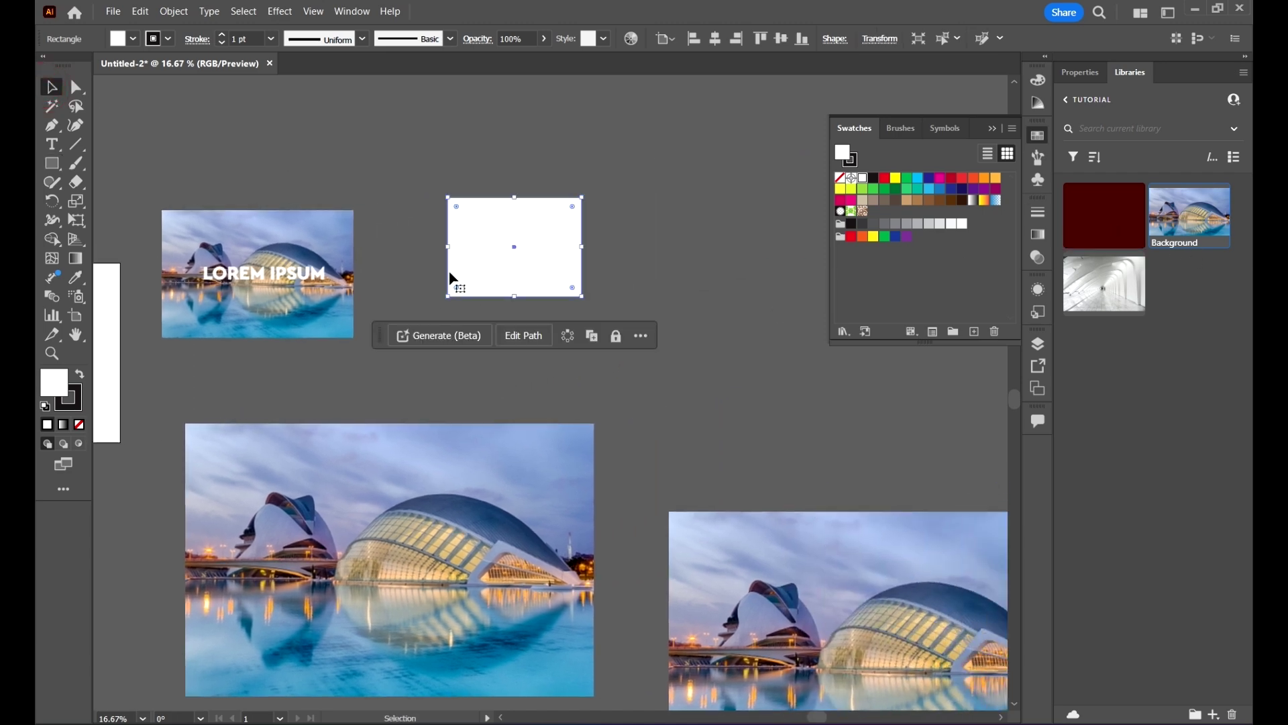
{"action": "left_click", "coordinate": [1104, 208]}
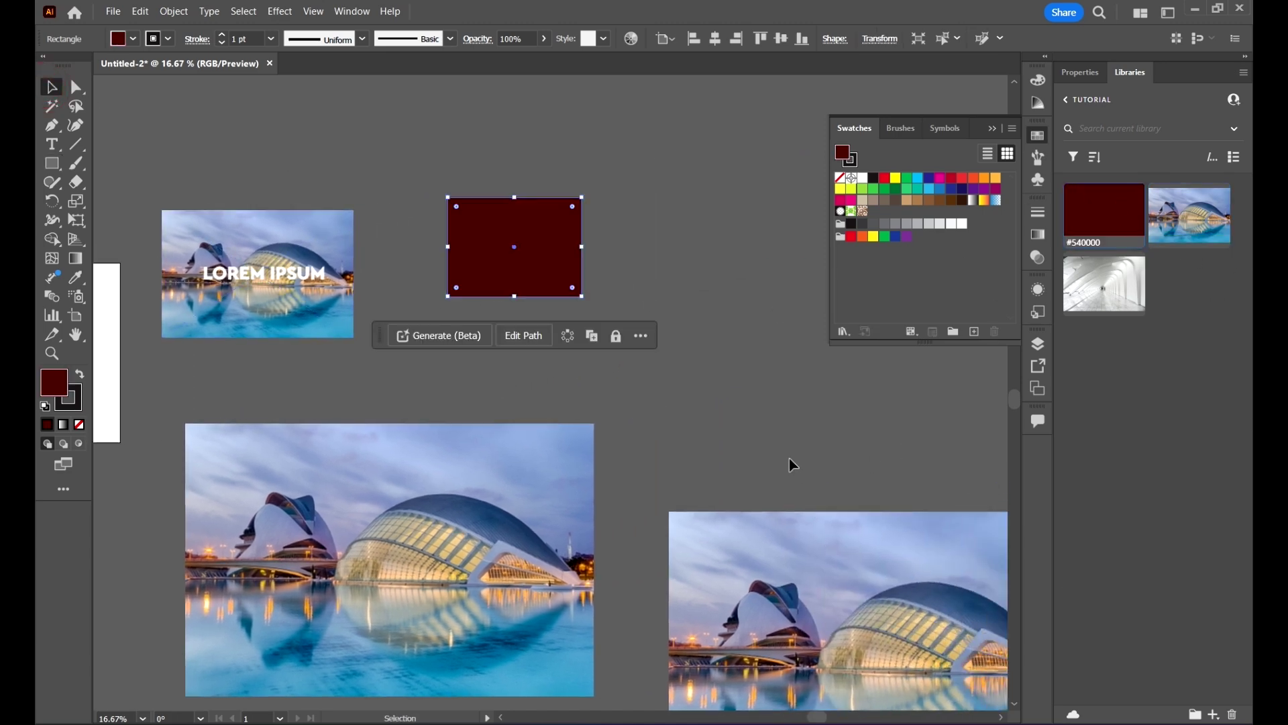
{"action": "left_click", "coordinate": [767, 445]}
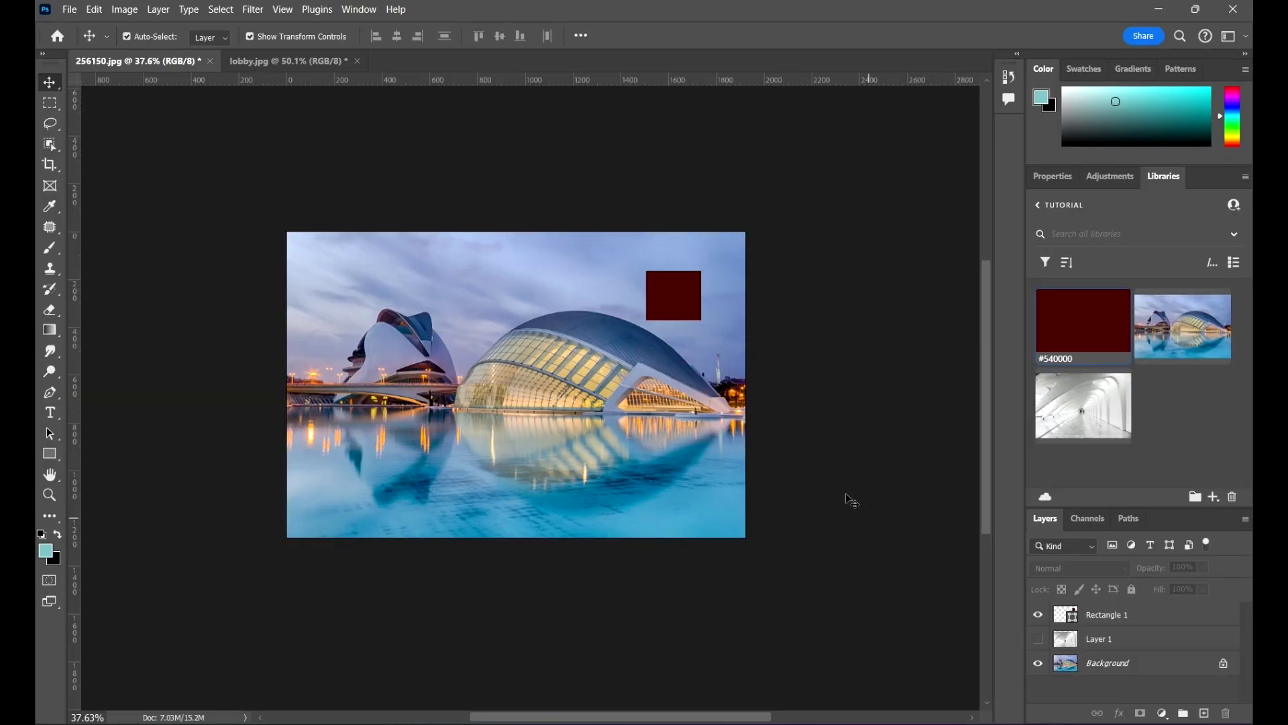
Back in Photoshop, sample the light blue #99AFD8 from the sky and add this foreground color to the Tutorial library
{"action": "left_click", "coordinate": [846, 495]}
{"action": "left_click", "coordinate": [50, 206]}
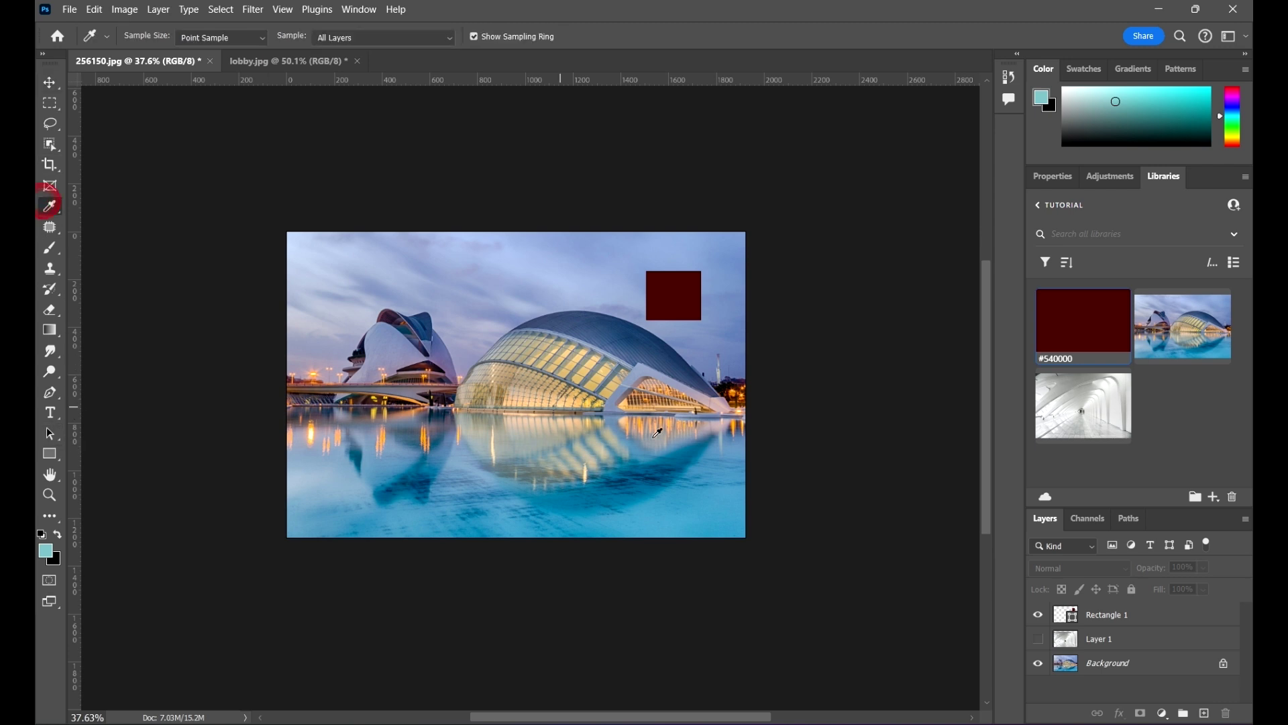
{"action": "left_click", "coordinate": [589, 284]}
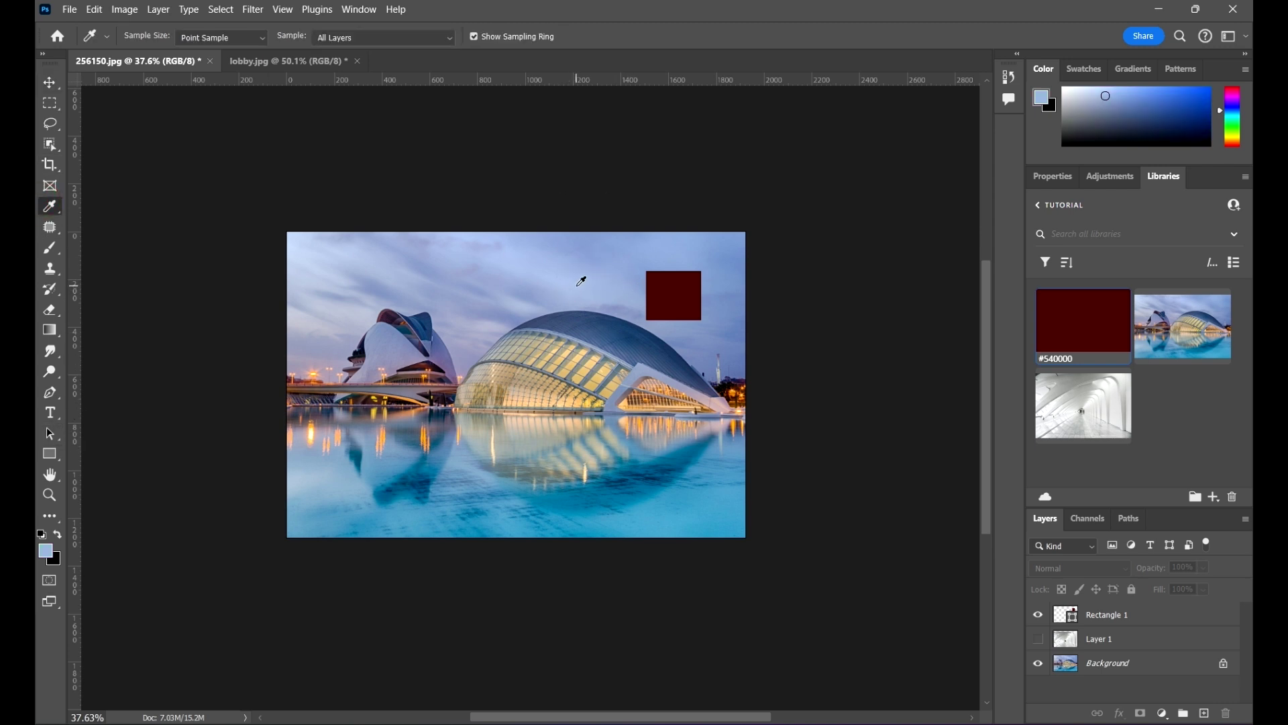
{"action": "left_click", "coordinate": [1210, 495]}
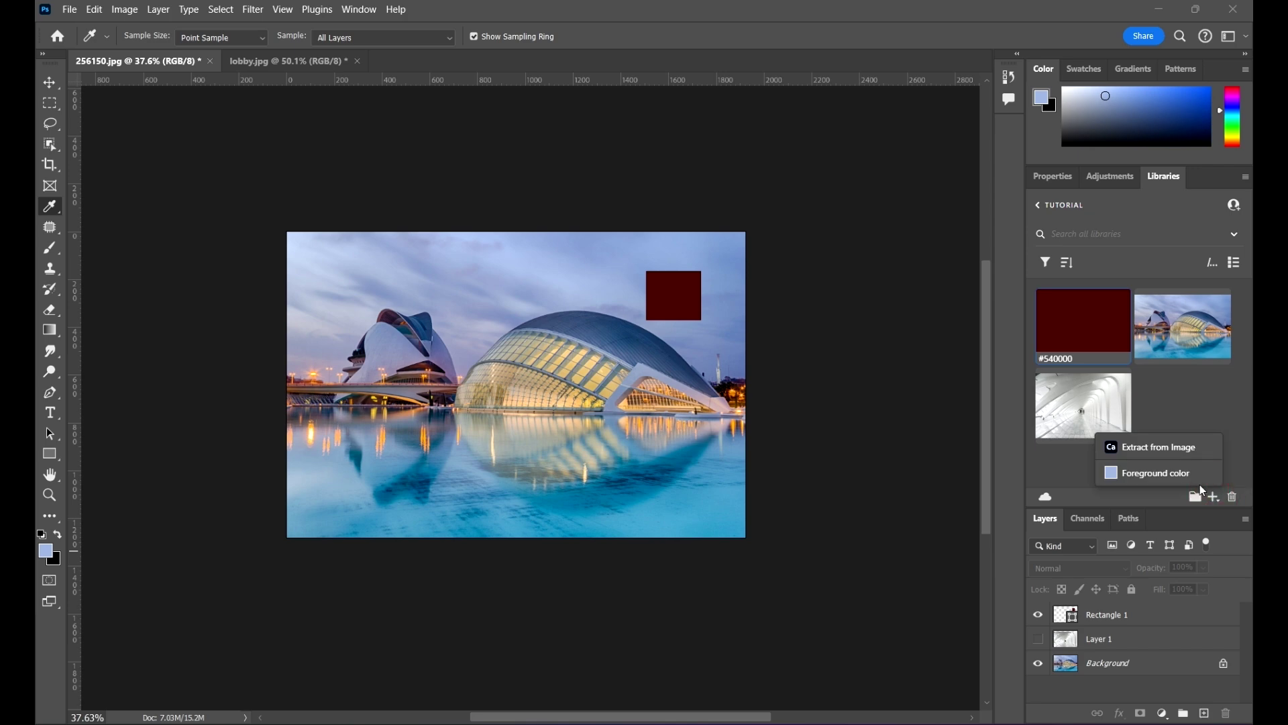
{"action": "left_click", "coordinate": [1173, 471]}
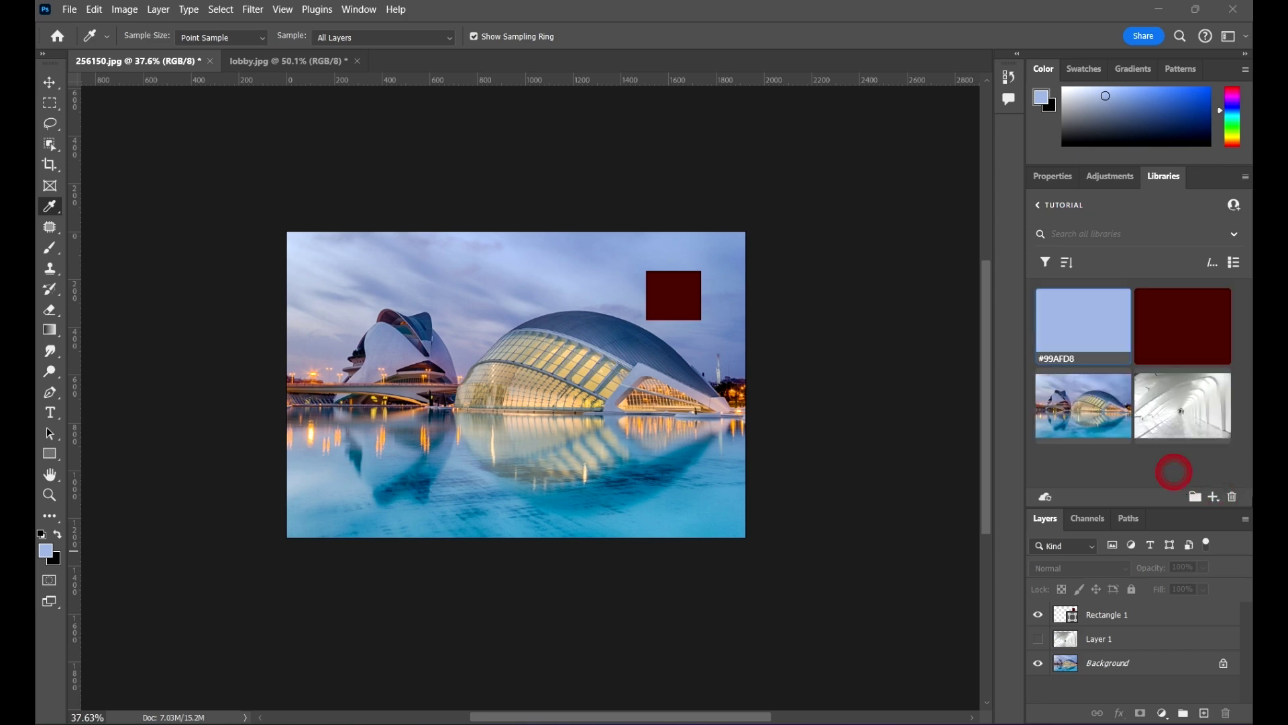
Sample the deep blue #016D9E from the water and add it to the Tutorial library as a color
{"action": "left_click", "coordinate": [652, 486]}
{"action": "left_click", "coordinate": [1214, 496]}
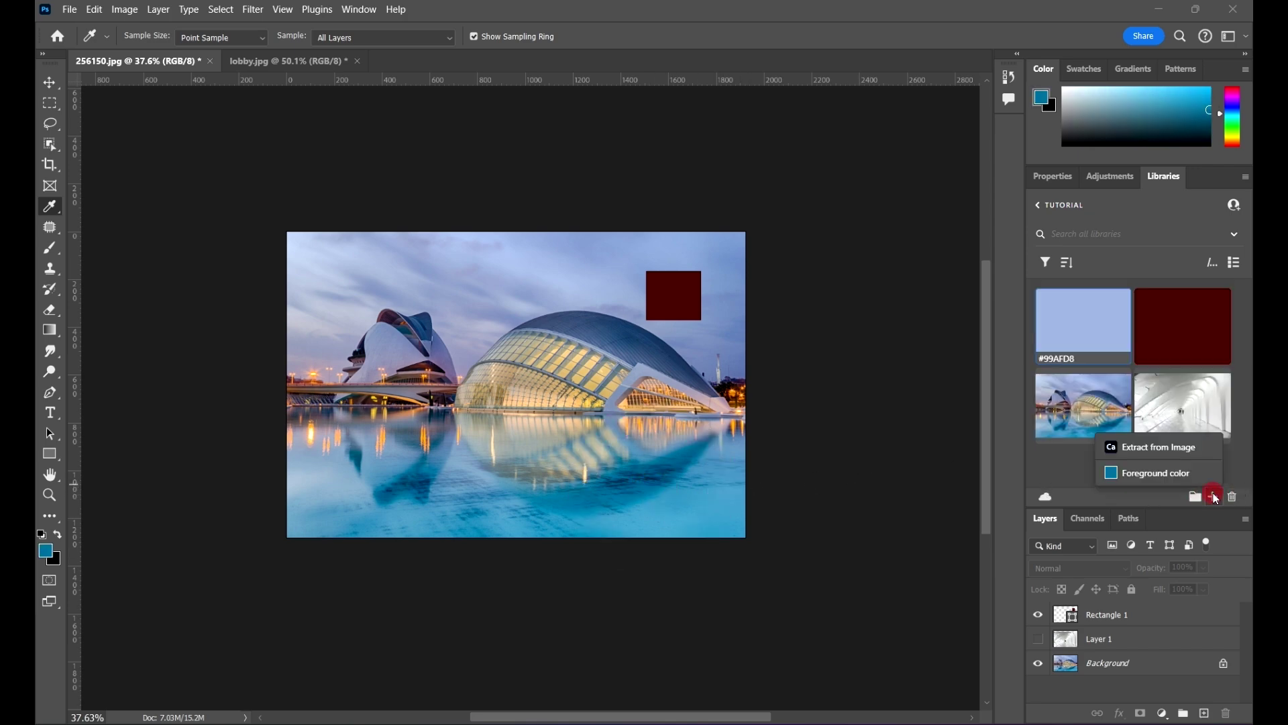
{"action": "left_click", "coordinate": [1134, 479]}
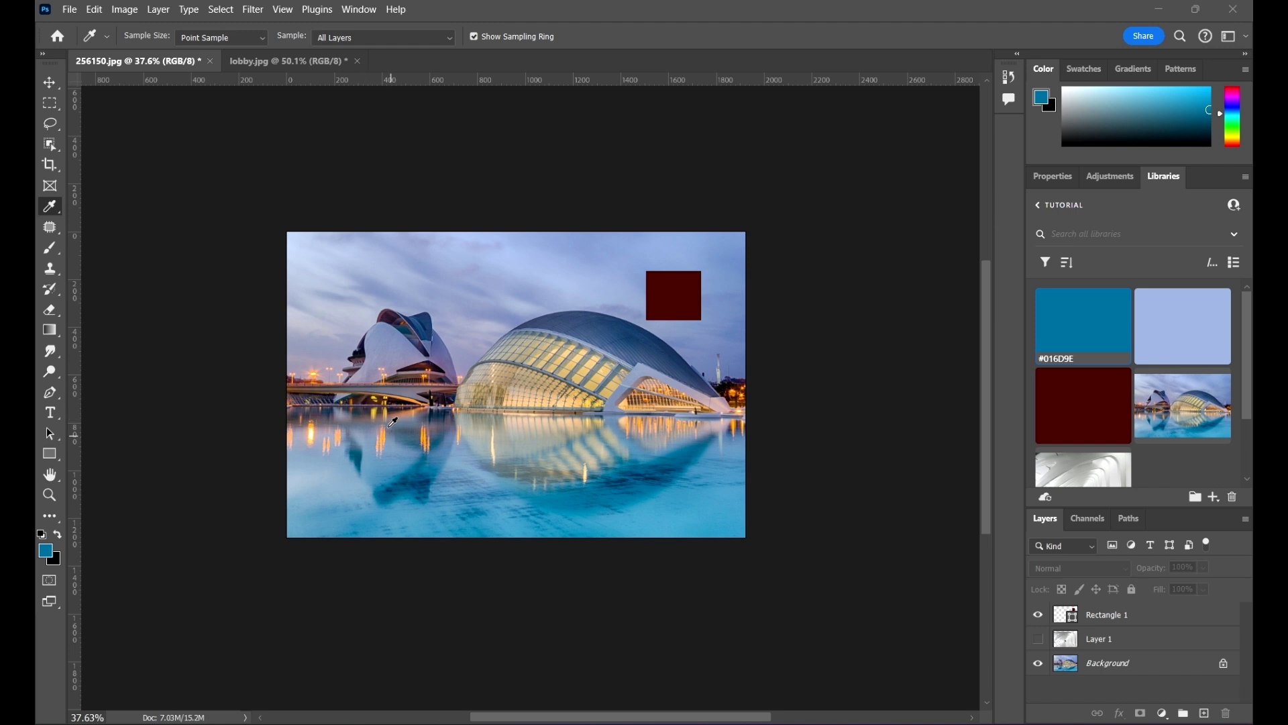
Sample the golden #BF9200 from the lights beneath the bridge and add it to the Tutorial library
{"action": "left_click", "coordinate": [387, 398]}
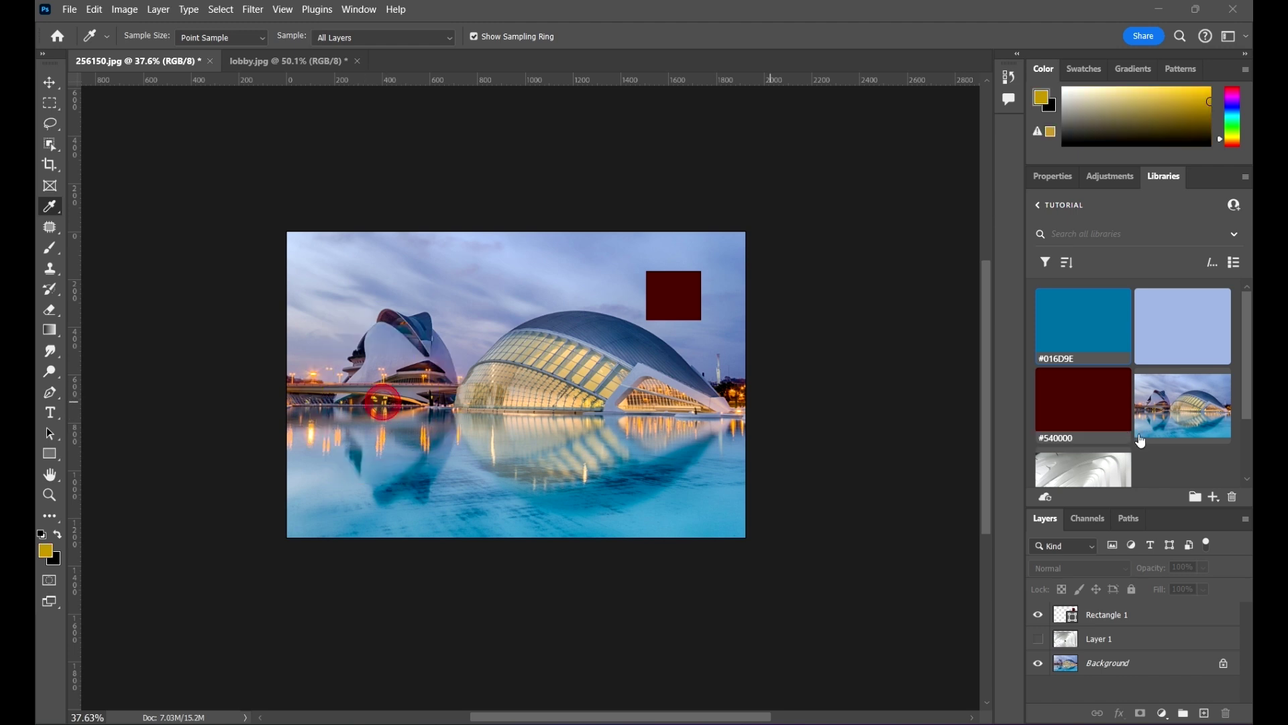
{"action": "left_click", "coordinate": [1214, 497]}
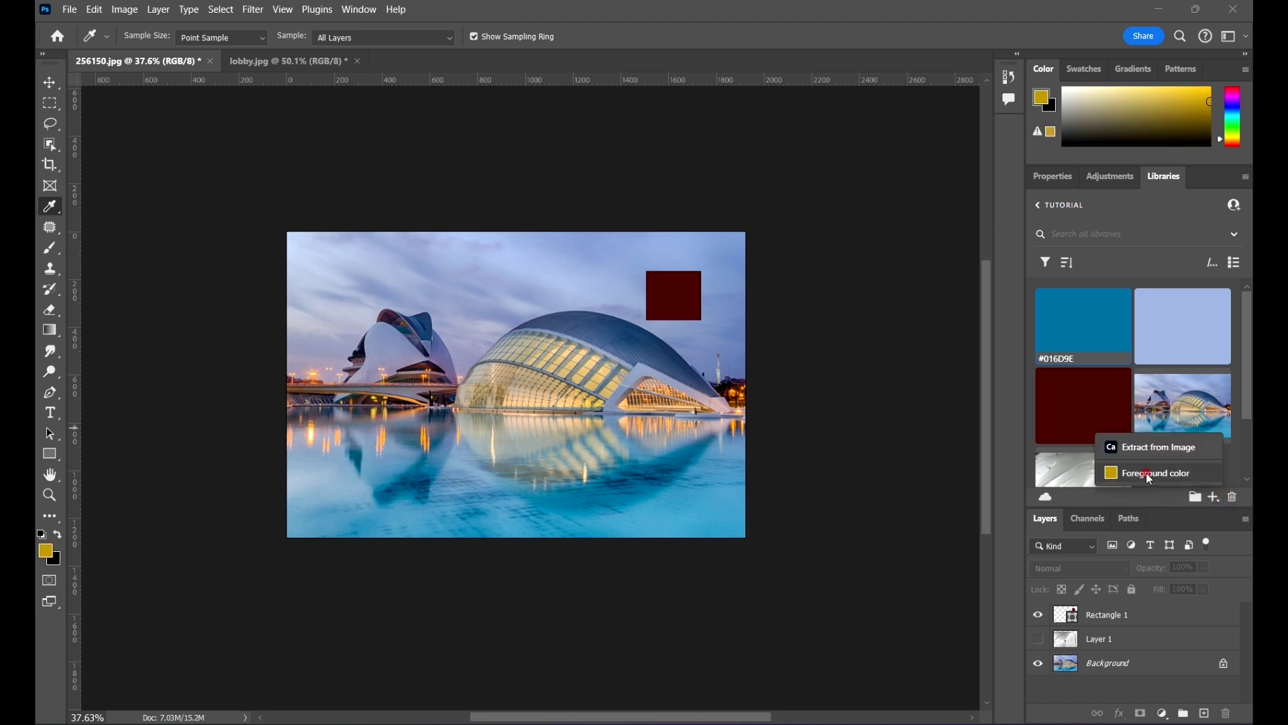
{"action": "left_click", "coordinate": [1159, 474]}
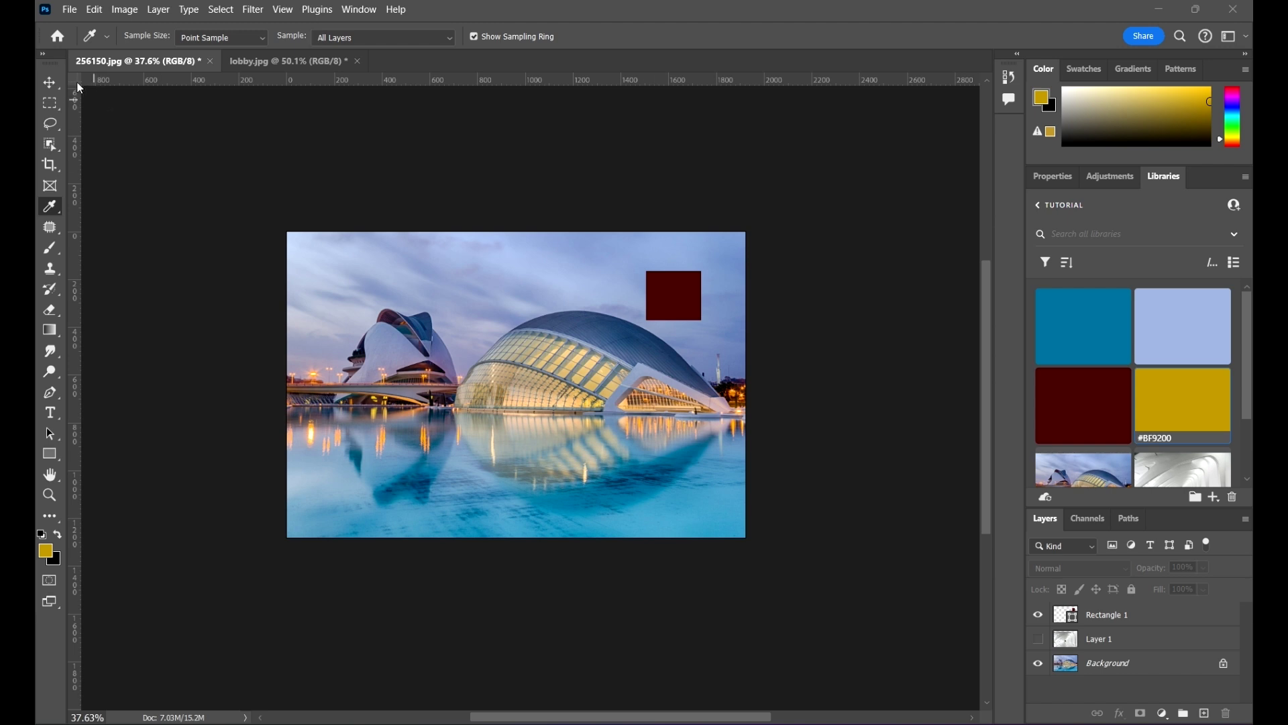
Move the dark red rectangle closer to the building image's upper-right corner
{"action": "left_click", "coordinate": [50, 82]}
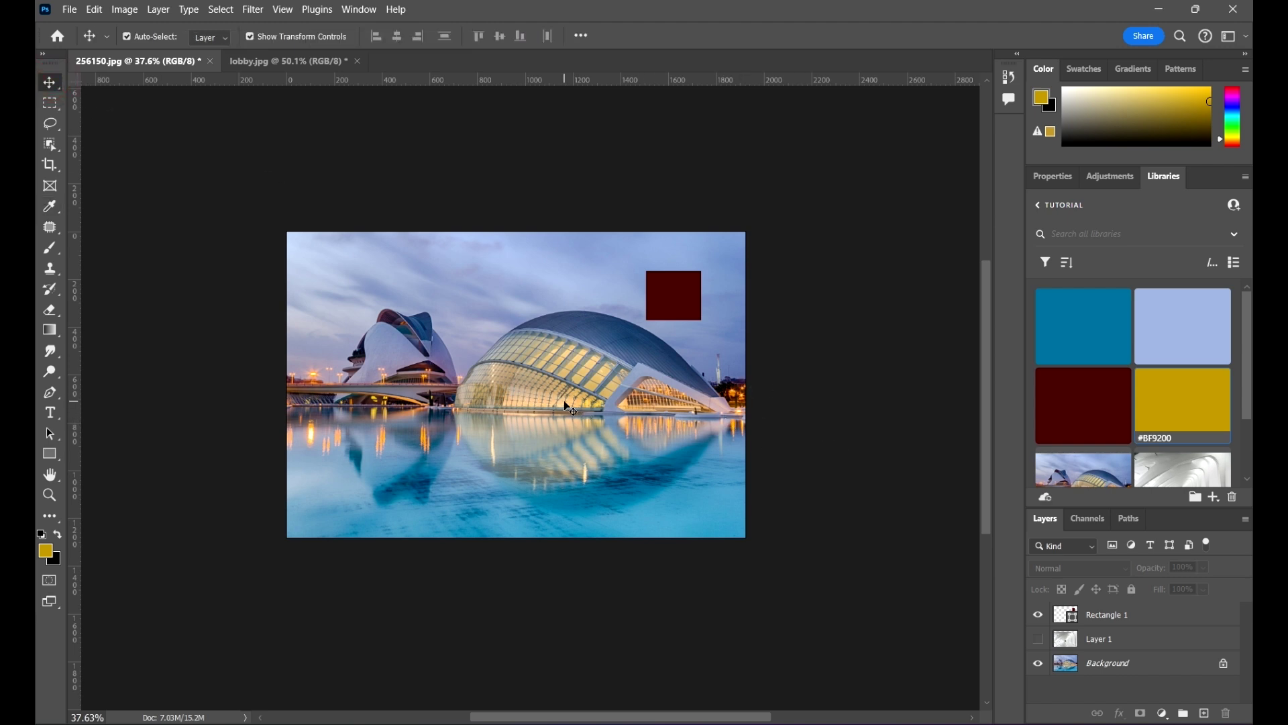
{"action": "scroll", "coordinate": [609, 400], "scroll_direction": "up", "scroll_amount": 1}
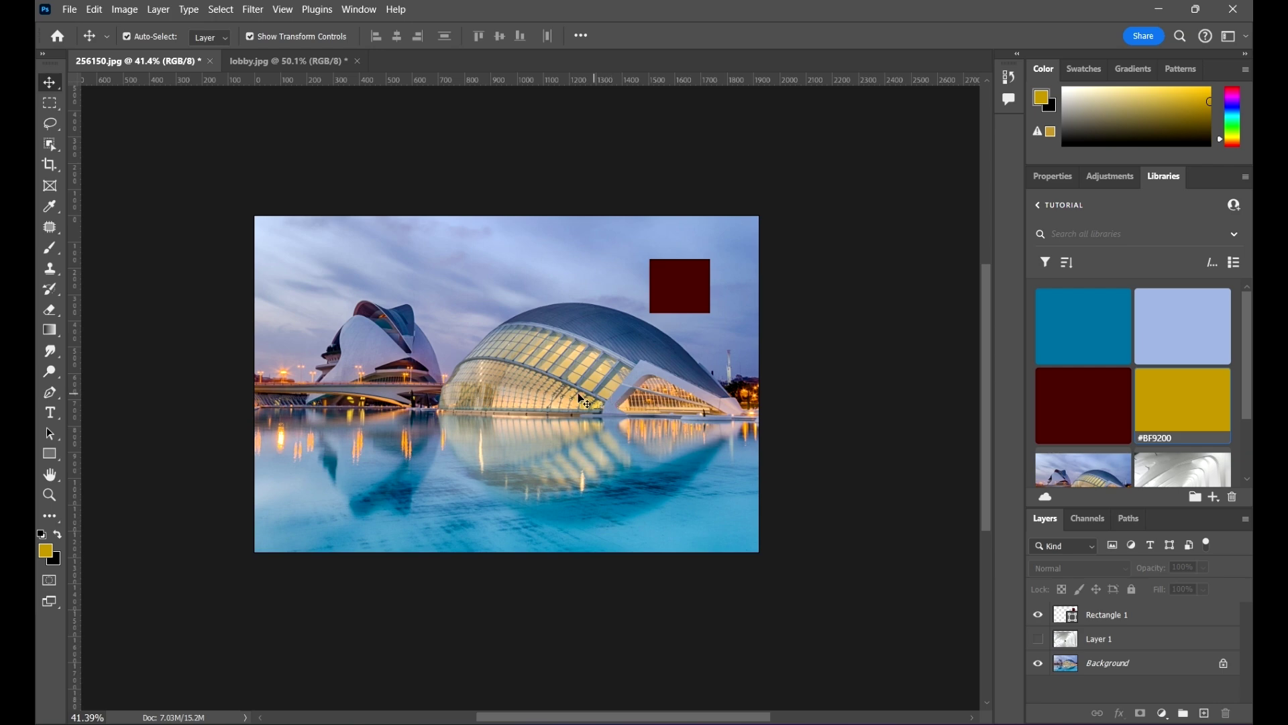
{"action": "scroll", "coordinate": [549, 401], "scroll_direction": "up", "scroll_amount": 2}
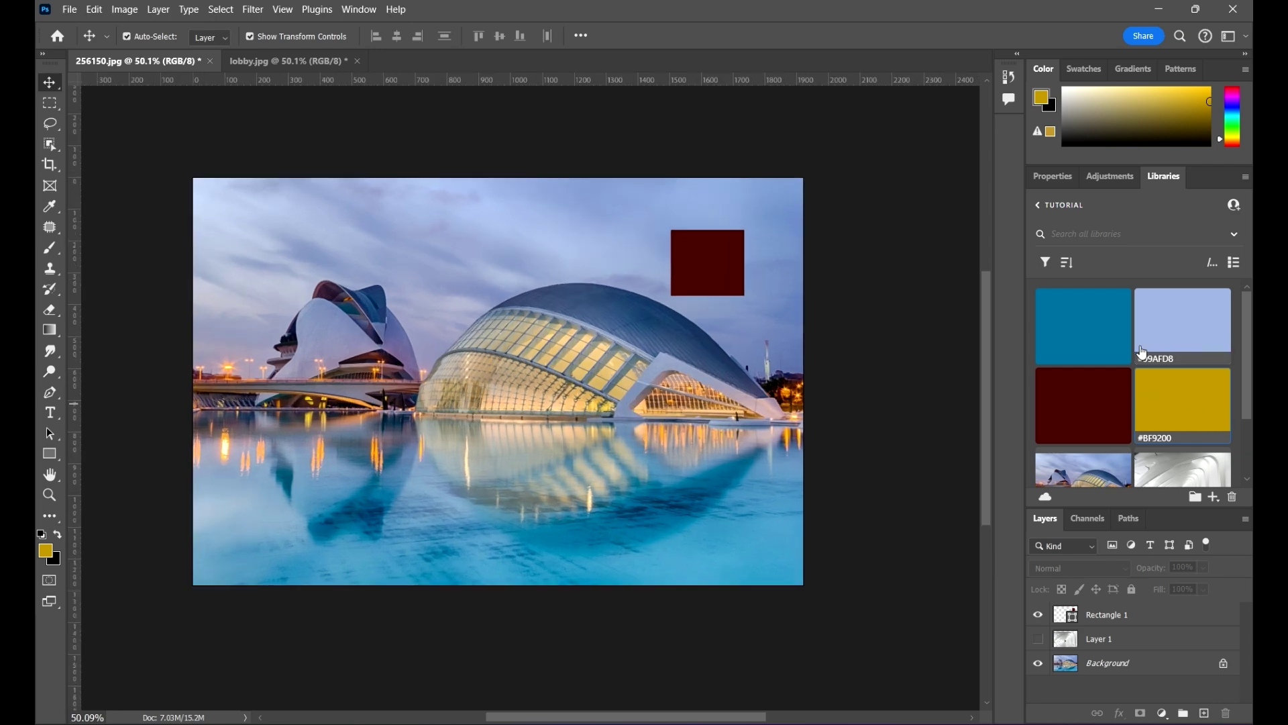
{"action": "scroll", "coordinate": [1186, 379], "scroll_direction": "down", "scroll_amount": 2}
{"action": "scroll", "coordinate": [1186, 380], "scroll_direction": "up", "scroll_amount": 2}
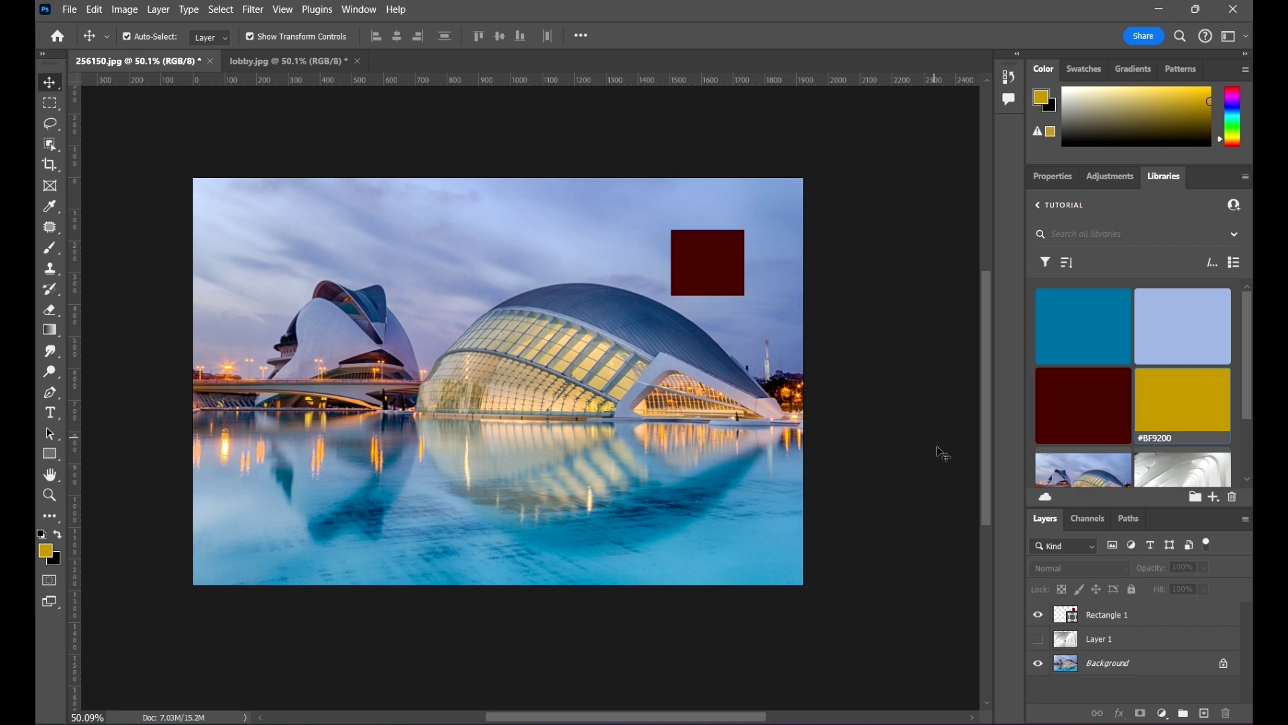
{"action": "left_click_drag", "start_coordinate": [753, 433], "coordinate": [779, 400]}
{"action": "scroll", "coordinate": [626, 236], "scroll_direction": "up", "scroll_amount": 1}
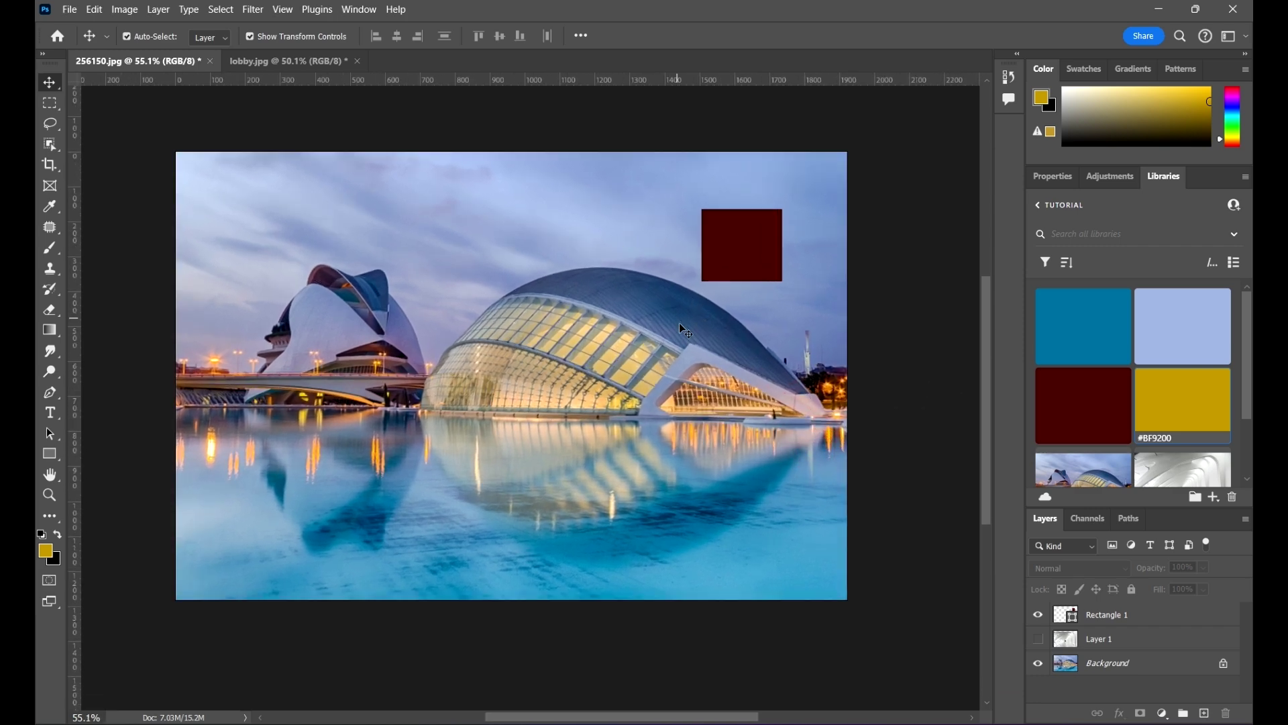
{"action": "scroll", "coordinate": [679, 323], "scroll_direction": "up", "scroll_amount": 1}
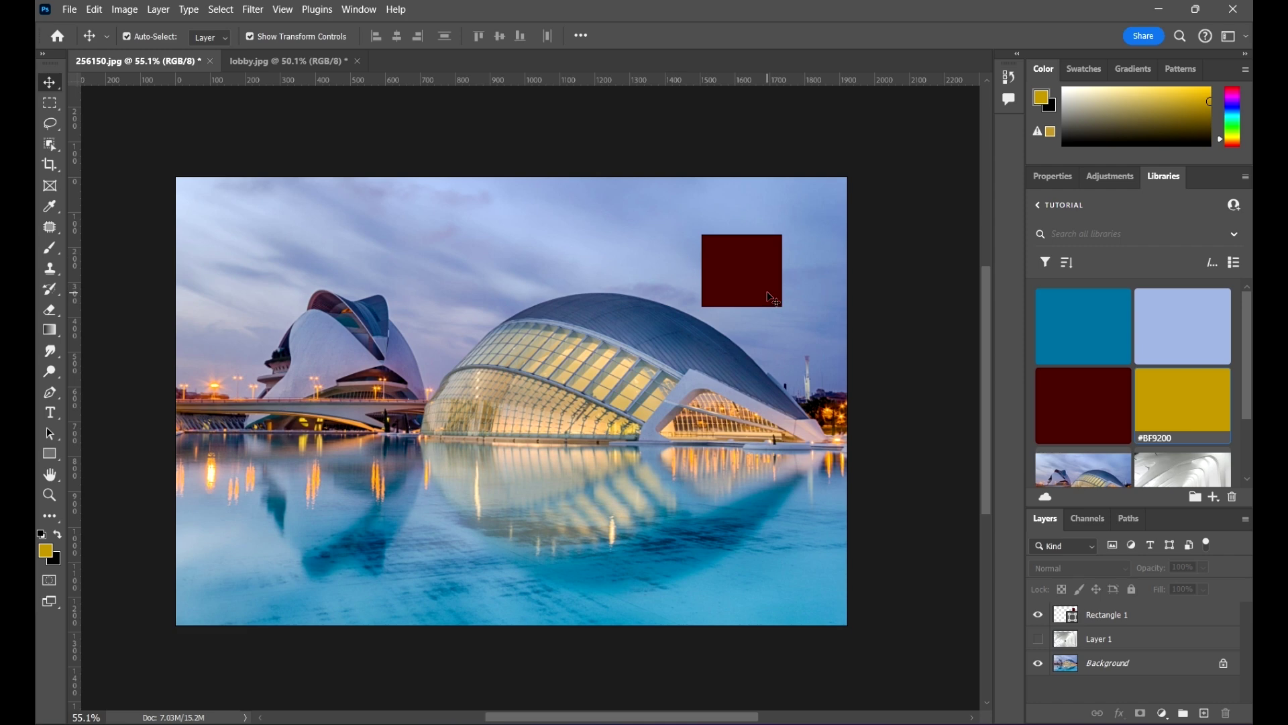
{"action": "left_click_drag", "start_coordinate": [772, 297], "coordinate": [803, 263]}
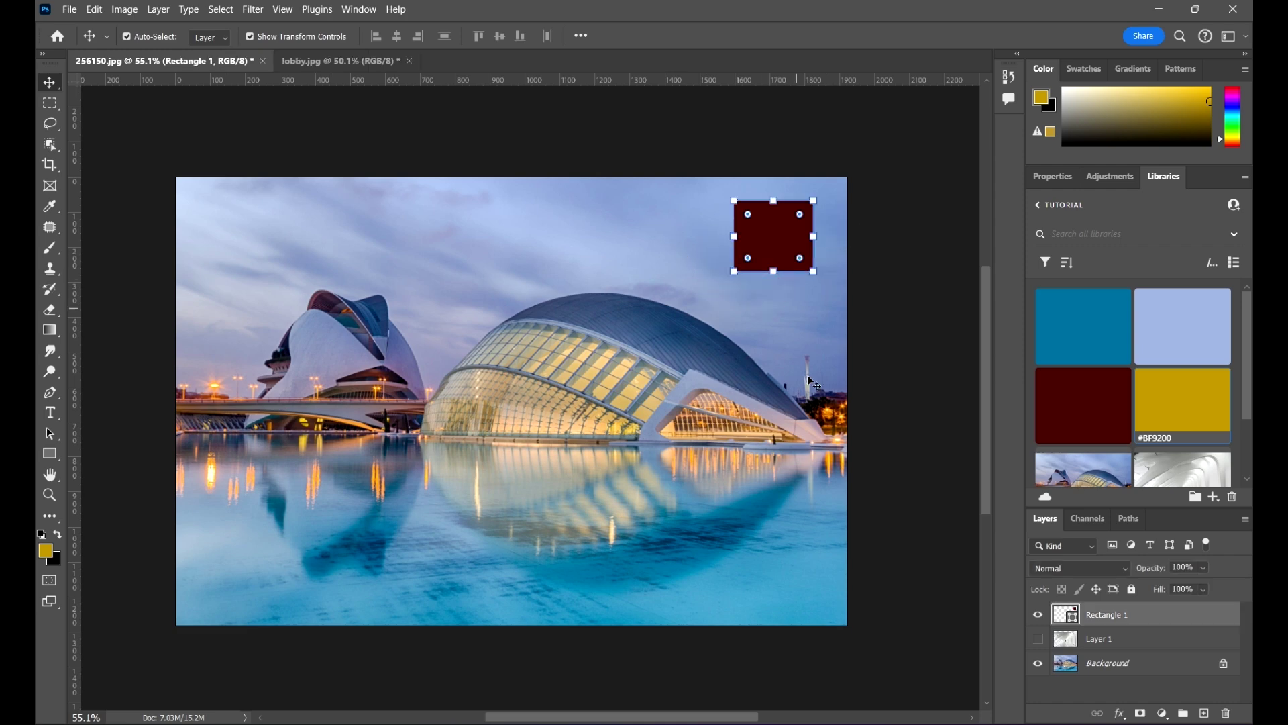
Add a "Lorem Ipsum" point text to the building image, enlarge it to about 206 pt and place it across the buildings
{"action": "left_click", "coordinate": [50, 411]}
{"action": "left_click", "coordinate": [340, 289]}
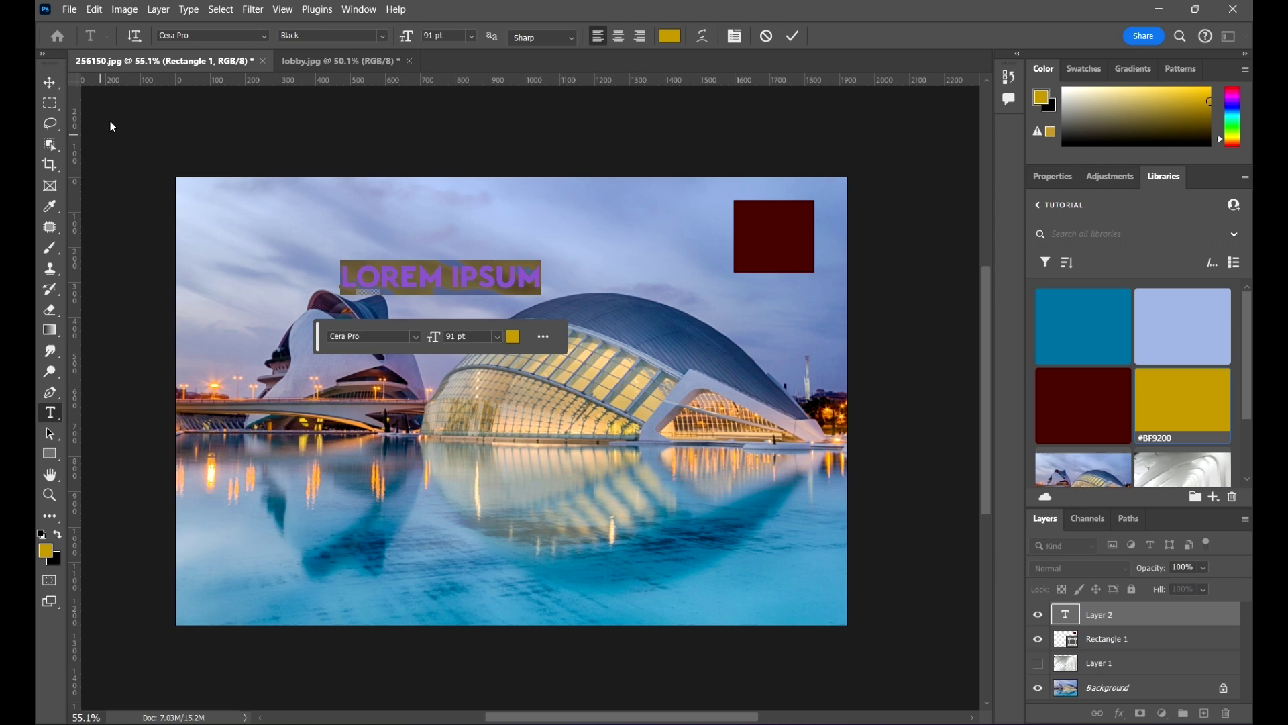
{"action": "left_click", "coordinate": [50, 82]}
{"action": "left_click_drag", "start_coordinate": [542, 289], "coordinate": [796, 338]}
{"action": "left_click_drag", "start_coordinate": [682, 320], "coordinate": [628, 398]}
{"action": "key", "text": "Return"}
Set the headline's text color to white, ffffff
{"action": "left_click", "coordinate": [1109, 176]}
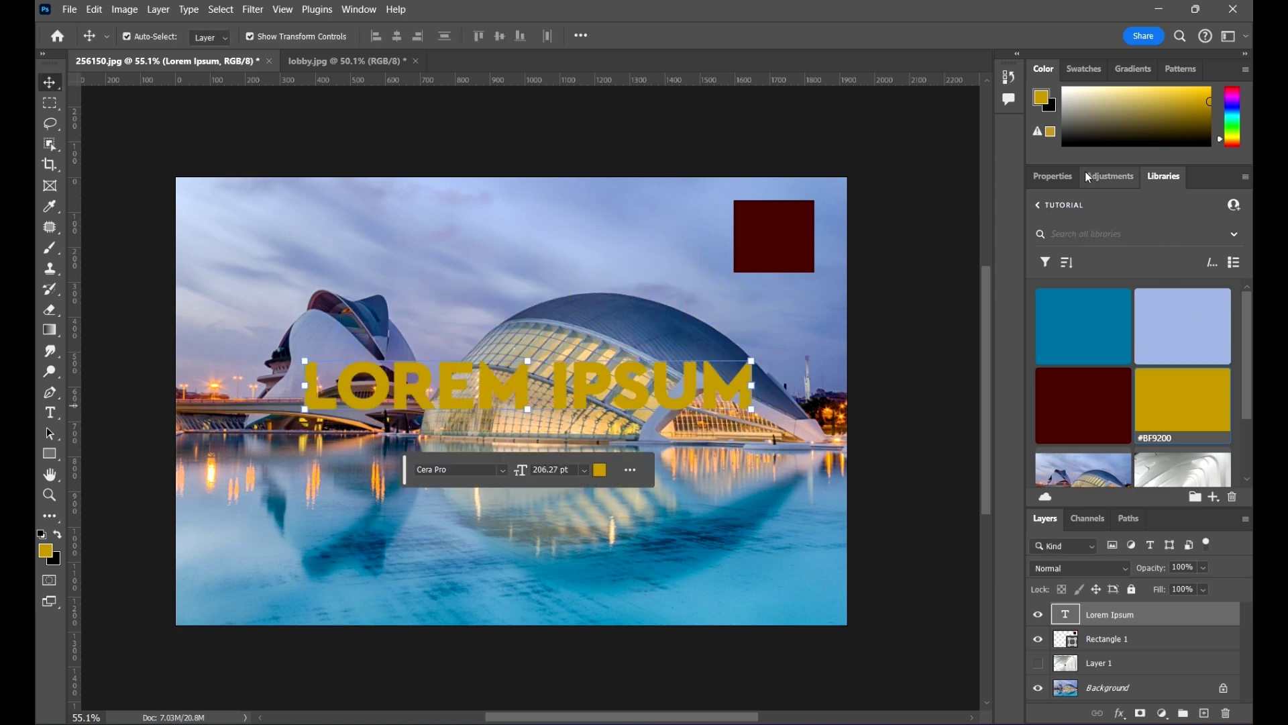
{"action": "left_click", "coordinate": [1050, 175]}
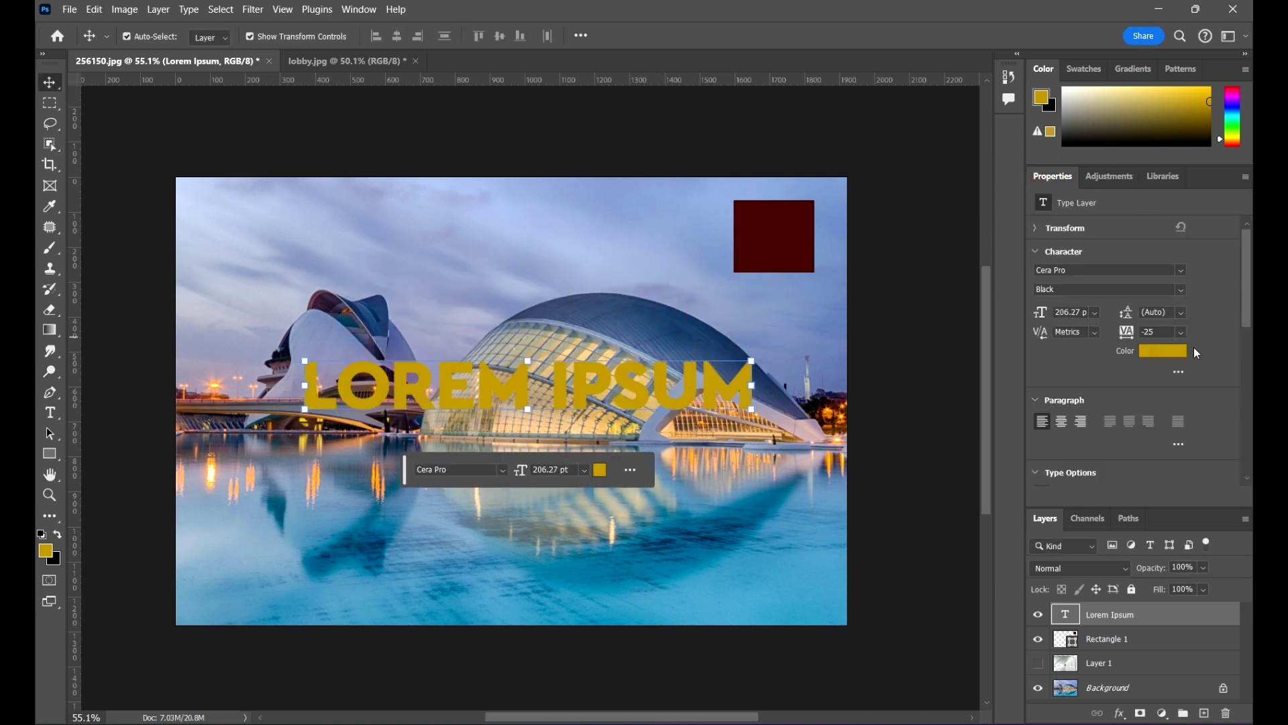
{"action": "left_click", "coordinate": [1163, 350]}
{"action": "type", "text": "ffffff"}
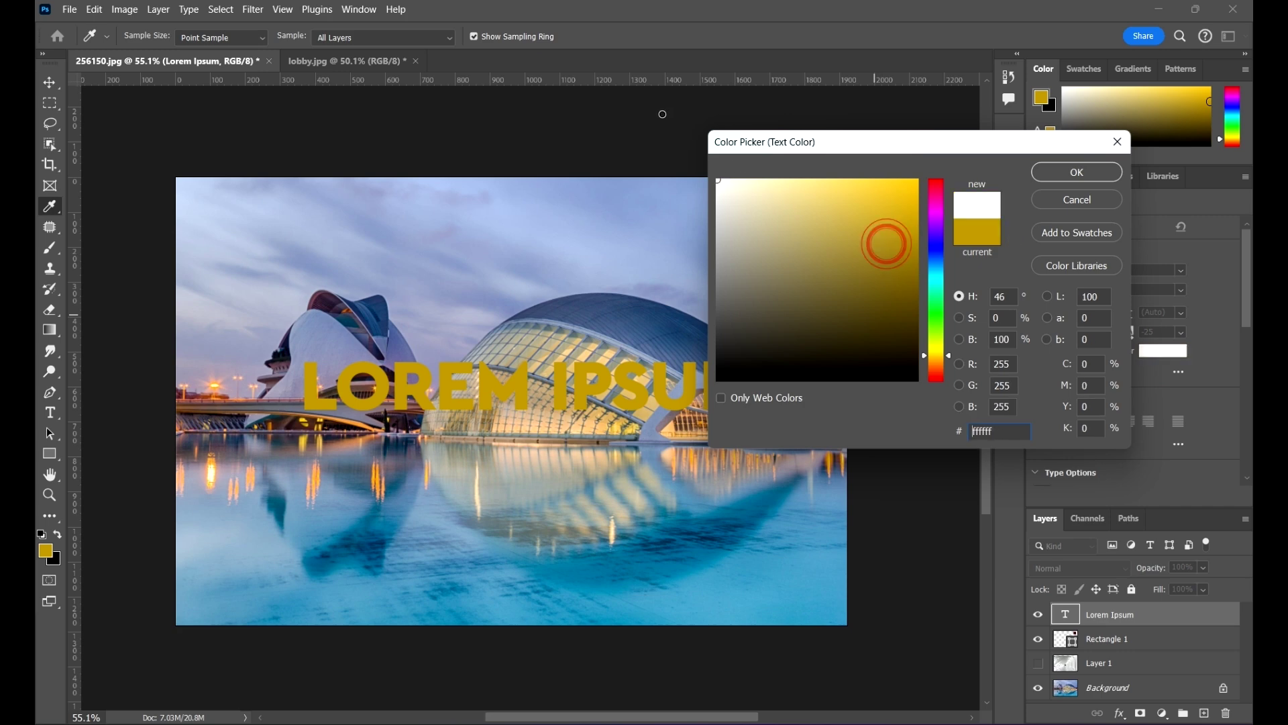
{"action": "left_click", "coordinate": [1104, 174]}
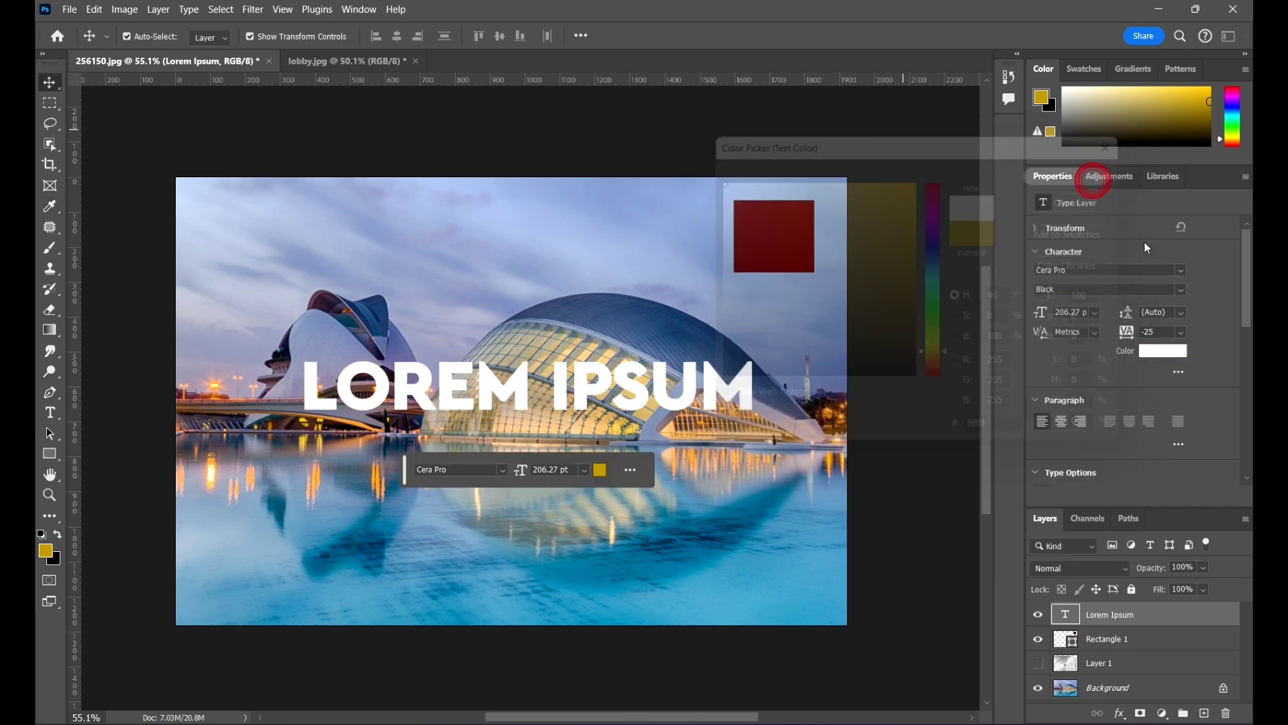
Browse the font list and change the headline's font to Callgest
{"action": "left_click", "coordinate": [1180, 269]}
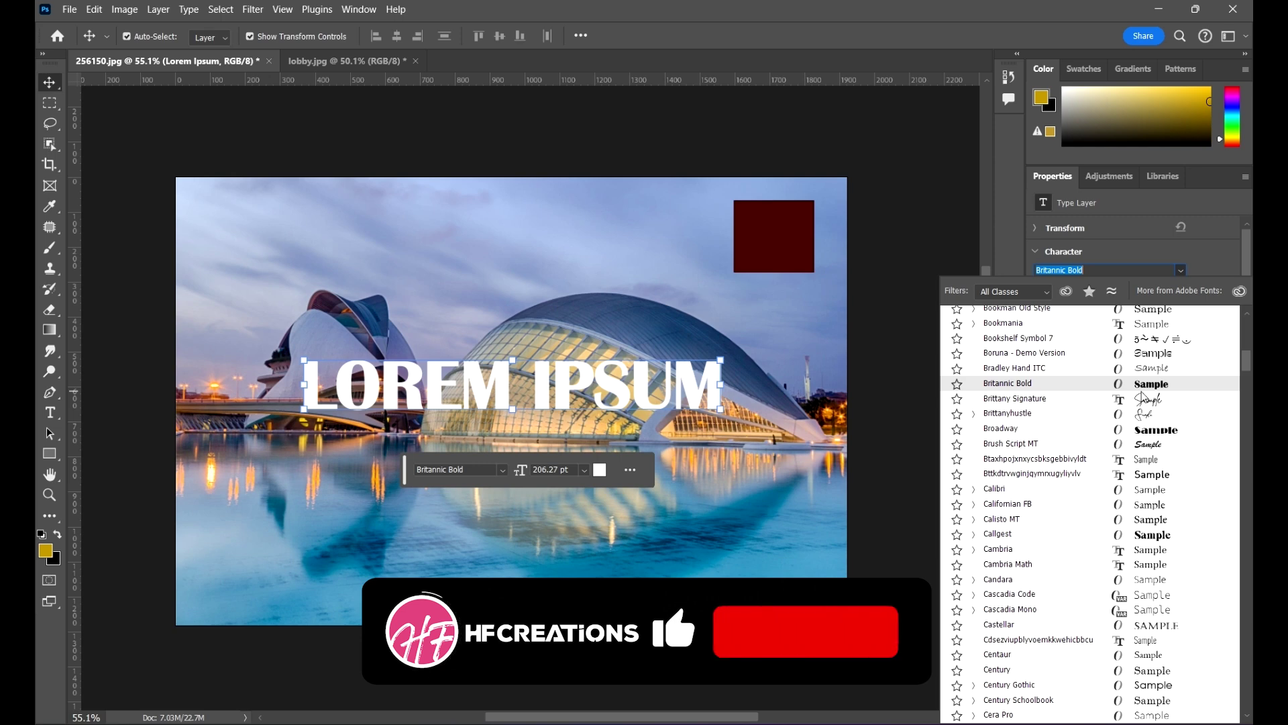
{"action": "scroll", "coordinate": [1155, 396], "scroll_direction": "up", "scroll_amount": 6}
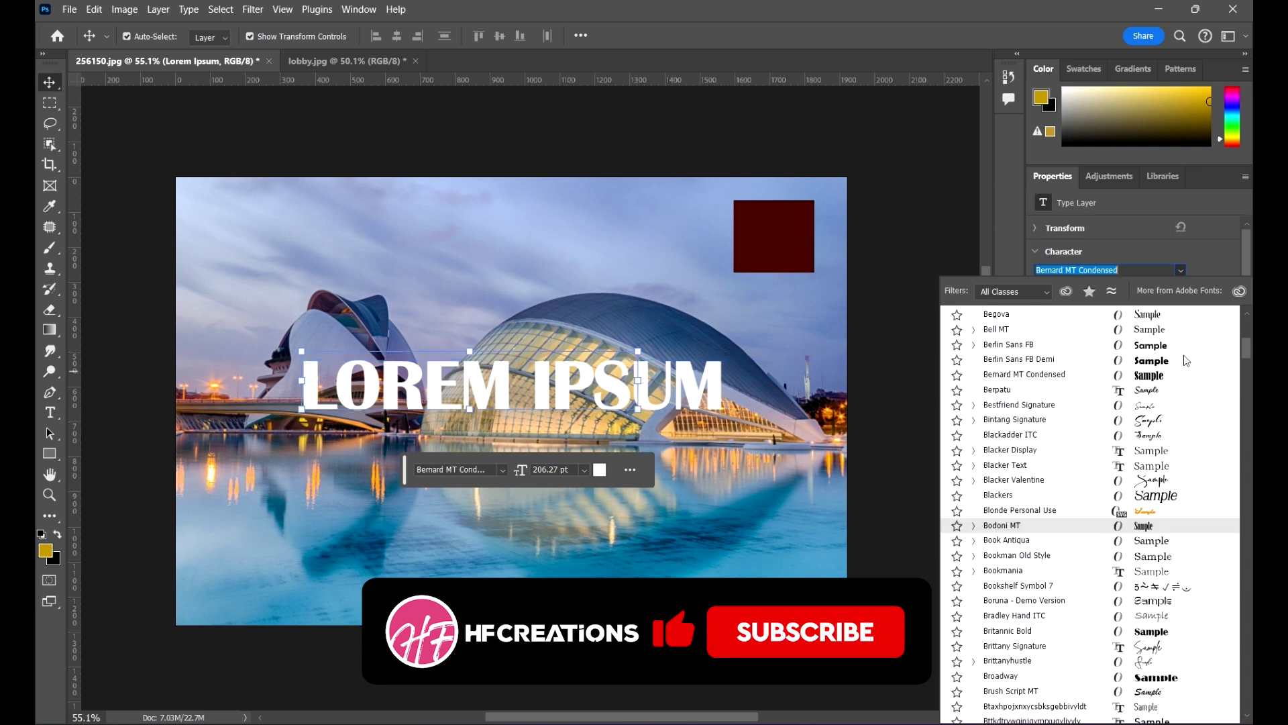
{"action": "scroll", "coordinate": [1185, 362], "scroll_direction": "up", "scroll_amount": 8}
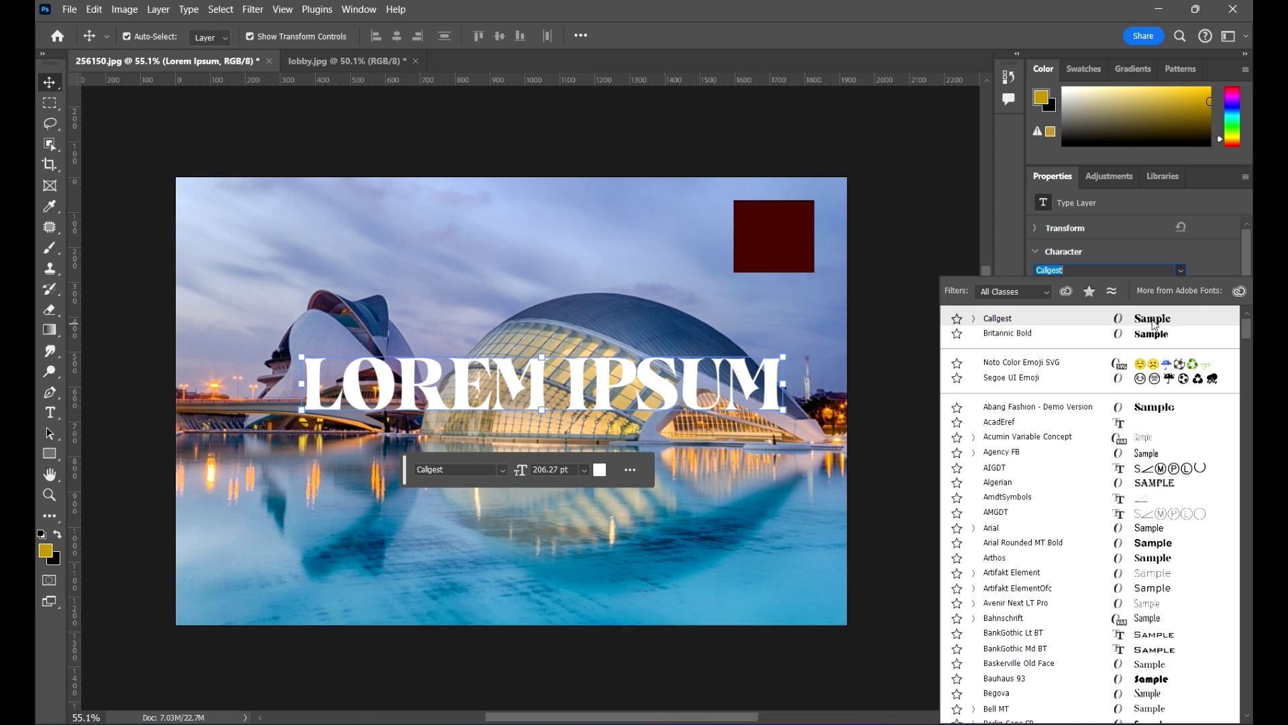
{"action": "left_click", "coordinate": [1154, 323]}
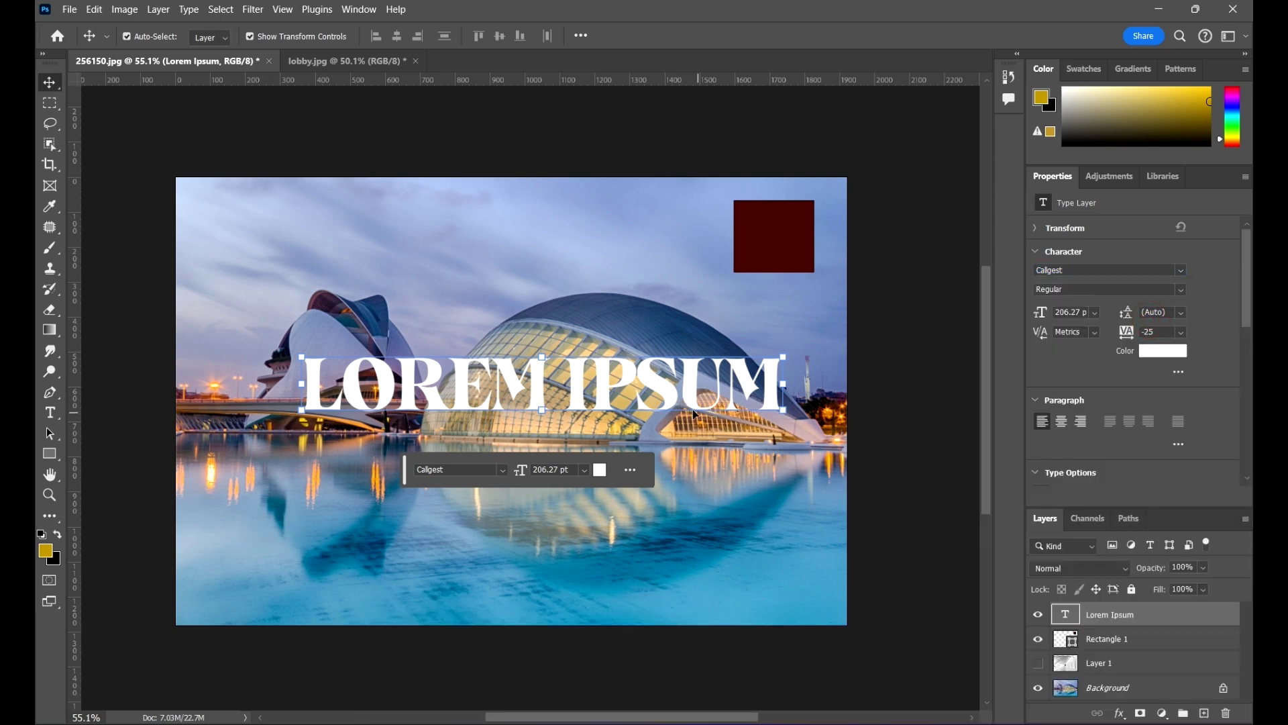
Move the headline up into the sky beside the dark red rectangle and set its tracking to -50
{"action": "left_click_drag", "start_coordinate": [694, 414], "coordinate": [602, 260]}
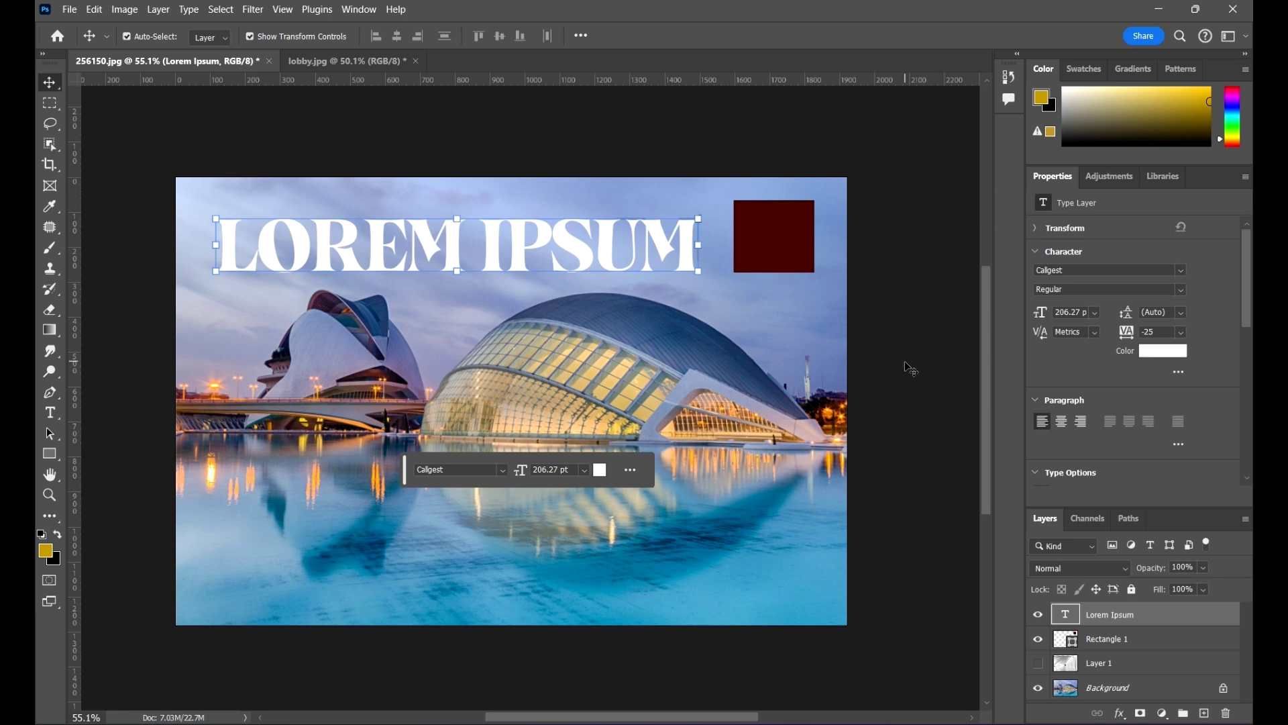
{"action": "scroll", "coordinate": [905, 363], "scroll_direction": "up", "scroll_amount": 1}
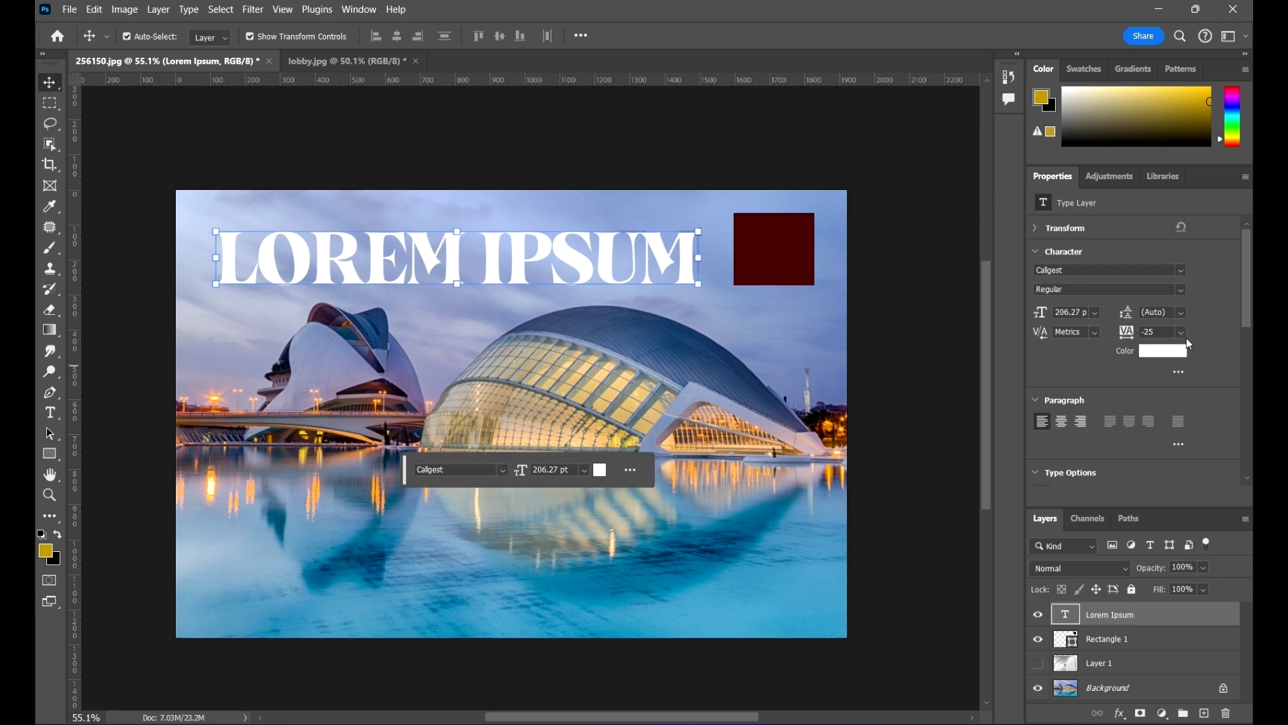
{"action": "left_click", "coordinate": [1182, 332]}
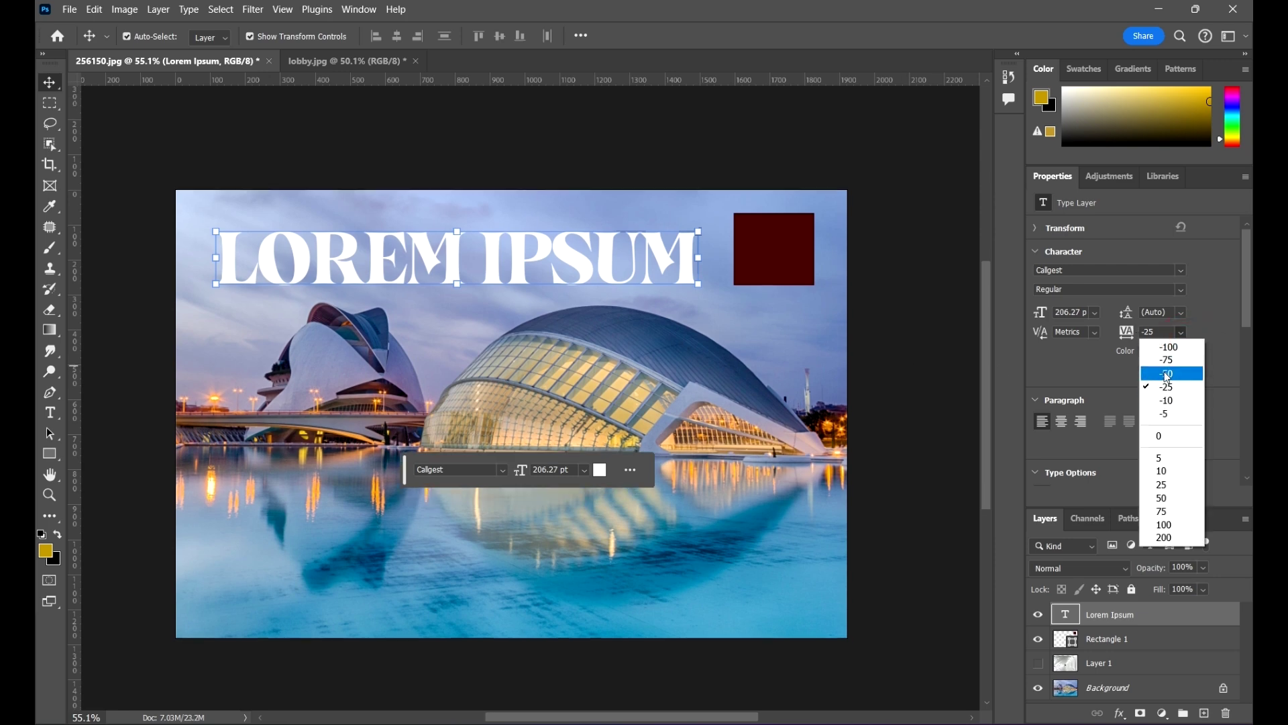
{"action": "left_click", "coordinate": [1167, 374]}
{"action": "left_click", "coordinate": [1183, 333]}
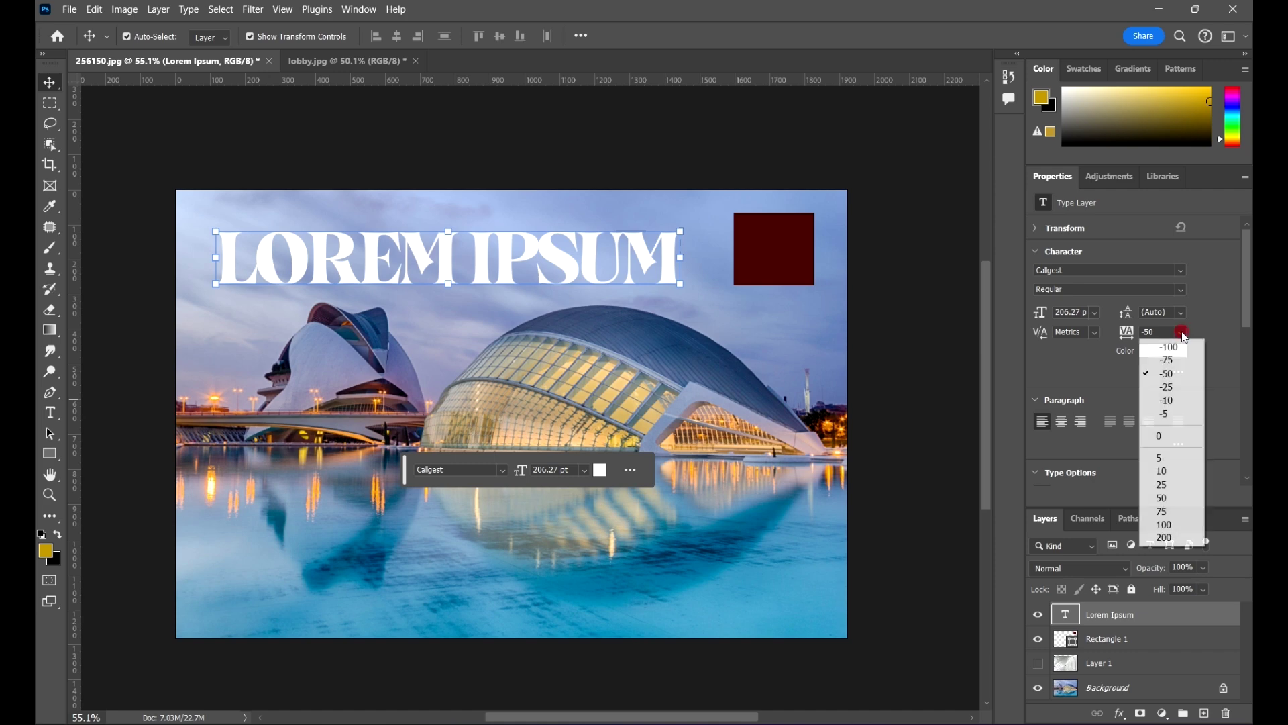
{"action": "left_click", "coordinate": [967, 356]}
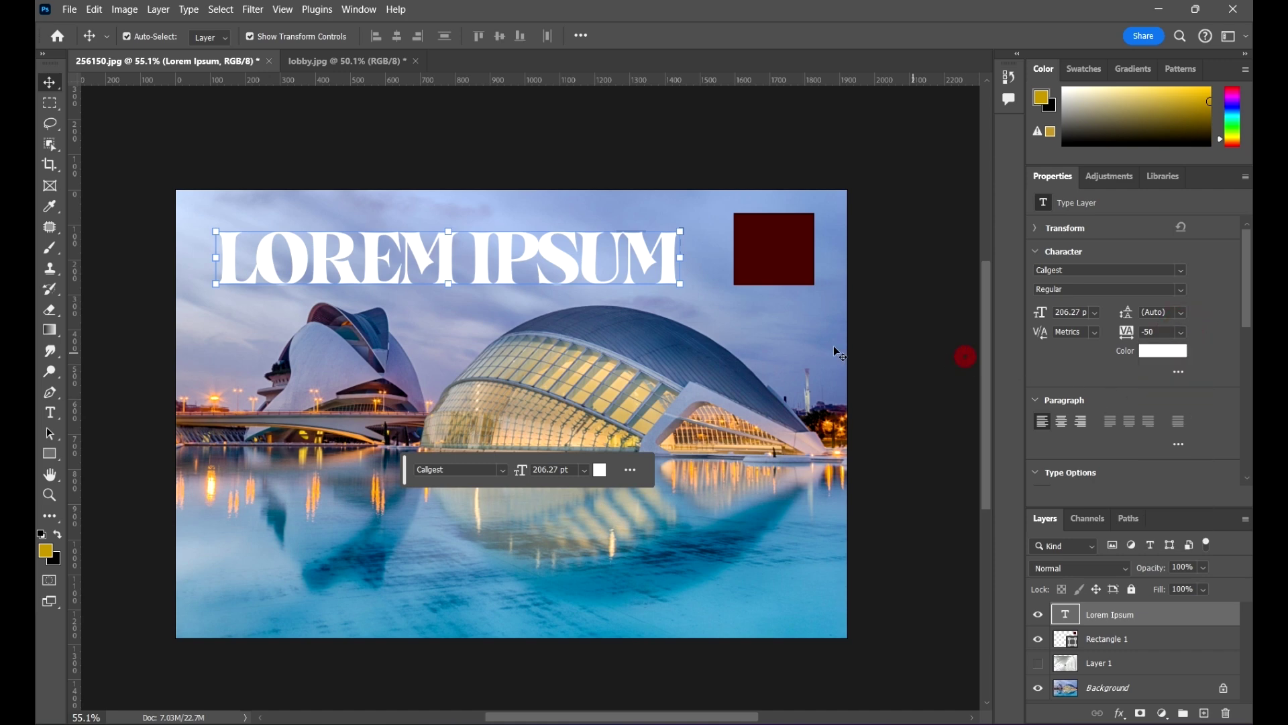
{"action": "left_click", "coordinate": [480, 268]}
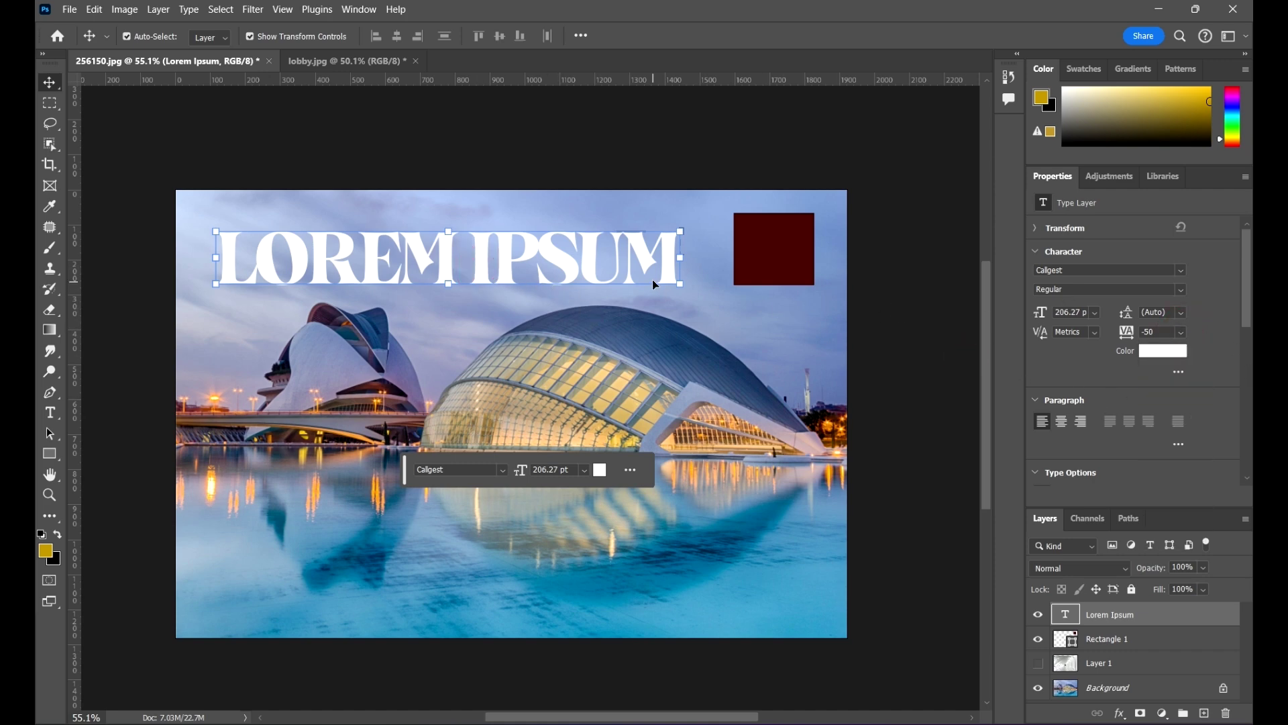
{"action": "left_click_drag", "start_coordinate": [625, 271], "coordinate": [627, 272]}
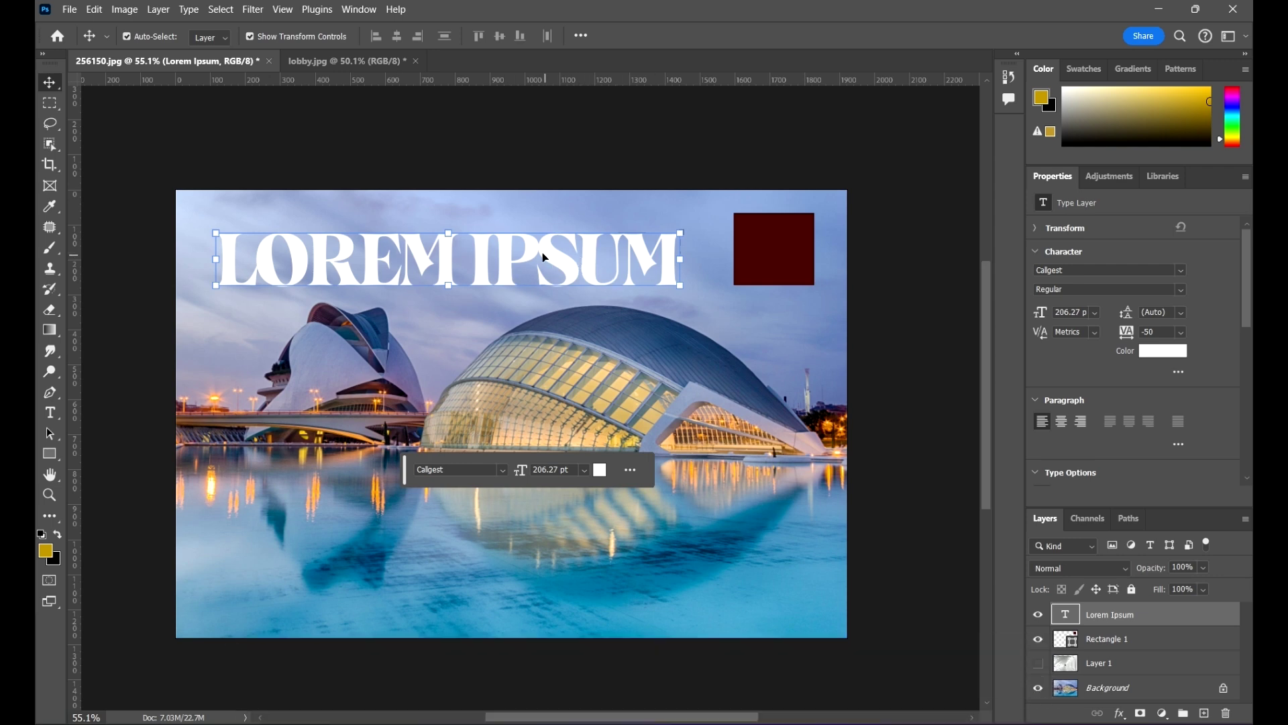
Draw a paragraph text box with Lorem ipsum placeholder text below the headline and center-align it
{"action": "left_click", "coordinate": [49, 412]}
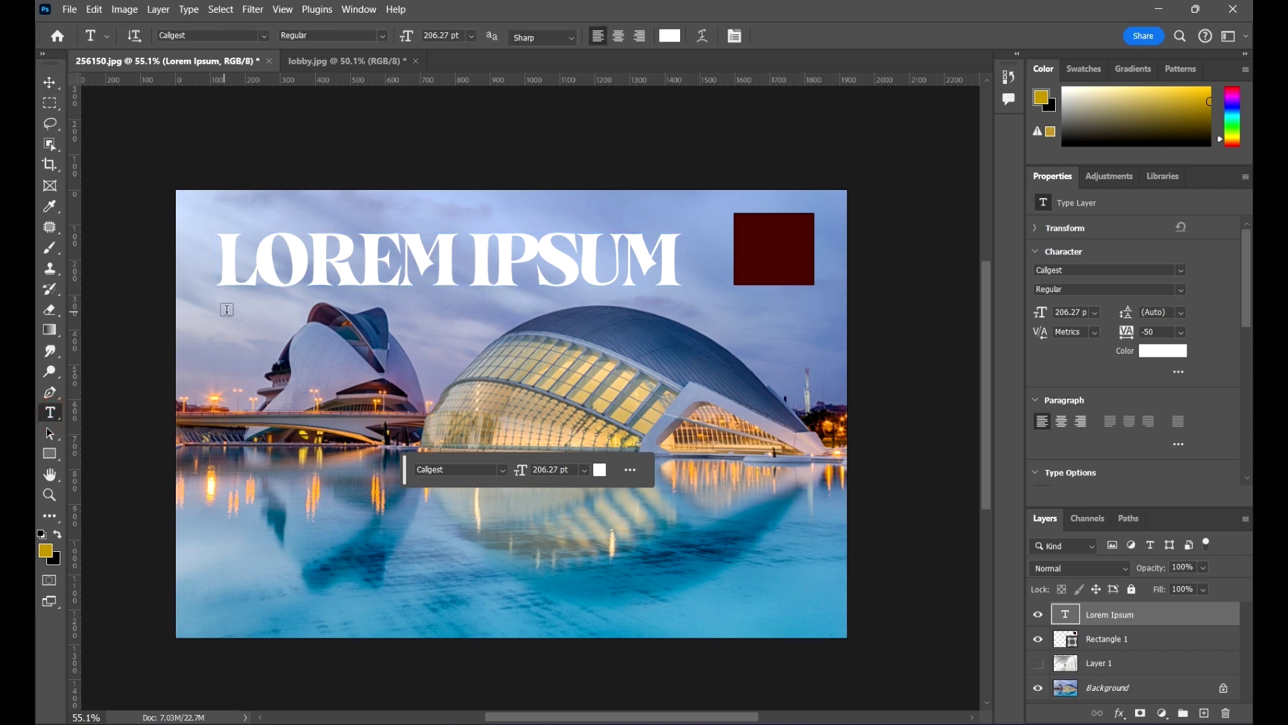
{"action": "left_click_drag", "start_coordinate": [234, 312], "coordinate": [629, 548]}
{"action": "left_click", "coordinate": [49, 81]}
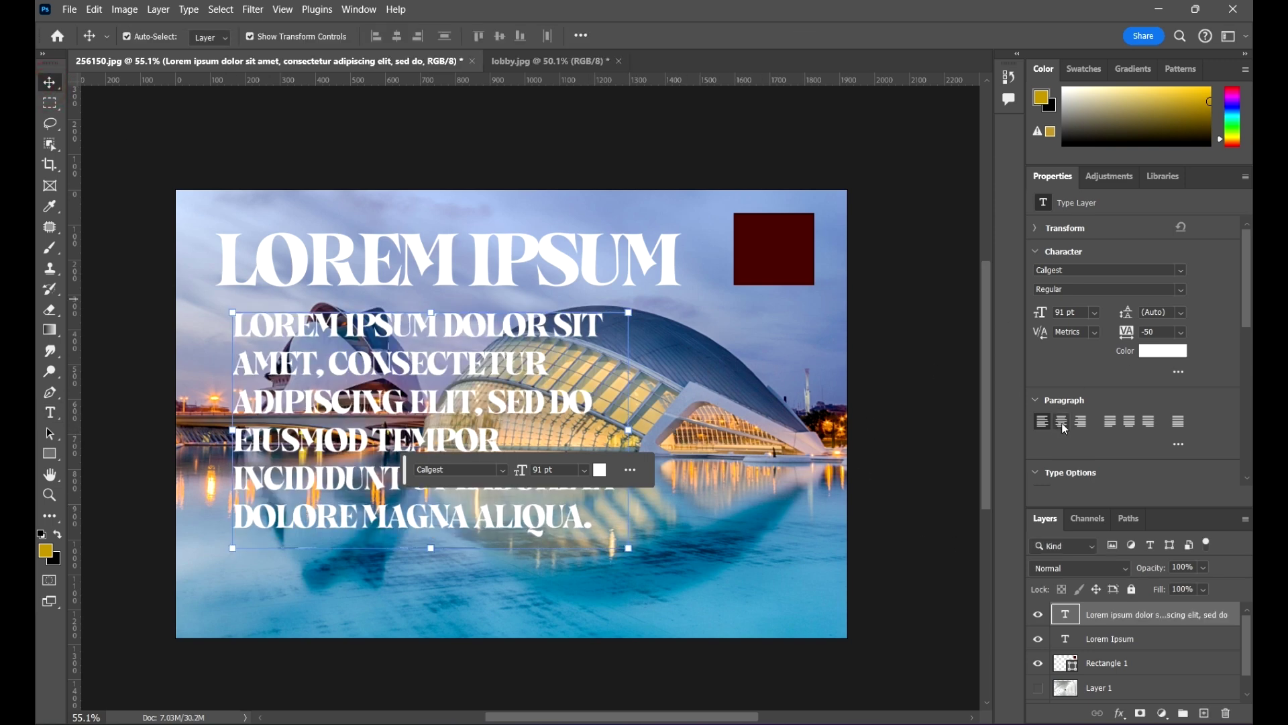
{"action": "left_click", "coordinate": [1060, 423]}
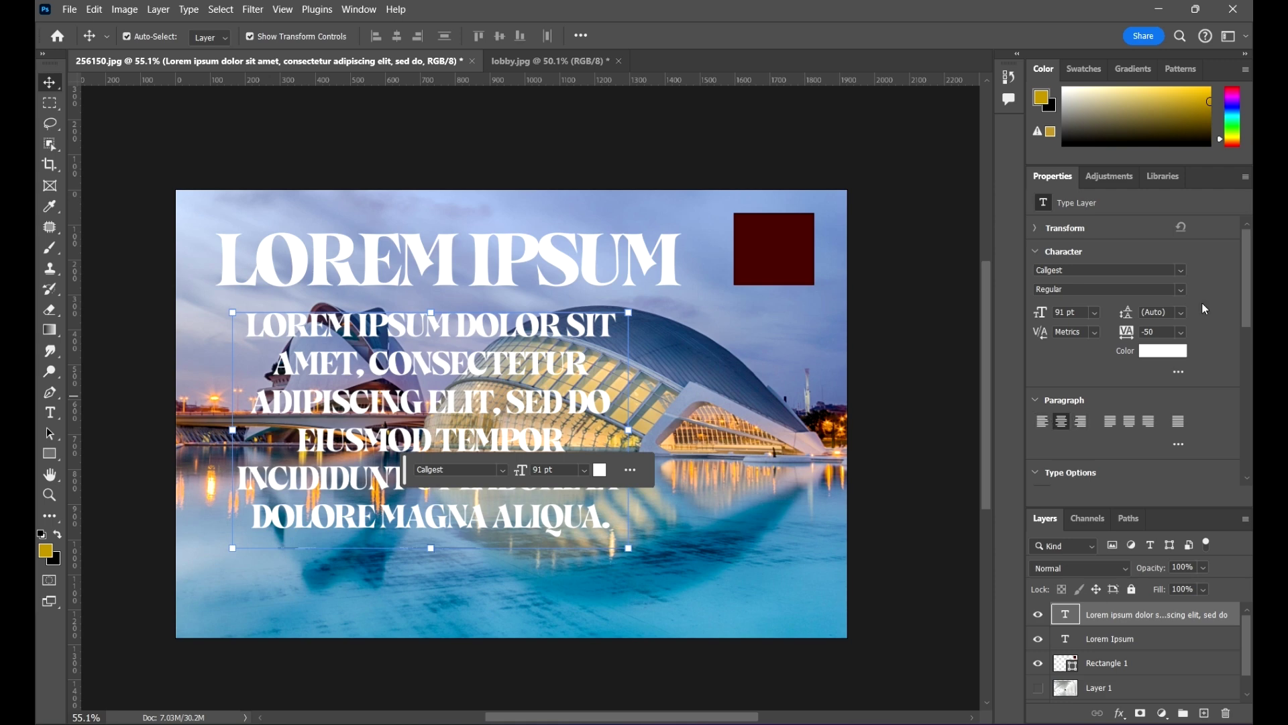
Set the paragraph text to the Britannic Bold font at 60 pt
{"action": "left_click", "coordinate": [1181, 269]}
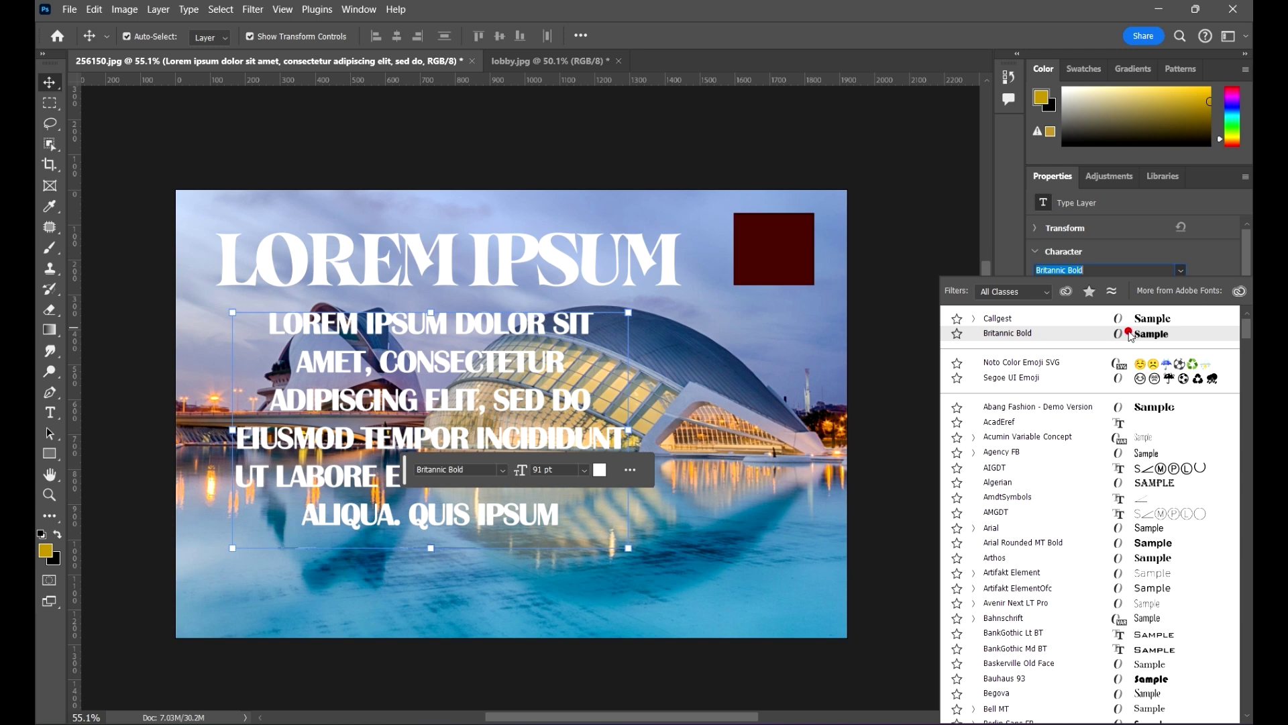
{"action": "left_click", "coordinate": [1130, 334]}
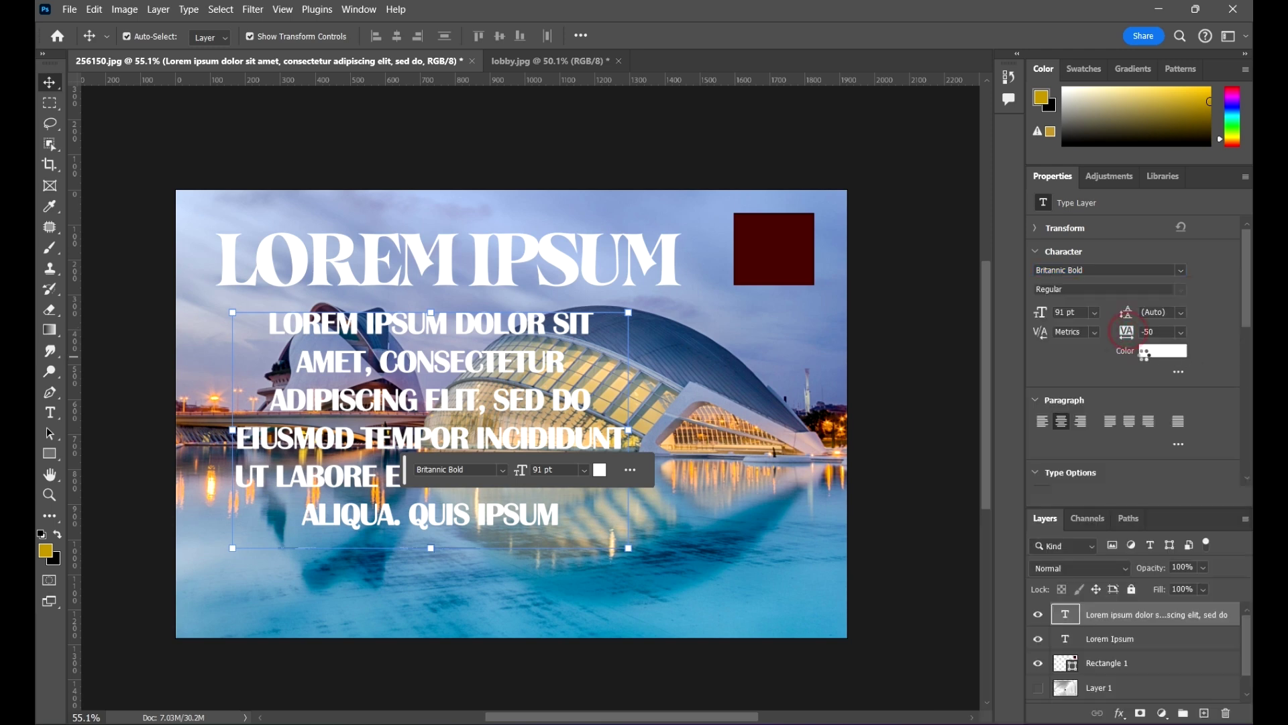
{"action": "left_click", "coordinate": [1099, 320]}
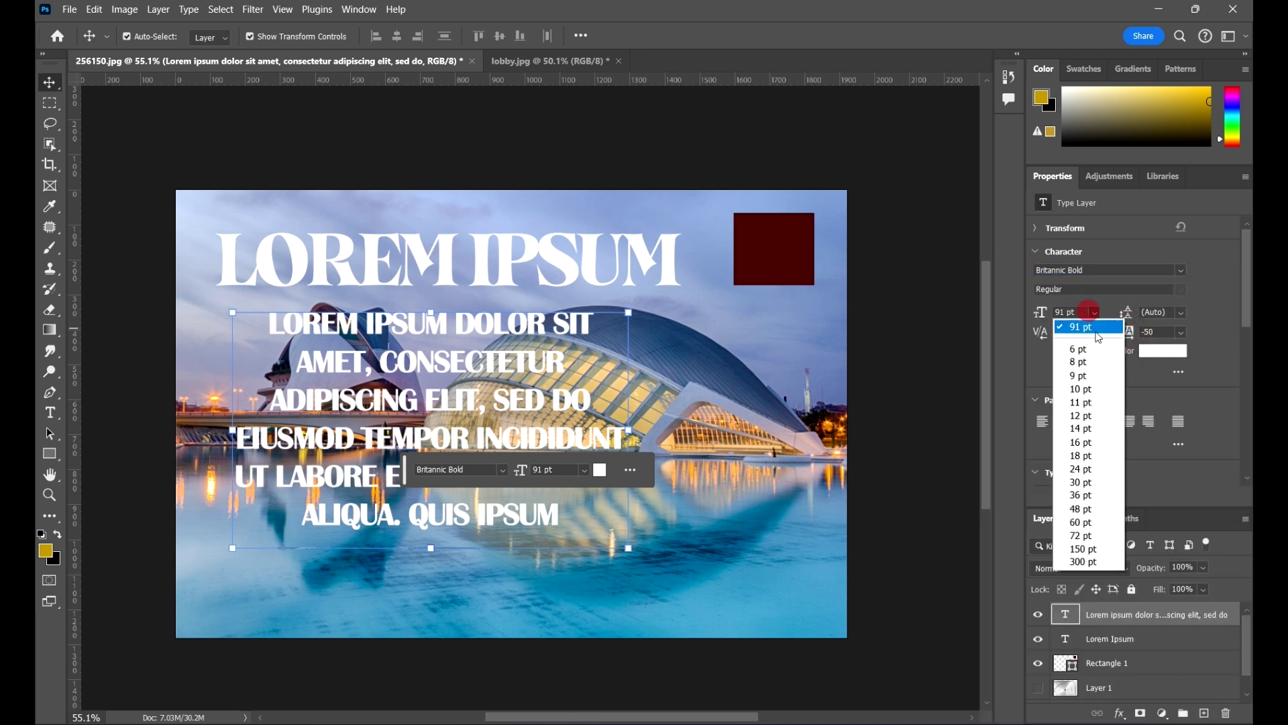
{"action": "left_click", "coordinate": [1096, 530]}
{"action": "left_click", "coordinate": [949, 398]}
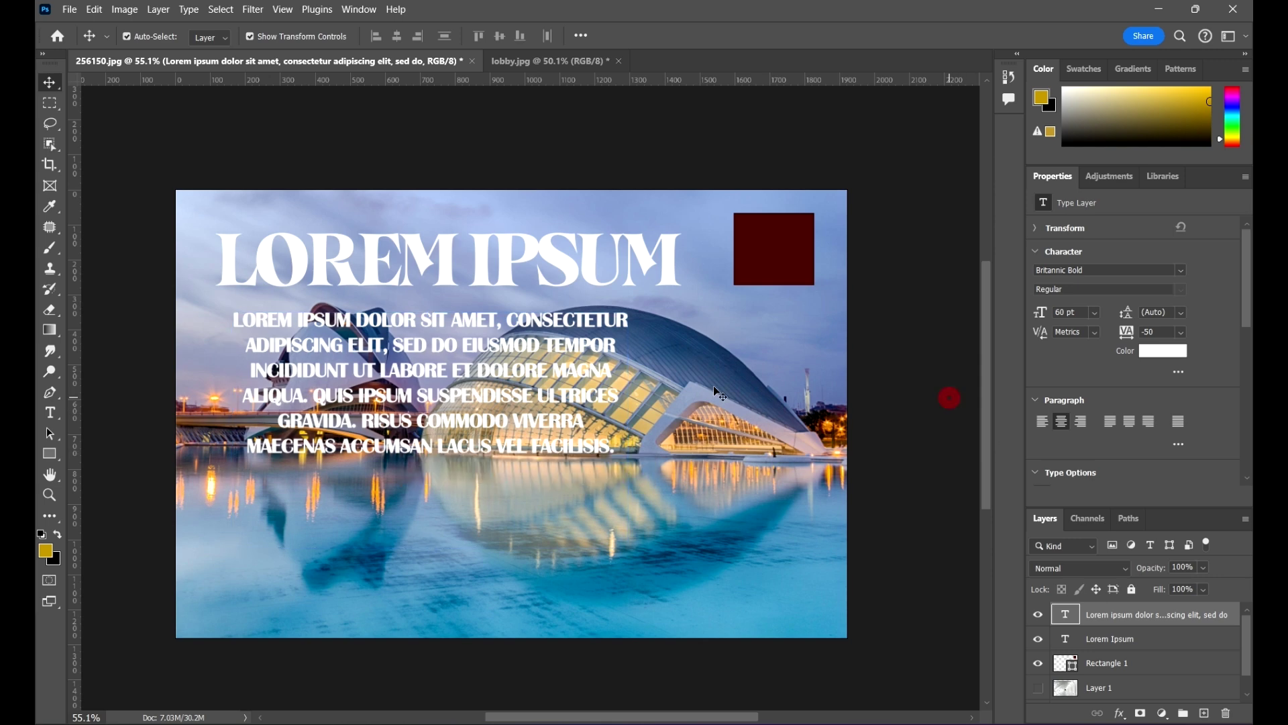
{"action": "left_click", "coordinate": [506, 382]}
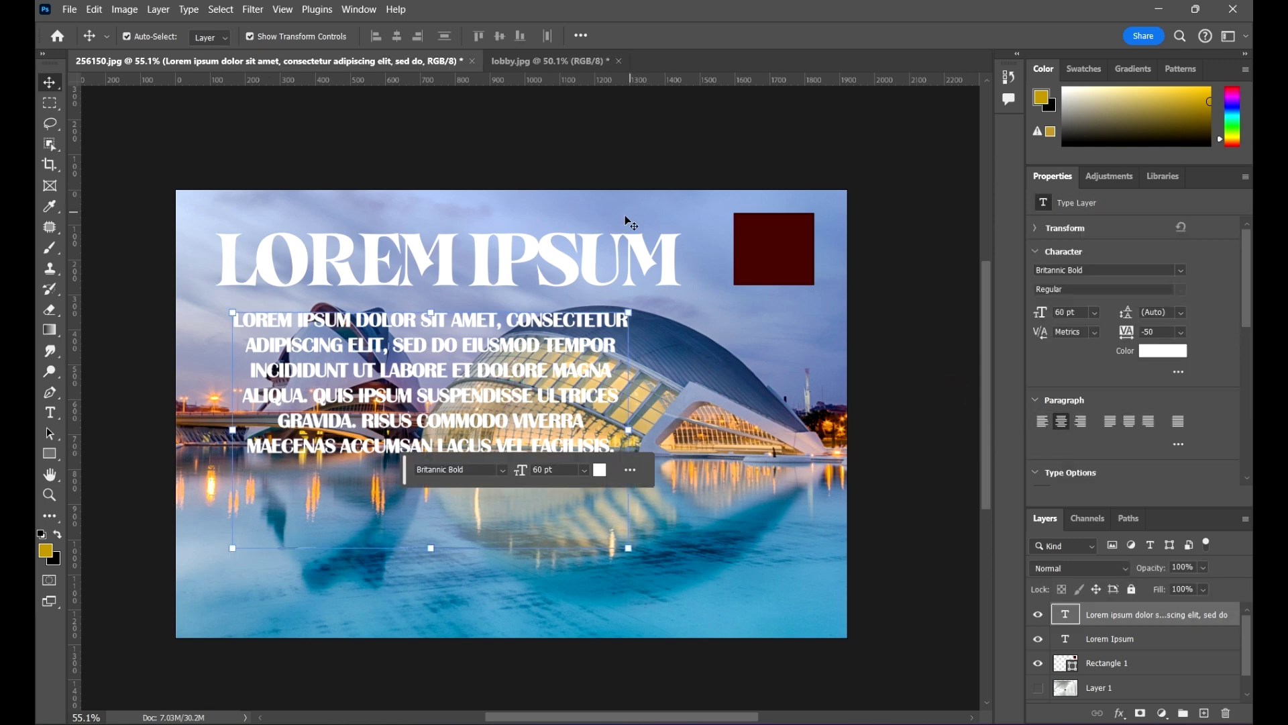
Add the headline's Callgest character style to the Tutorial library
{"action": "left_click", "coordinate": [648, 267]}
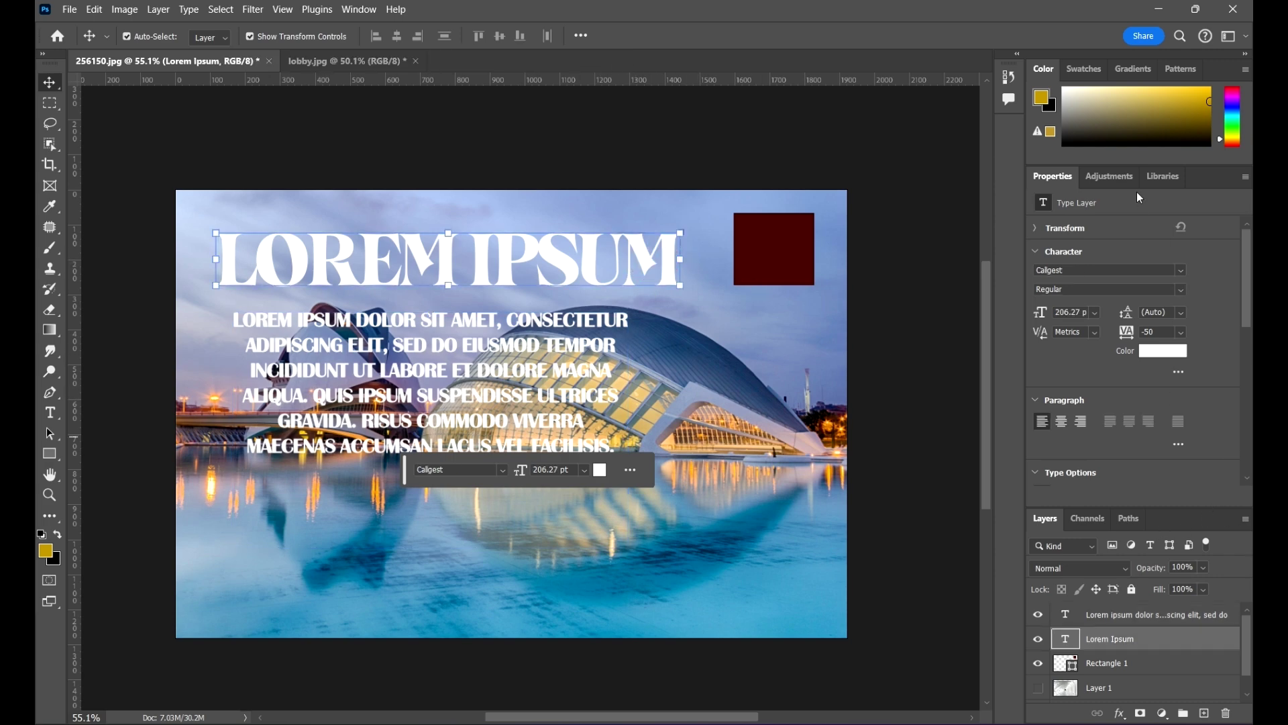
{"action": "left_click", "coordinate": [1171, 178]}
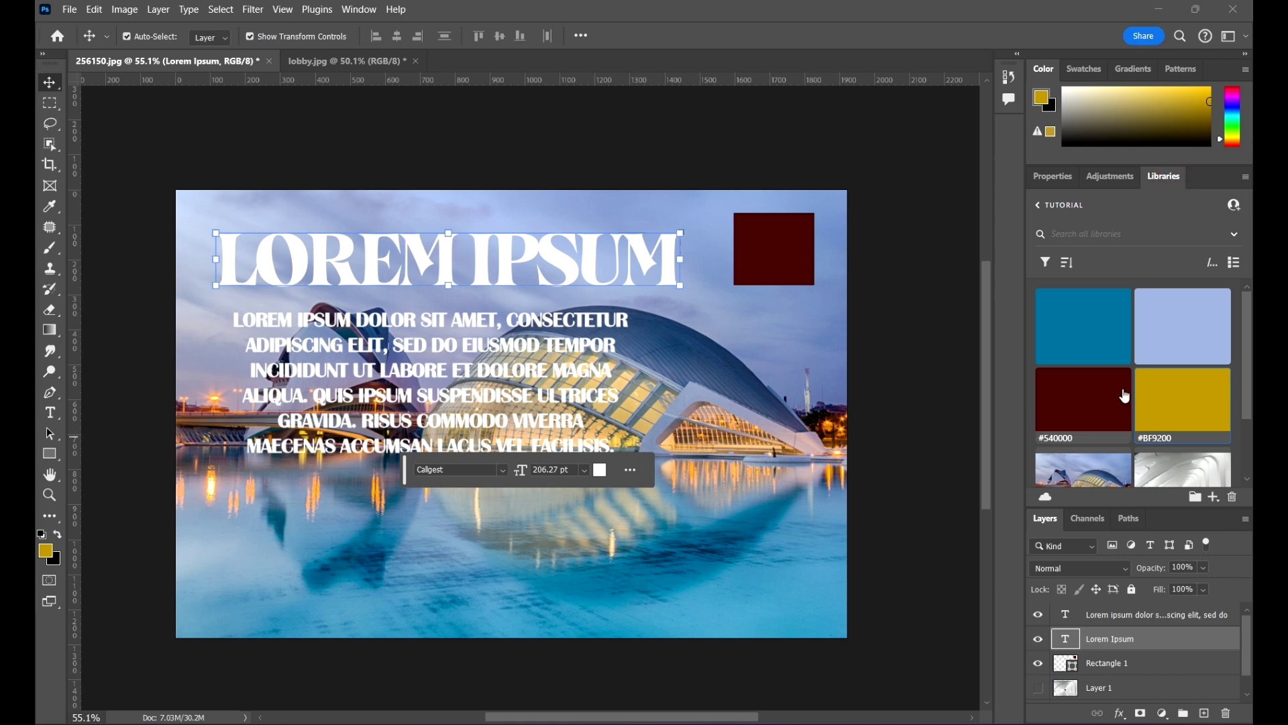
{"action": "scroll", "coordinate": [1127, 388], "scroll_direction": "down", "scroll_amount": 2}
{"action": "left_click", "coordinate": [1213, 496]}
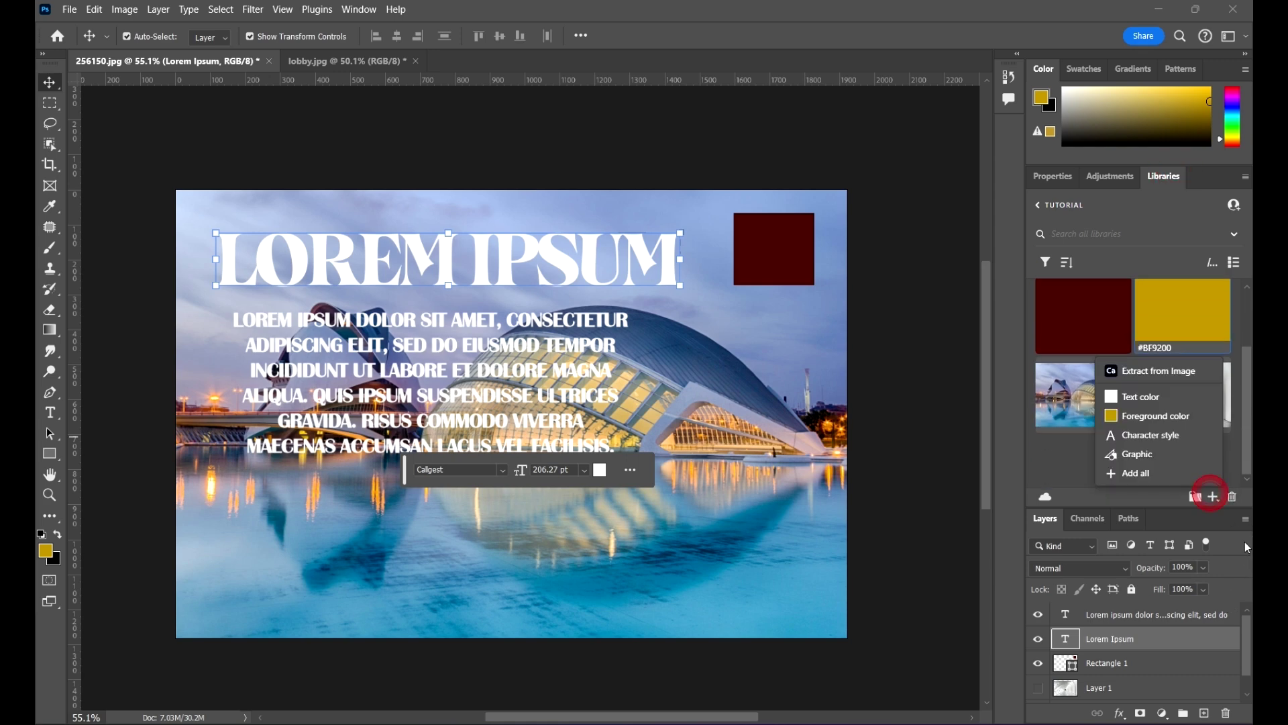
{"action": "left_click", "coordinate": [1151, 440]}
{"action": "scroll", "coordinate": [1198, 375], "scroll_direction": "down", "scroll_amount": 2}
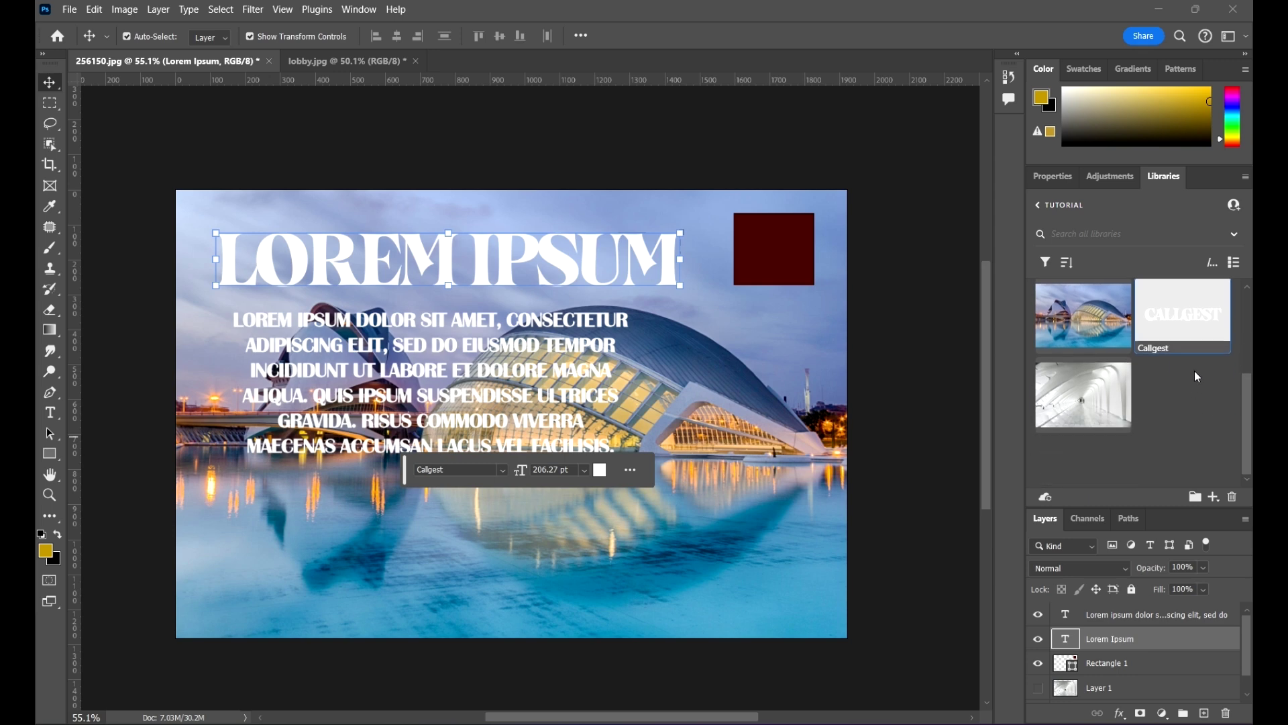
Add the paragraph's Britannic Bold character style to the Tutorial library
{"action": "left_click", "coordinate": [500, 401]}
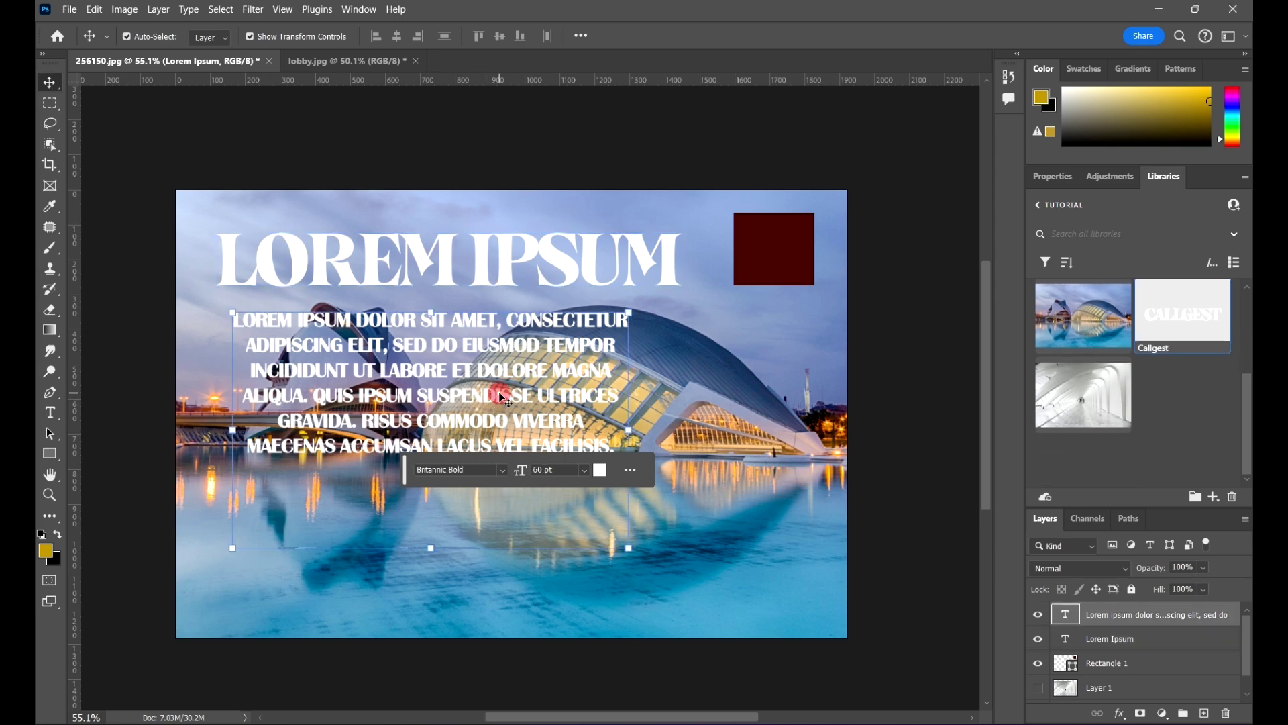
{"action": "left_click", "coordinate": [1213, 497]}
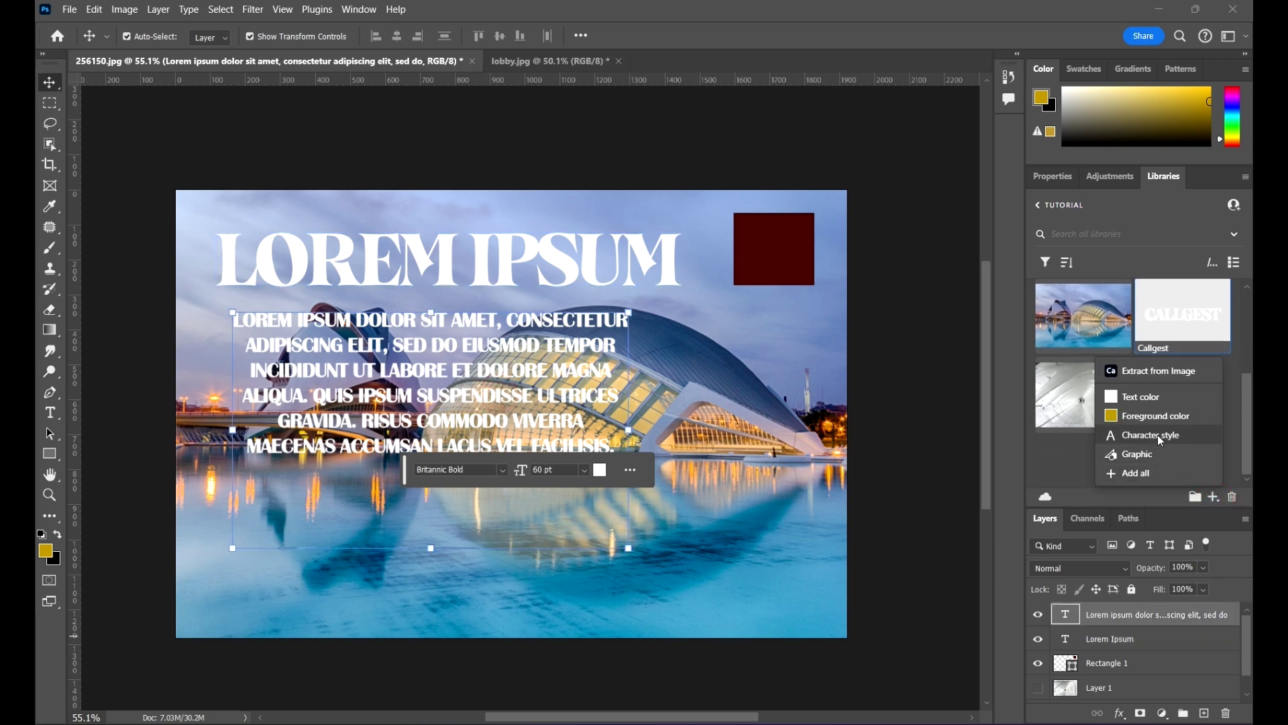
{"action": "left_click", "coordinate": [885, 455]}
In Illustrator, add a "Lorem ipsum" point text in the empty area beside the dark red rectangle and enlarge it to about 83 pt
{"action": "scroll", "coordinate": [727, 581], "scroll_direction": "down", "scroll_amount": 1}
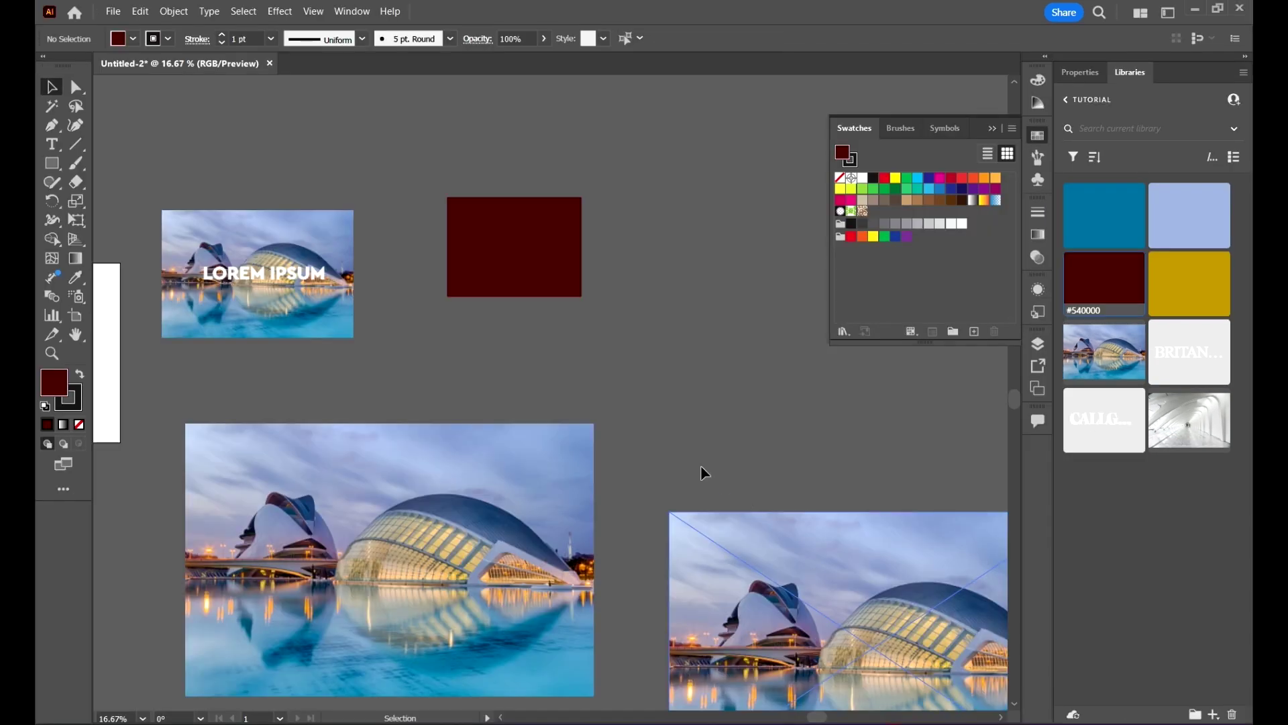
{"action": "scroll", "coordinate": [699, 469], "scroll_direction": "down", "scroll_amount": 3}
{"action": "scroll", "coordinate": [601, 394], "scroll_direction": "up", "scroll_amount": 1}
{"action": "key", "text": "t"}
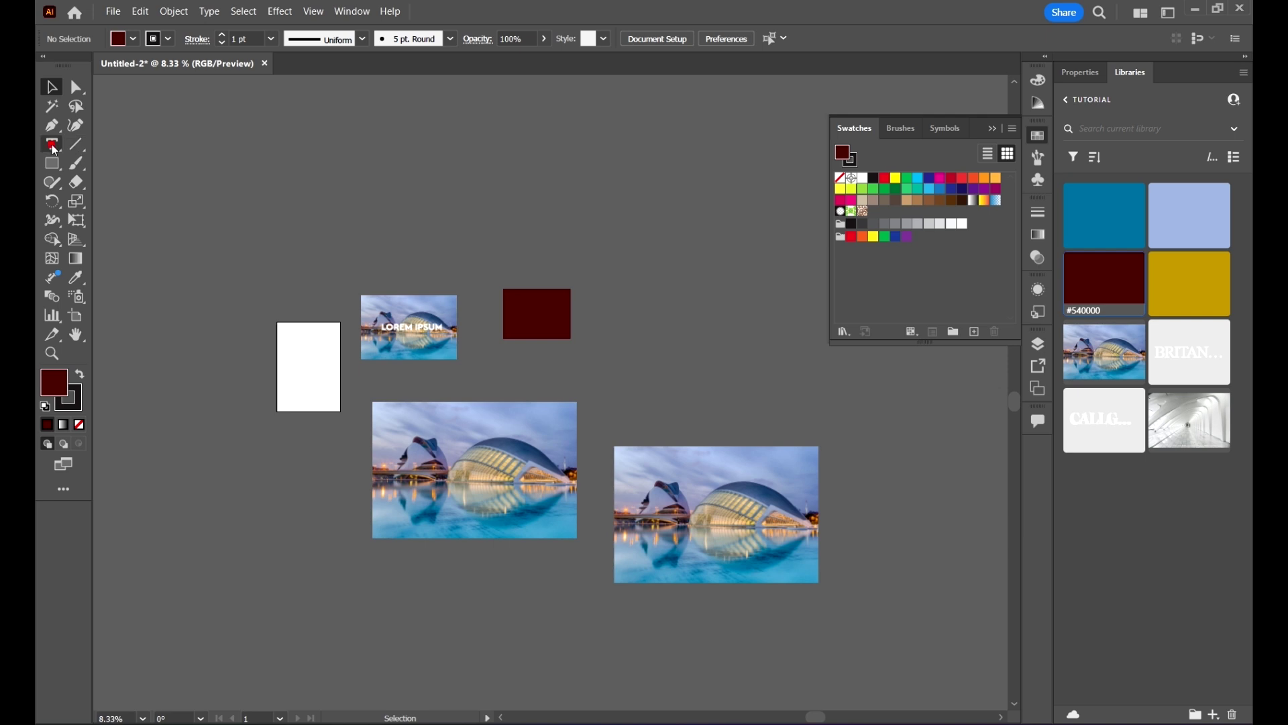
{"action": "scroll", "coordinate": [761, 357], "scroll_direction": "up", "scroll_amount": 2}
{"action": "left_click", "coordinate": [530, 206]}
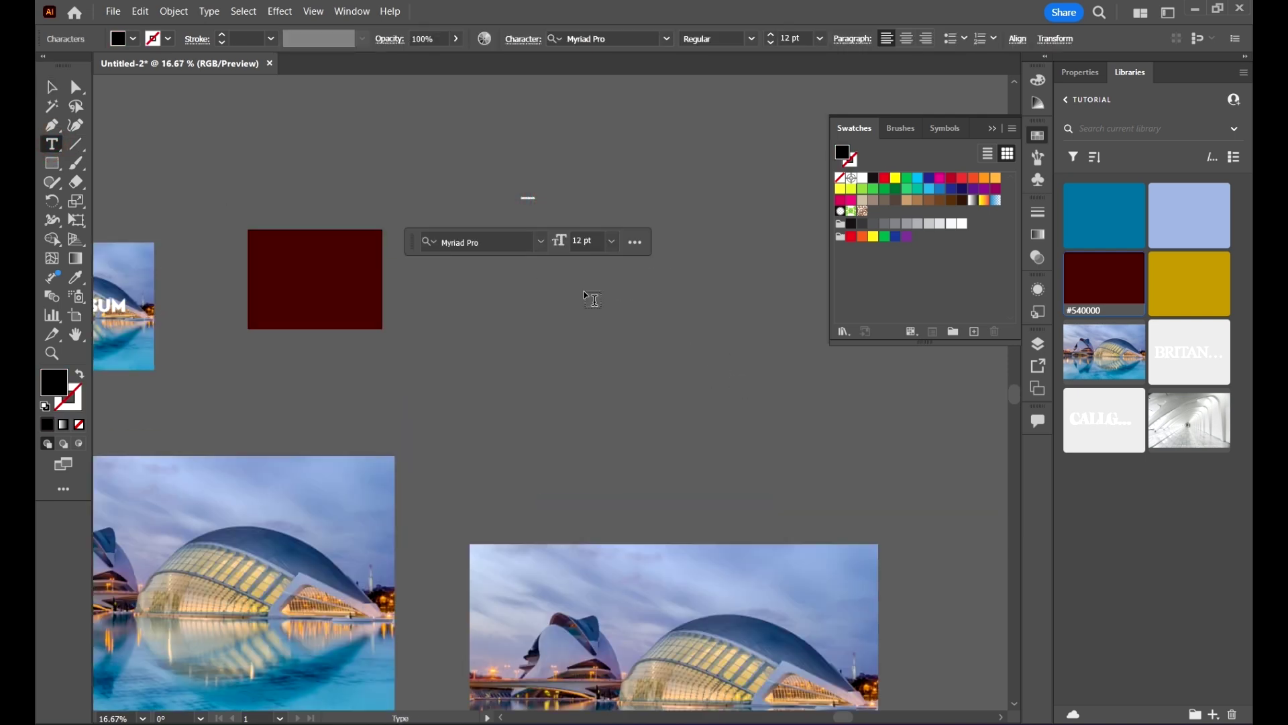
{"action": "key", "text": "Escape"}
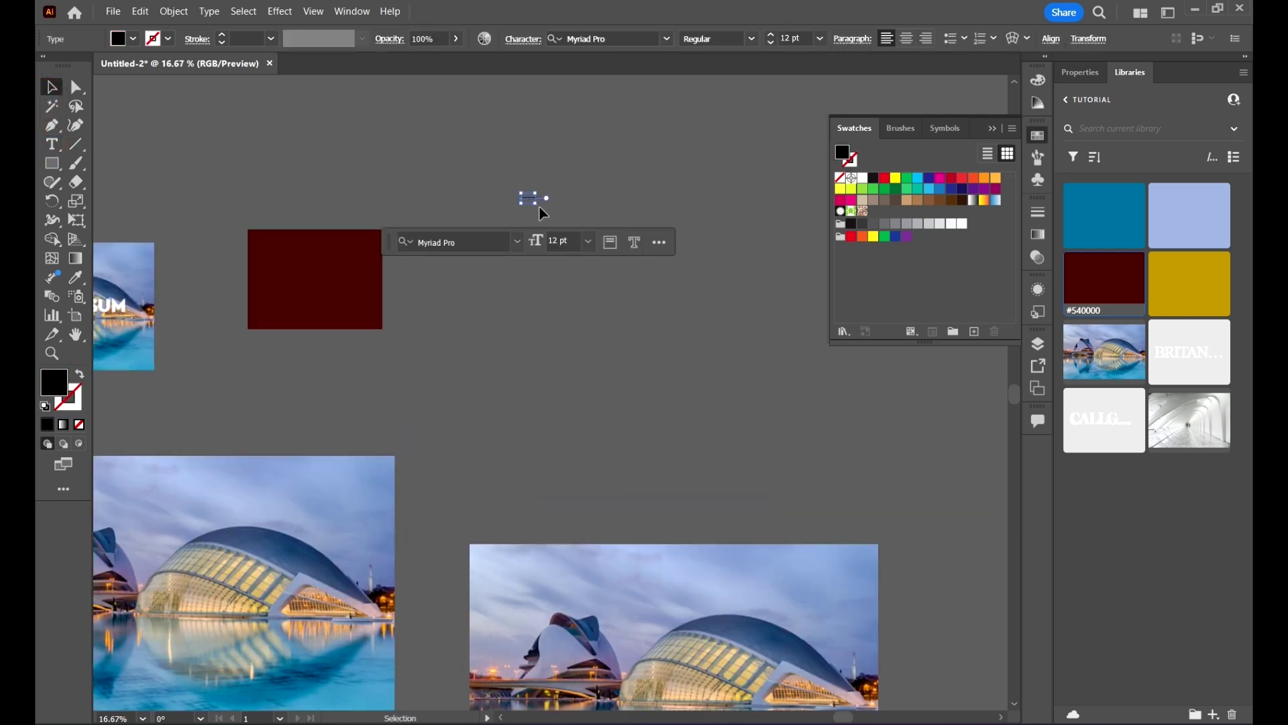
{"action": "left_click_drag", "start_coordinate": [535, 203], "coordinate": [662, 266]}
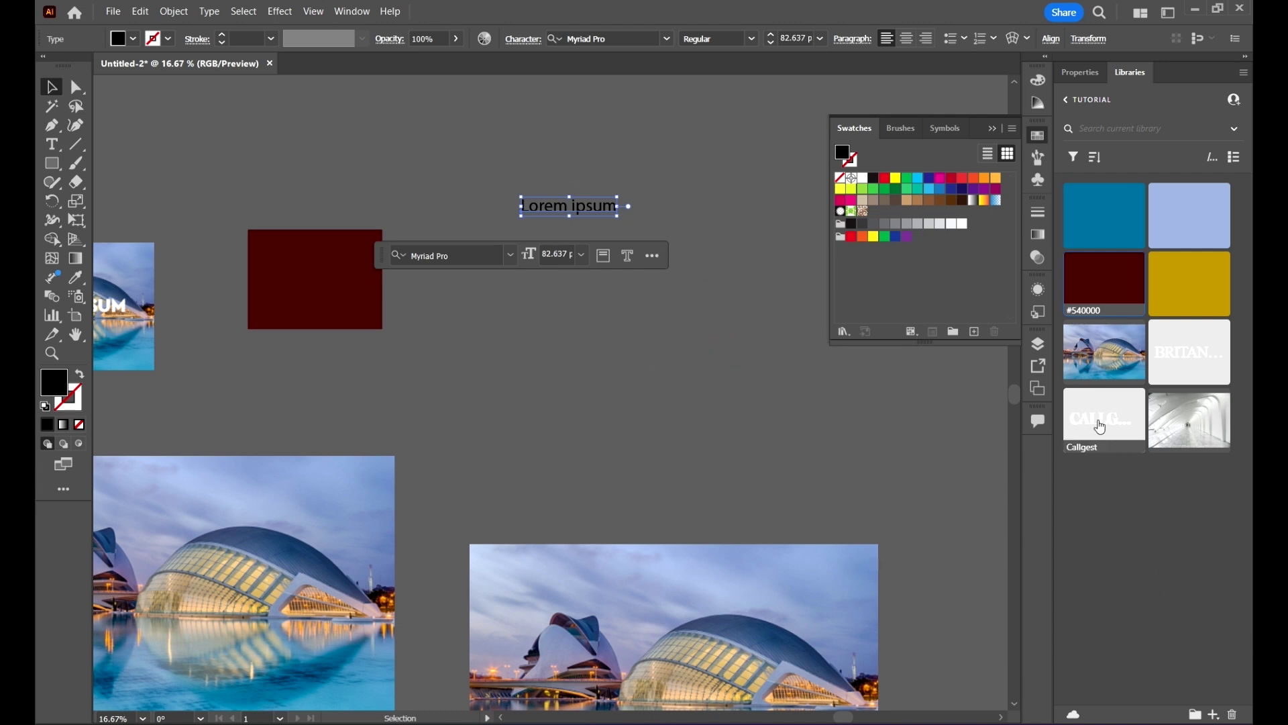
Apply the library's Callgest character style to the "Lorem ipsum" point text and deselect it
{"action": "left_click", "coordinate": [1088, 424]}
{"action": "left_click", "coordinate": [678, 383]}
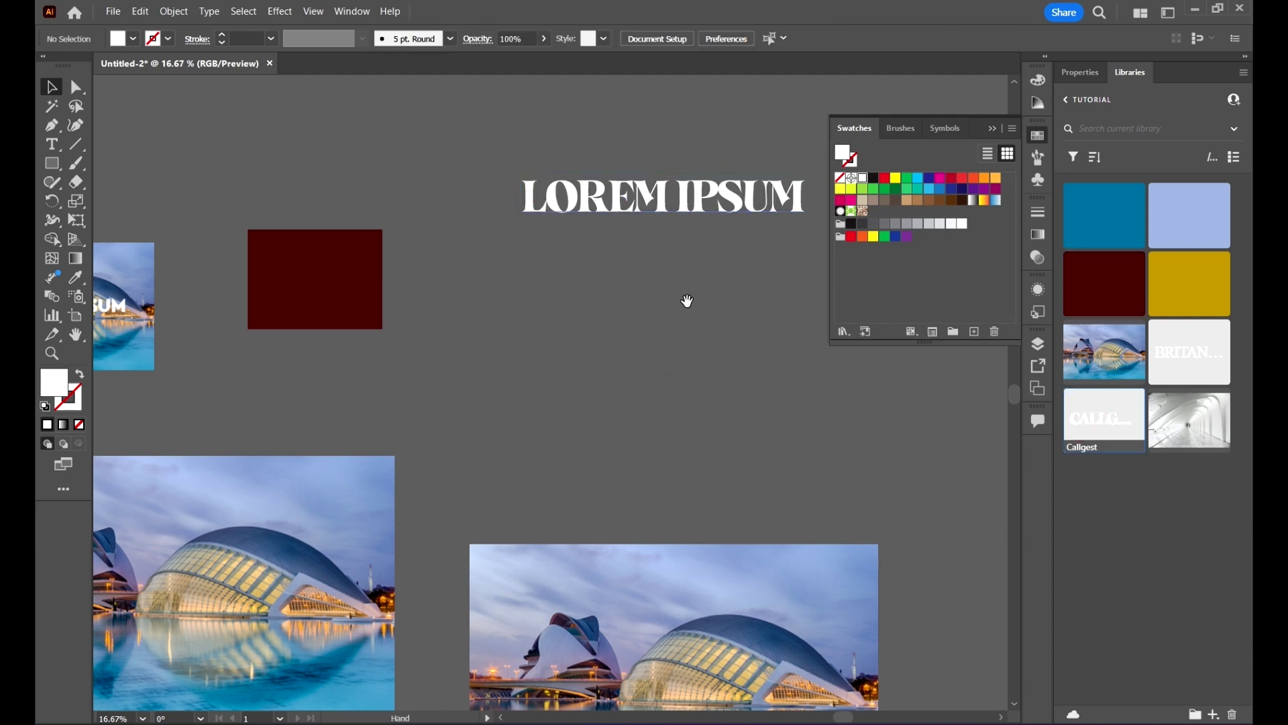
Add a wide area-text block of placeholder text below the headline and apply the library's Britannic Bold character style to it
{"action": "left_click_drag", "start_coordinate": [690, 300], "coordinate": [600, 305]}
{"action": "left_click", "coordinate": [51, 144]}
{"action": "left_click_drag", "start_coordinate": [410, 264], "coordinate": [761, 488]}
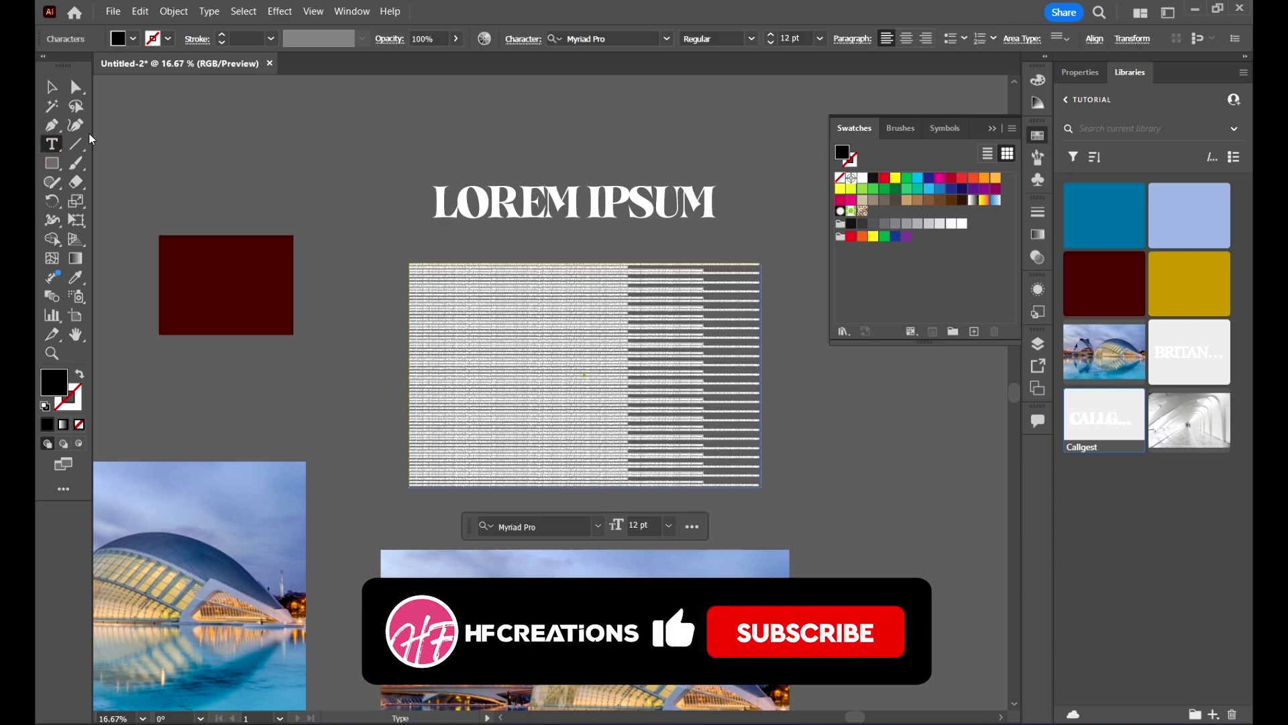
{"action": "left_click", "coordinate": [52, 87]}
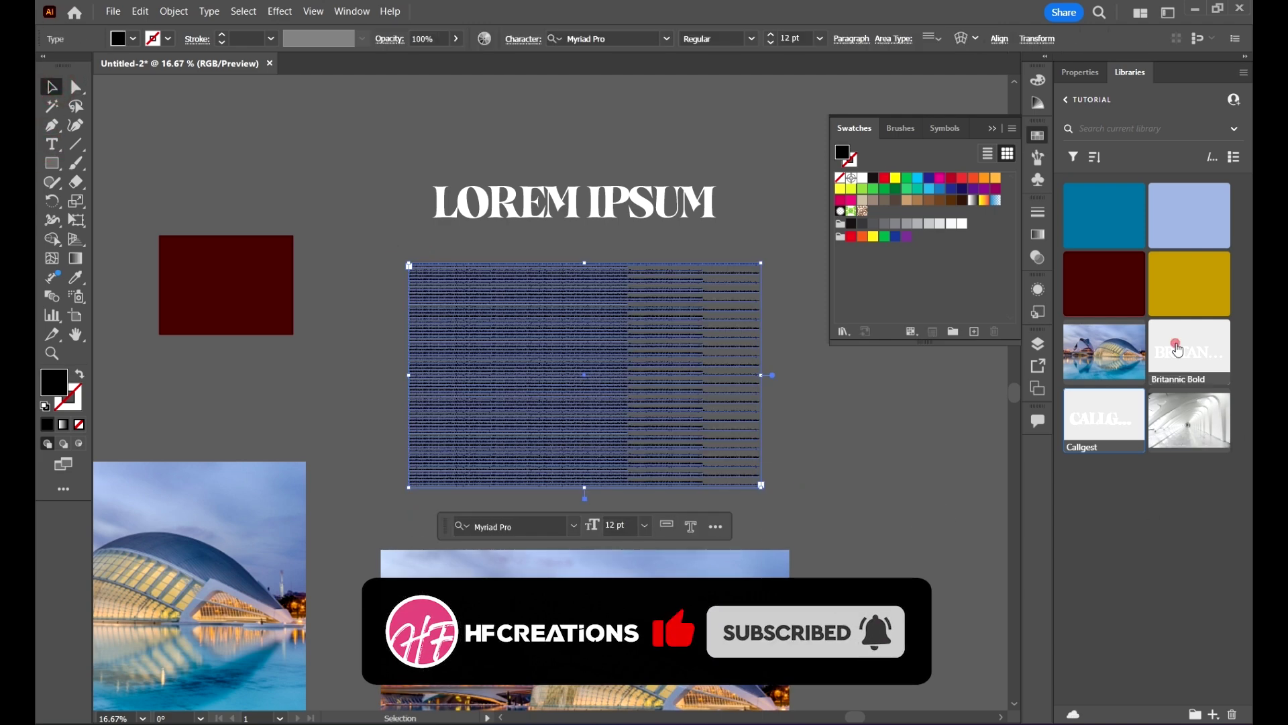
{"action": "left_click", "coordinate": [1175, 343]}
{"action": "left_click", "coordinate": [847, 444]}
{"action": "scroll", "coordinate": [715, 343], "scroll_direction": "up", "scroll_amount": 3}
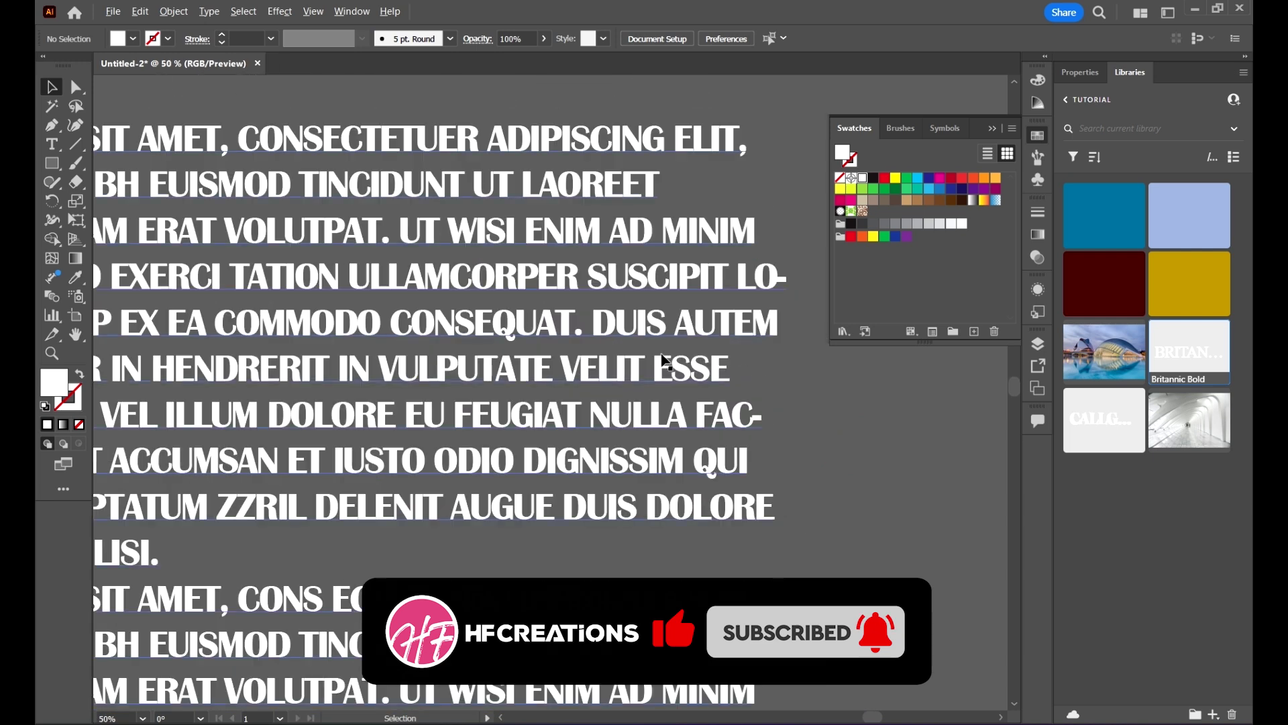
{"action": "scroll", "coordinate": [835, 469], "scroll_direction": "down", "scroll_amount": 4}
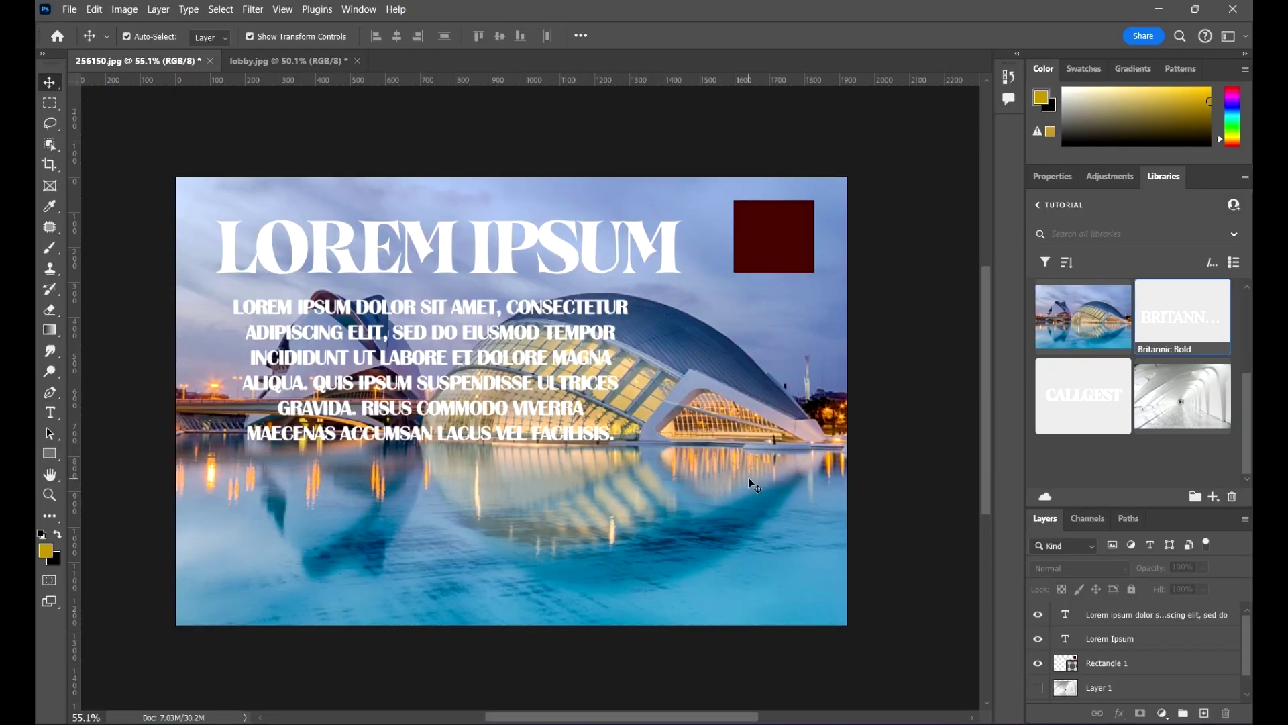
In Photoshop, delete the headline, the paragraph text and the dark red rectangle from the 256150.jpg image
{"action": "scroll", "coordinate": [748, 477], "scroll_direction": "down", "scroll_amount": 2}
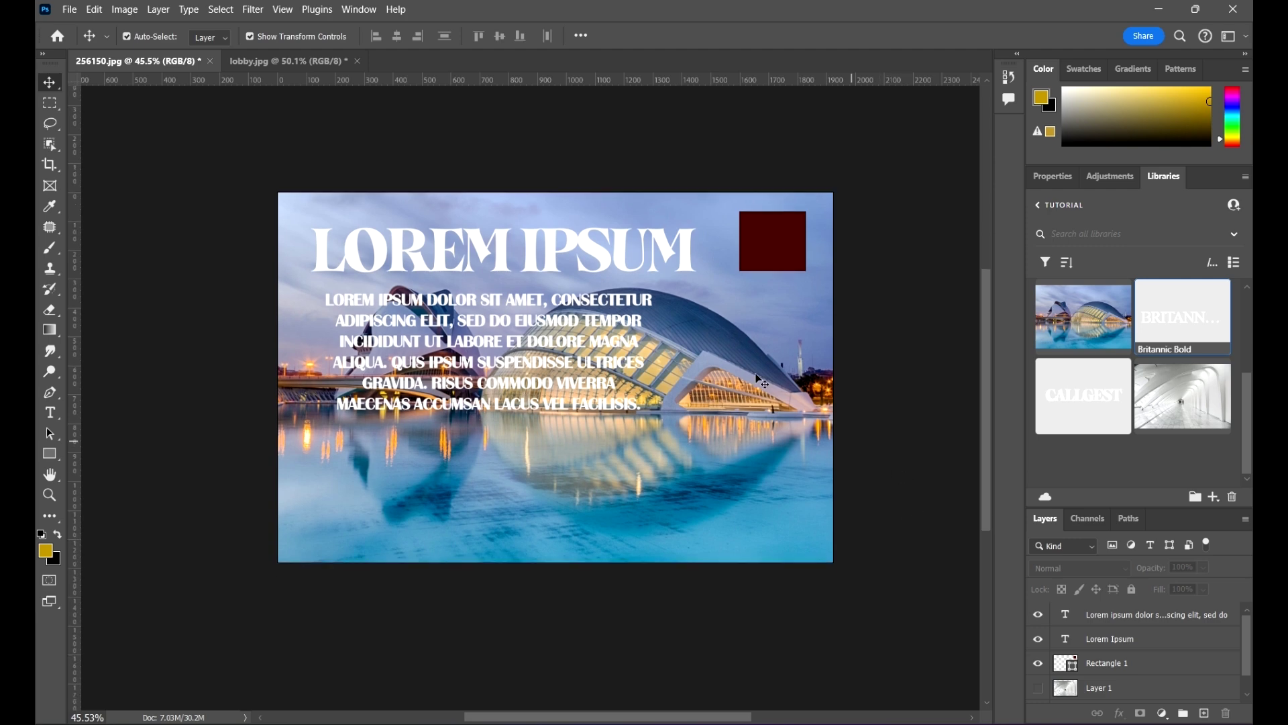
{"action": "scroll", "coordinate": [563, 364], "scroll_direction": "up", "scroll_amount": 1}
{"action": "left_click_drag", "start_coordinate": [933, 544], "coordinate": [43, 43]}
{"action": "left_click_drag", "start_coordinate": [652, 397], "coordinate": [442, 108]}
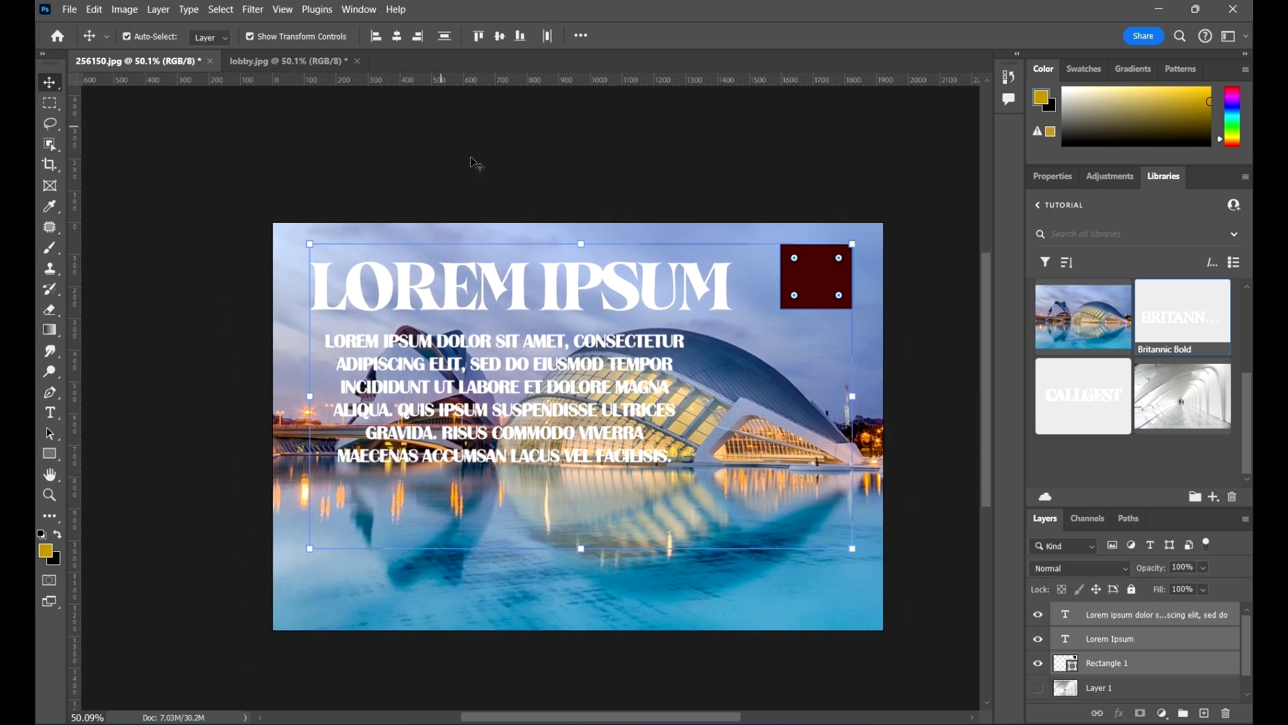
{"action": "key", "text": "Delete"}
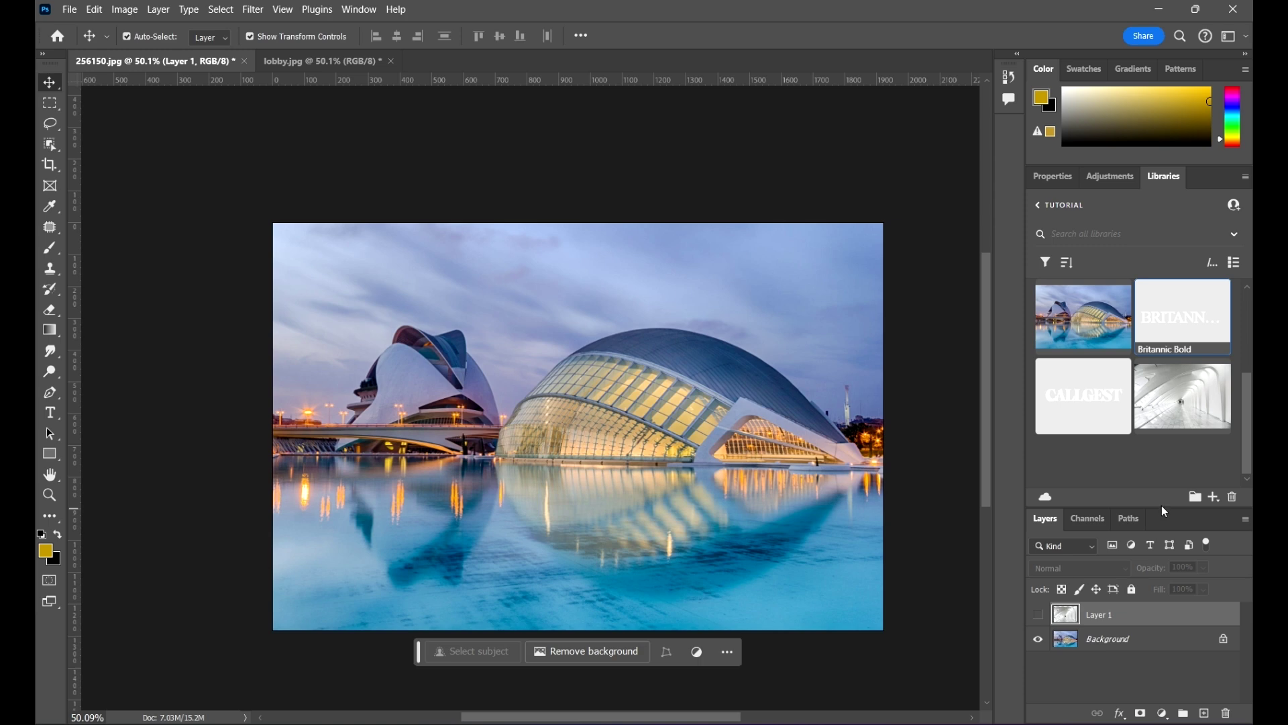
Give the layer list more room and delete the hidden Layer 1
{"action": "left_click_drag", "start_coordinate": [1165, 512], "coordinate": [1161, 469]}
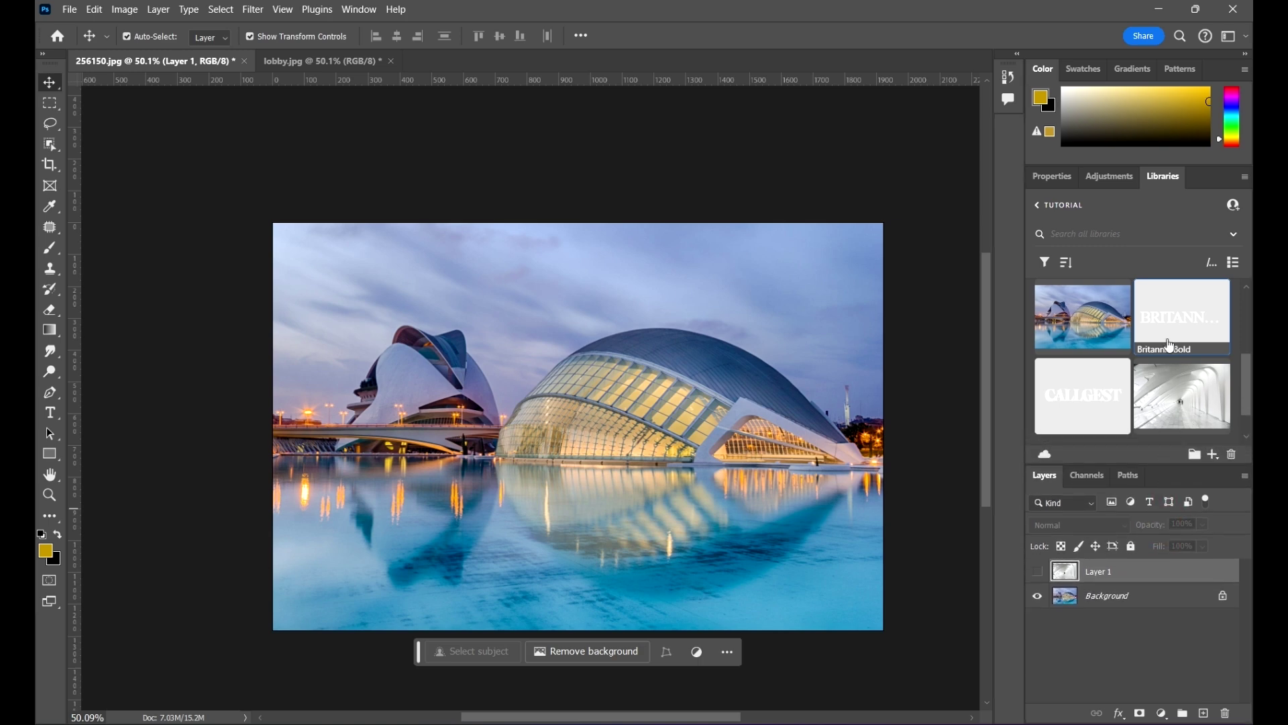
{"action": "scroll", "coordinate": [1170, 346], "scroll_direction": "down", "scroll_amount": 2}
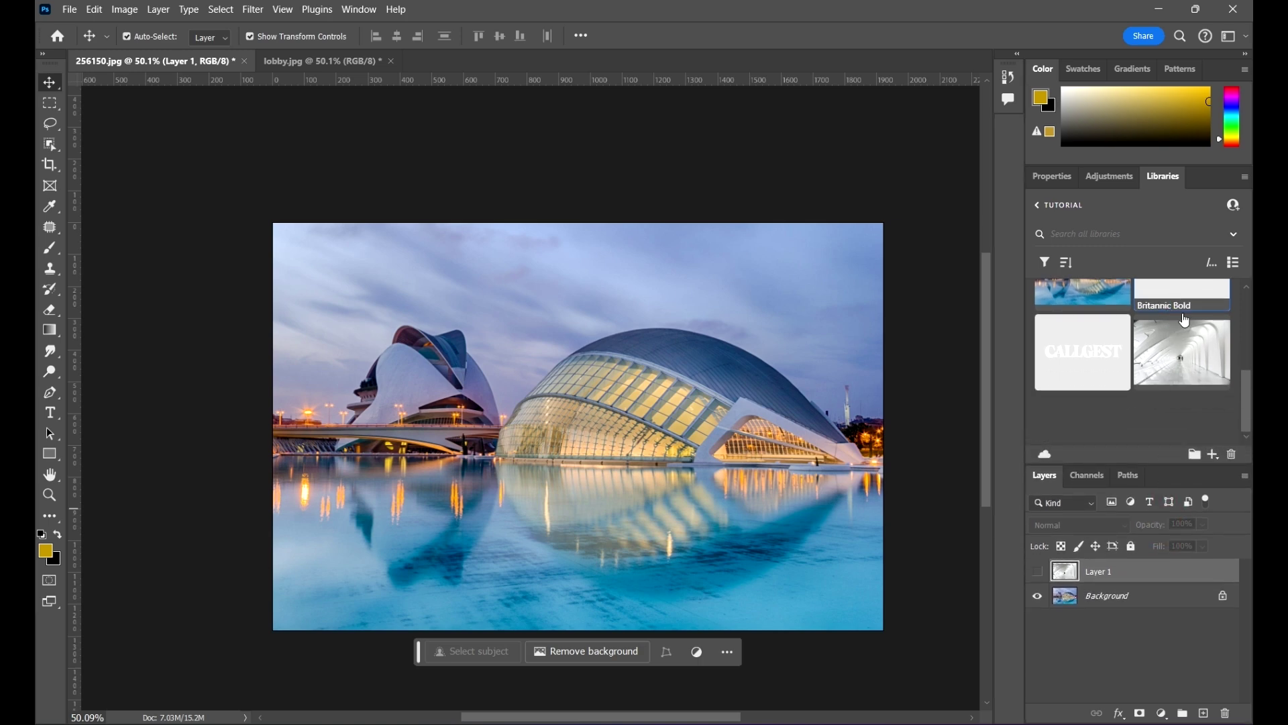
{"action": "left_click", "coordinate": [1111, 176]}
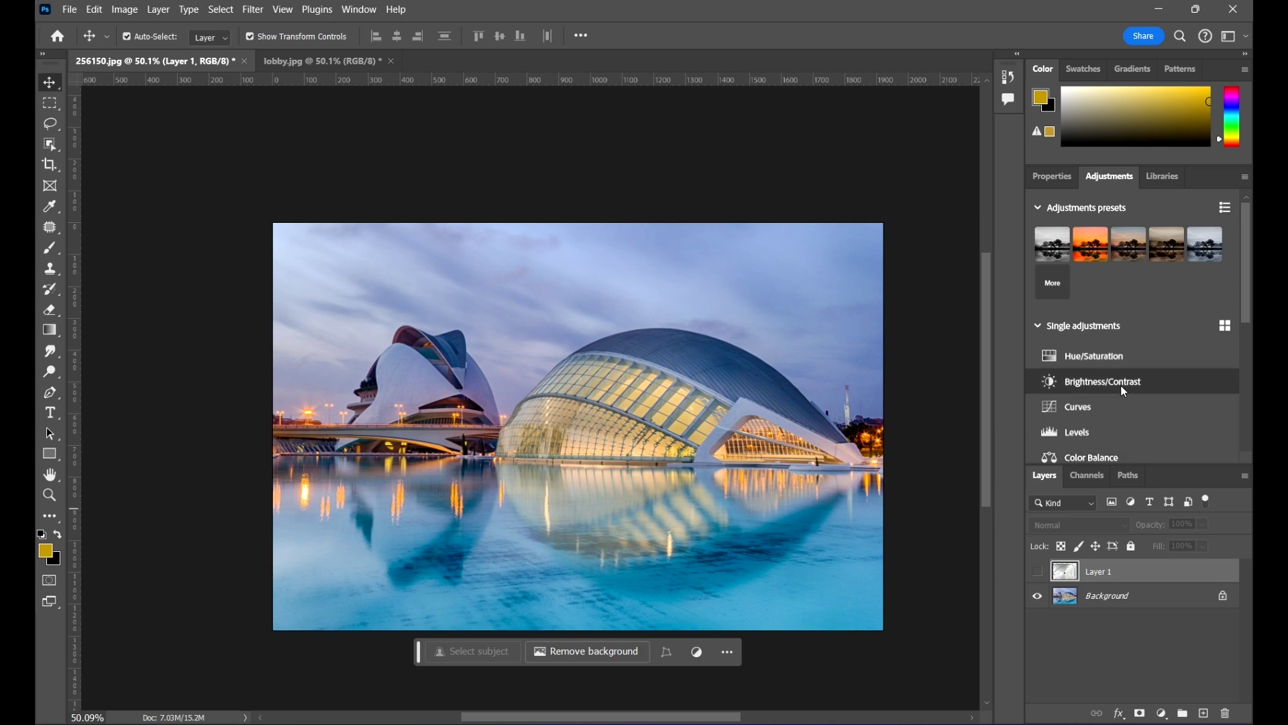
{"action": "left_click_drag", "start_coordinate": [753, 453], "coordinate": [704, 394]}
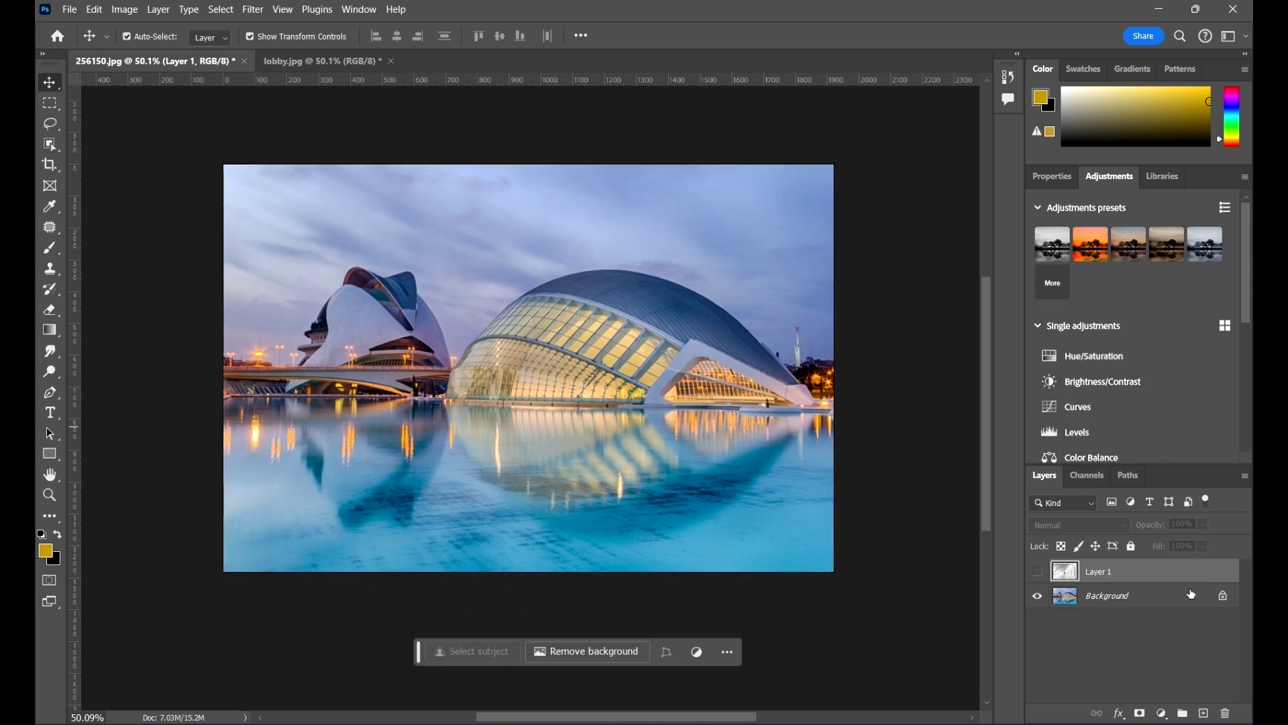
{"action": "left_click", "coordinate": [1225, 712]}
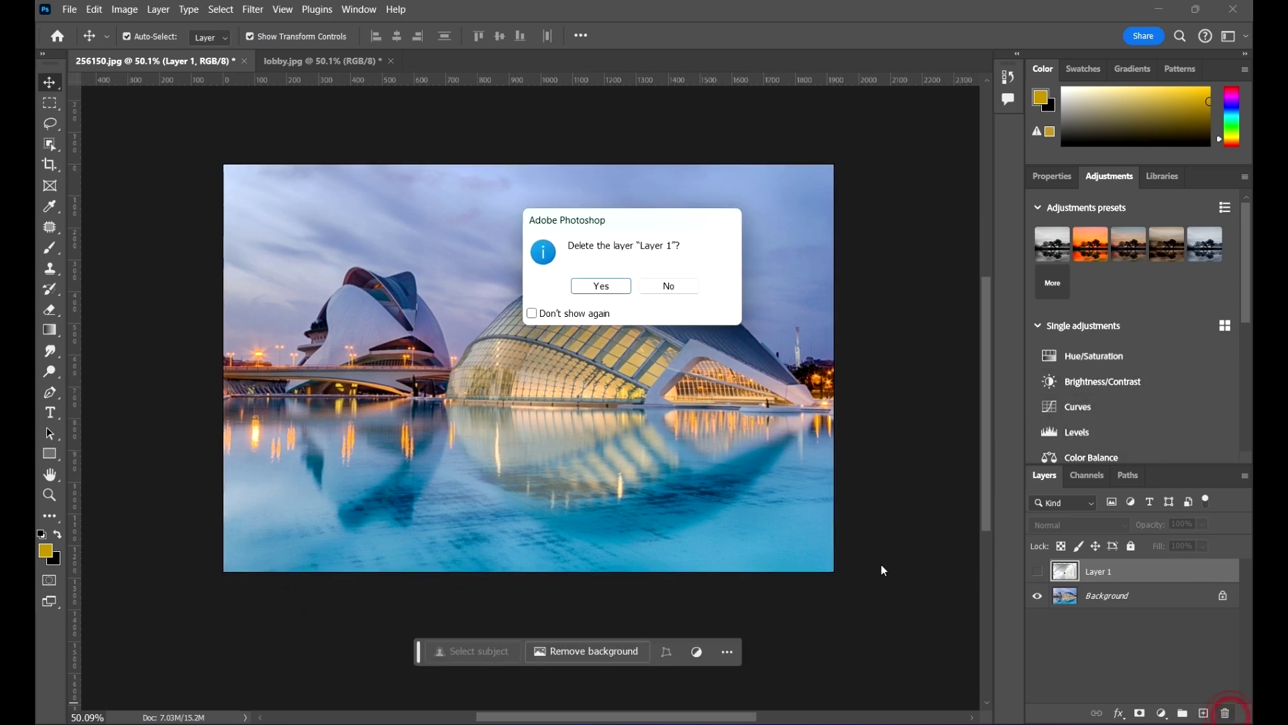
{"action": "left_click", "coordinate": [600, 286]}
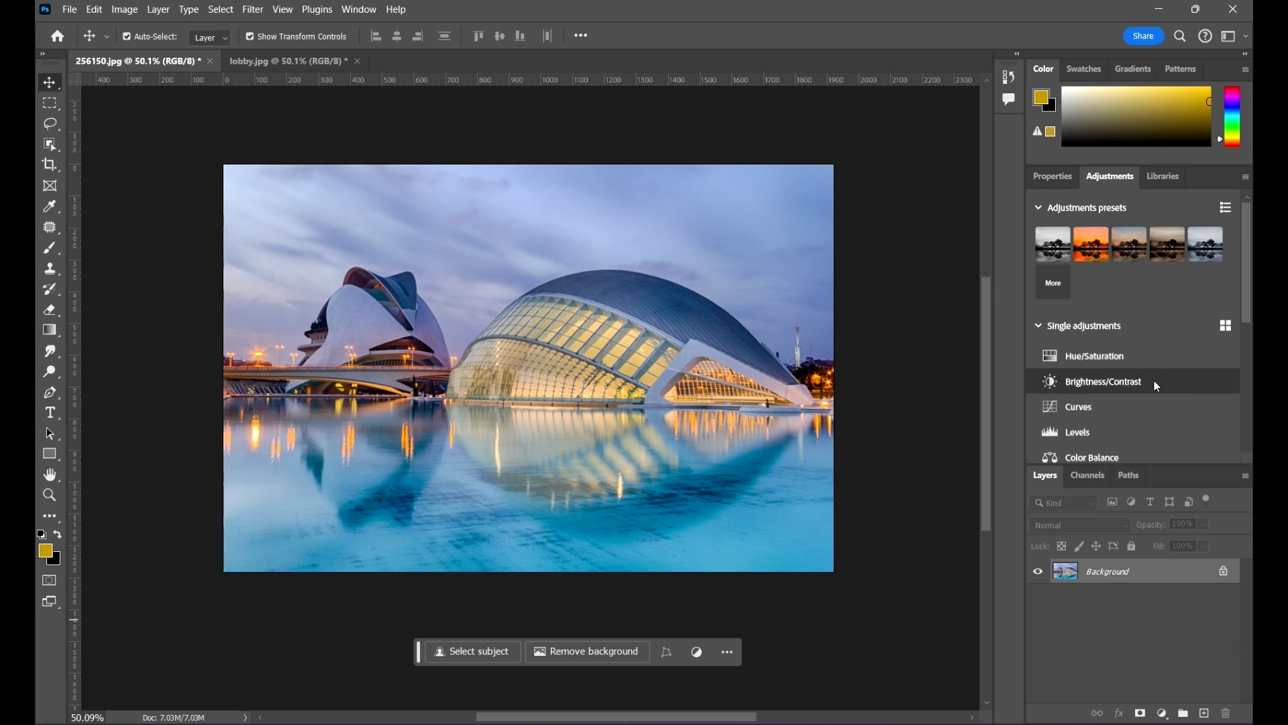
Add a Color Lookup adjustment layer above the background and set its 3DLUT file to FallColors.look
{"action": "scroll", "coordinate": [1154, 404], "scroll_direction": "down", "scroll_amount": 5}
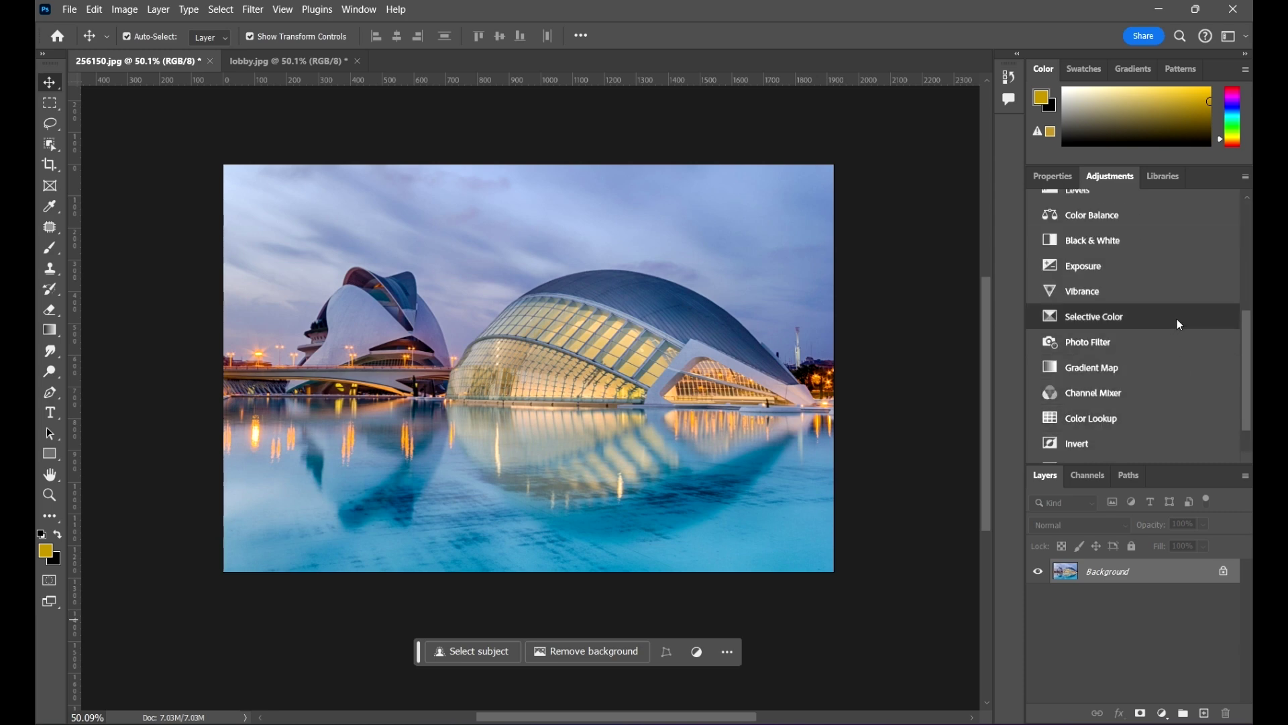
{"action": "left_click", "coordinate": [1175, 420]}
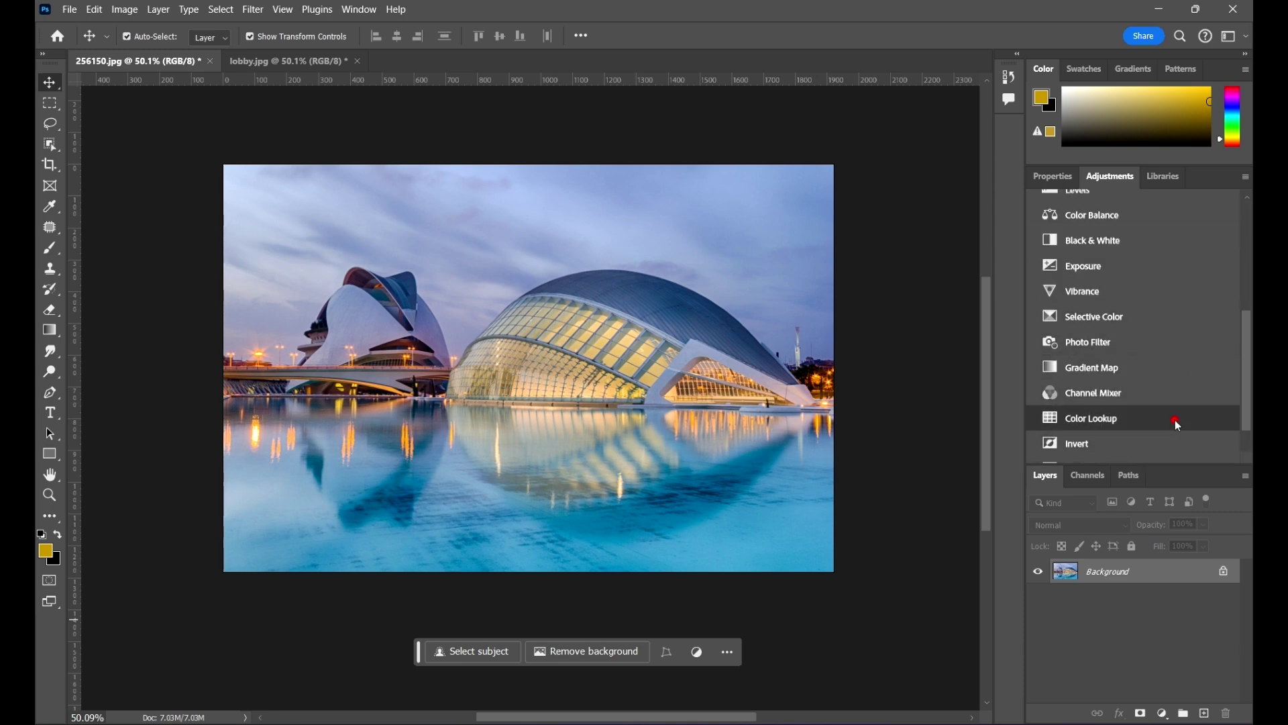
{"action": "left_click", "coordinate": [1149, 230]}
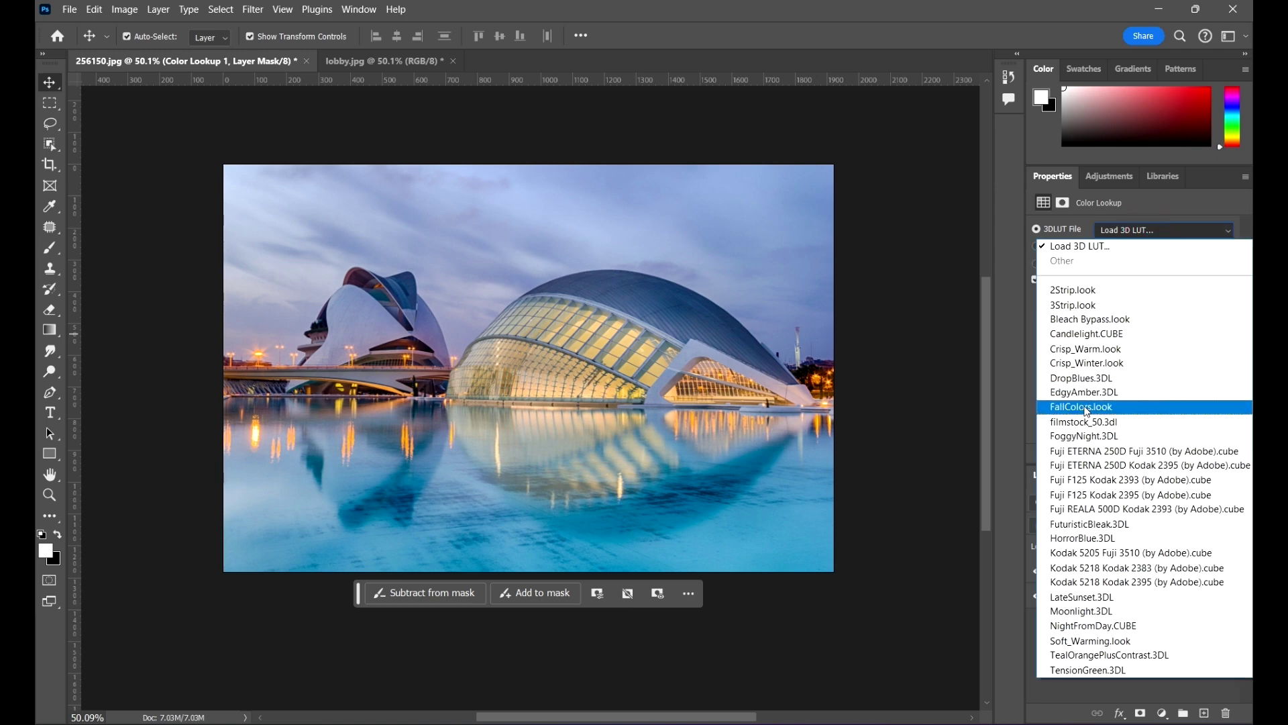
{"action": "left_click", "coordinate": [1113, 392]}
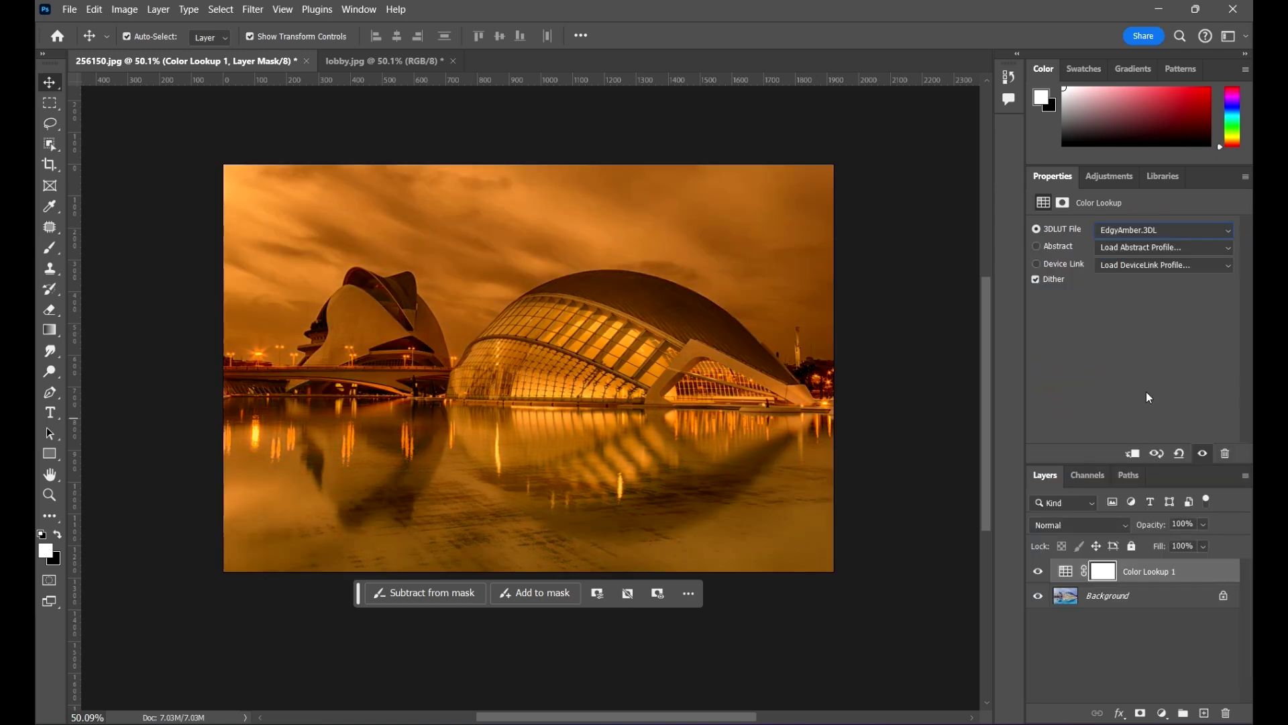
{"action": "key", "text": "Down"}
{"action": "key", "text": "Down"}
{"action": "key", "text": "Up"}
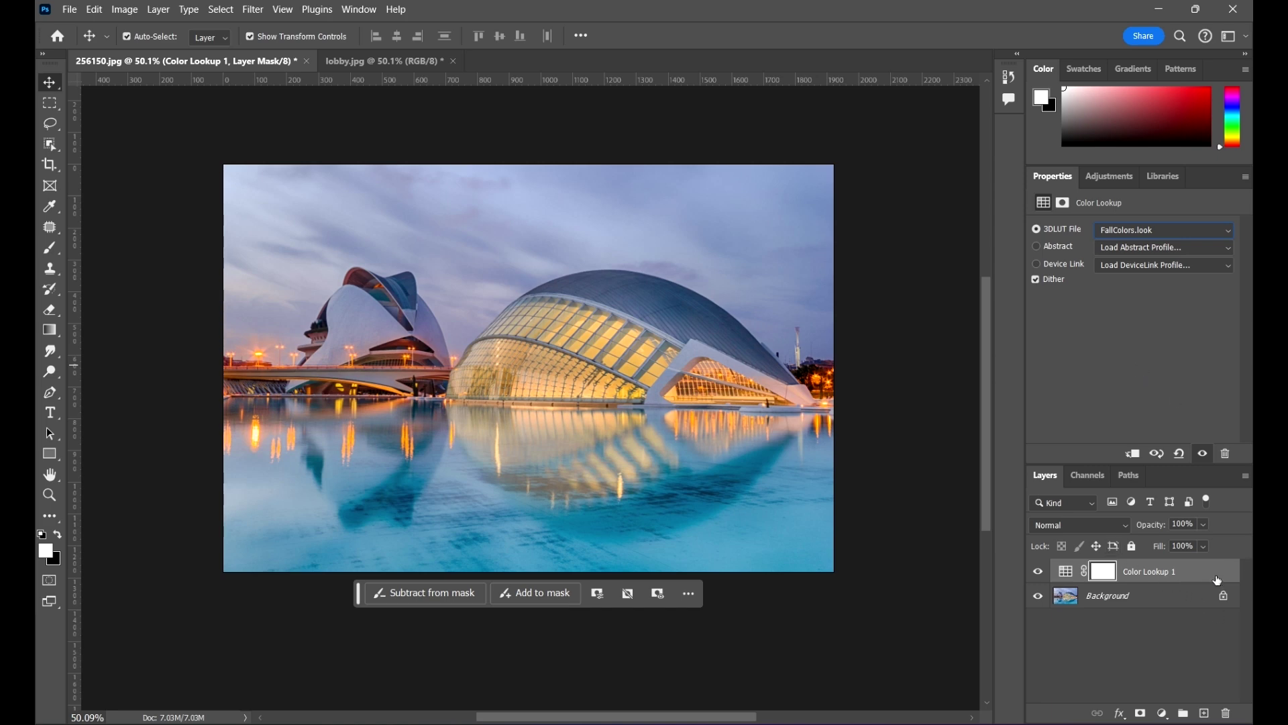
Add a Levels adjustment layer and raise its black input level to 18
{"action": "left_click", "coordinate": [1110, 176]}
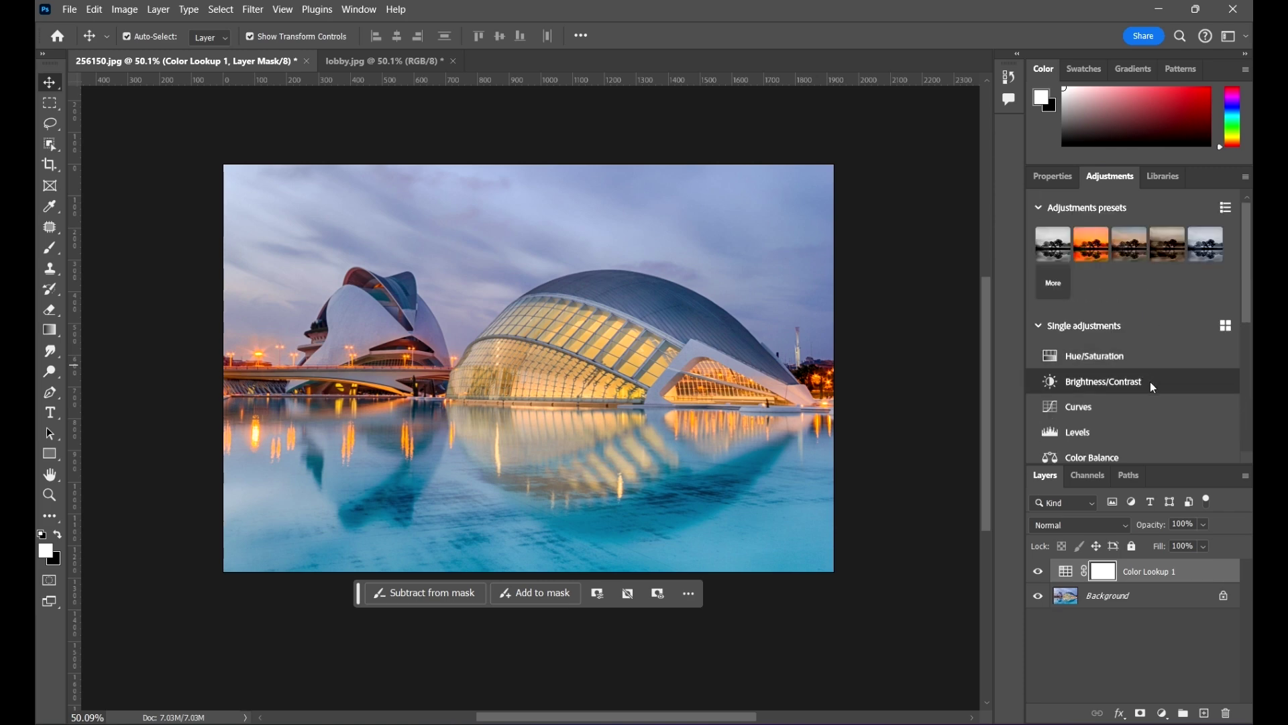
{"action": "left_click", "coordinate": [1134, 432]}
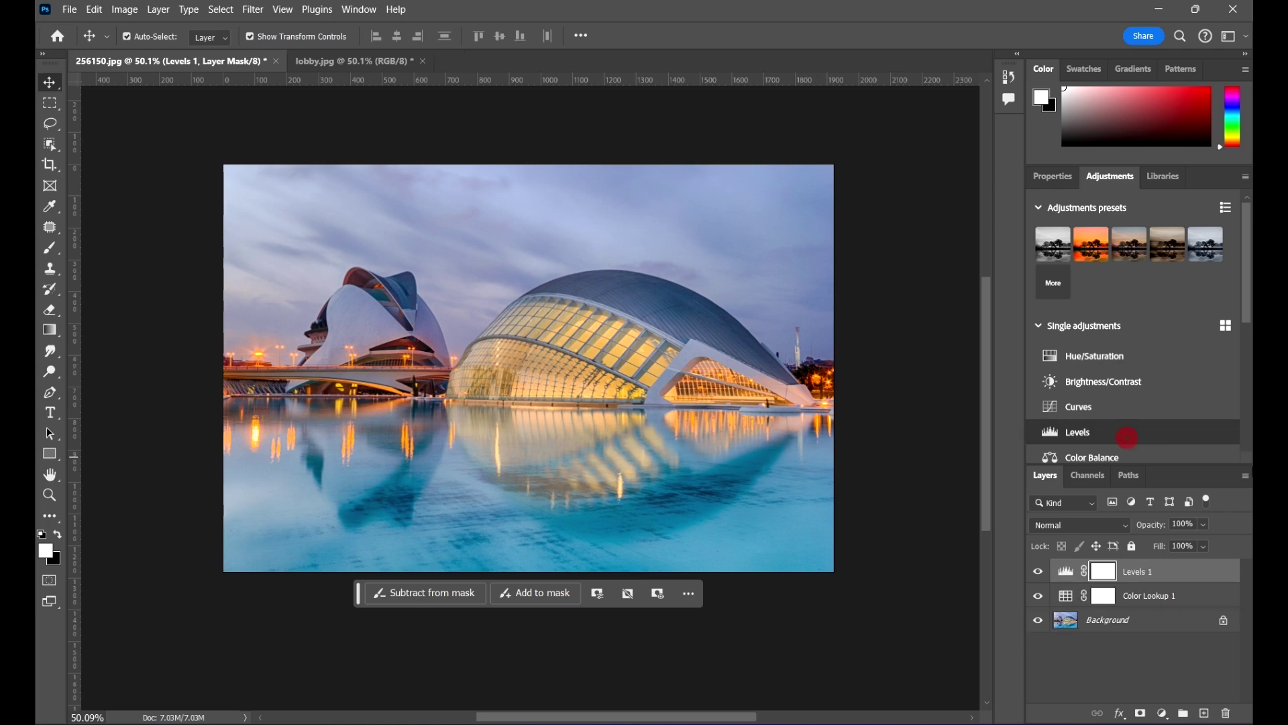
{"action": "mouse_move", "coordinate": [1066, 350]}
{"action": "left_mouse_down"}
{"action": "mouse_move", "coordinate": [1089, 345]}
{"action": "mouse_move", "coordinate": [1069, 339]}
{"action": "left_mouse_up"}
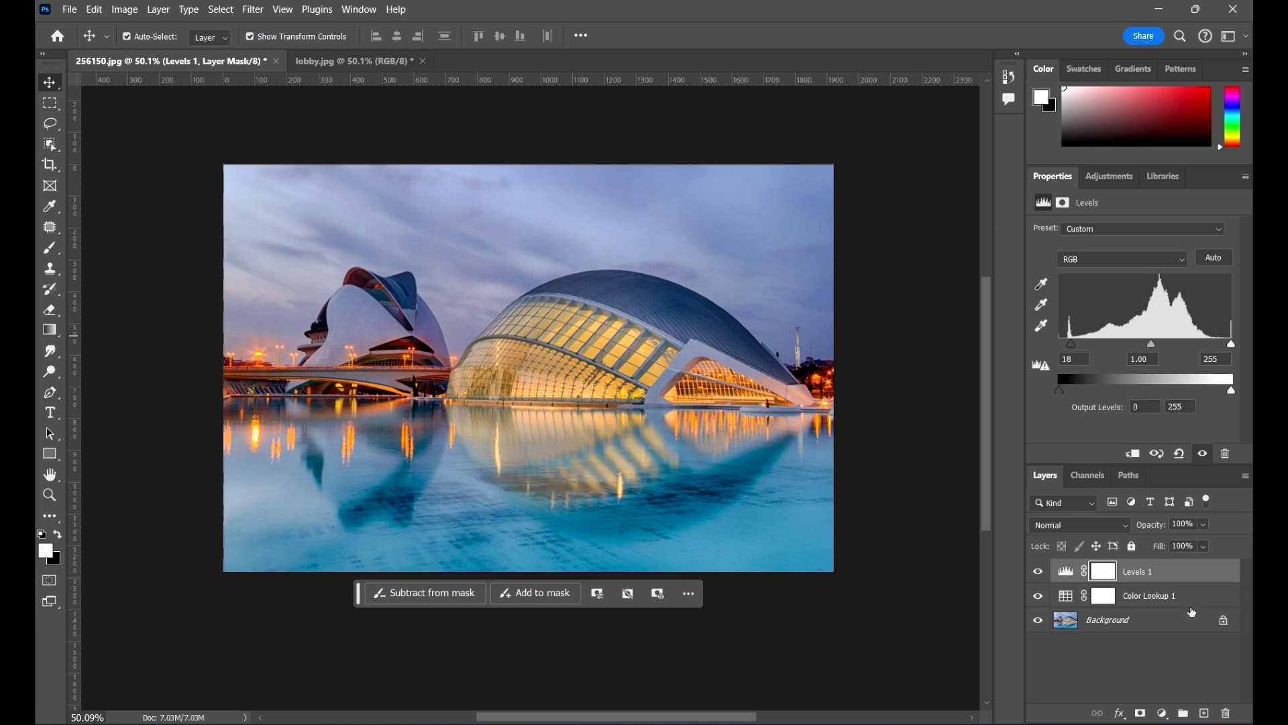
Try to add the Levels and Color Lookup adjustment layers together to the Tutorial library, then check the library's assets
{"action": "left_click", "coordinate": [1162, 179]}
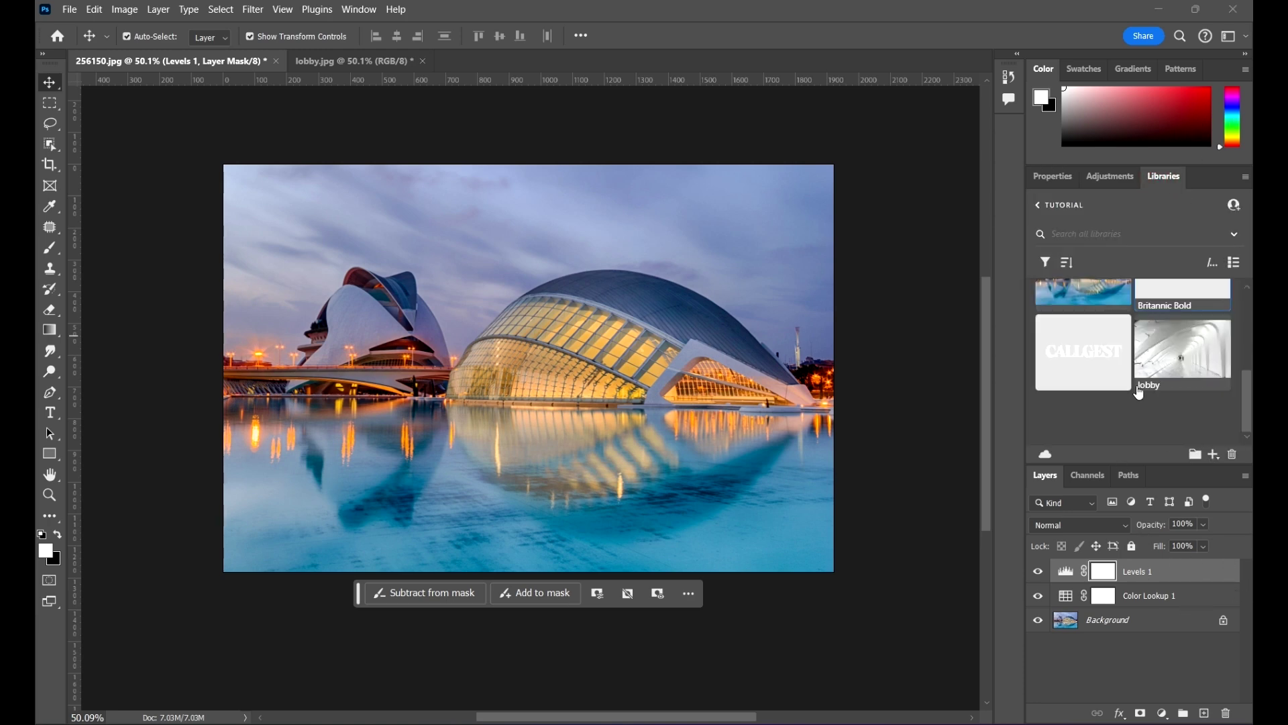
{"action": "left_click", "coordinate": [1198, 596], "text": "shift"}
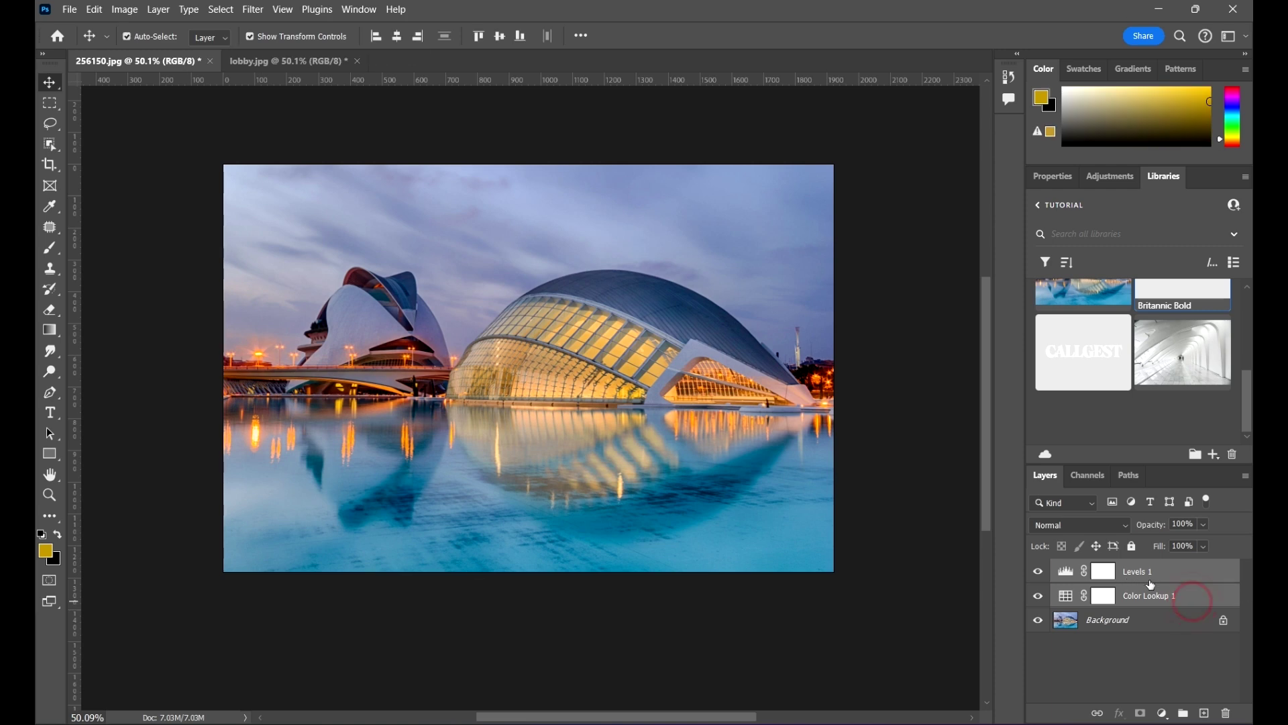
{"action": "left_click_drag", "start_coordinate": [1184, 593], "coordinate": [1133, 419]}
{"action": "scroll", "coordinate": [1208, 365], "scroll_direction": "up", "scroll_amount": 4}
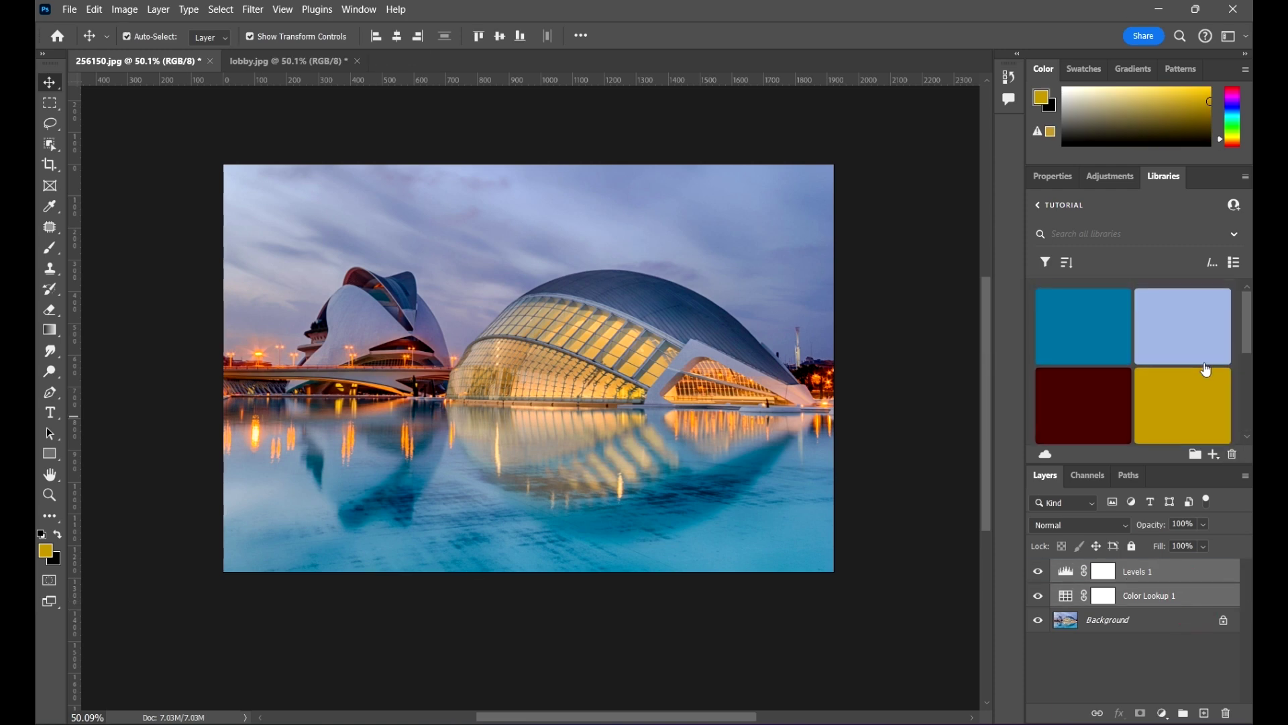
{"action": "scroll", "coordinate": [1206, 366], "scroll_direction": "down", "scroll_amount": 4}
{"action": "scroll", "coordinate": [1141, 362], "scroll_direction": "up", "scroll_amount": 4}
{"action": "scroll", "coordinate": [1166, 339], "scroll_direction": "down", "scroll_amount": 4}
{"action": "scroll", "coordinate": [1141, 390], "scroll_direction": "up", "scroll_amount": 4}
{"action": "scroll", "coordinate": [1110, 360], "scroll_direction": "down", "scroll_amount": 4}
{"action": "left_click", "coordinate": [1178, 665]}
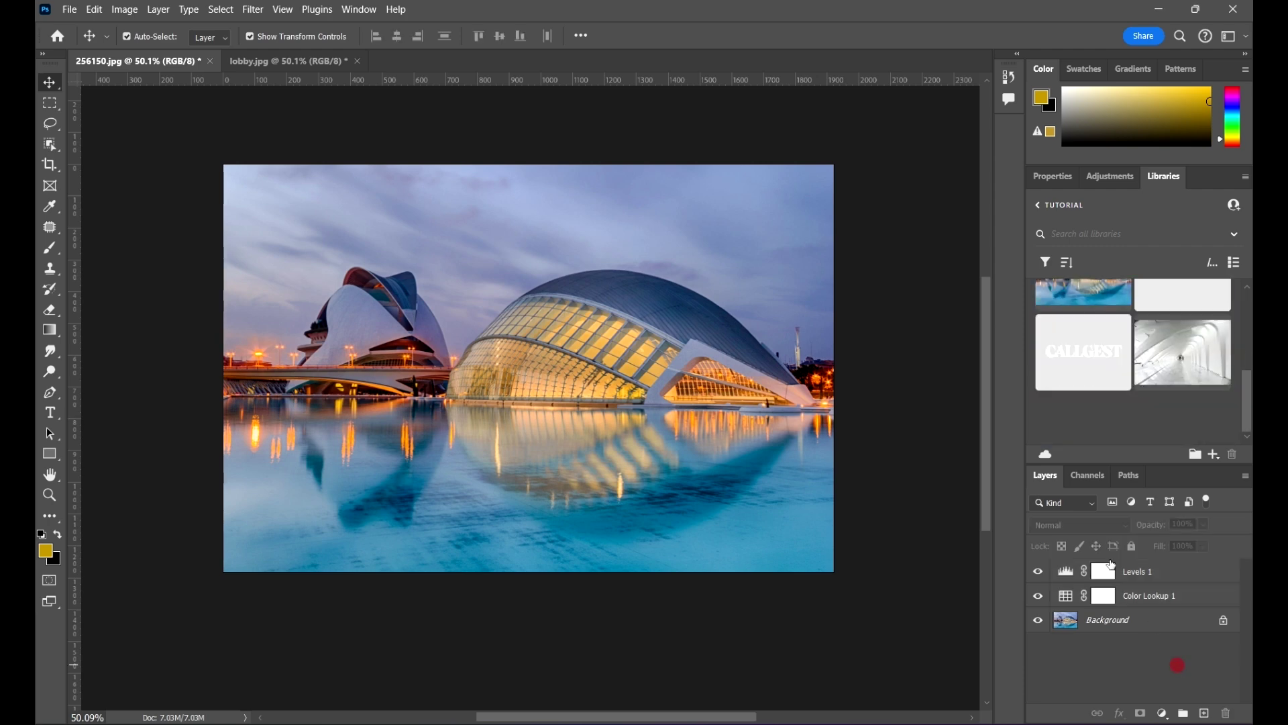
Try to add only the Levels adjustment layer to the Tutorial library and look through its assets
{"action": "left_click", "coordinate": [1191, 570]}
{"action": "left_click_drag", "start_coordinate": [1208, 572], "coordinate": [1228, 426]}
{"action": "scroll", "coordinate": [1168, 396], "scroll_direction": "up", "scroll_amount": 4}
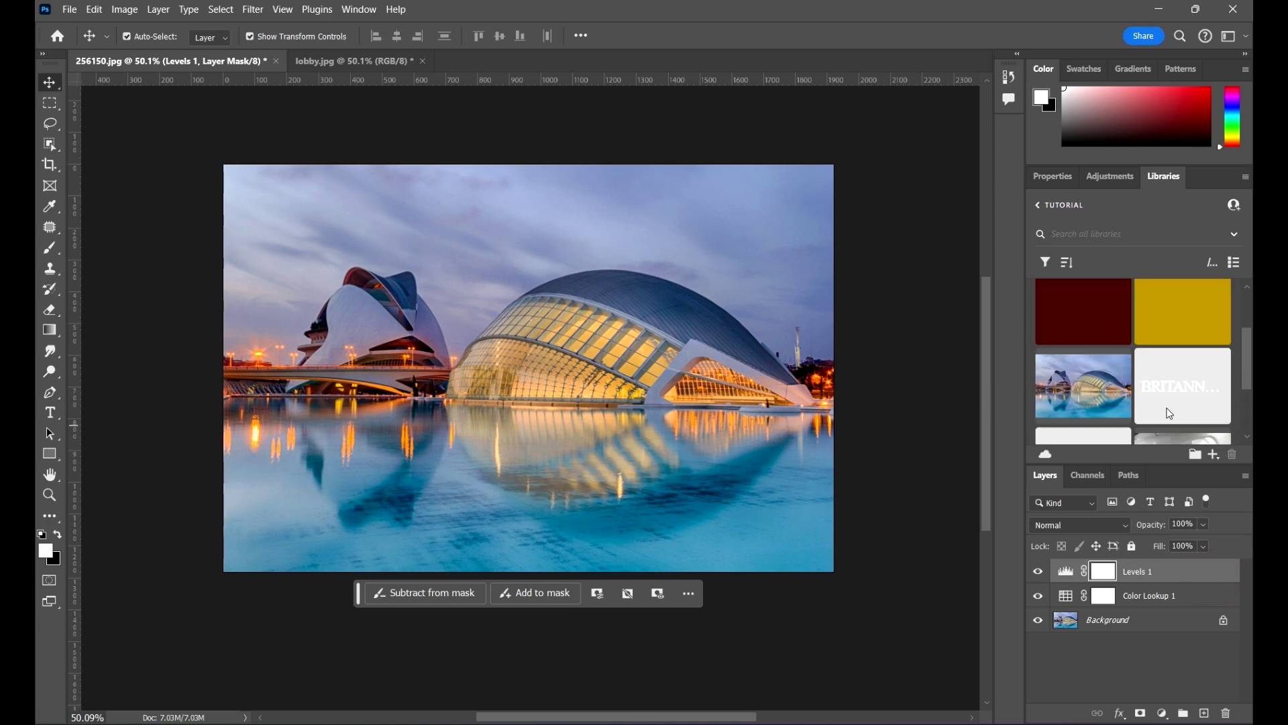
{"action": "scroll", "coordinate": [1207, 403], "scroll_direction": "down", "scroll_amount": 4}
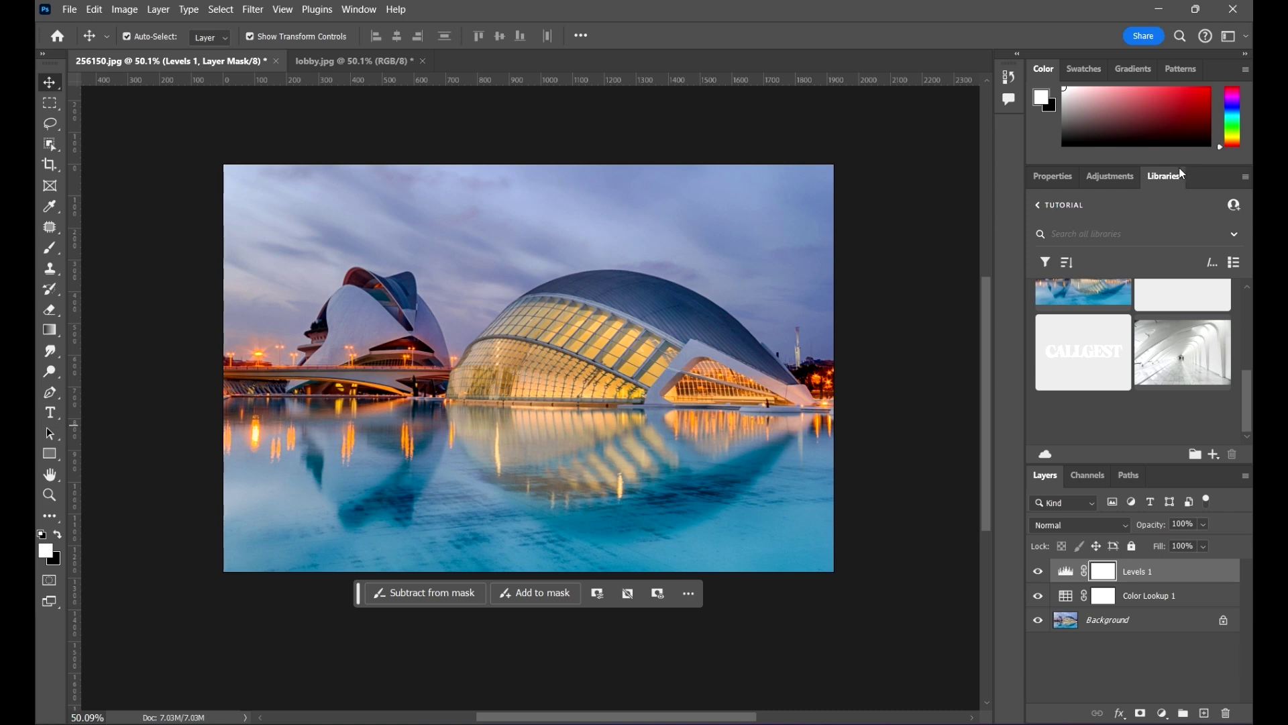
{"action": "scroll", "coordinate": [1164, 365], "scroll_direction": "up", "scroll_amount": 3}
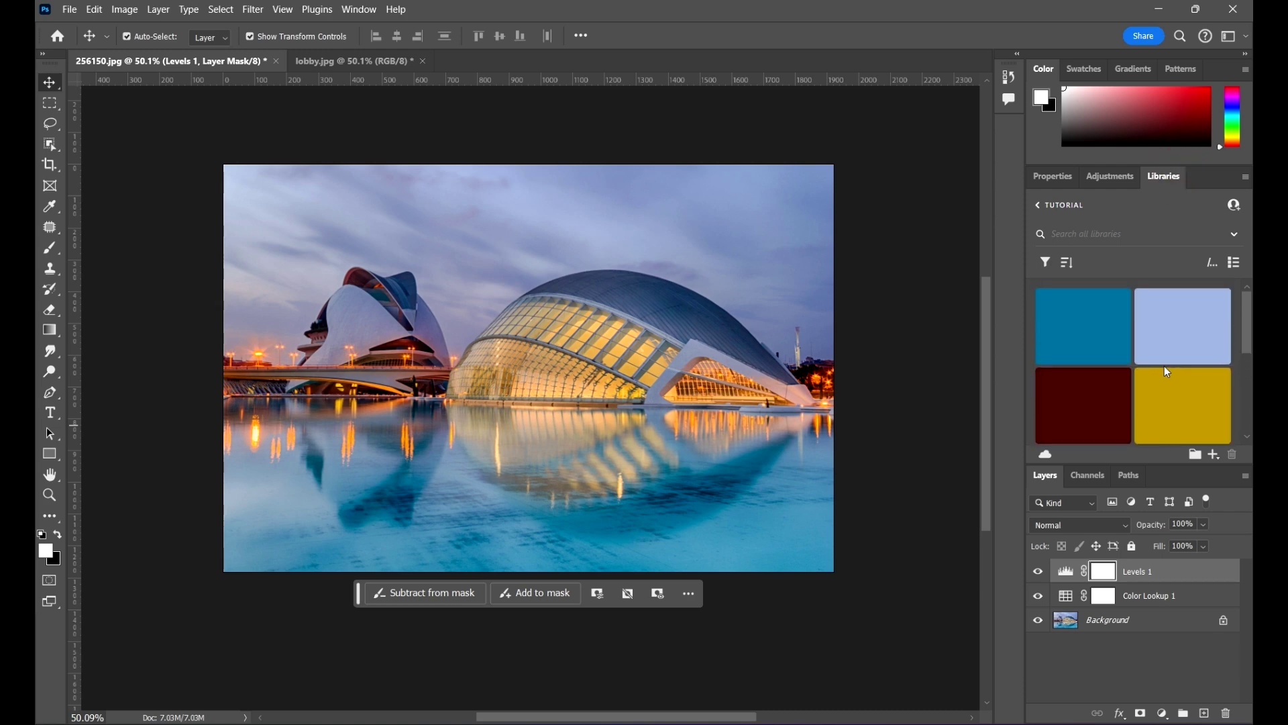
{"action": "scroll", "coordinate": [1194, 393], "scroll_direction": "down", "scroll_amount": 2}
{"action": "scroll", "coordinate": [1193, 392], "scroll_direction": "down", "scroll_amount": 2}
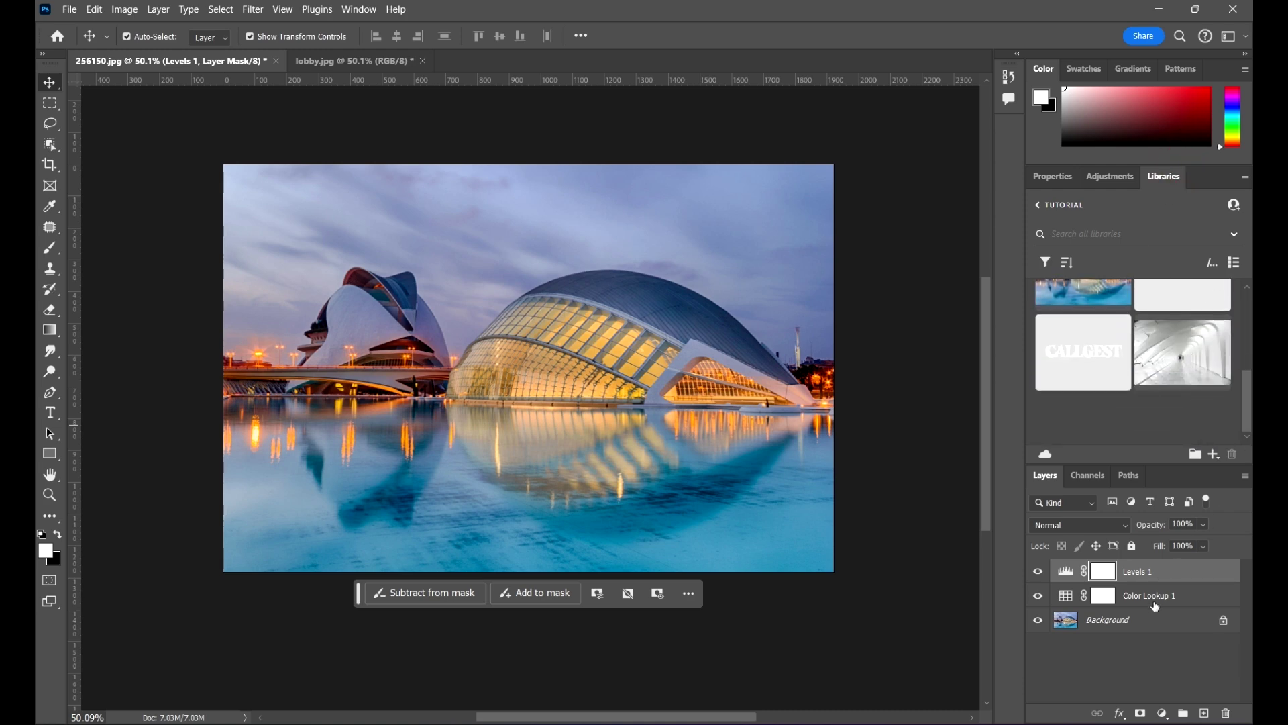
Add the Color Lookup and Levels adjustment layers together to the Tutorial library as one asset, then deselect both layers
{"action": "left_click", "coordinate": [1166, 597]}
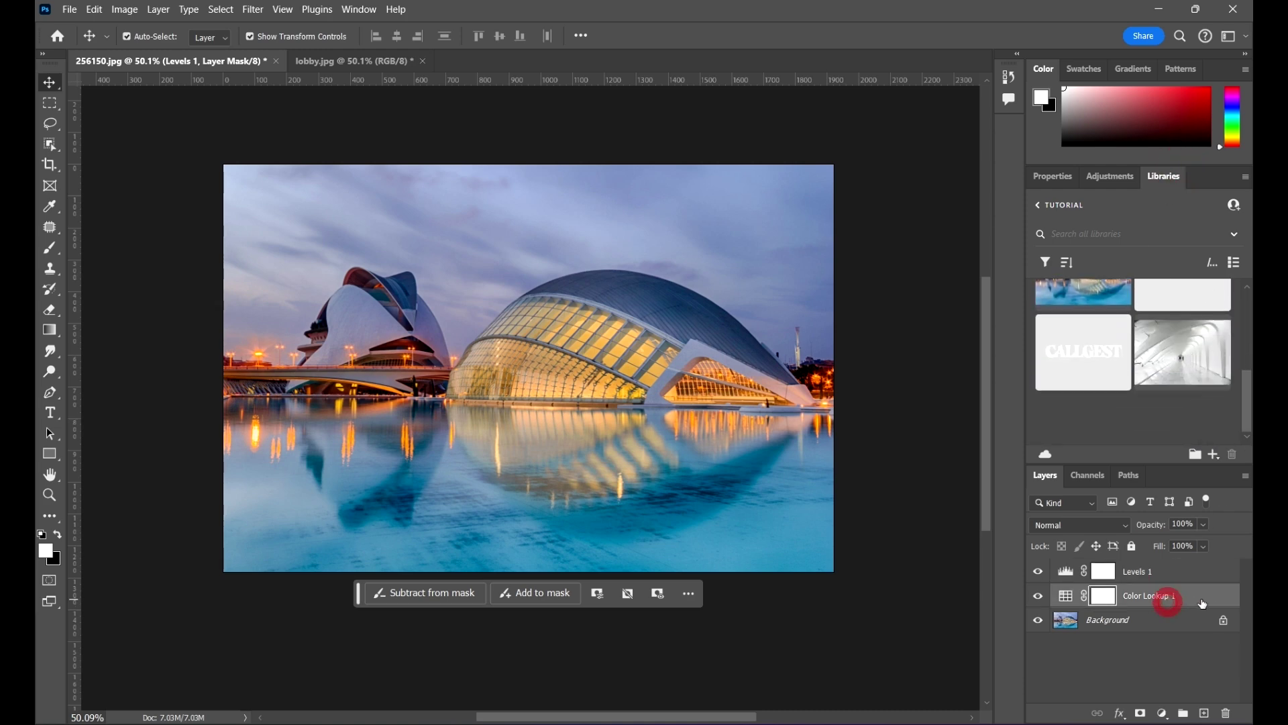
{"action": "left_click", "coordinate": [1187, 571], "text": "shift"}
{"action": "left_click_drag", "start_coordinate": [1188, 575], "coordinate": [1201, 410]}
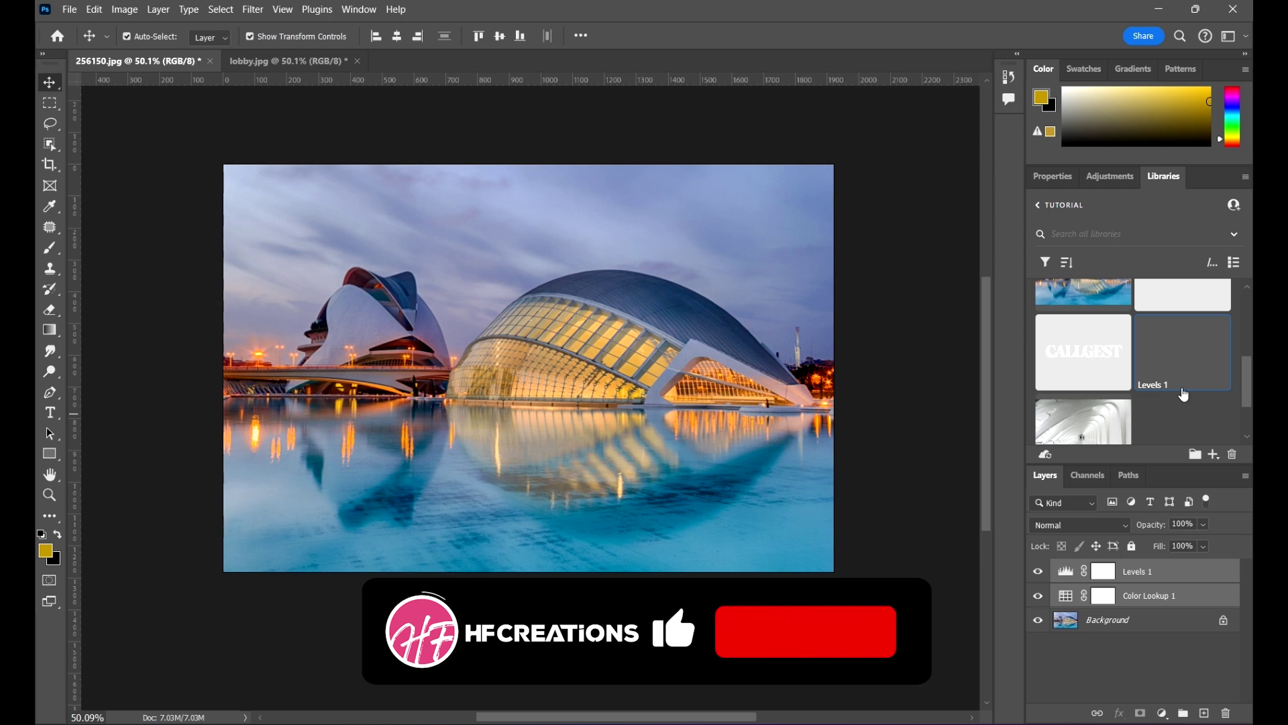
{"action": "scroll", "coordinate": [1177, 376], "scroll_direction": "up", "scroll_amount": 3}
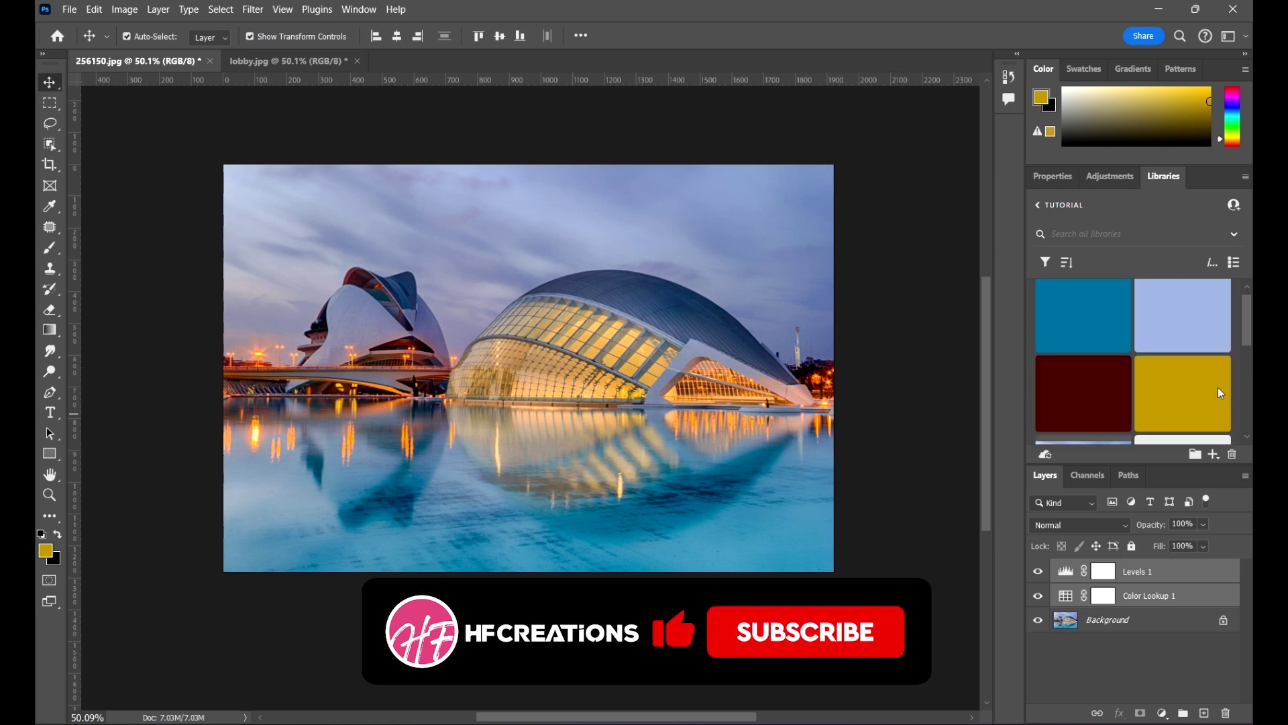
{"action": "scroll", "coordinate": [1217, 388], "scroll_direction": "down", "scroll_amount": 3}
{"action": "left_click", "coordinate": [1194, 383]}
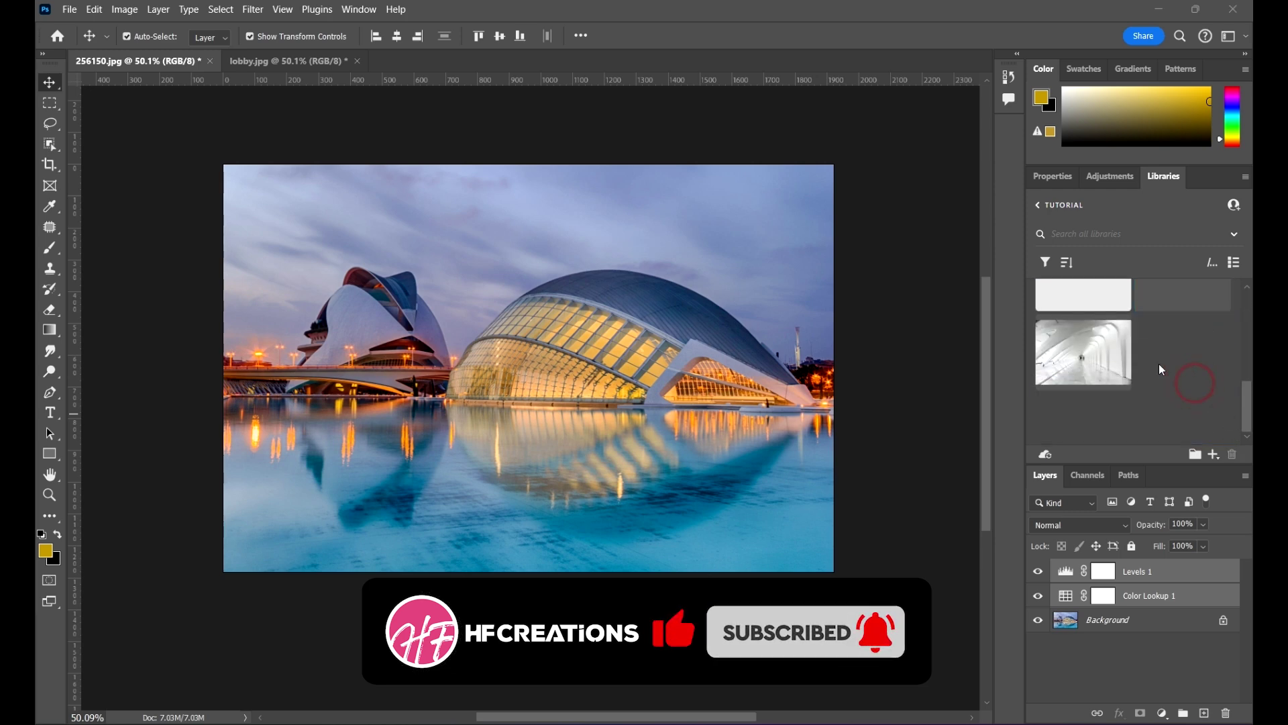
{"action": "left_click", "coordinate": [1191, 646]}
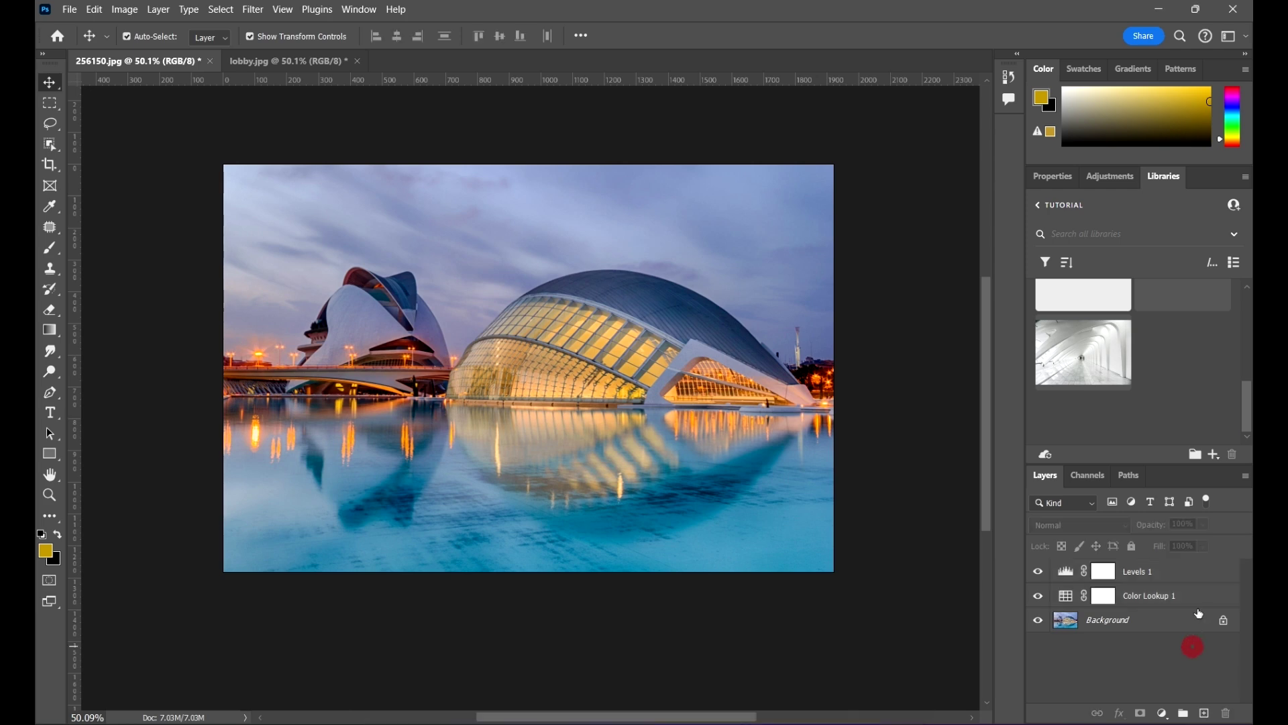
Add the Color Lookup adjustment layer on its own to the Tutorial library and check the library's adjustment assets
{"action": "left_click_drag", "start_coordinate": [1171, 596], "coordinate": [1149, 349]}
{"action": "left_click", "coordinate": [1090, 369]}
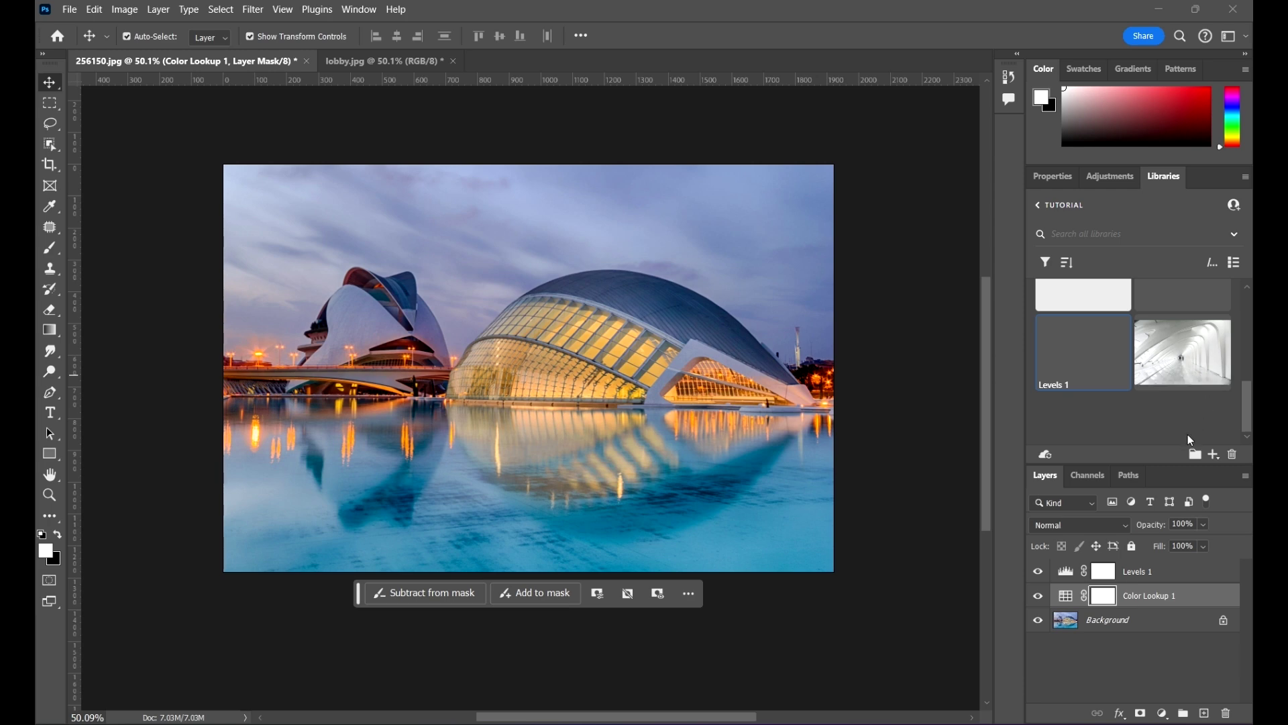
{"action": "left_click", "coordinate": [1114, 367]}
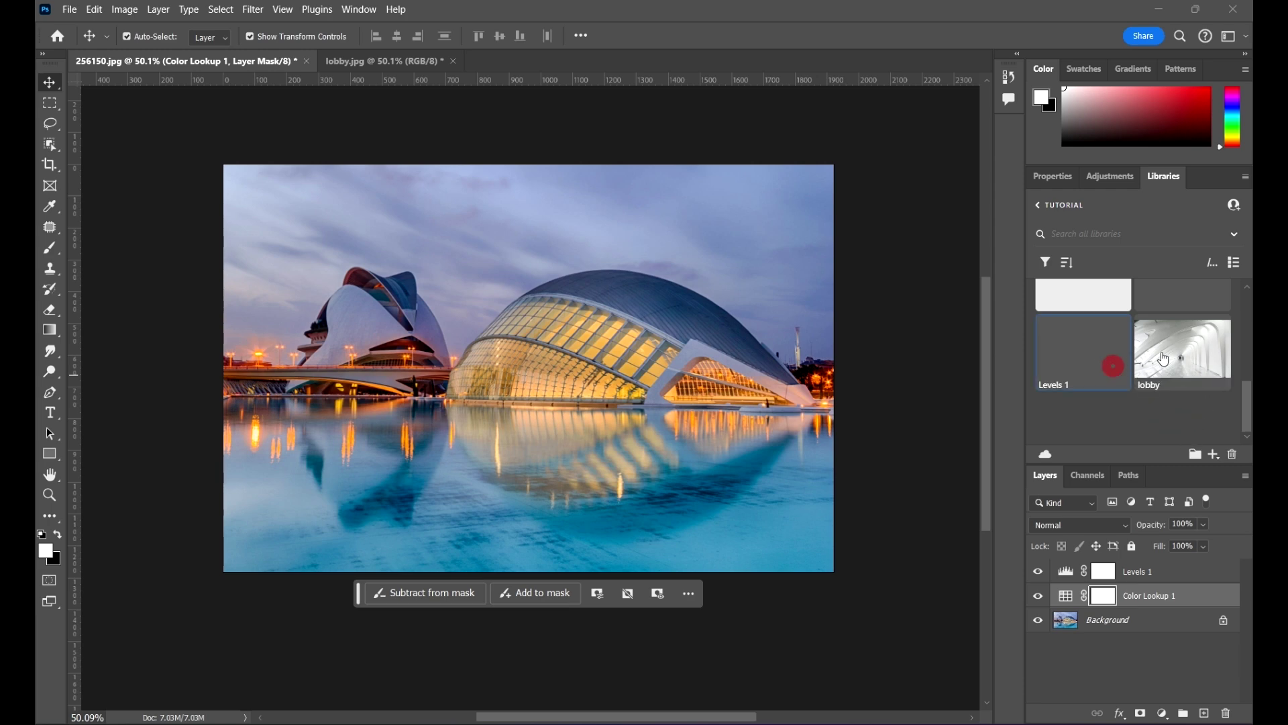
{"action": "scroll", "coordinate": [1078, 362], "scroll_direction": "up", "scroll_amount": 1}
{"action": "scroll", "coordinate": [1060, 410], "scroll_direction": "down", "scroll_amount": 1}
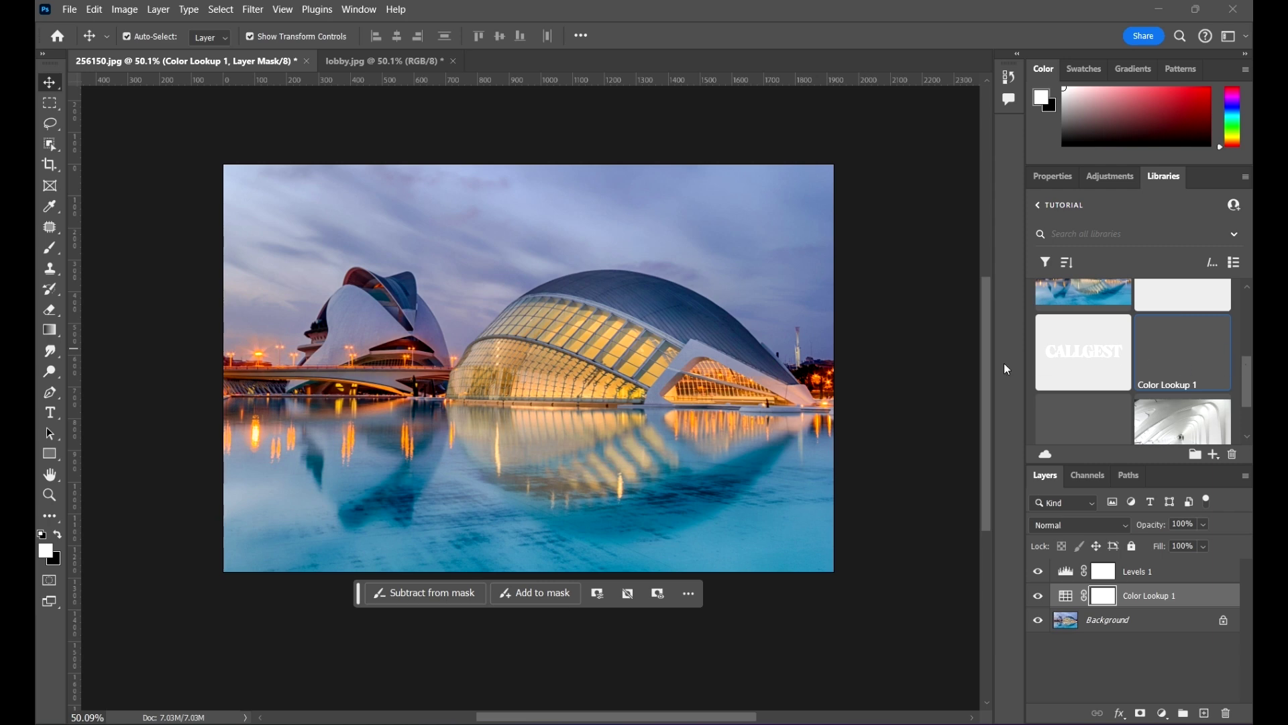
{"action": "left_click", "coordinate": [673, 335]}
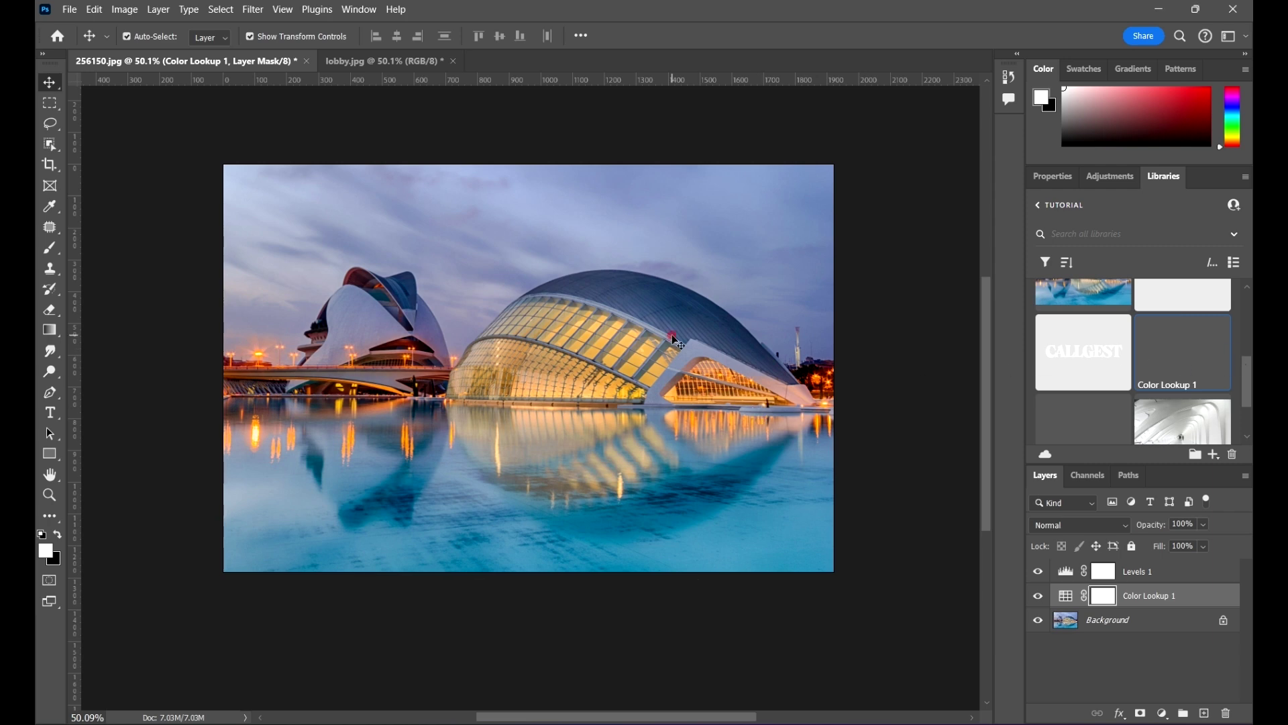
Delete the Levels and Color Lookup adjustment layers from the 256150.jpg image
{"action": "left_click", "coordinate": [1178, 566]}
{"action": "left_click", "coordinate": [1175, 596], "text": "shift"}
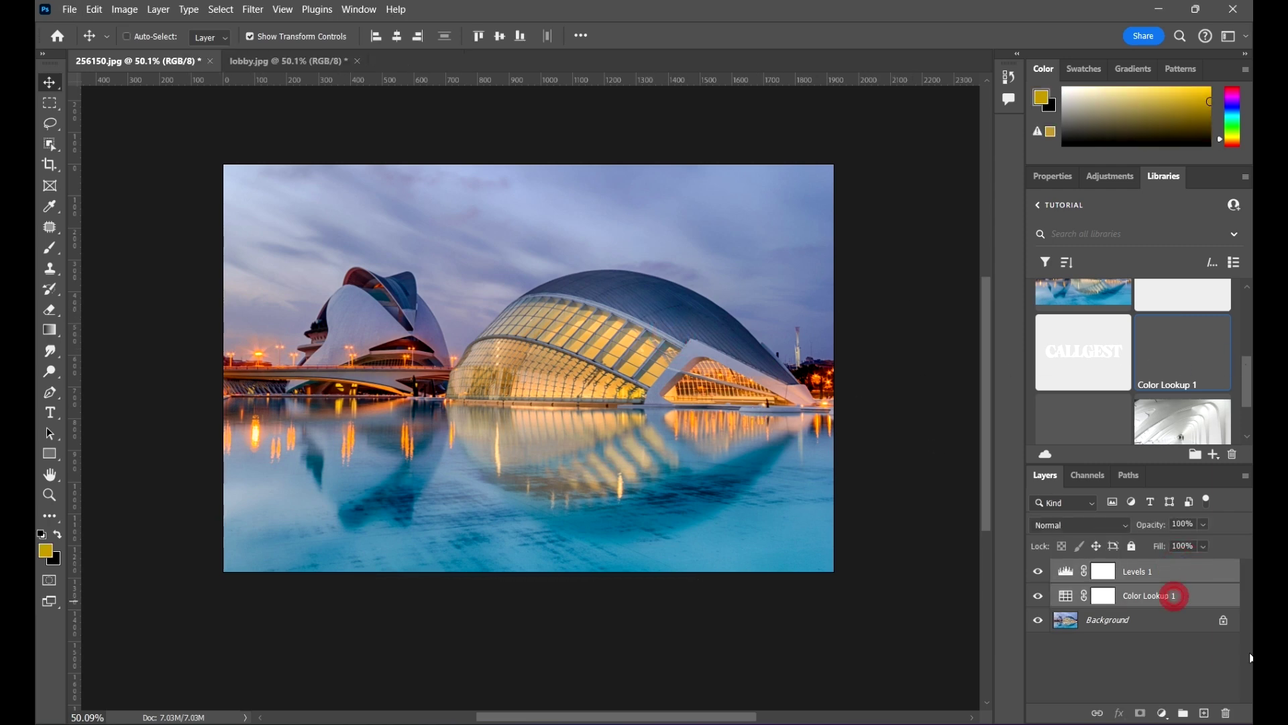
{"action": "left_click", "coordinate": [1227, 714]}
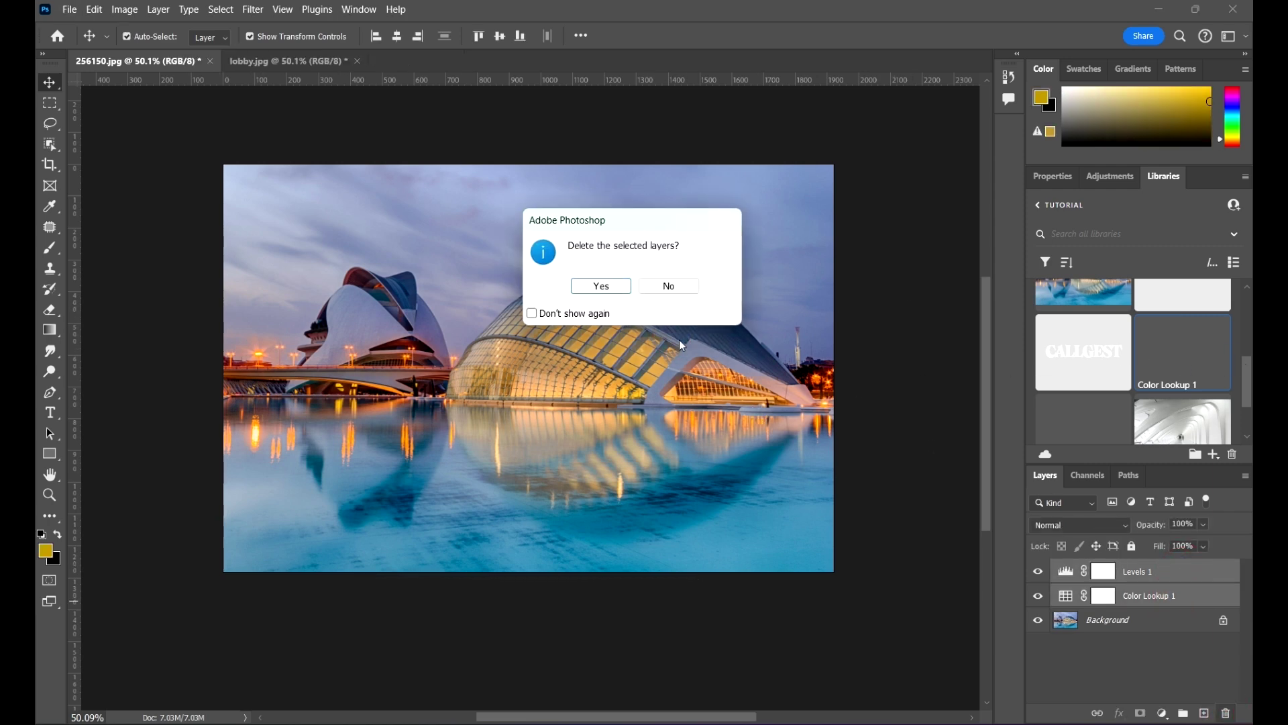
{"action": "left_click", "coordinate": [609, 284]}
Apply the Color Lookup 1 asset and the Levels 1 asset from the Tutorial library to the image's layer stack
{"action": "left_click", "coordinate": [1189, 299]}
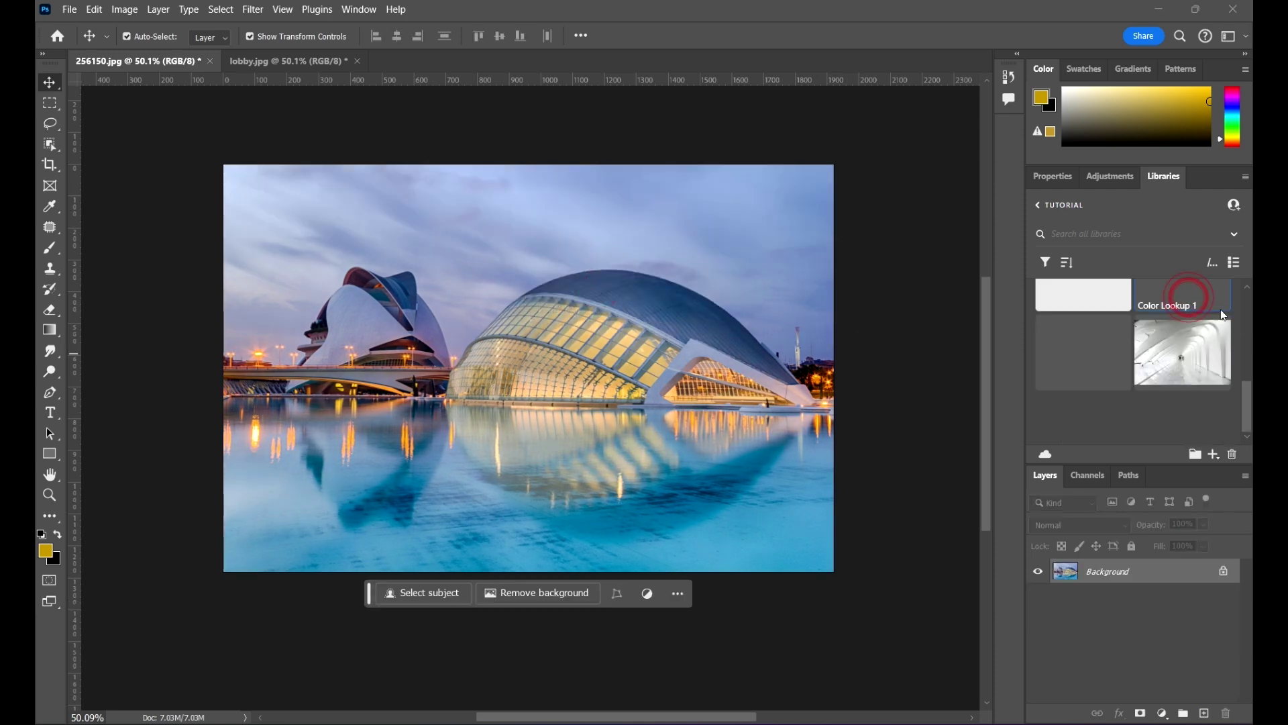
{"action": "left_click_drag", "start_coordinate": [1190, 294], "coordinate": [1167, 564]}
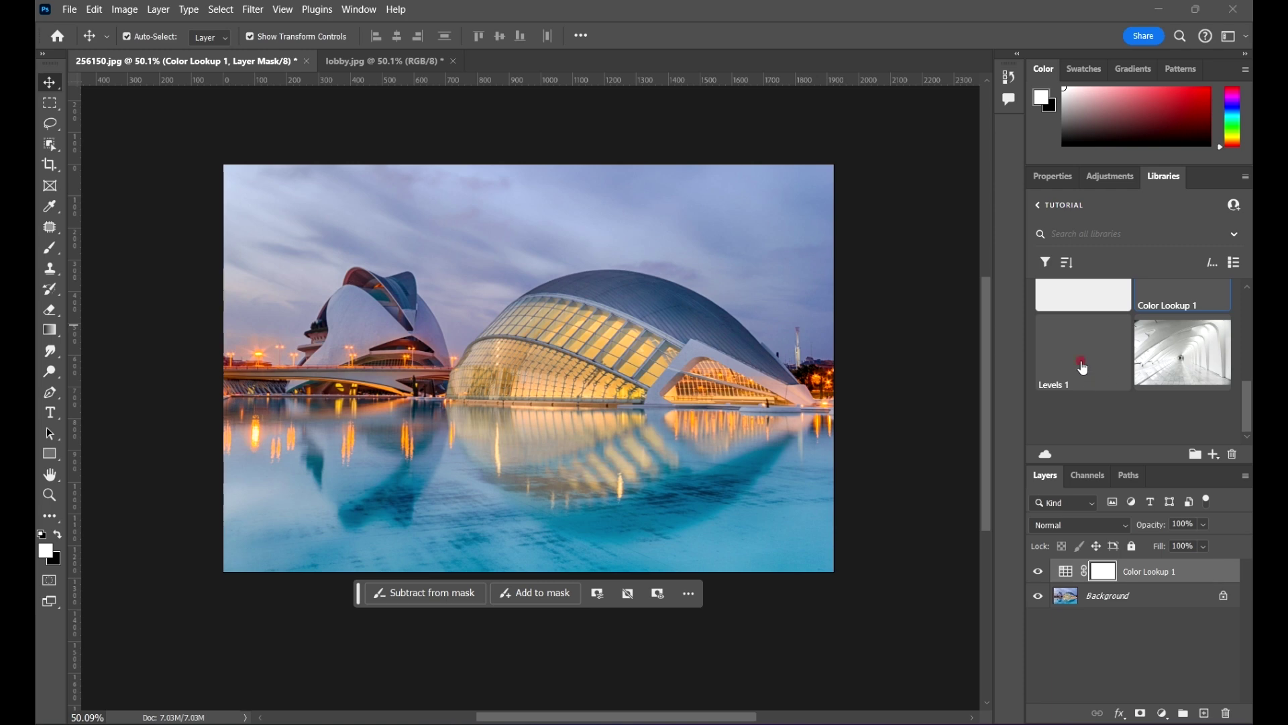
{"action": "left_click_drag", "start_coordinate": [1084, 369], "coordinate": [1153, 562]}
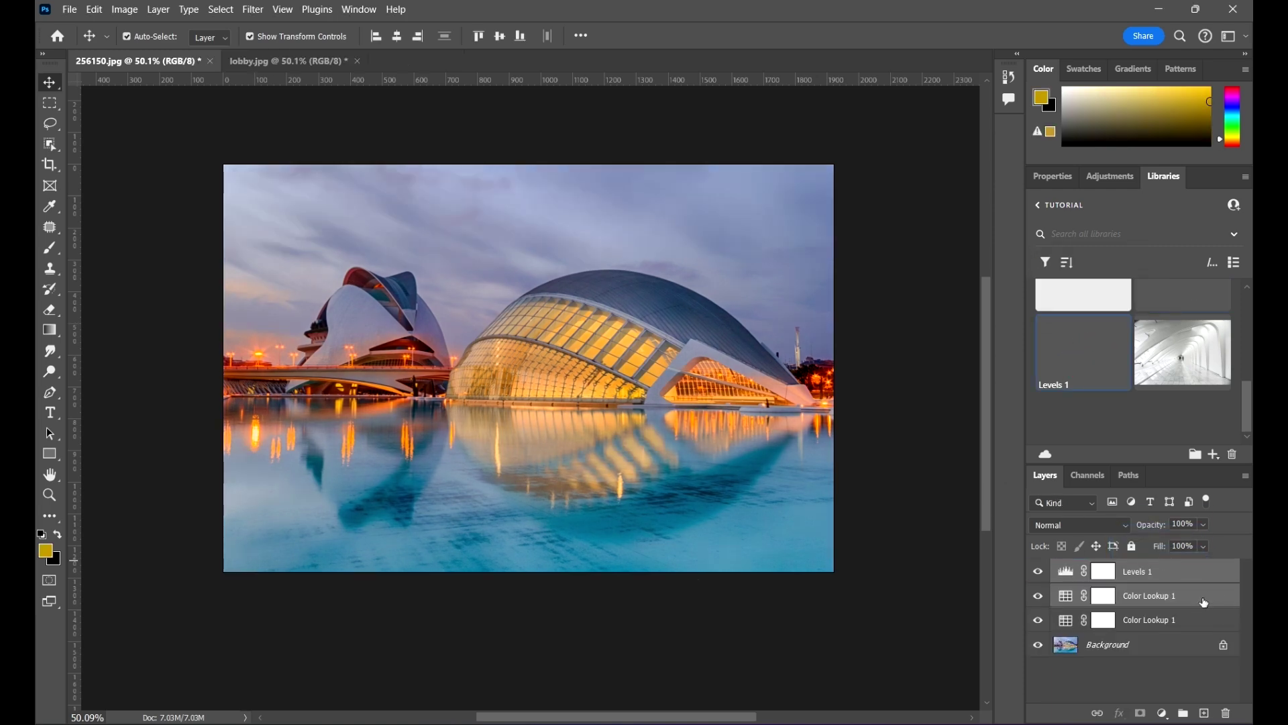
Select the Levels layer and both Color Lookup adjustment layers above the Background
{"action": "left_click", "coordinate": [1181, 572]}
{"action": "scroll", "coordinate": [798, 549], "scroll_direction": "up", "scroll_amount": 1}
{"action": "scroll", "coordinate": [798, 549], "scroll_direction": "up", "scroll_amount": 2}
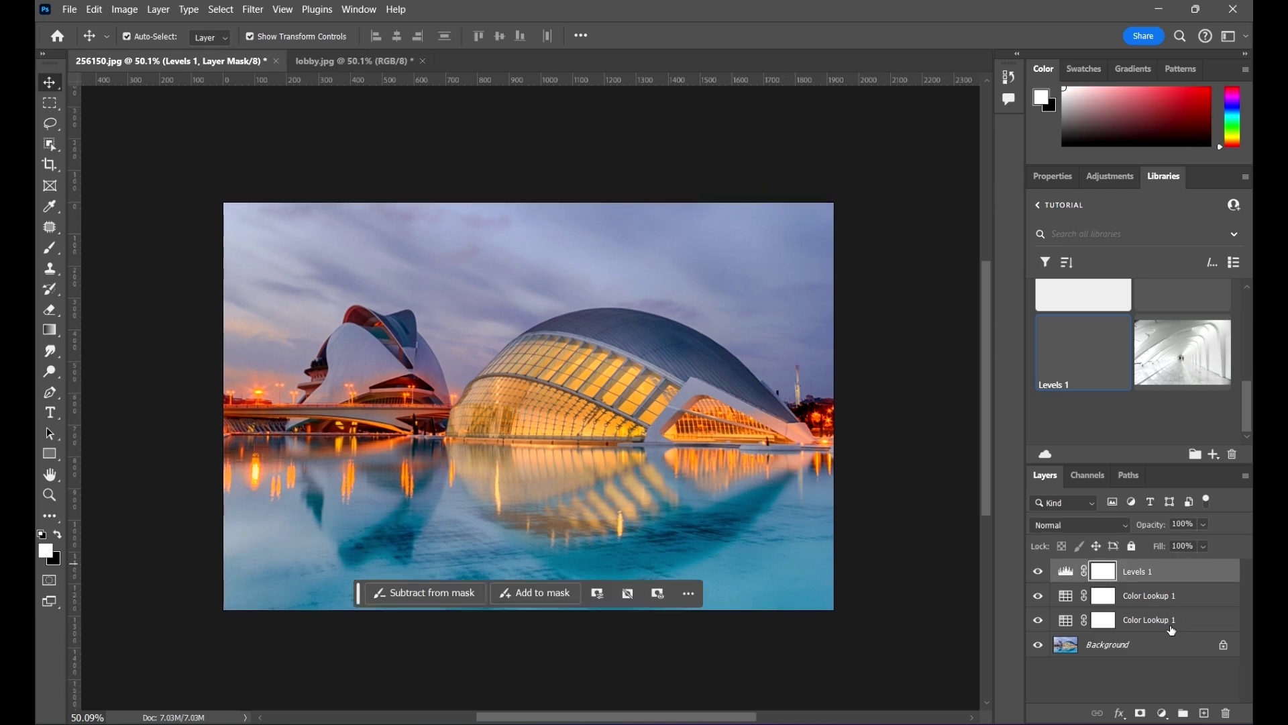
{"action": "left_click", "coordinate": [1170, 620], "text": "shift"}
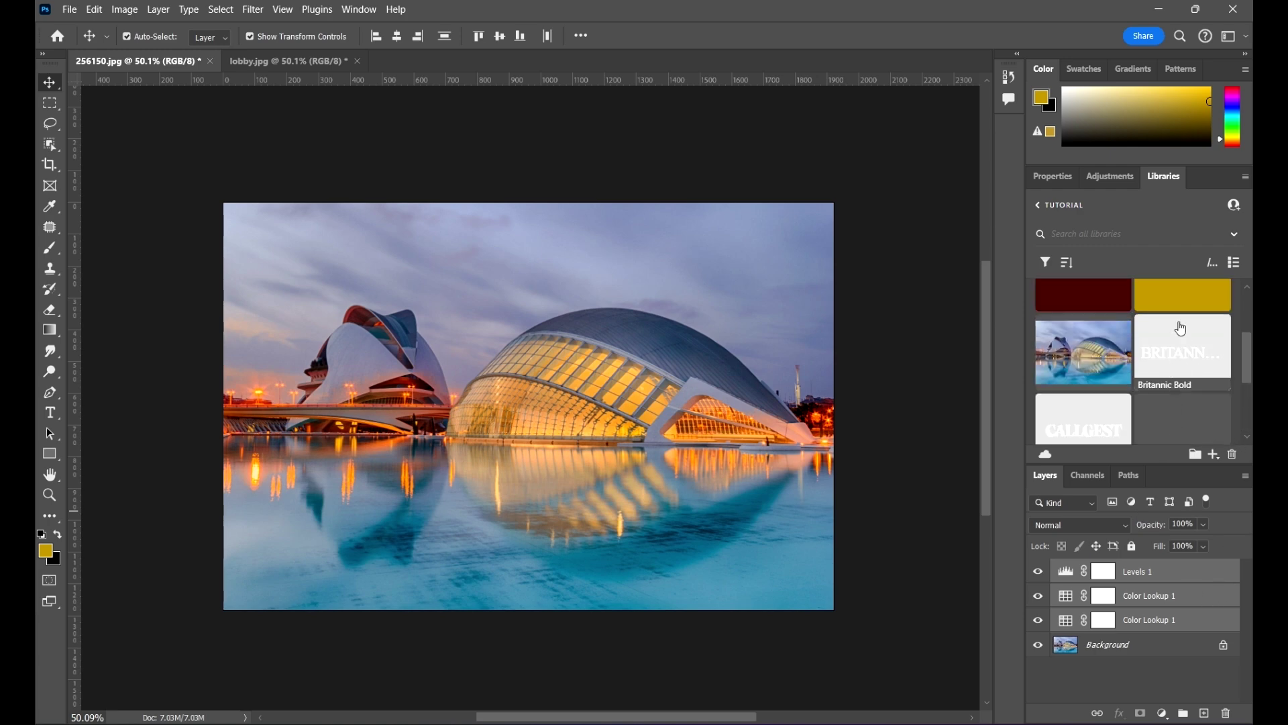
Delete the gold color from the Tutorial library and enlarge the library's asset area
{"action": "left_click", "coordinate": [1233, 456]}
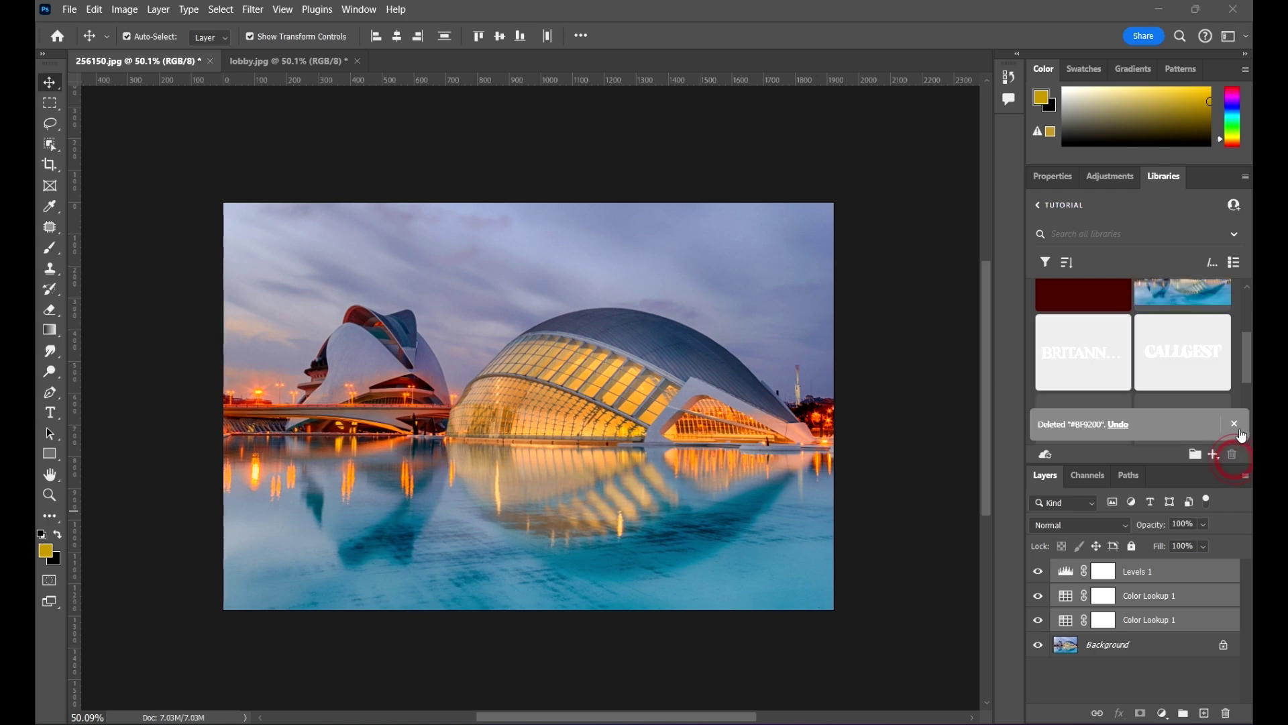
{"action": "scroll", "coordinate": [1114, 367], "scroll_direction": "down", "scroll_amount": 3}
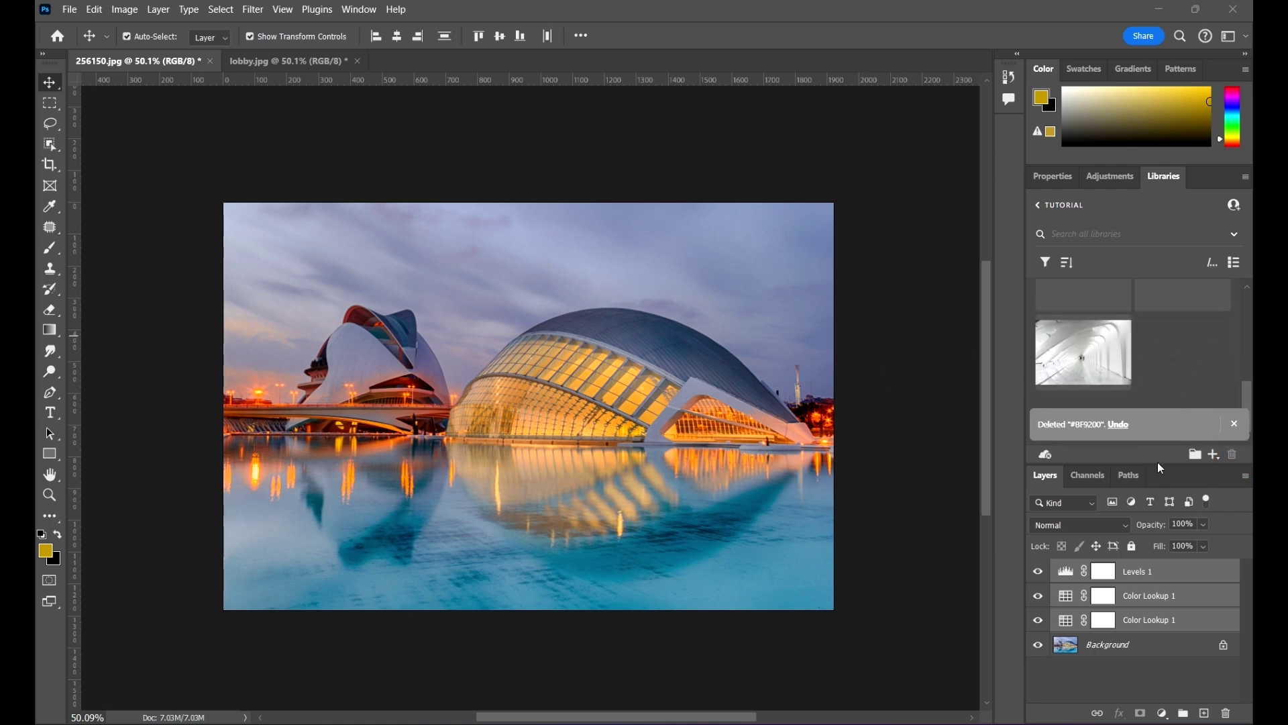
{"action": "left_click_drag", "start_coordinate": [1162, 467], "coordinate": [1182, 536]}
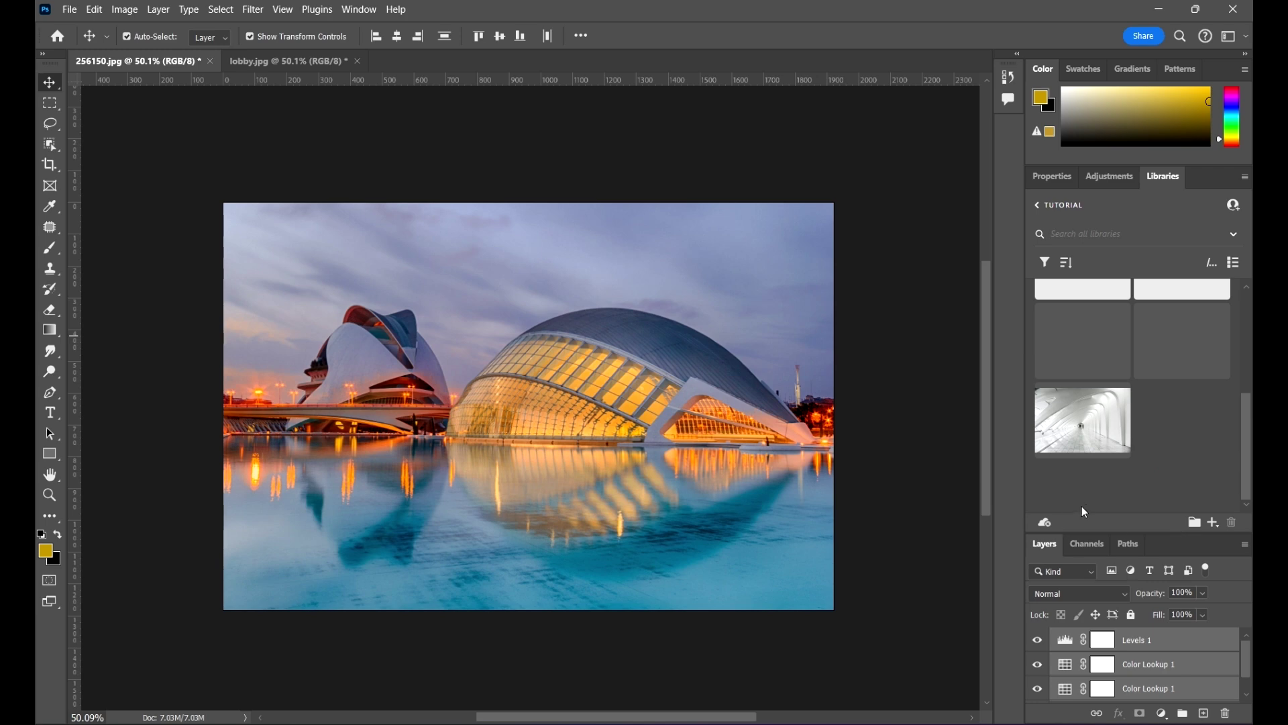